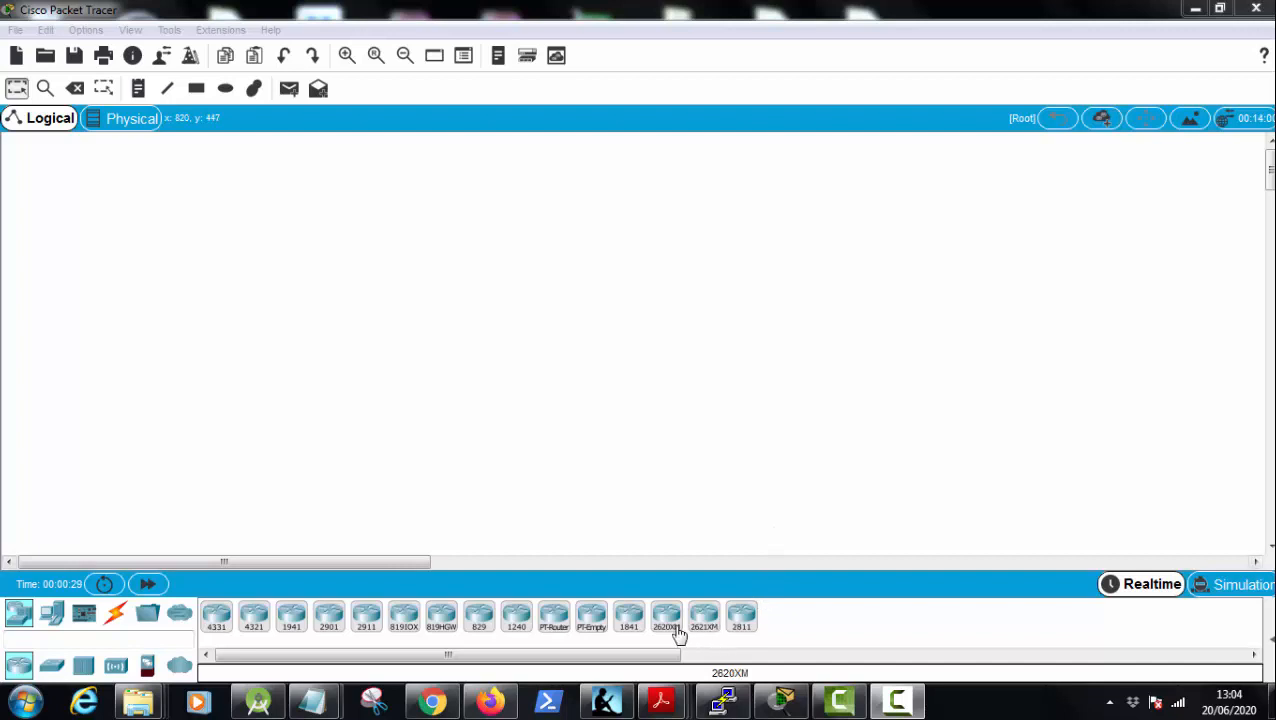
Step: Place three 2620XM routers in the workspace in a triangle, two above and one below
click(667, 620)
click(446, 308)
click(665, 625)
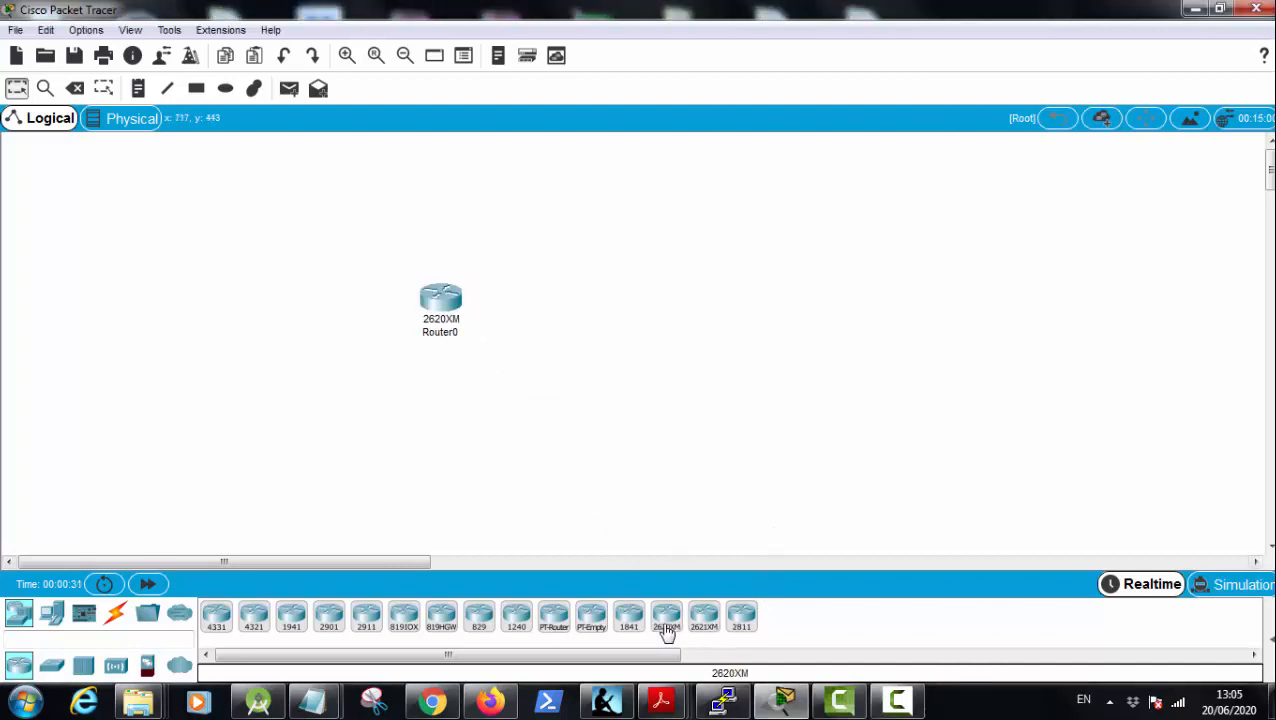
click(788, 318)
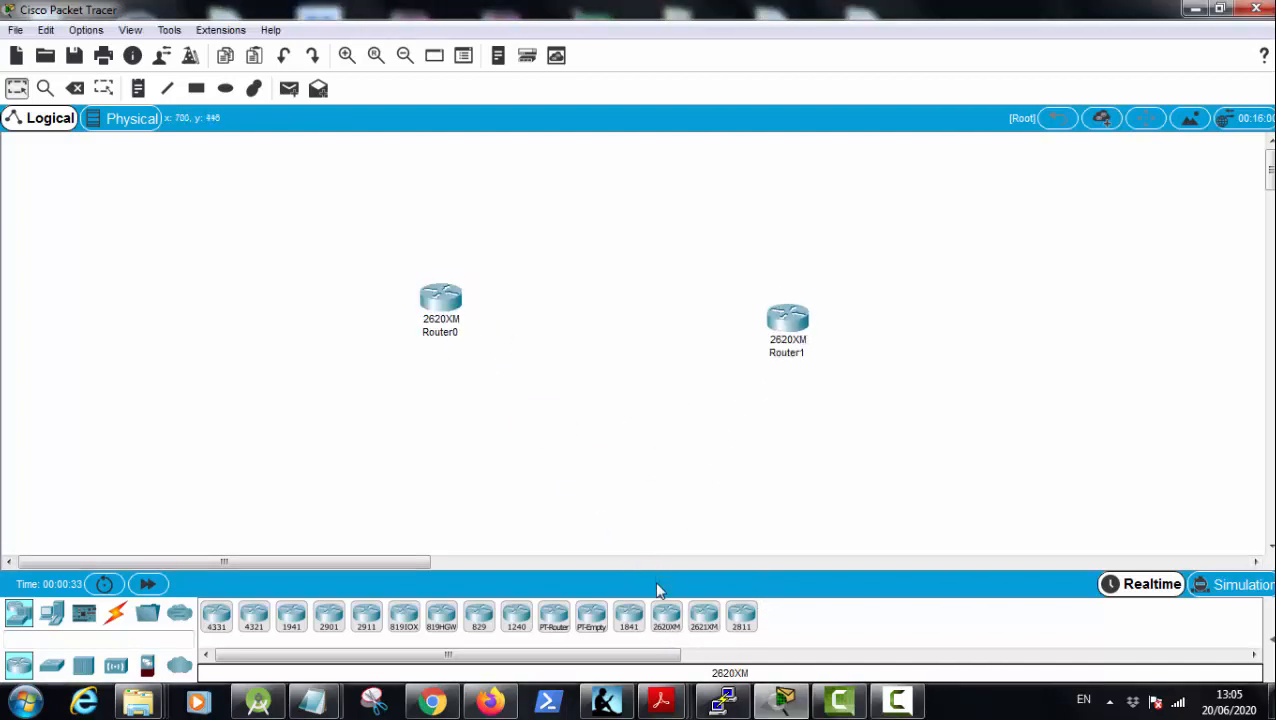
click(667, 620)
click(614, 451)
Step: Shift all three routers together up and slightly left in the workspace
drag(366, 230, 968, 544)
drag(789, 326, 731, 228)
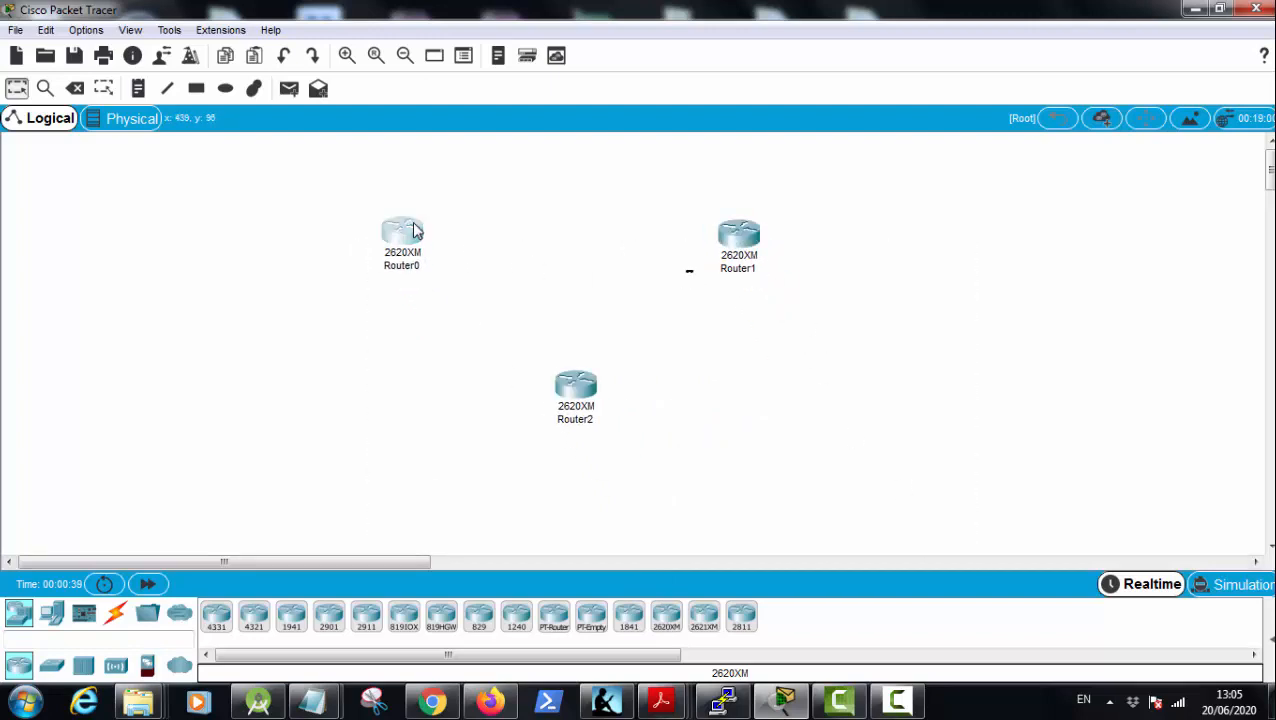
click(405, 232)
Step: Delete Router1 and Router2, keeping only Router0 in the workspace
drag(550, 214, 917, 541)
key(Delete)
key(Return)
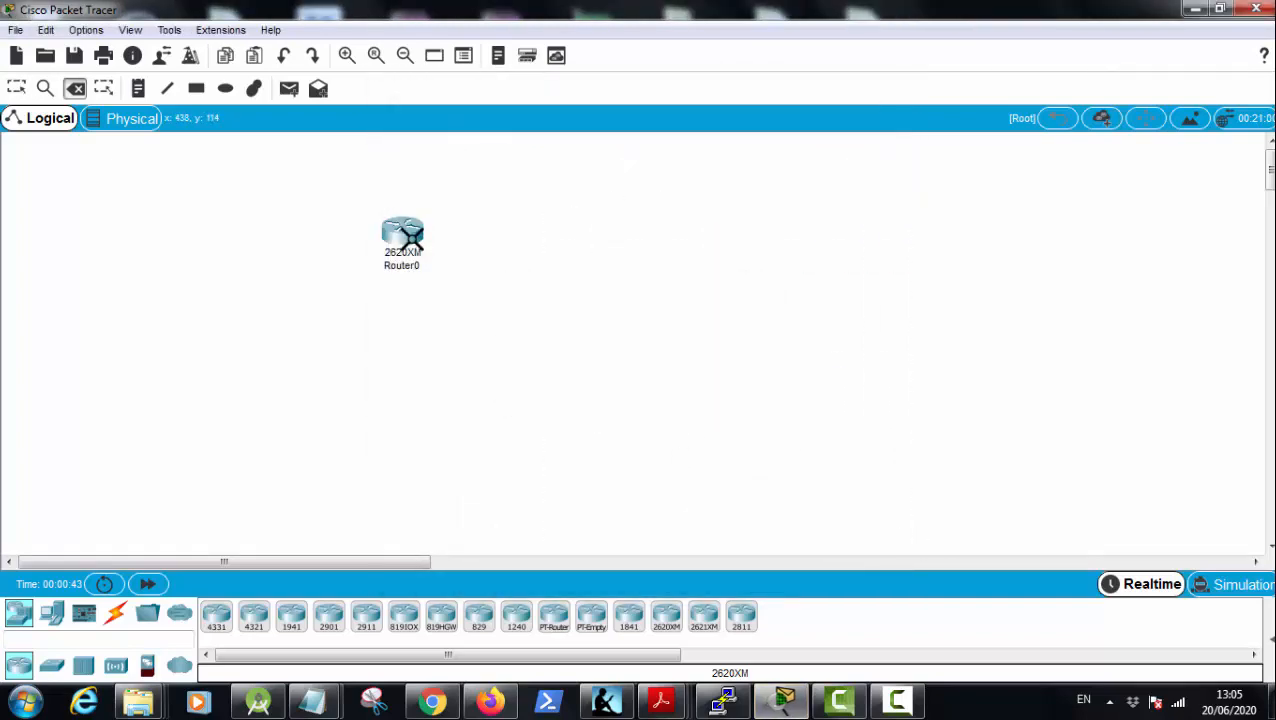
key(Escape)
Step: Install the NM-4A/S serial module in Router0's empty slot and switch the router on, then close its device window
click(410, 237)
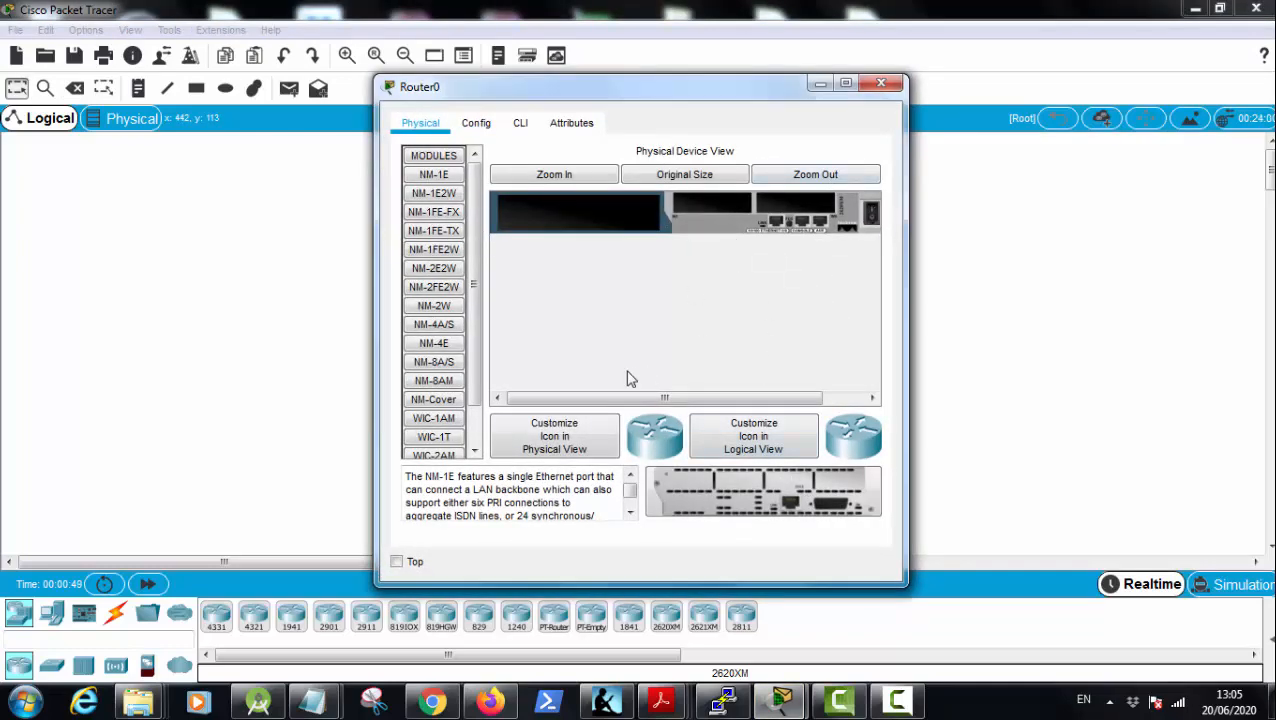
drag(478, 273, 484, 342)
click(447, 336)
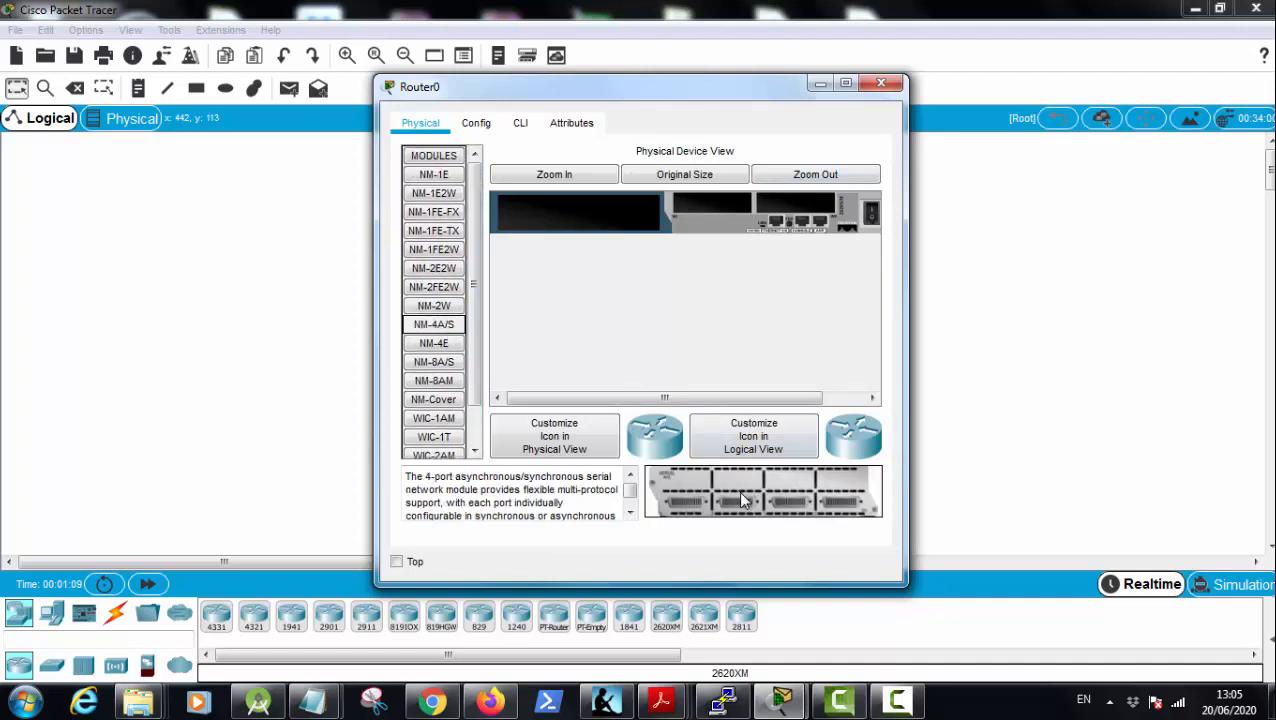
drag(741, 500, 580, 215)
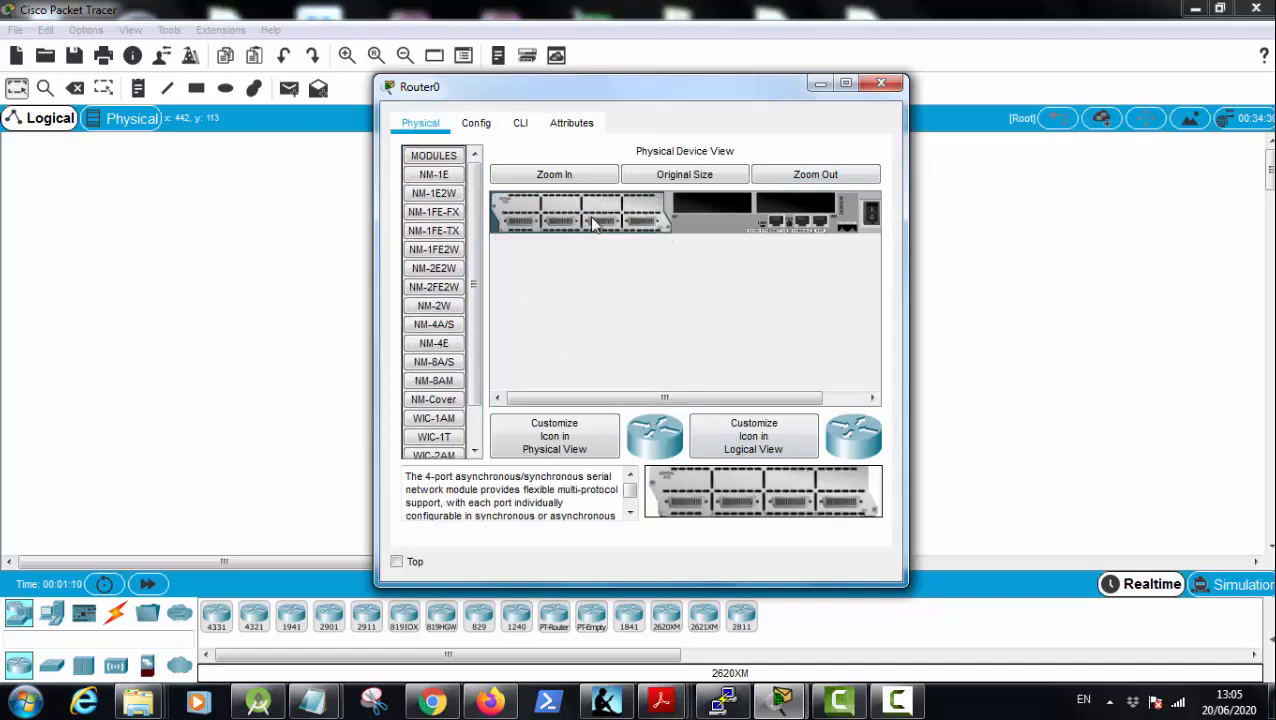
click(871, 213)
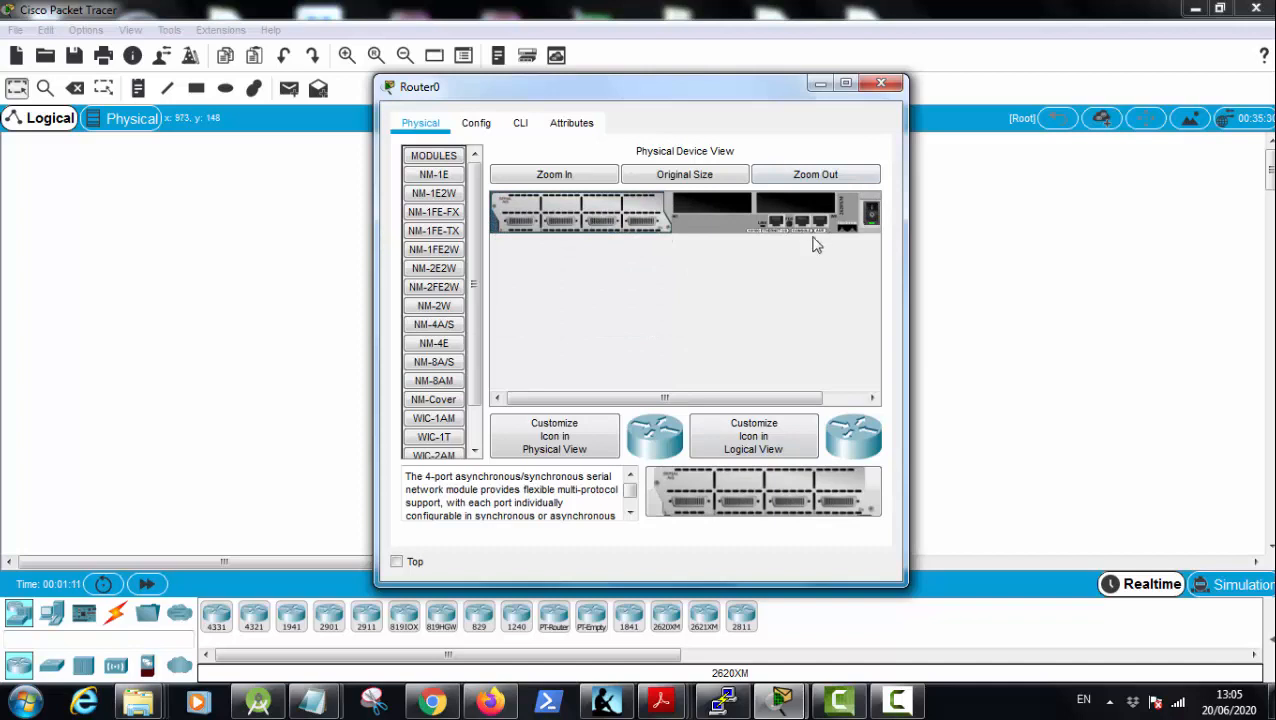
click(891, 88)
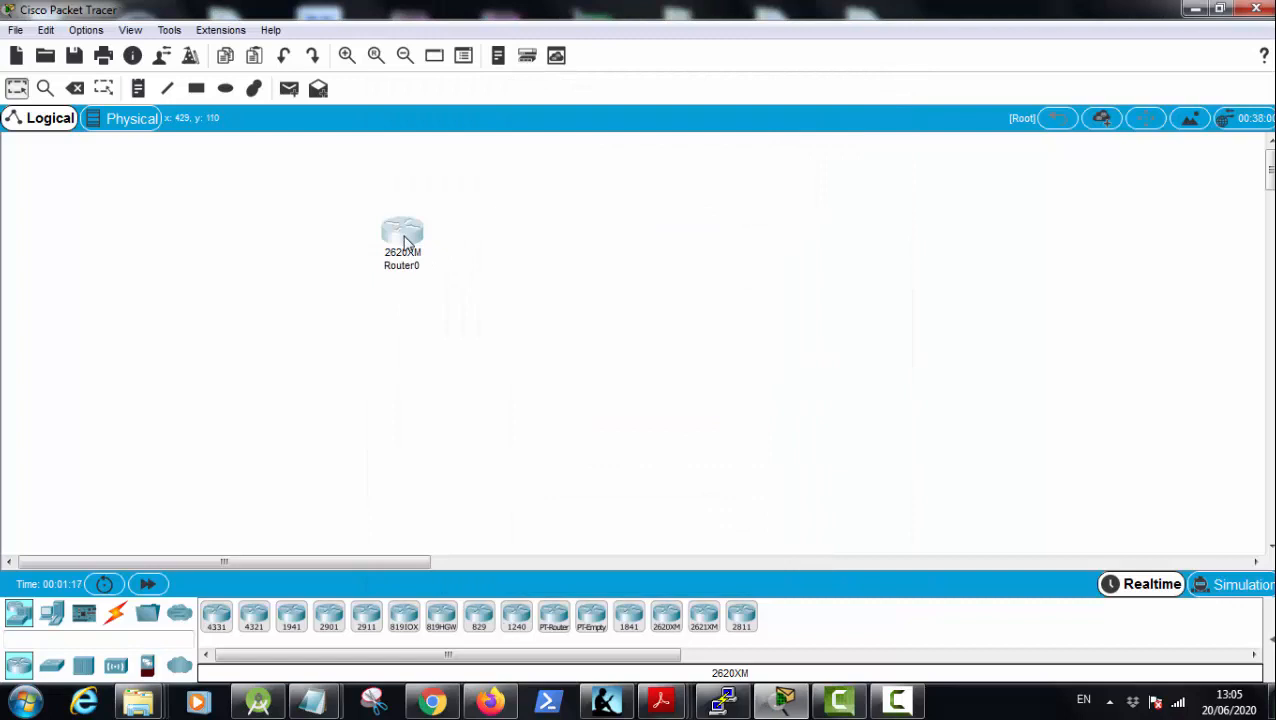
Step: Duplicate Router0 twice, placing one copy level with it on the right and the other below between them
drag(405, 240, 682, 242)
drag(405, 242, 558, 400)
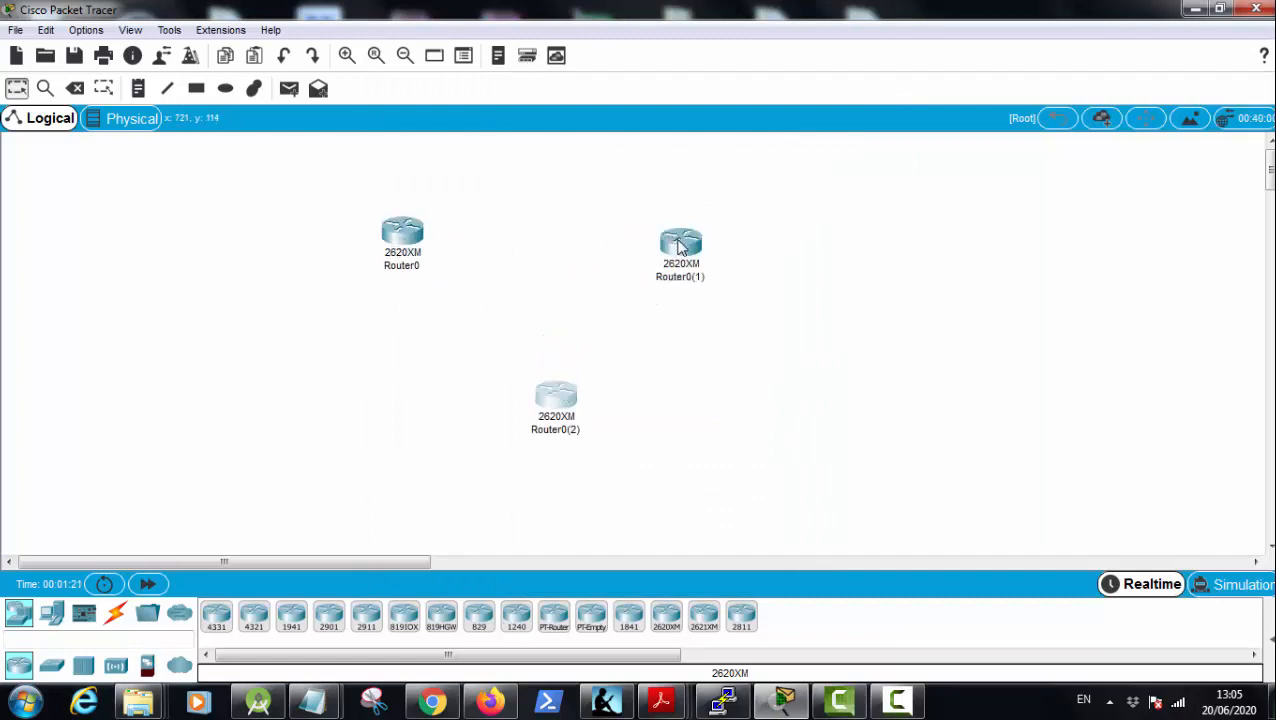
mouse_move(680, 248)
mouse_down()
mouse_move(683, 222)
mouse_move(681, 240)
mouse_up()
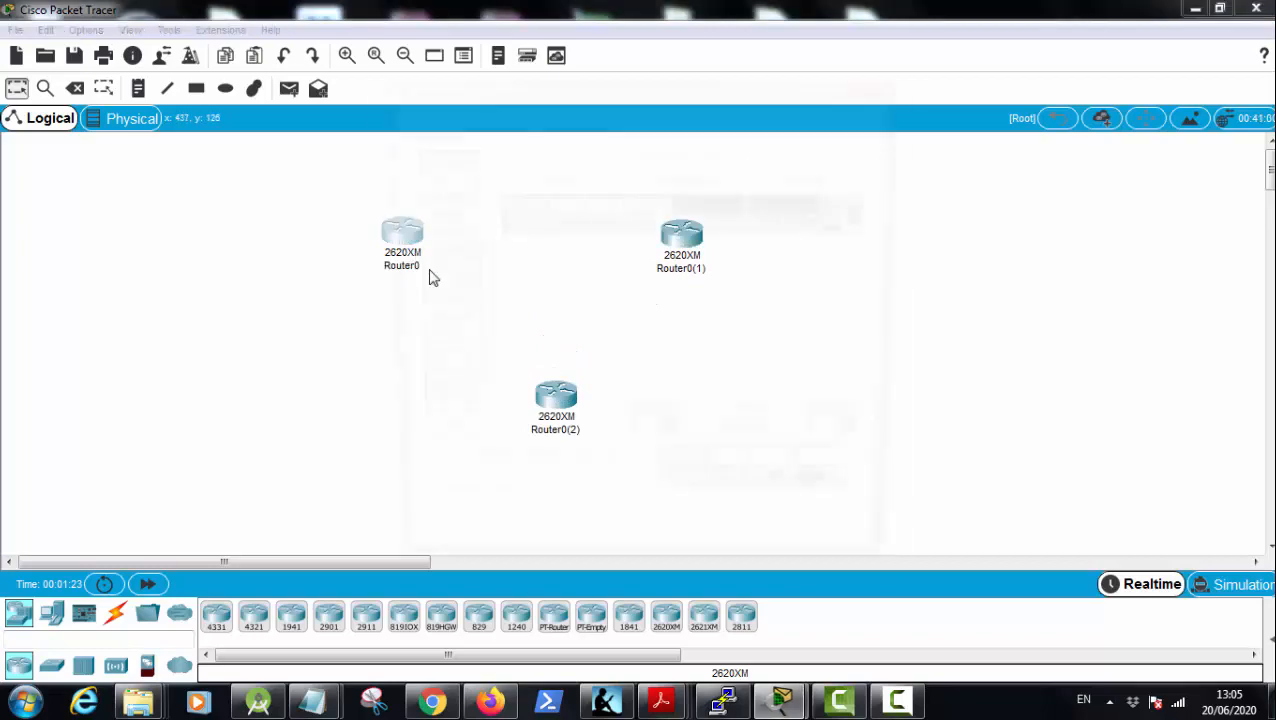
Step: Rename the original router as Vancouver
click(414, 256)
click(881, 83)
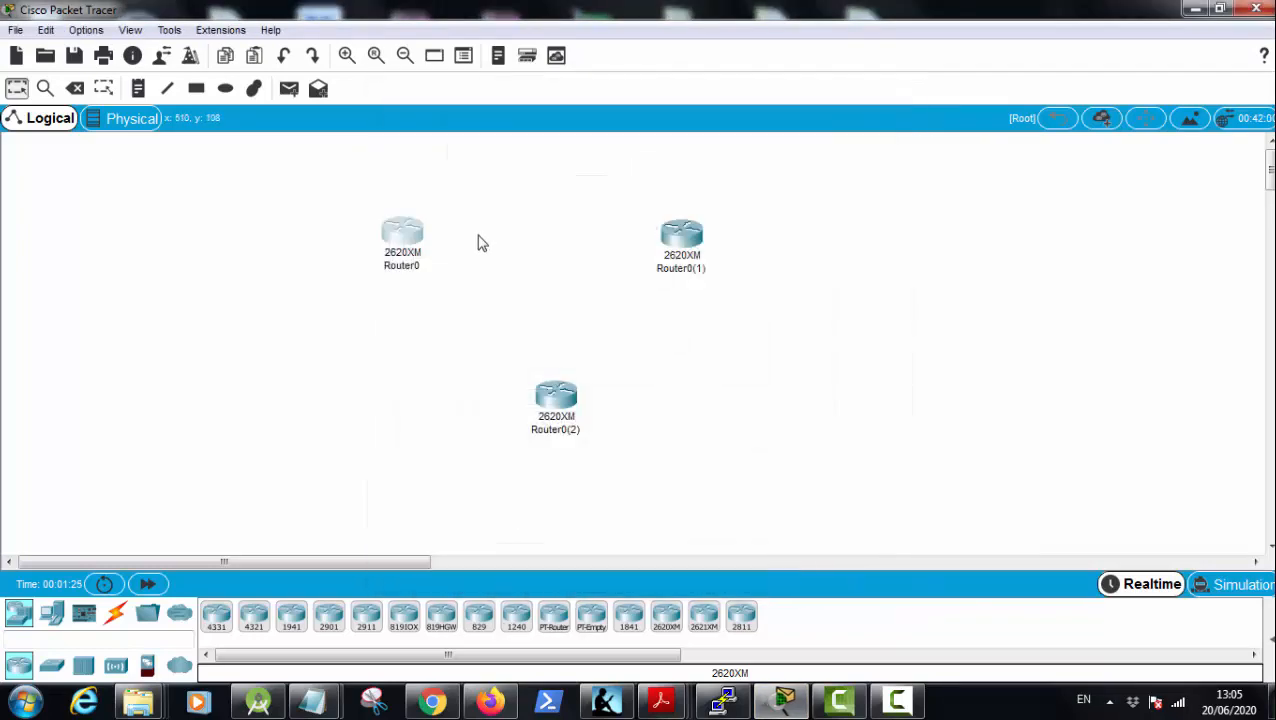
click(400, 267)
key(ctrl+a)
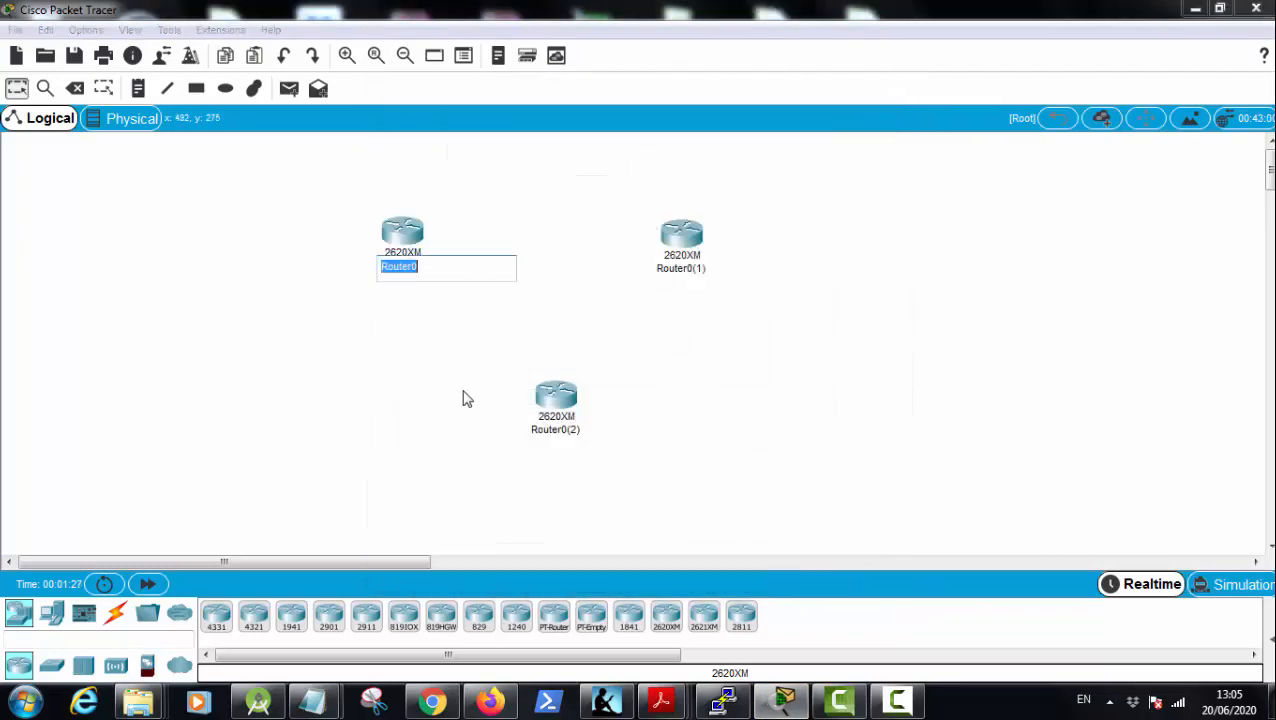
key(BackSpace)
click(676, 270)
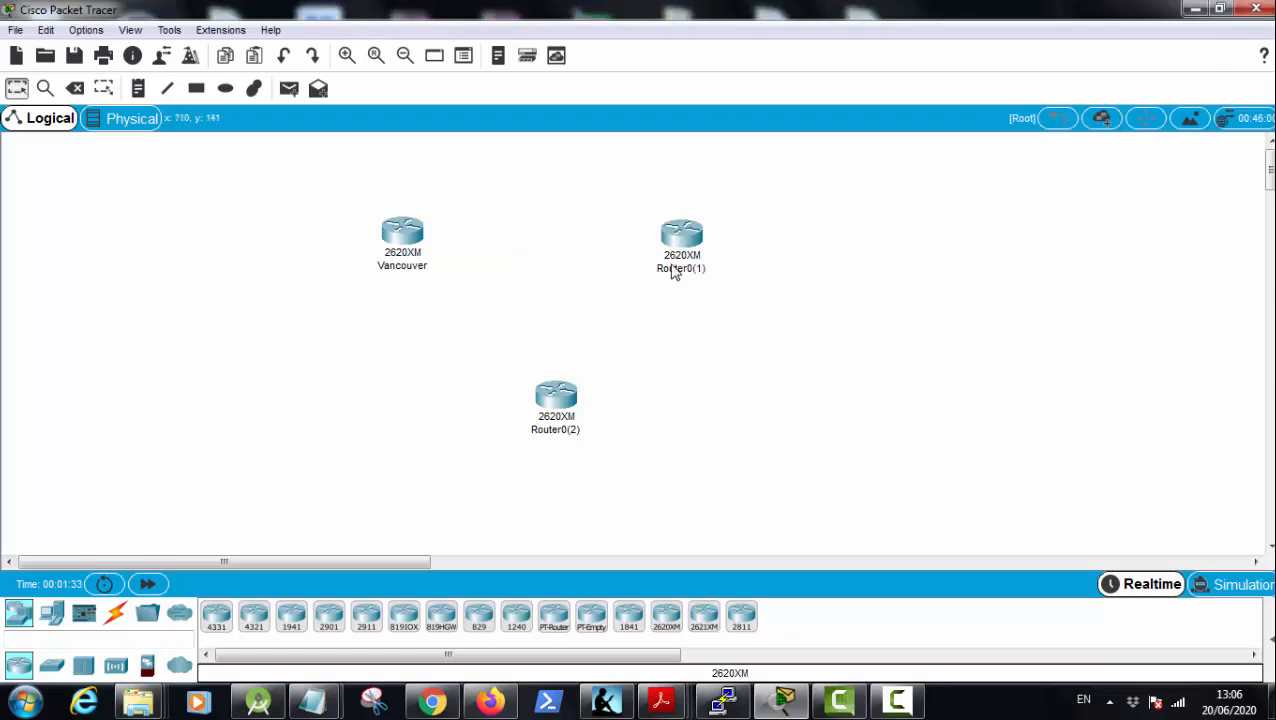
Step: Rename the upper-right router copy as Montreal
click(680, 268)
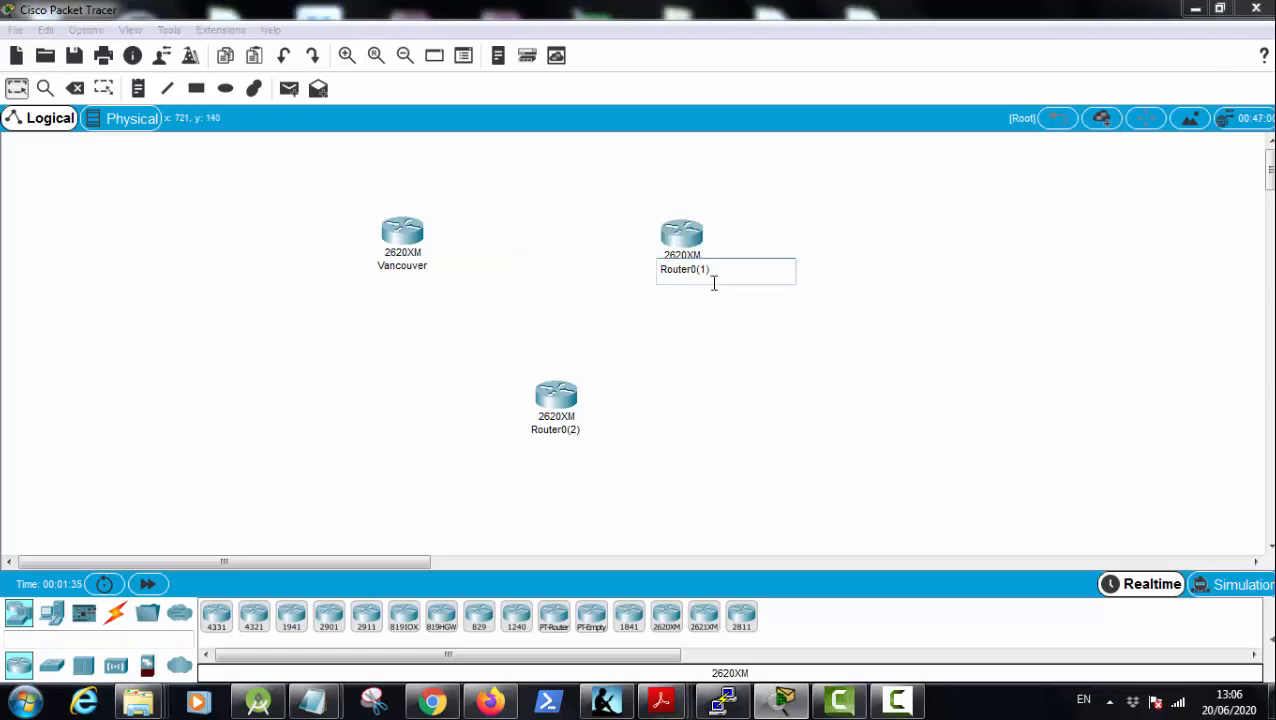
key(ctrl+a)
key(BackSpace)
click(555, 432)
Step: Rename the lower router copy as Toronto
click(552, 431)
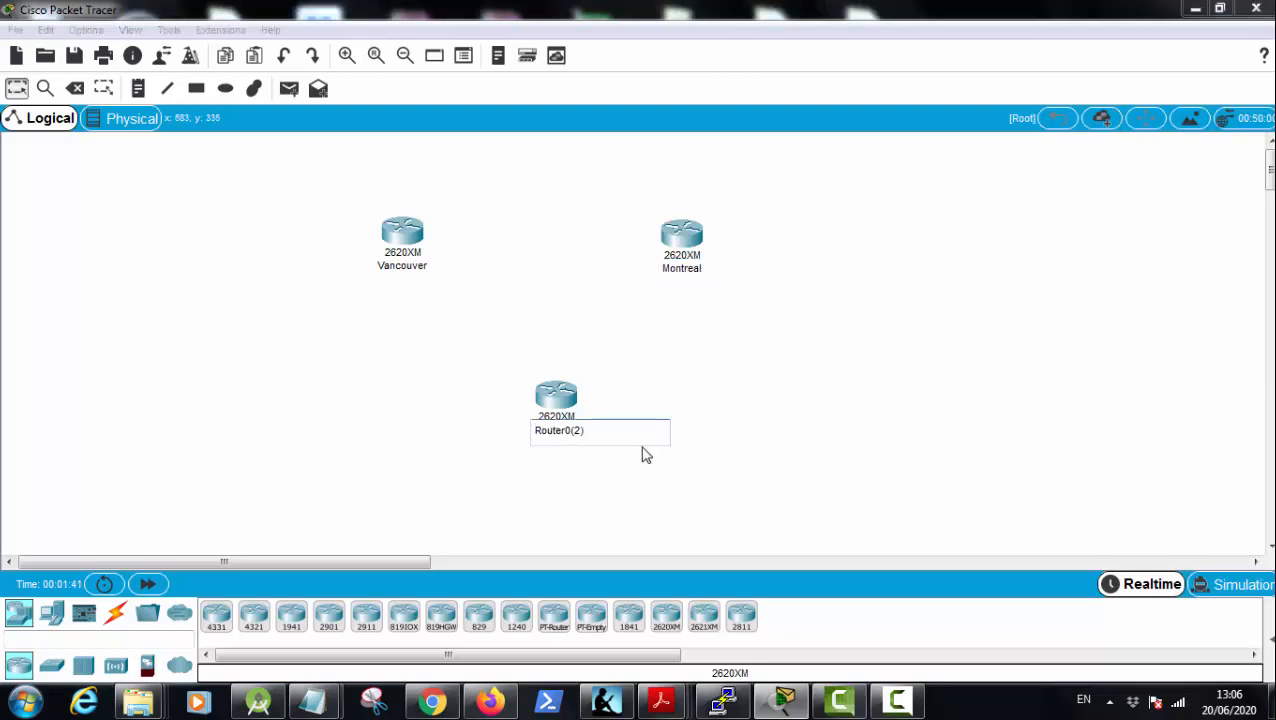
key(ctrl+a)
text(Toronto)
click(717, 449)
Step: Connect Vancouver to Montreal's Serial1/0 port with a Serial DCE cable
click(115, 614)
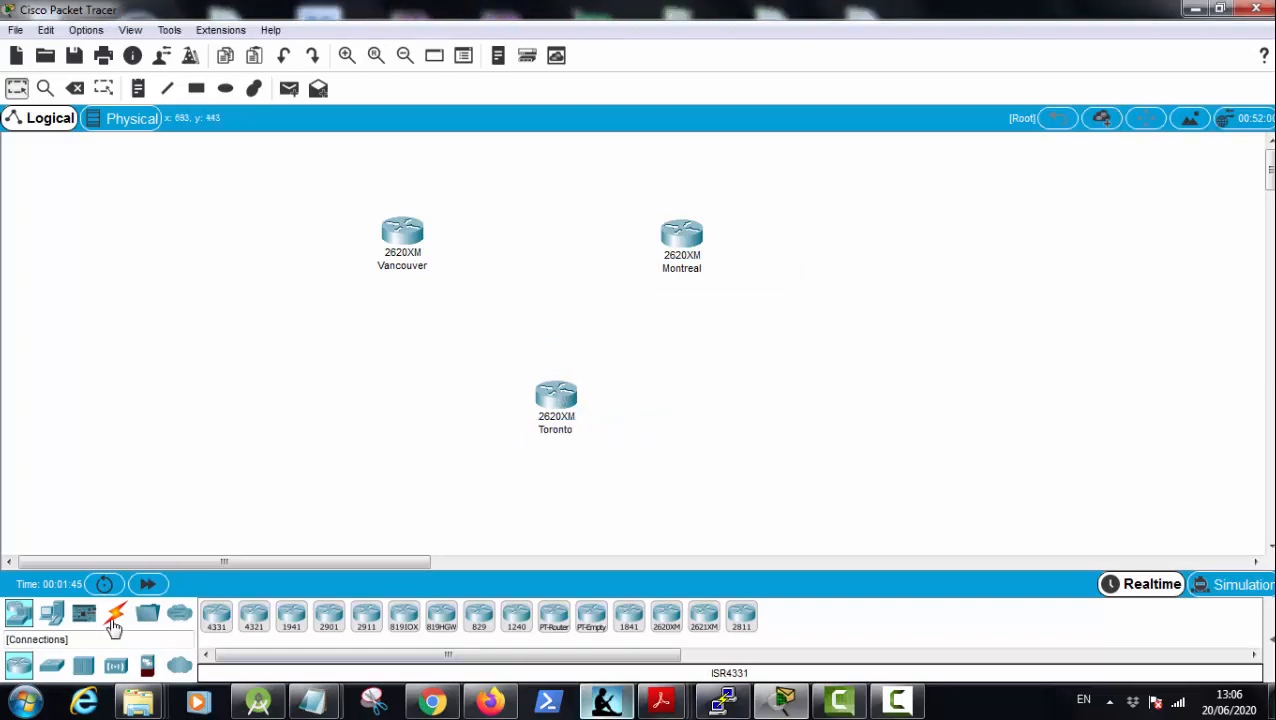
click(479, 616)
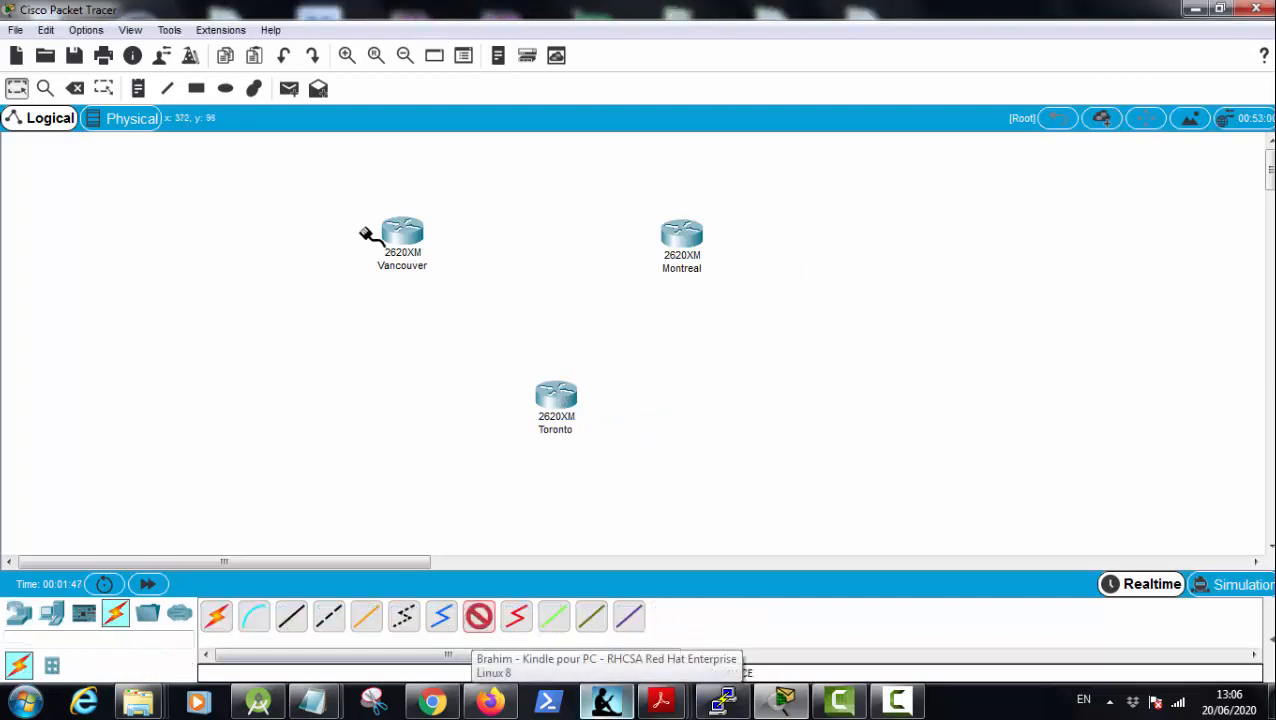
click(409, 232)
click(462, 297)
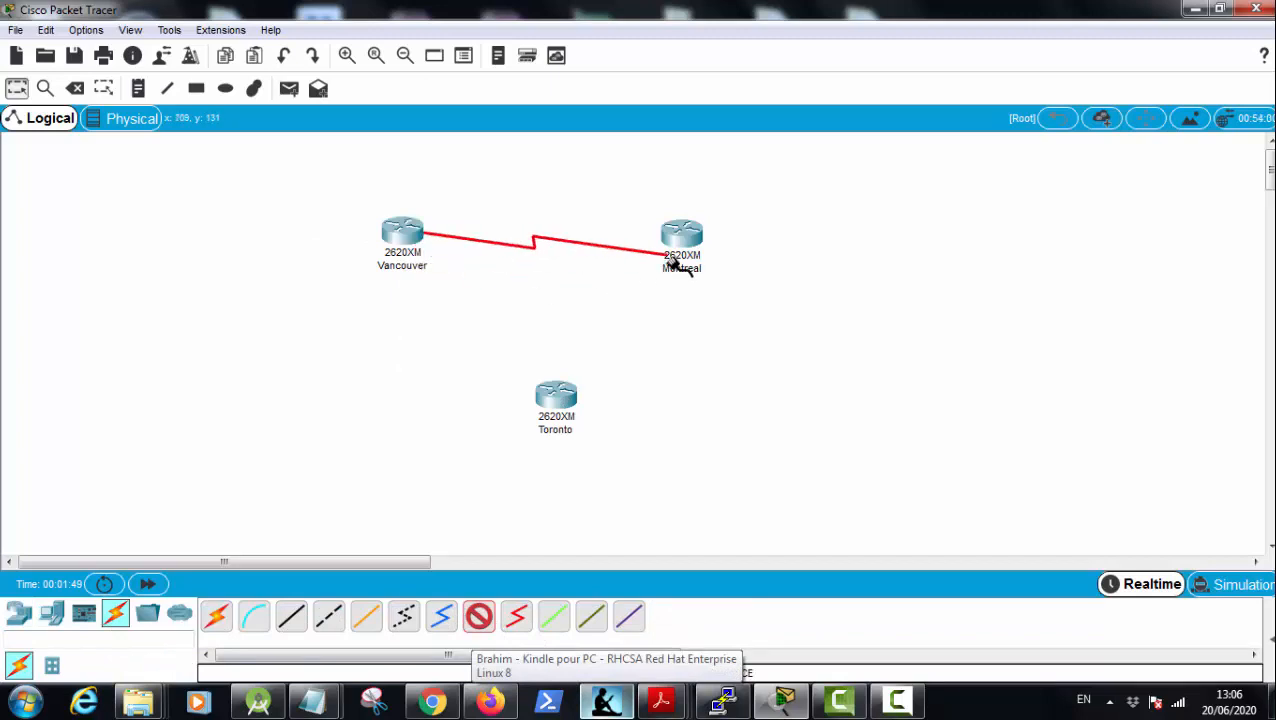
click(678, 237)
click(720, 305)
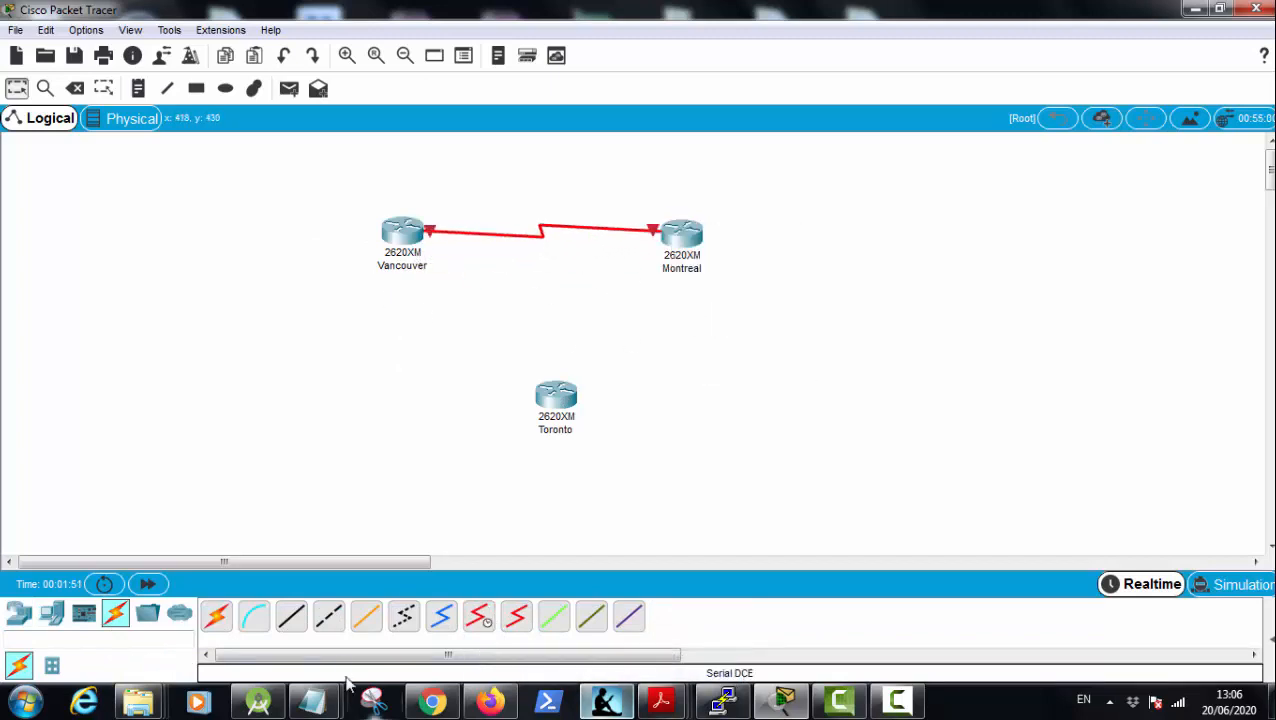
Step: Connect Vancouver to Toronto's Serial1/0 port with a Serial DCE cable
click(478, 617)
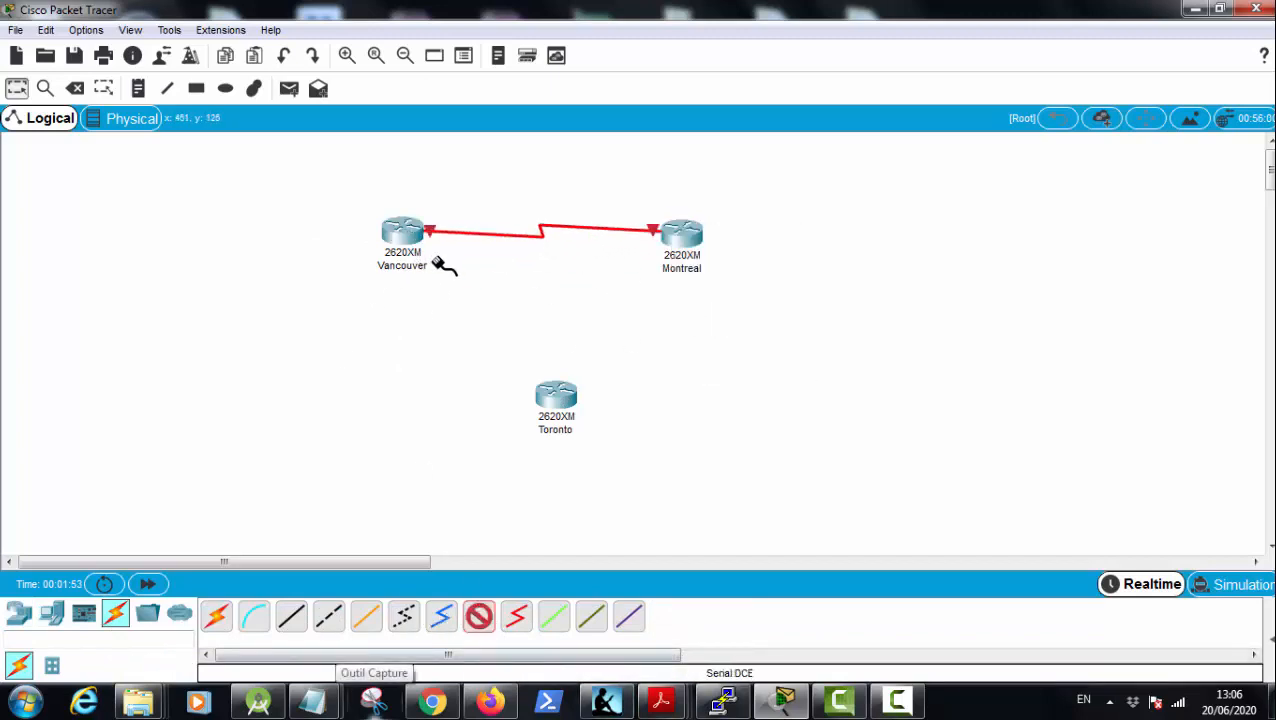
click(400, 228)
click(438, 295)
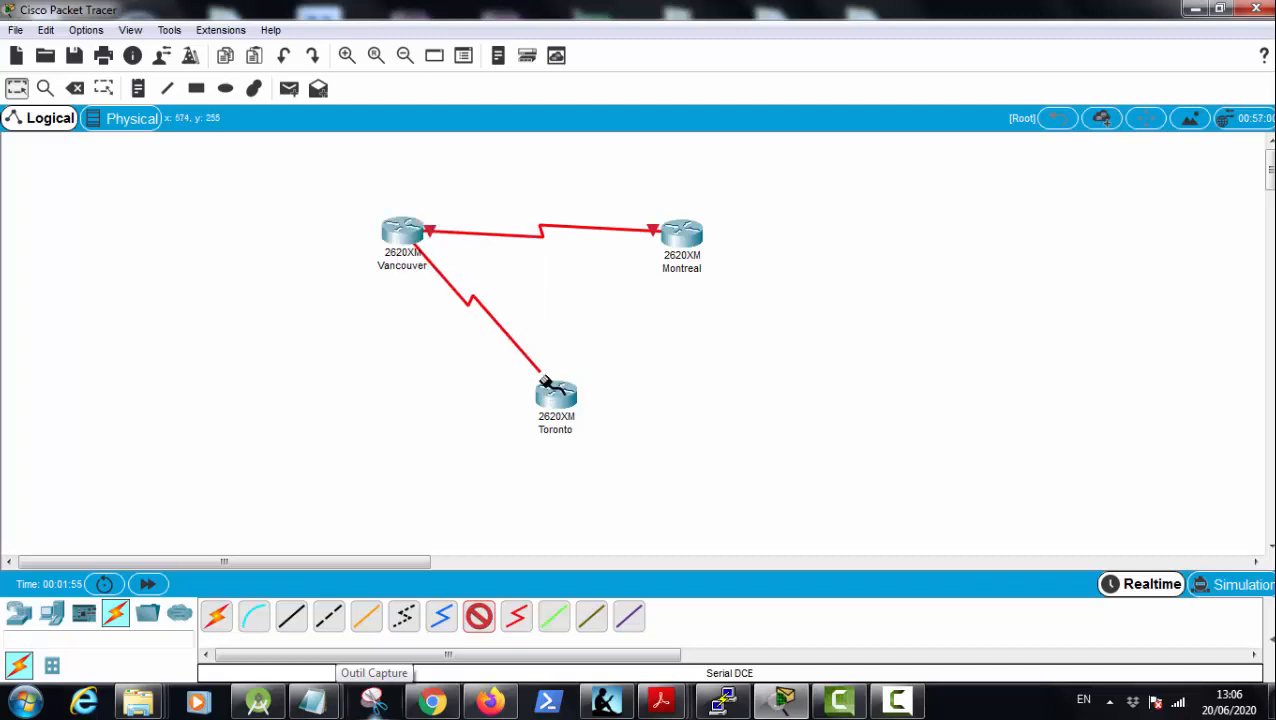
click(556, 400)
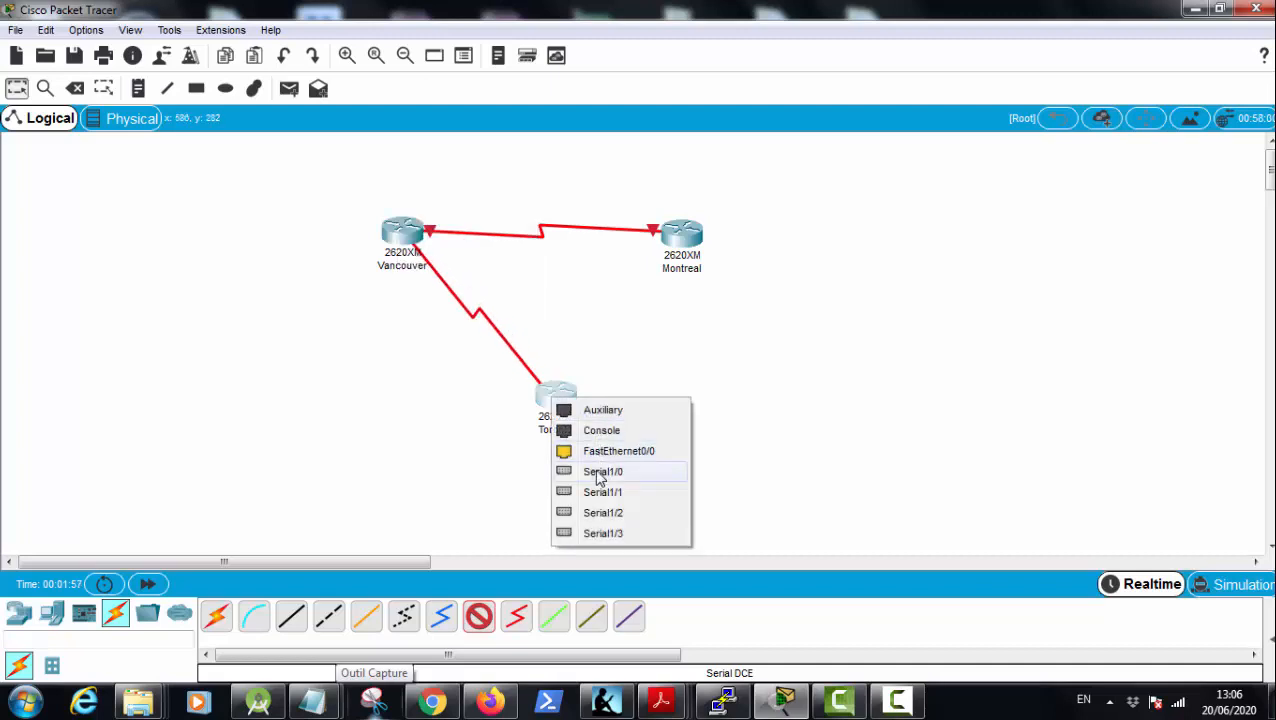
click(600, 475)
Step: Connect Toronto's Serial1/1 port to Montreal's Serial1/1 port with a Serial DCE cable
click(479, 617)
click(563, 395)
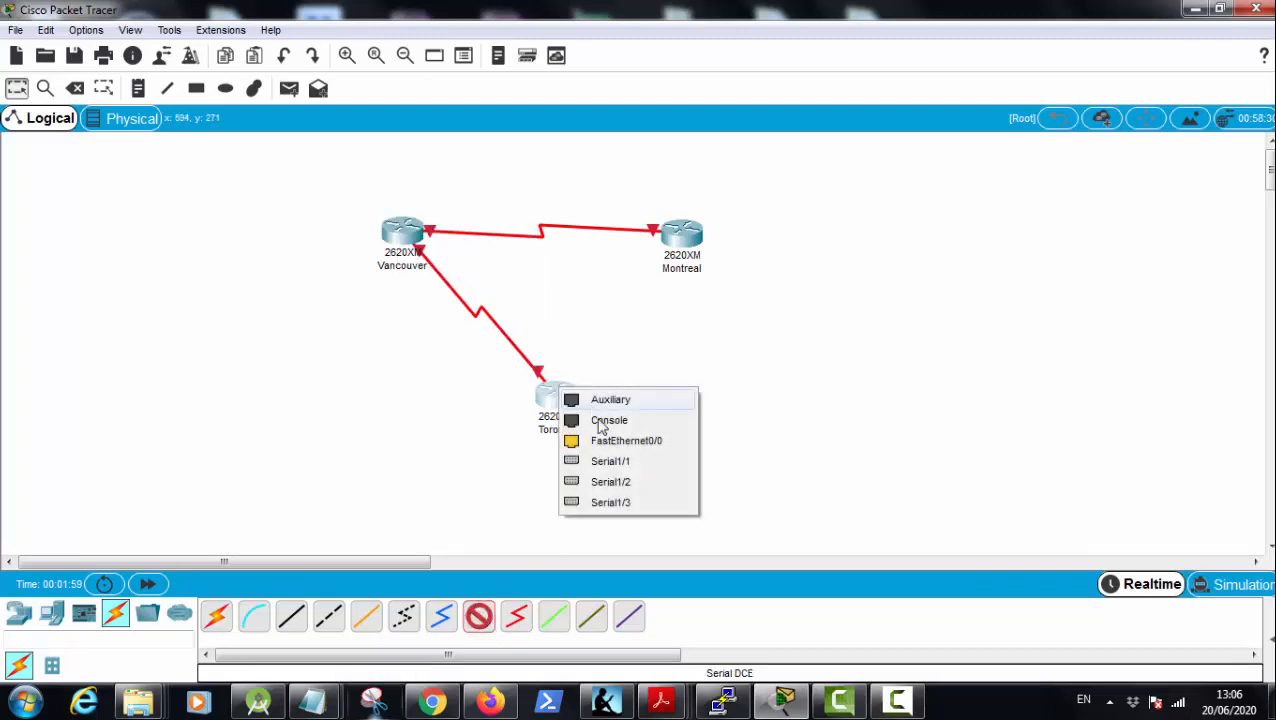
click(610, 461)
click(688, 236)
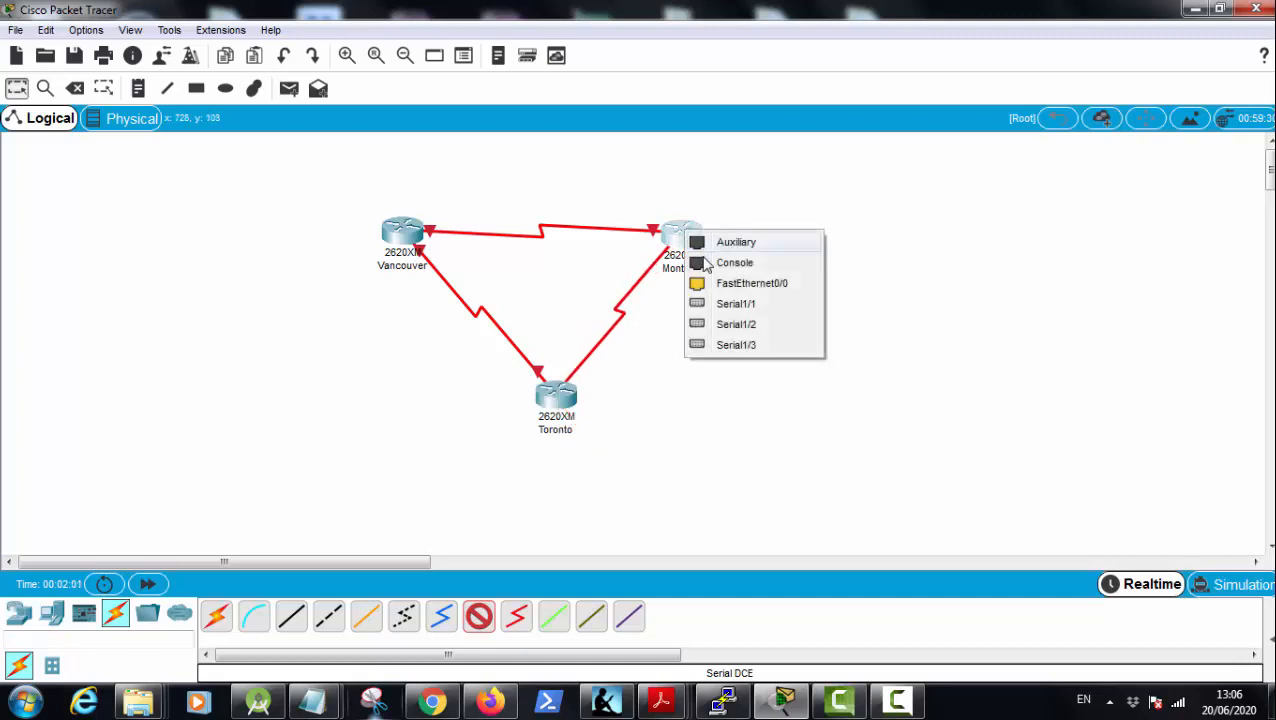
click(736, 303)
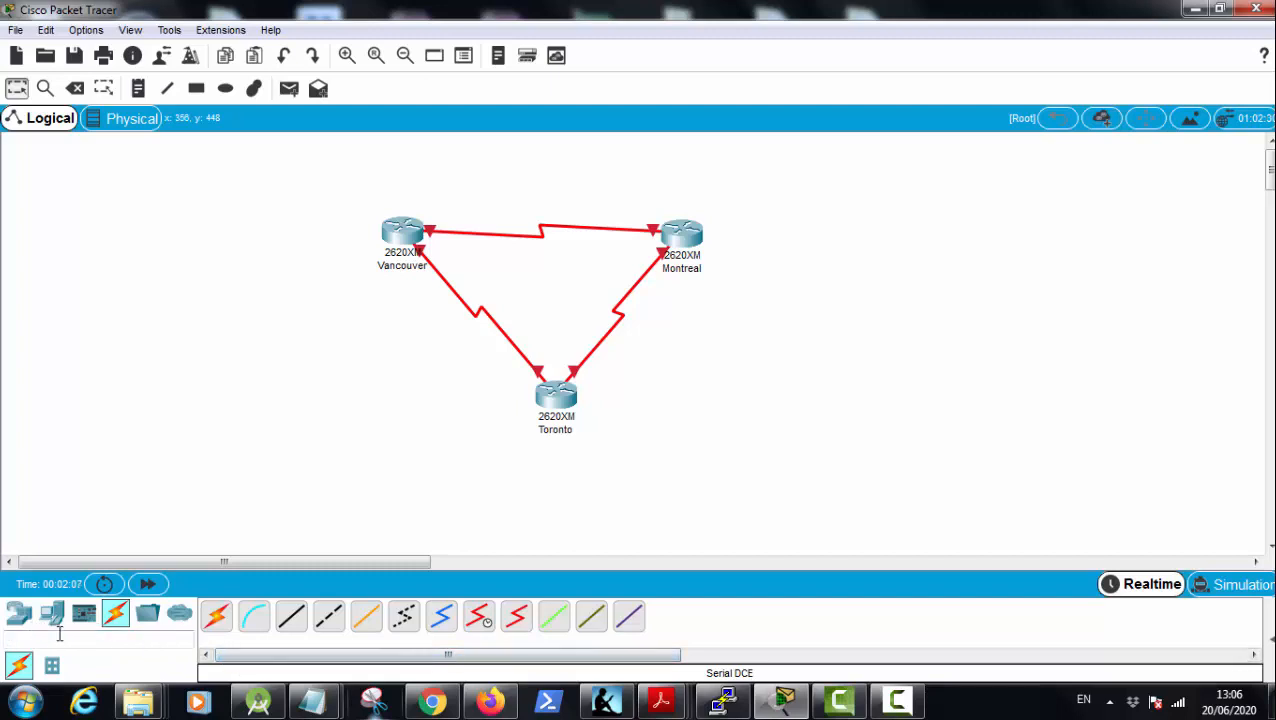
Step: Place two 2960 switches in the workspace, one on each side of the router triangle
click(20, 614)
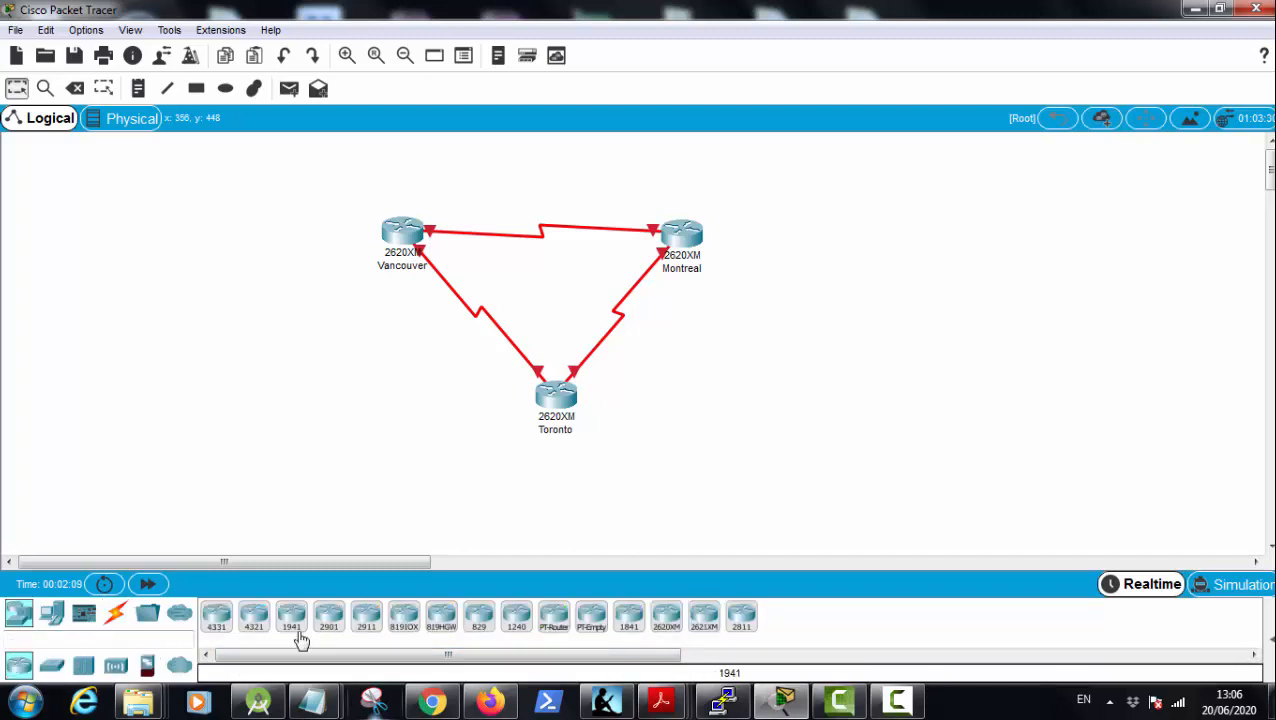
click(52, 616)
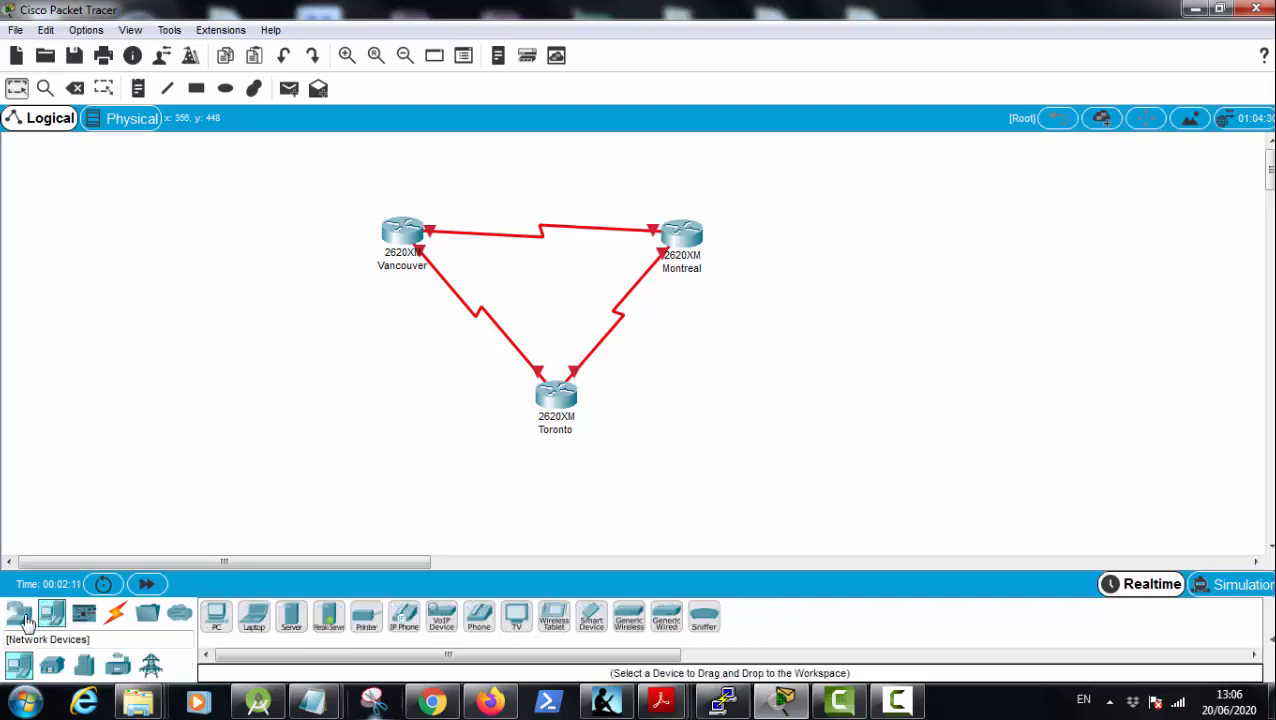
click(21, 616)
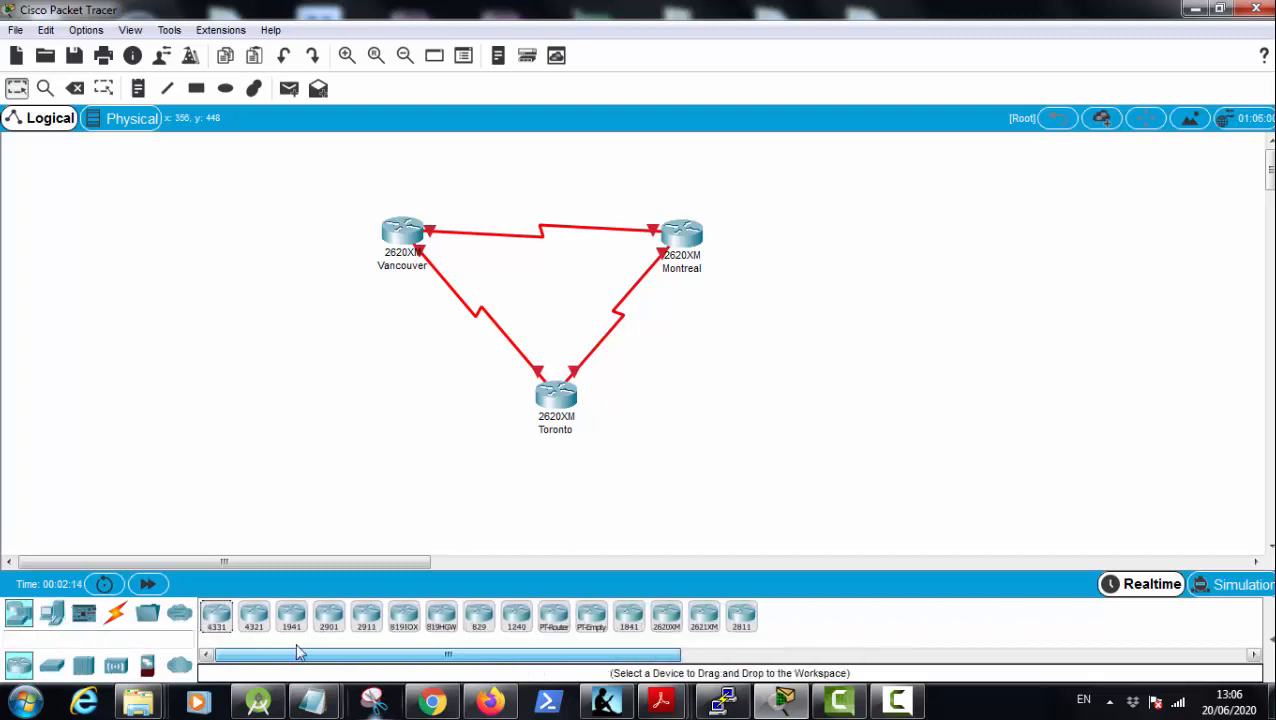
click(52, 666)
drag(216, 618, 238, 368)
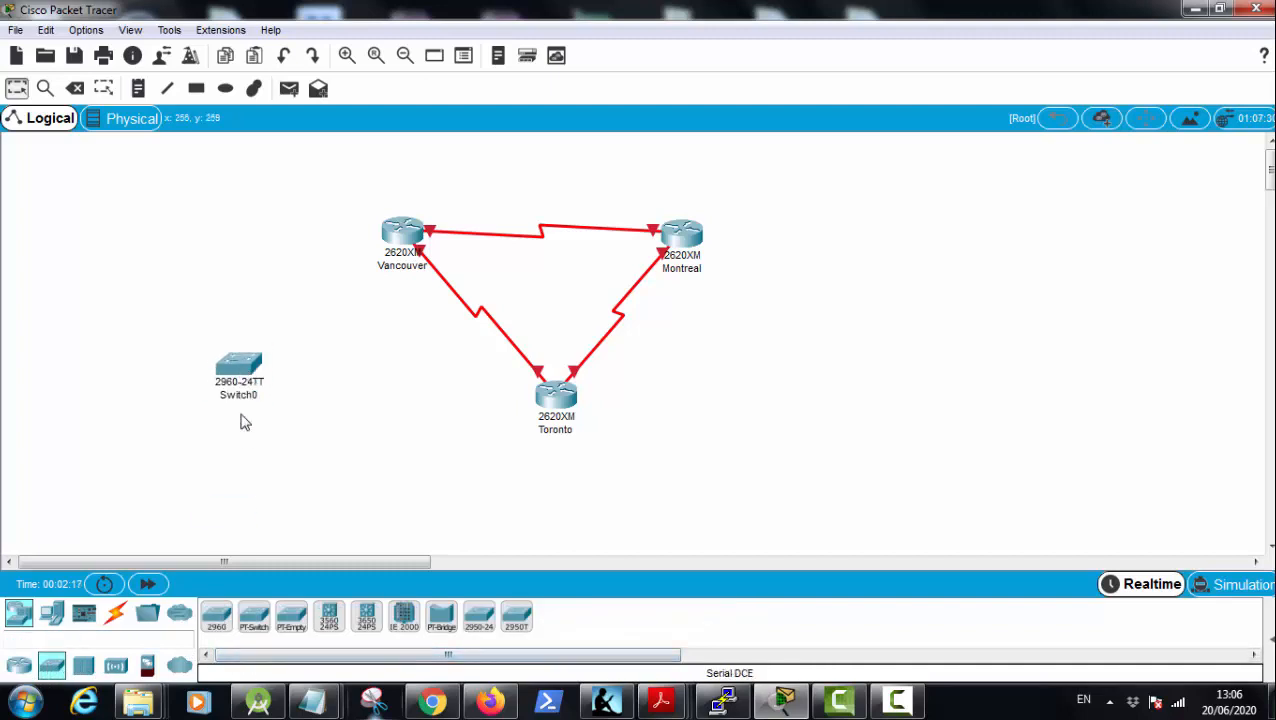
drag(222, 625, 814, 425)
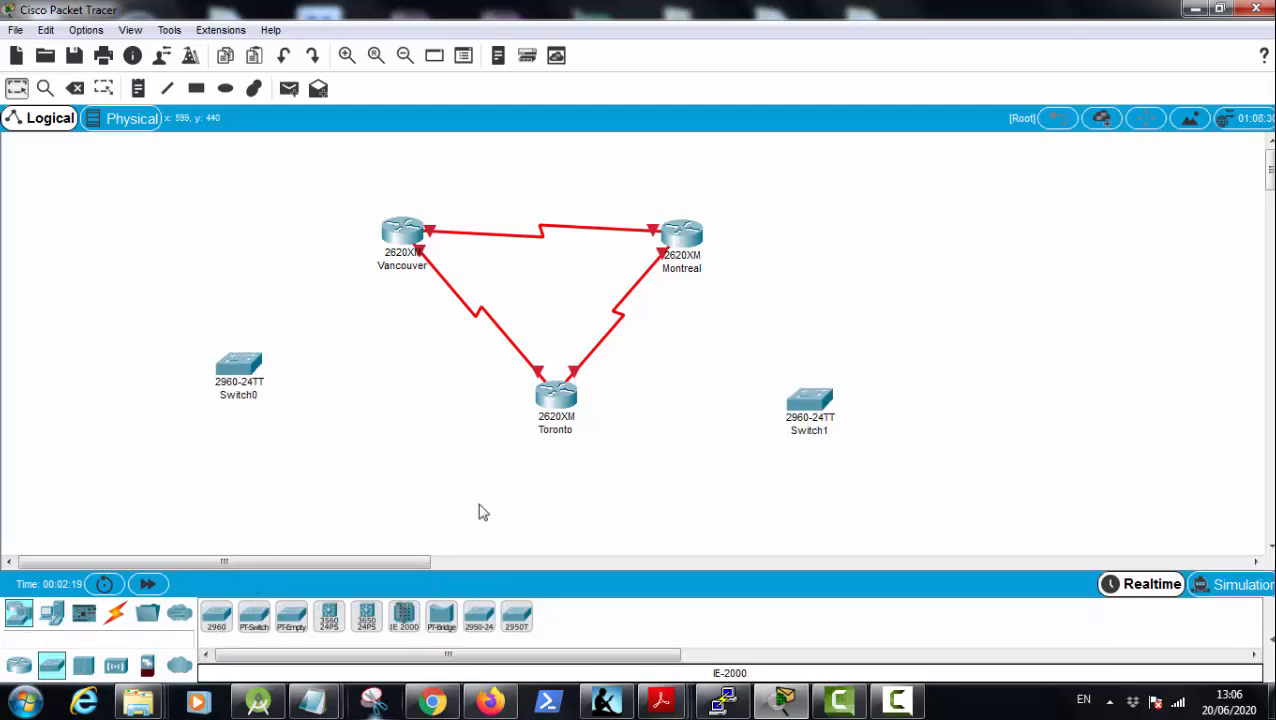
Step: Add a third 2960 switch below Toronto, moving the routers and the two side switches up to balance the layout
drag(567, 410, 566, 372)
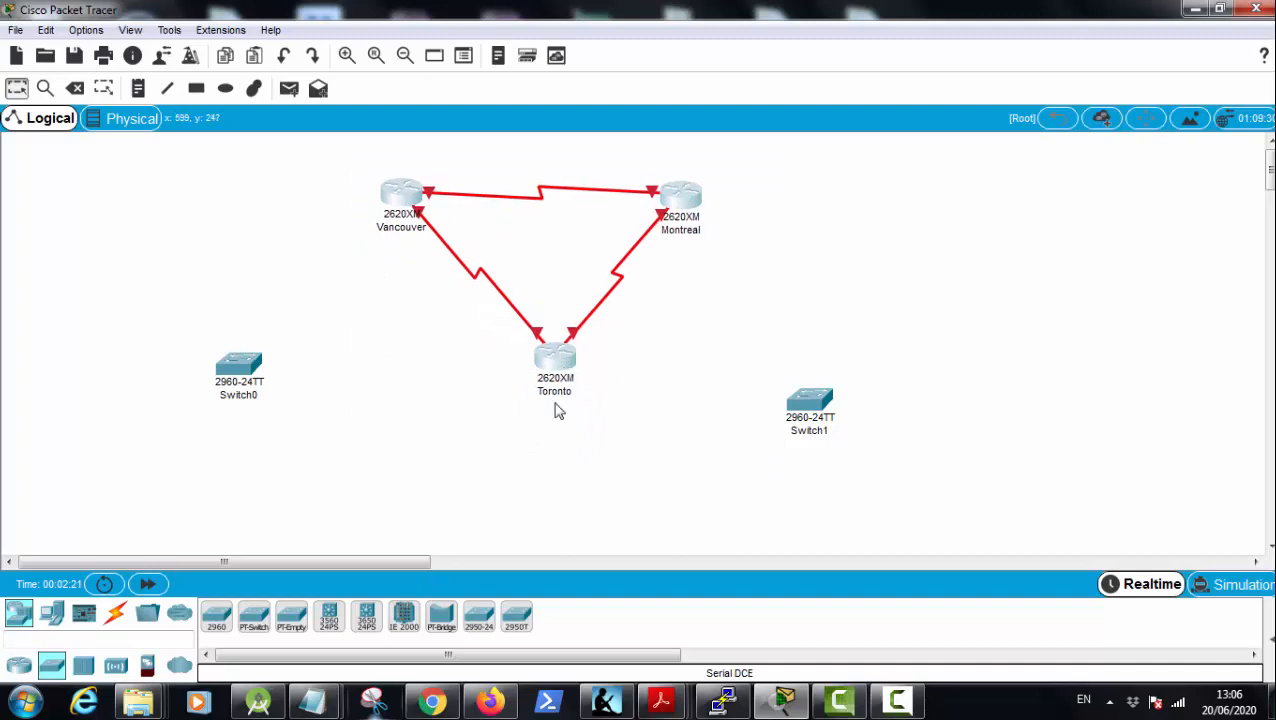
drag(216, 618, 561, 483)
drag(812, 418, 902, 280)
drag(240, 385, 238, 329)
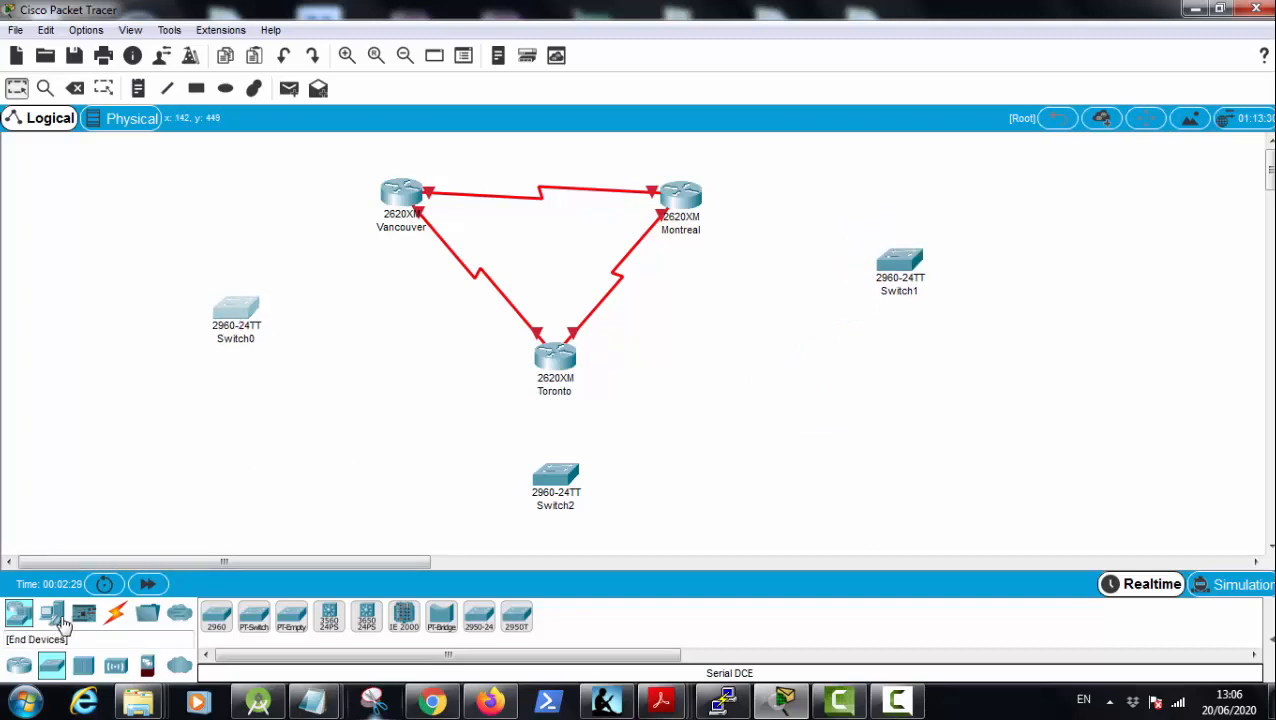
Step: Connect Switch0 to the Vancouver router with a Copper Straight-Through cable
click(115, 614)
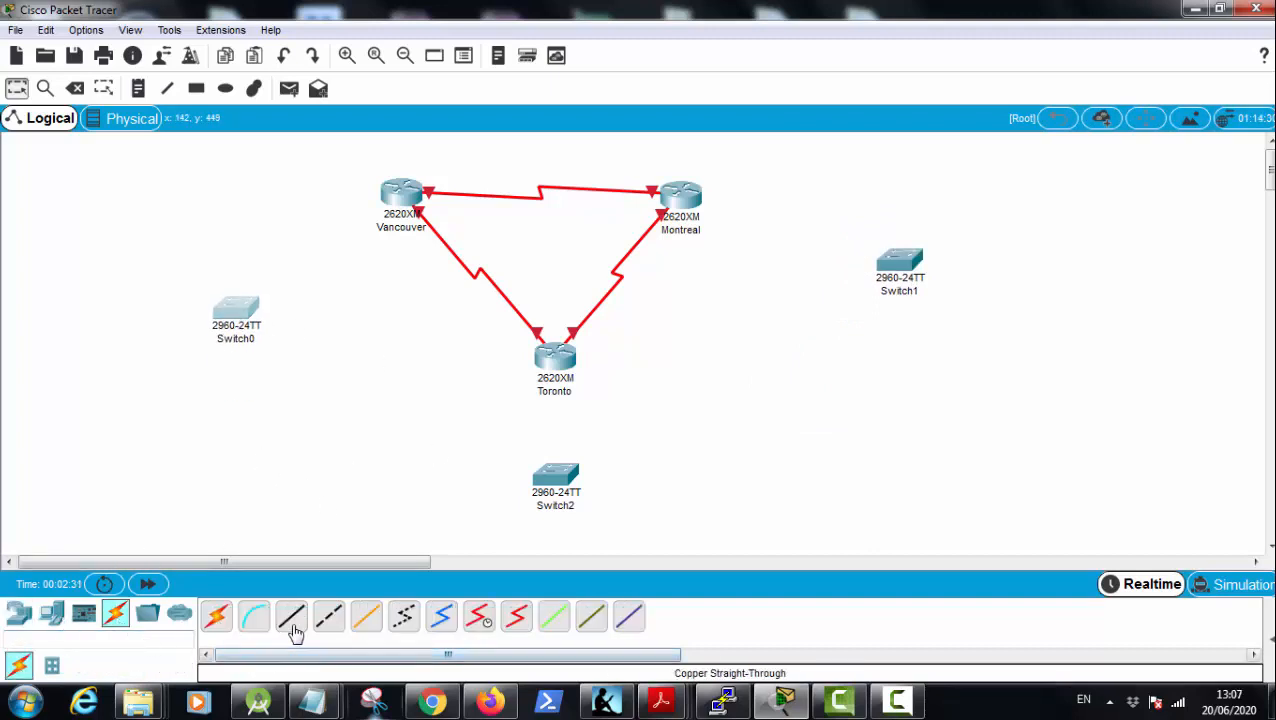
click(295, 632)
click(245, 318)
click(364, 88)
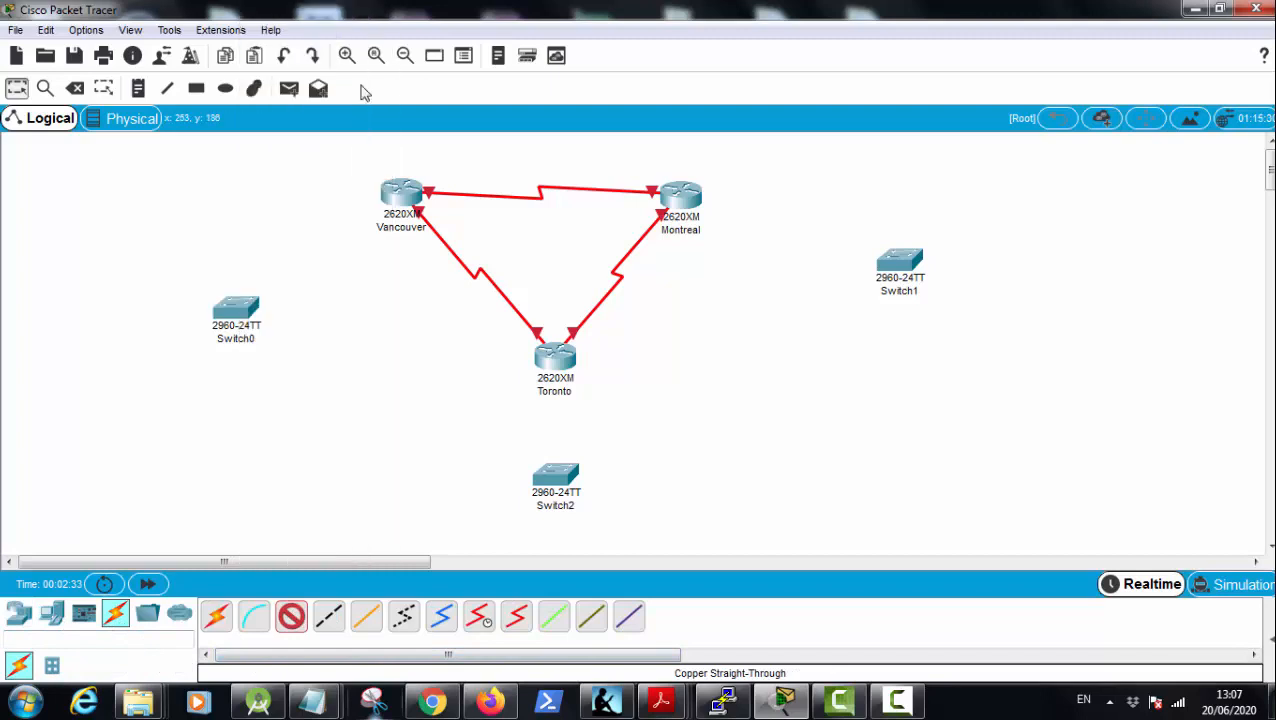
click(403, 196)
click(438, 248)
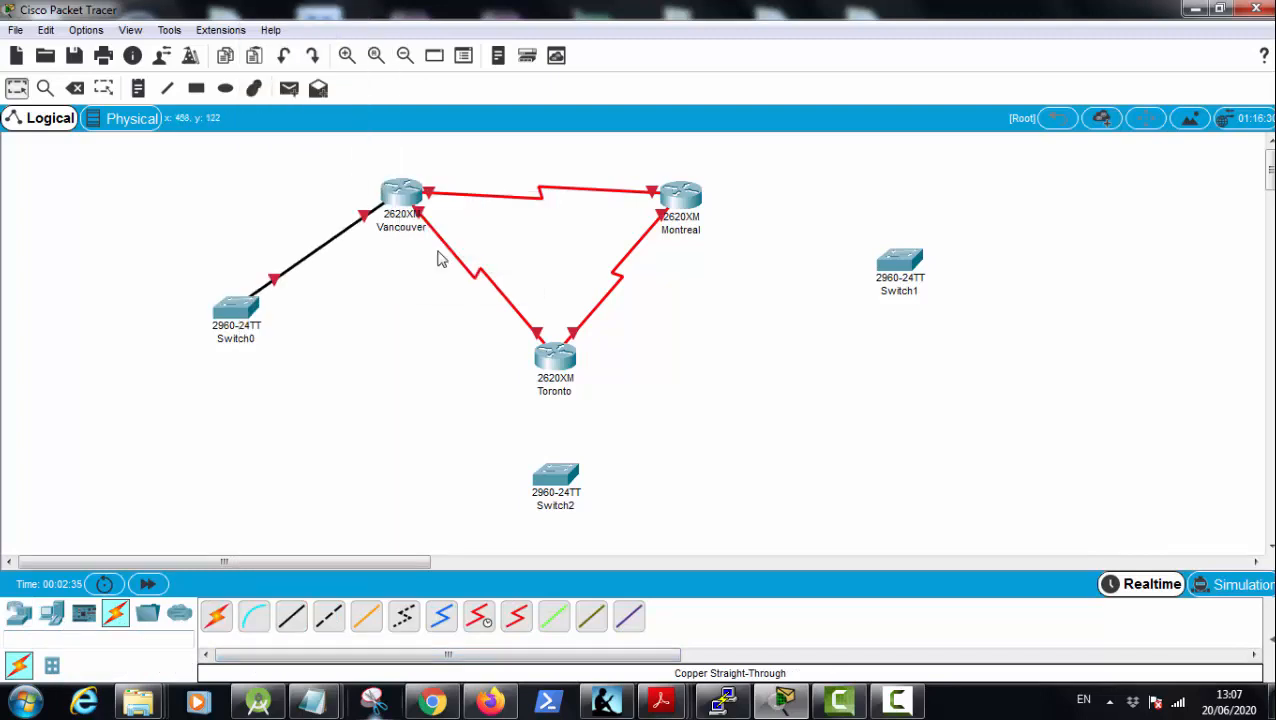
Step: Connect Toronto's FastEthernet0/0 port to Switch2's FastEthernet0/1 port with a Copper Straight-Through cable
click(292, 617)
click(556, 357)
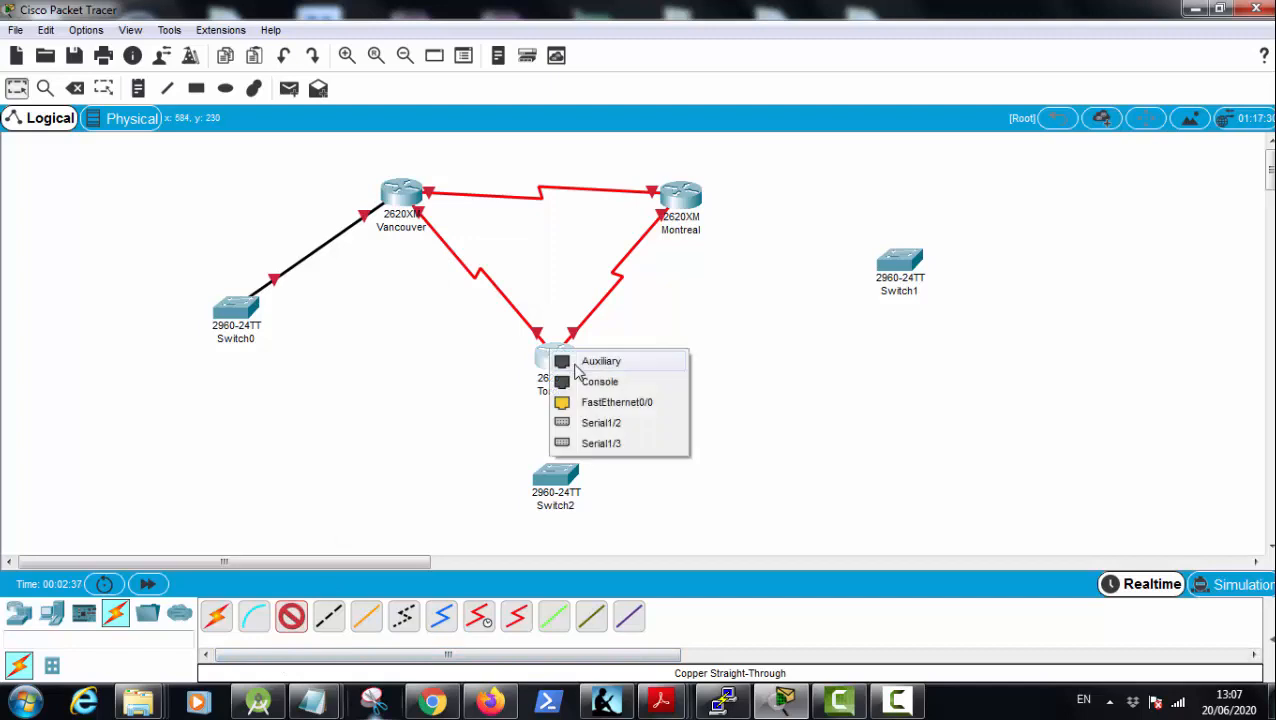
click(612, 402)
click(557, 474)
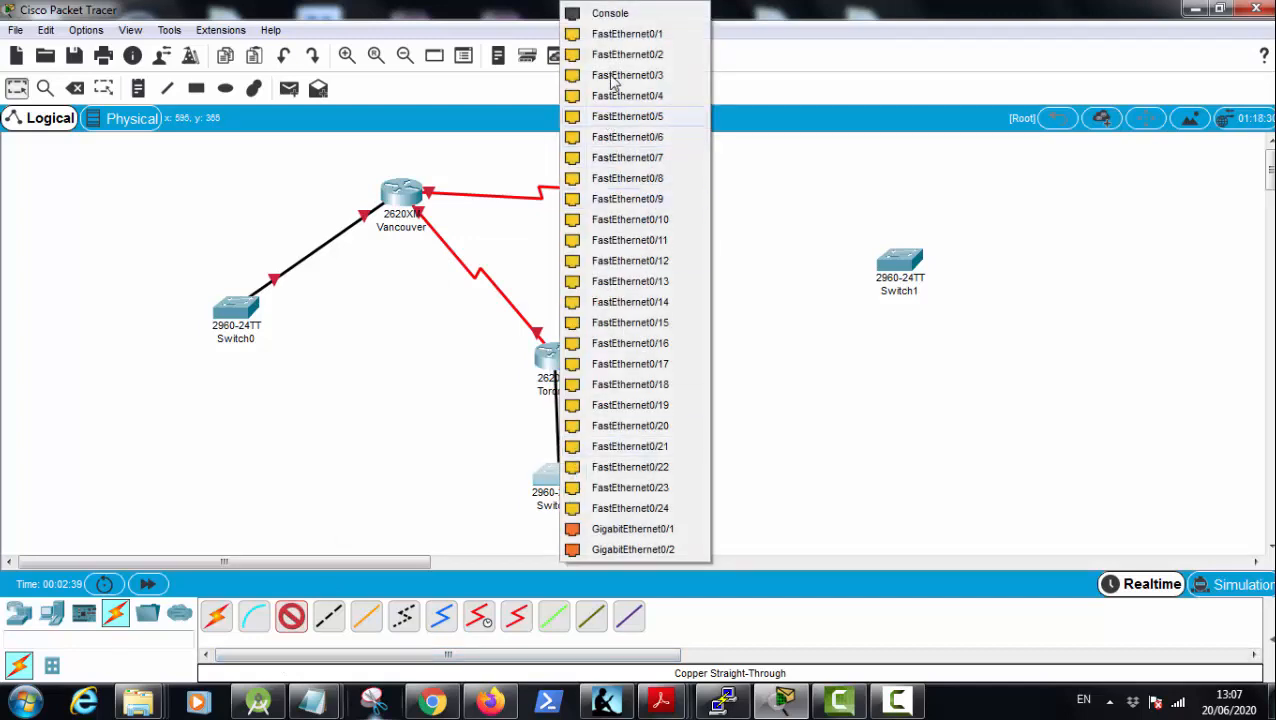
click(614, 35)
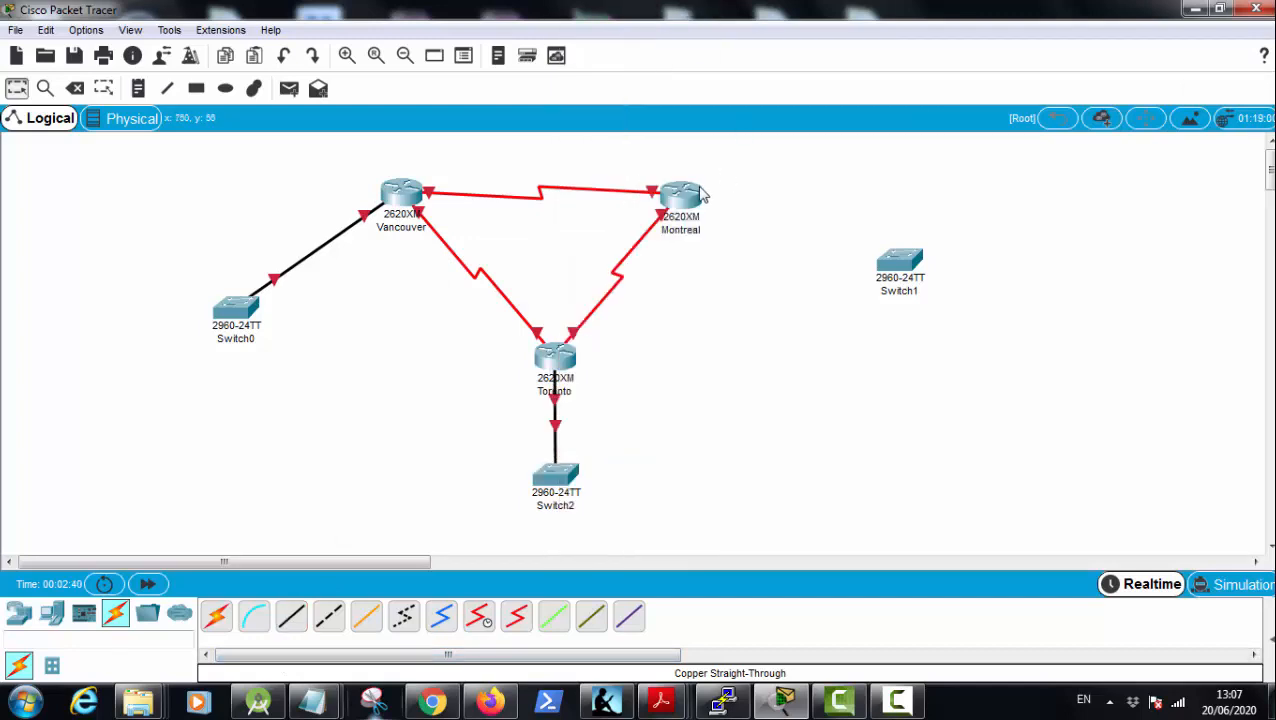
Step: Connect Montreal's FastEthernet0/0 port to Switch1's FastEthernet0/1 port with a Copper Straight-Through cable
click(292, 617)
click(683, 194)
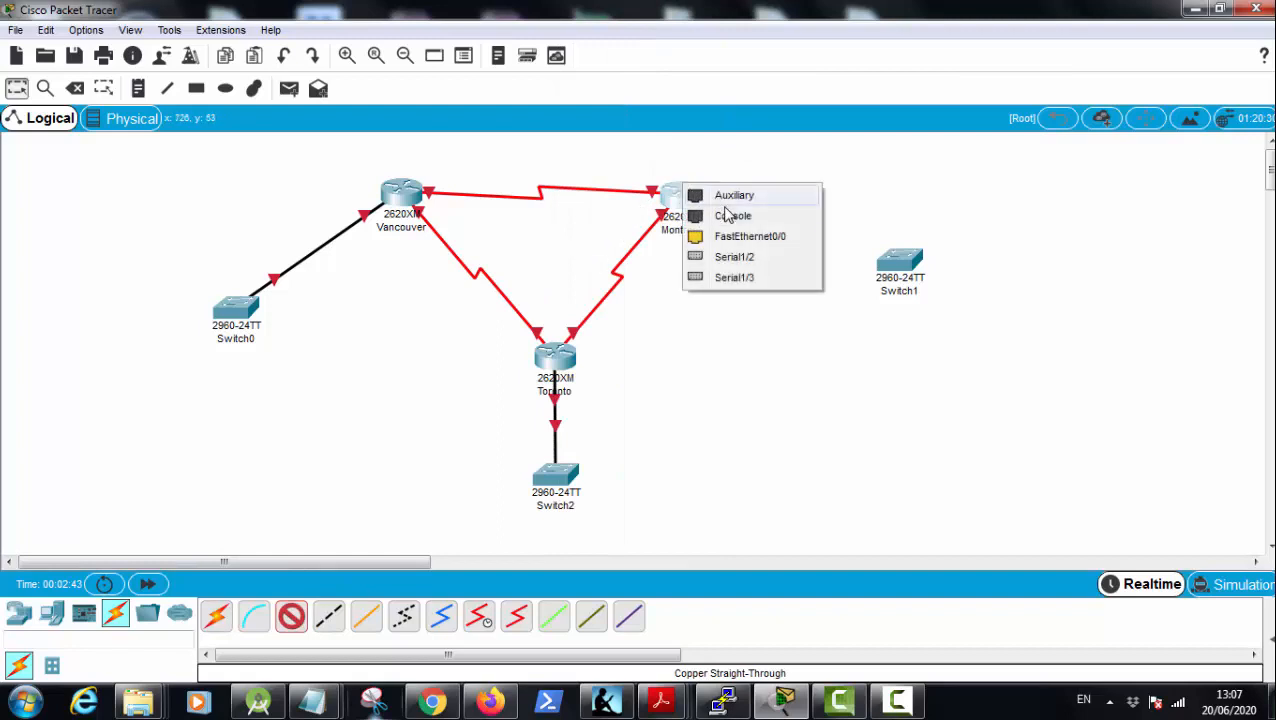
click(748, 236)
click(899, 264)
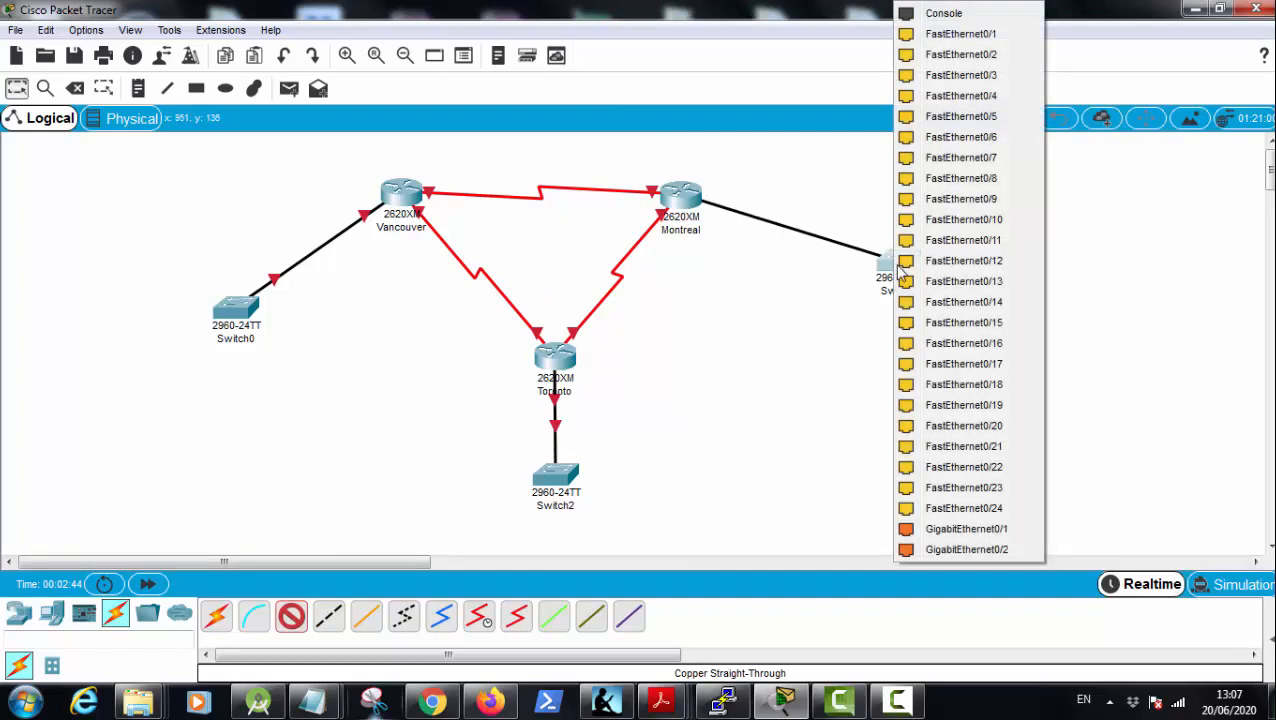
click(961, 34)
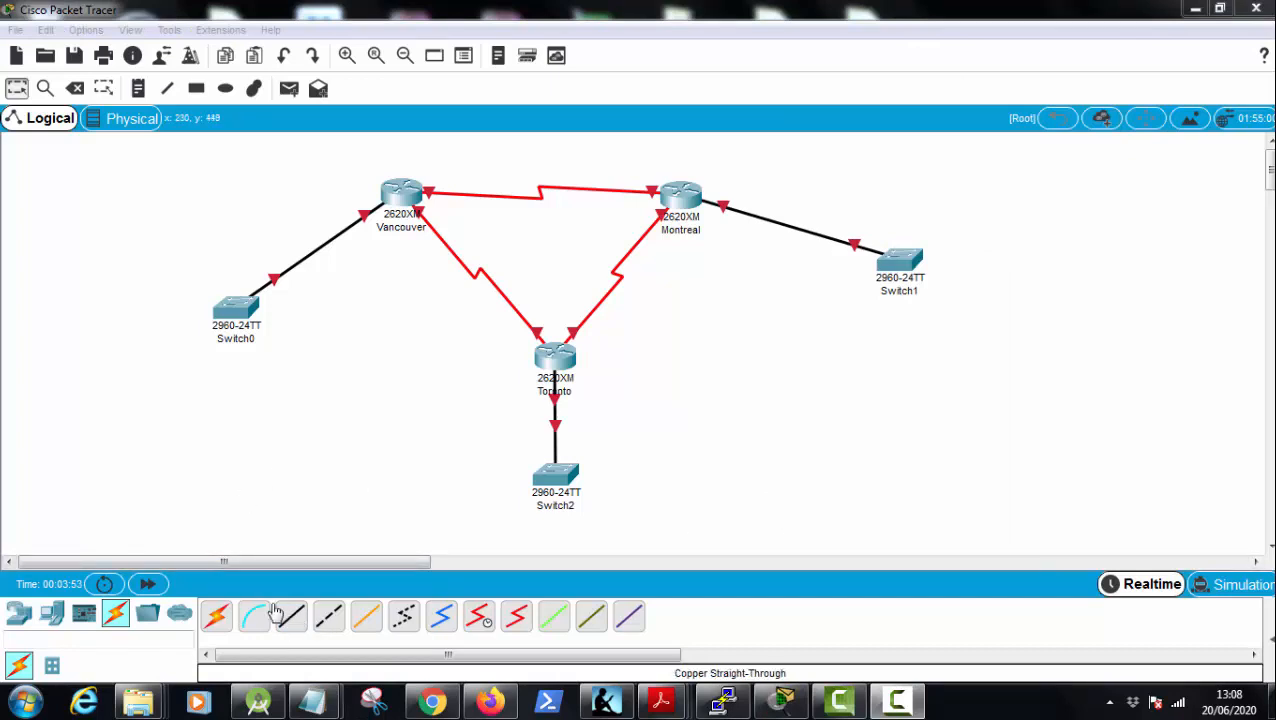
Step: Place a PC near Switch0 and copy it twice, putting one copy beside Switch2 and the other beside Switch1
click(20, 615)
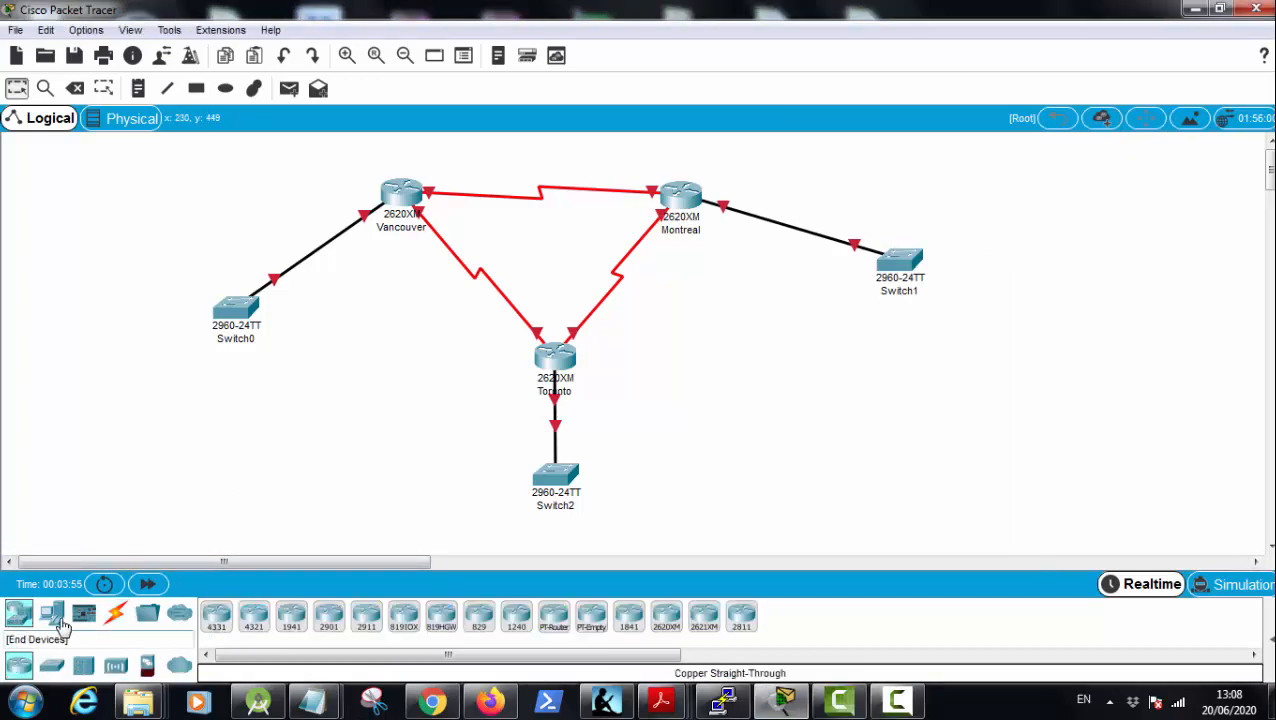
click(52, 614)
click(216, 615)
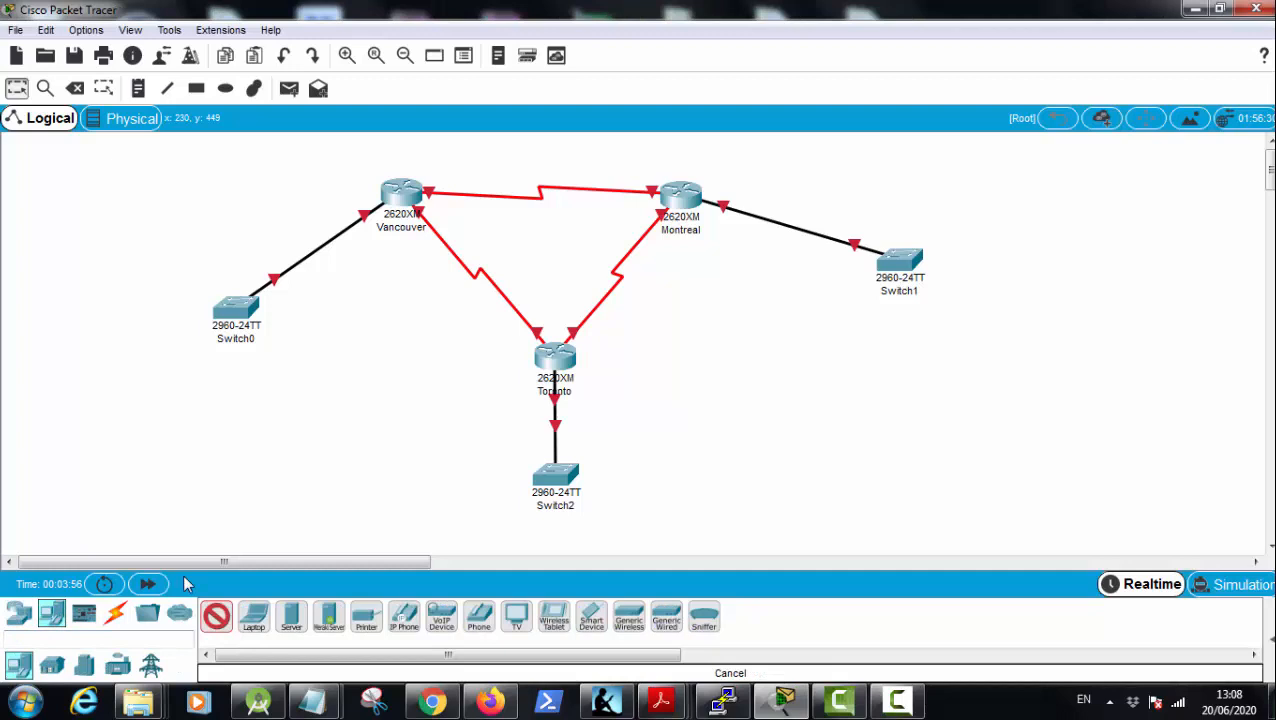
click(115, 439)
drag(139, 446, 772, 488)
drag(775, 486, 1068, 271)
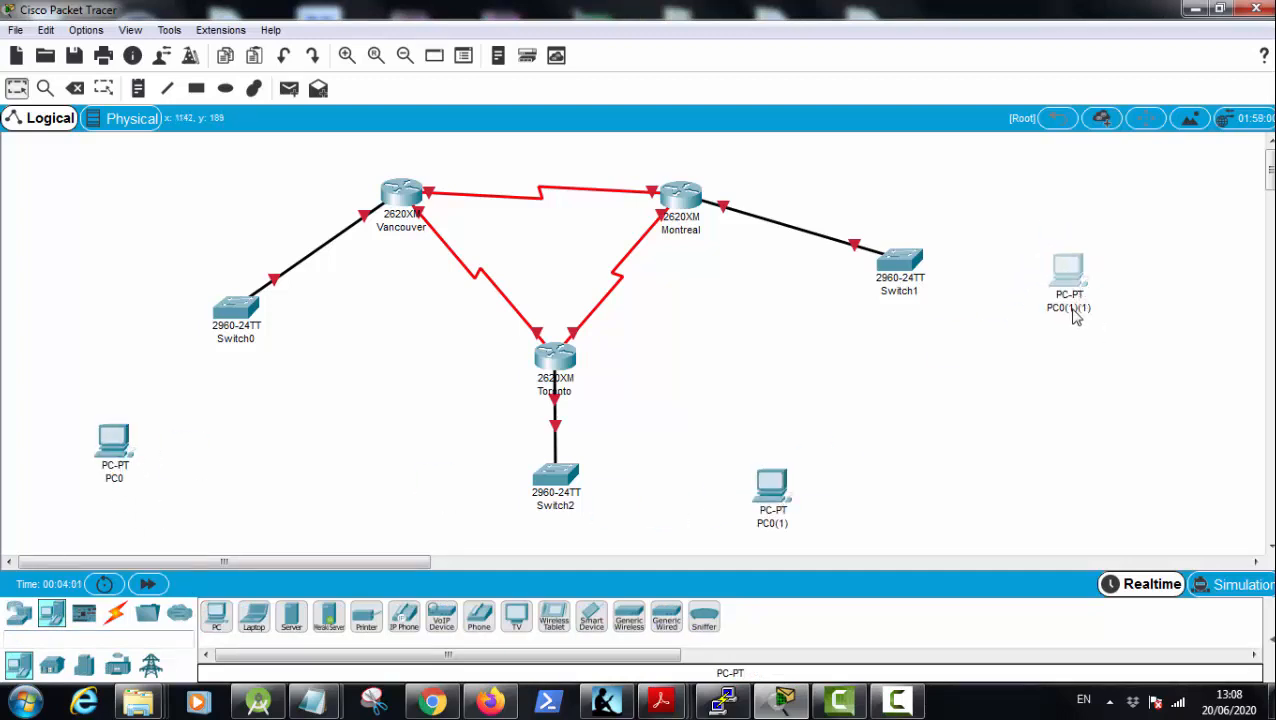
Step: Rename the PC beside Switch1 as PC3, the one beside Switch2 as PC2 and the one near Switch0 as PC1
click(1075, 309)
key(ctrl+a)
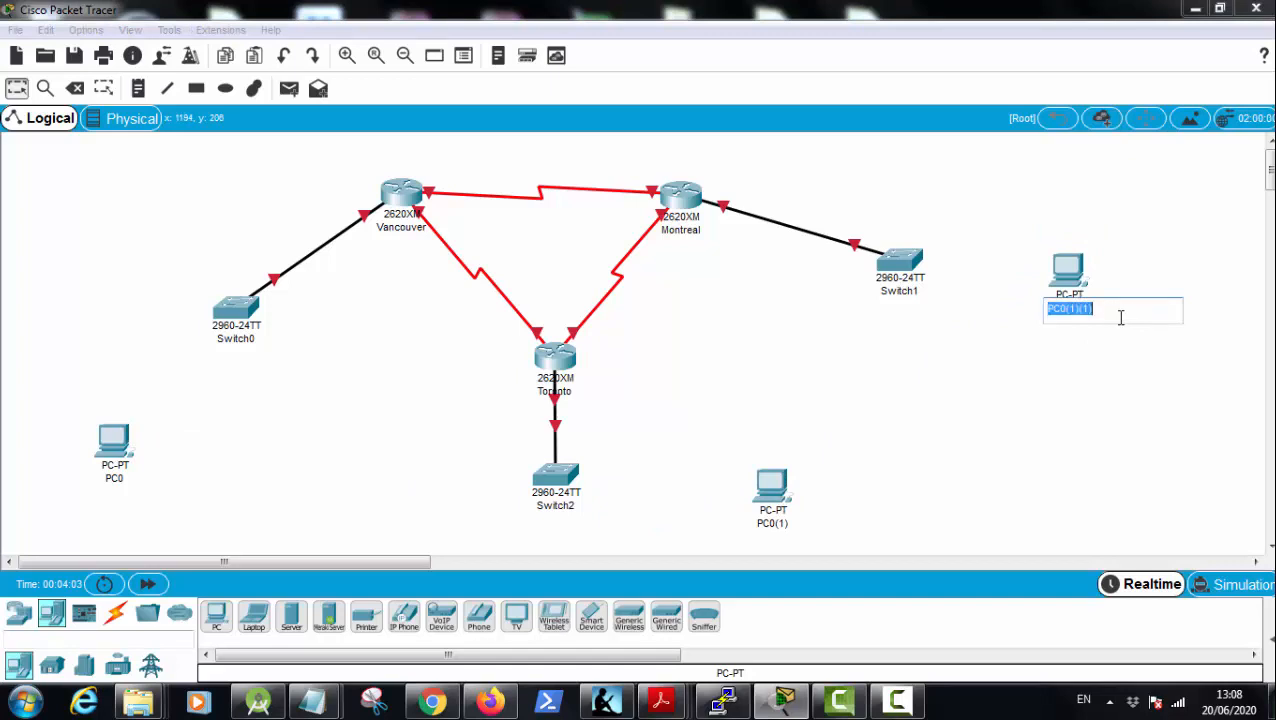
text(PC3)
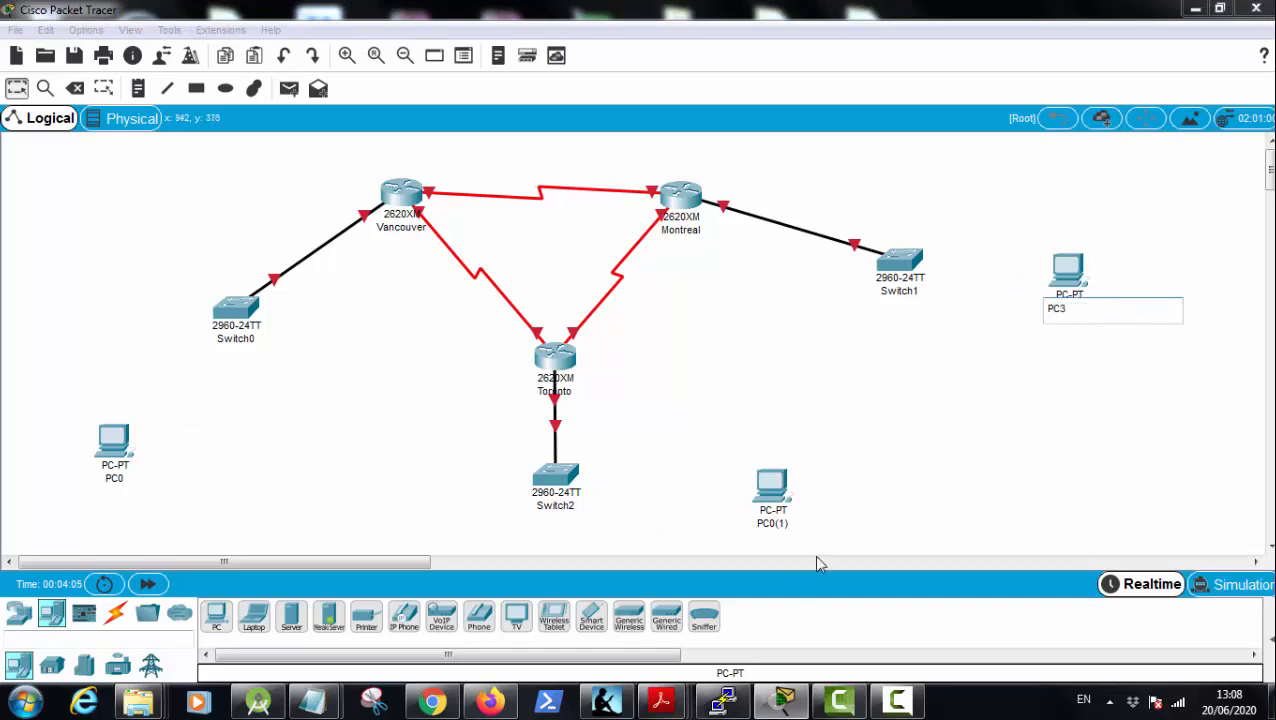
click(779, 524)
key(ctrl+a)
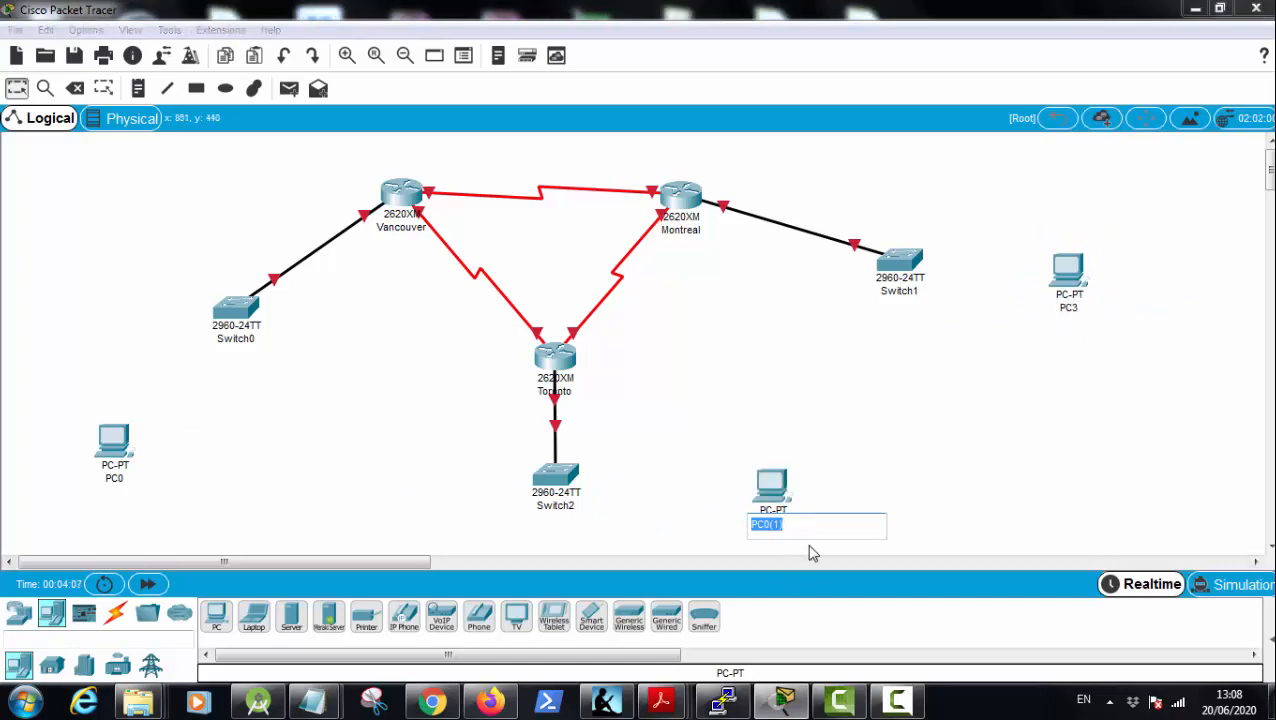
text(PC2)
click(118, 488)
key(BackSpace)
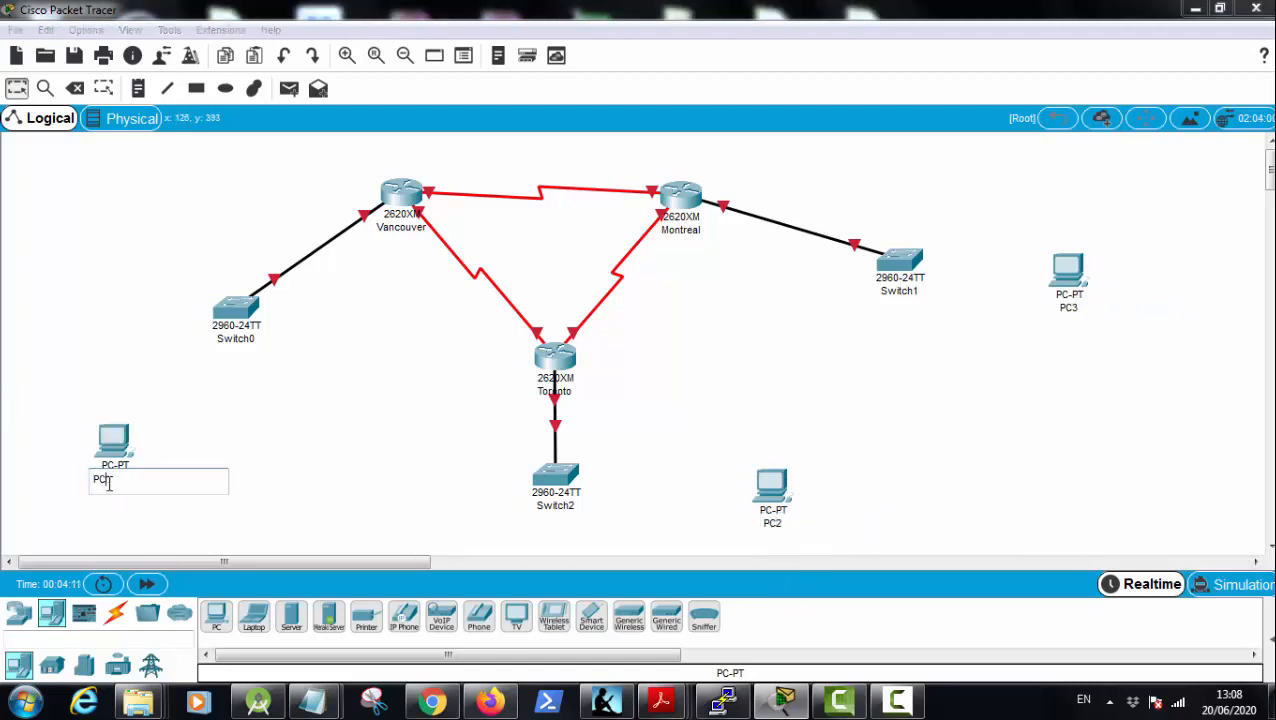
text(1)
click(305, 521)
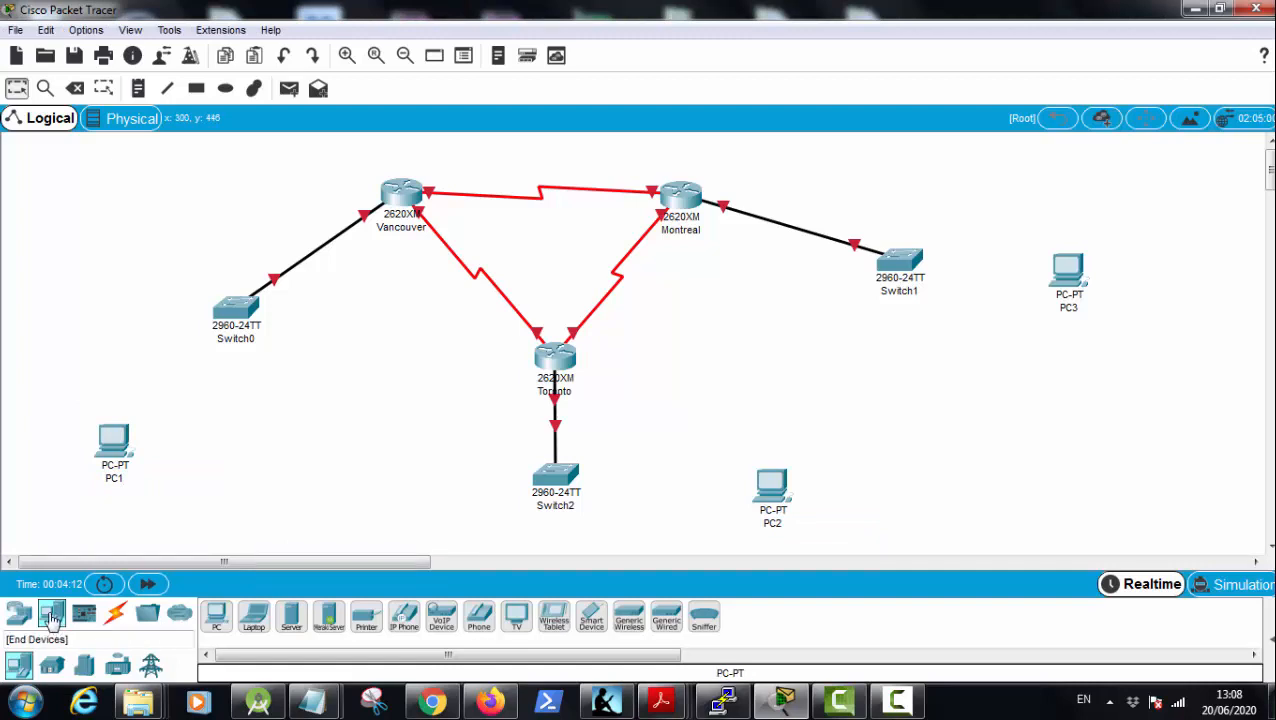
Step: Connect PC1 to Switch0 with a Copper Straight-Through cable
click(116, 616)
click(291, 616)
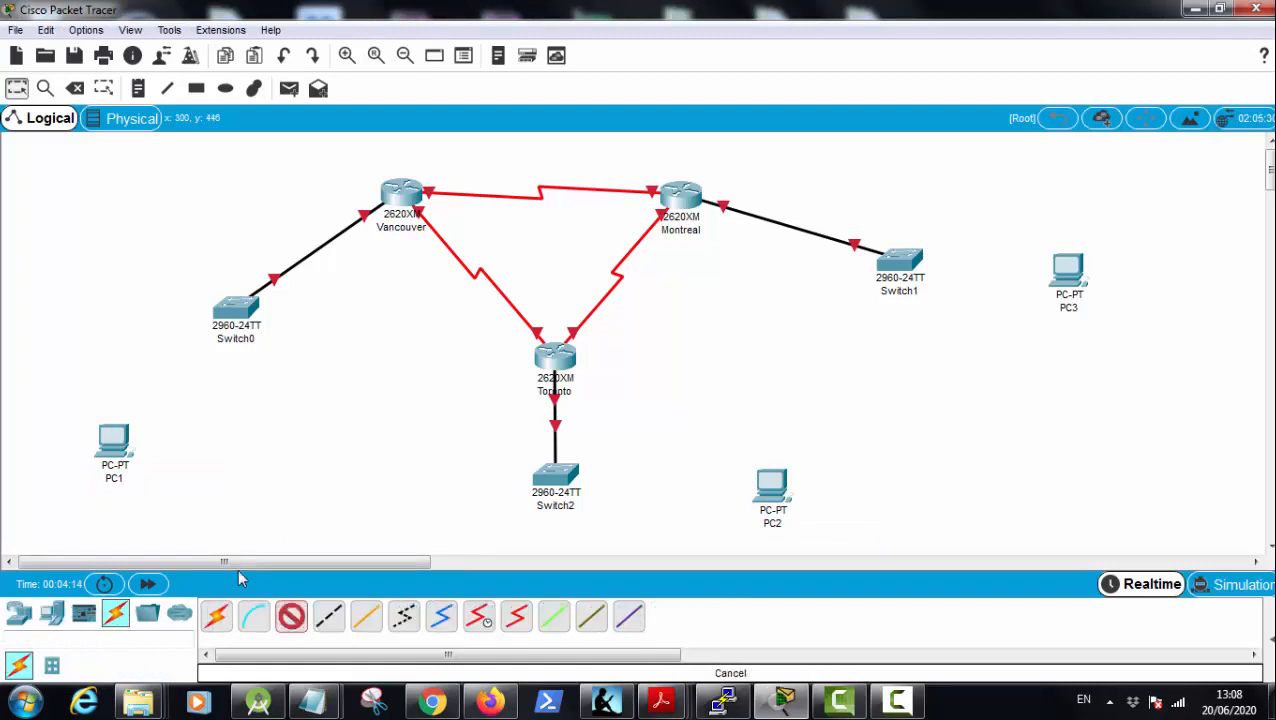
click(114, 440)
click(163, 505)
click(236, 310)
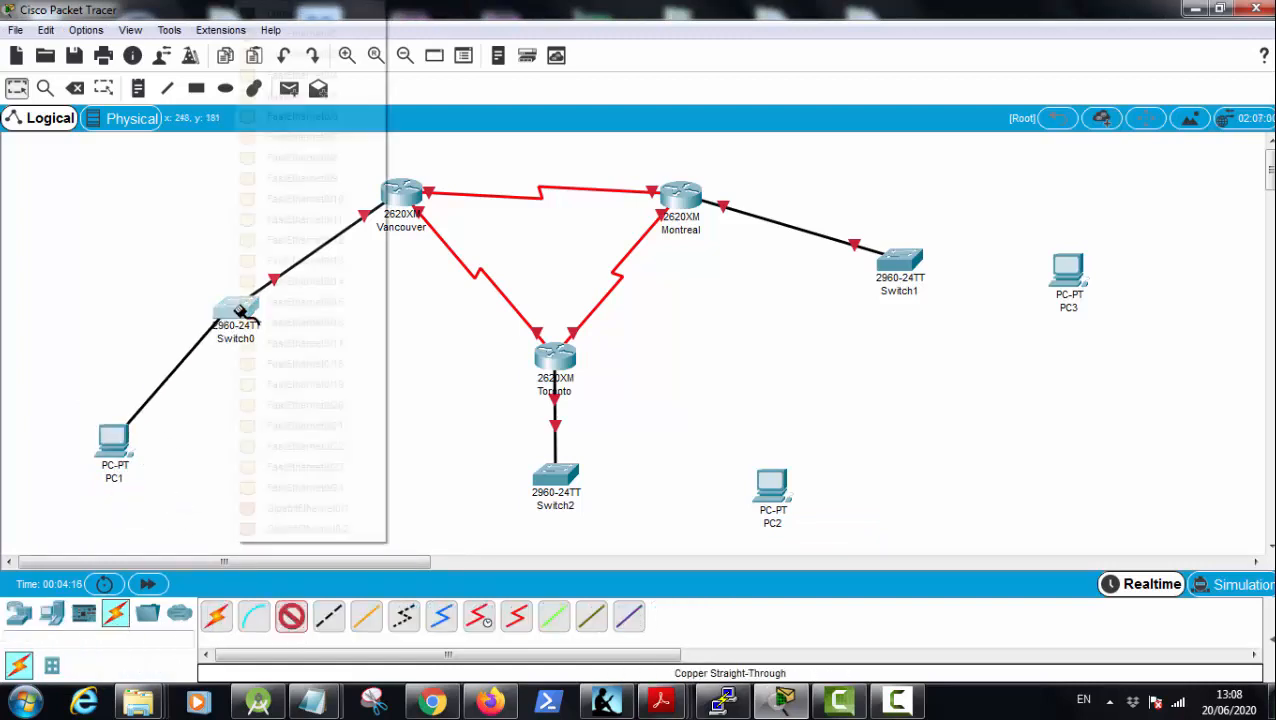
click(308, 34)
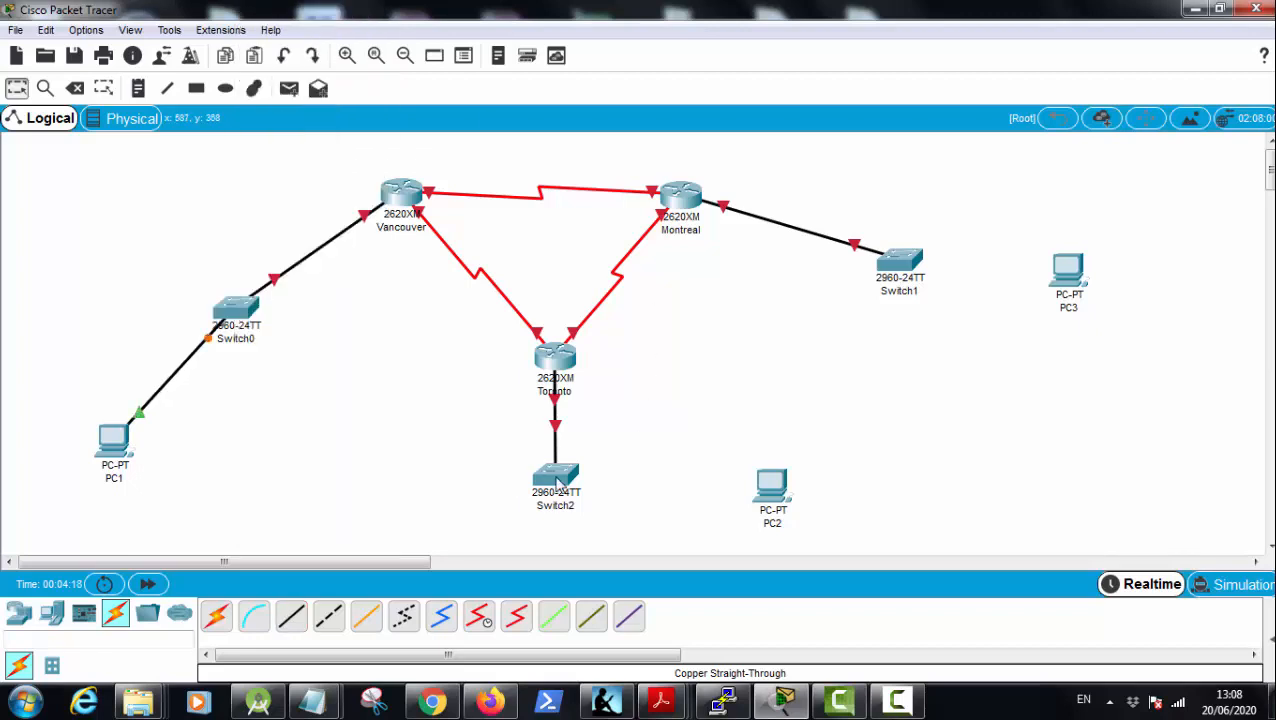
Step: Connect Switch2's FastEthernet0/2 port to PC2's FastEthernet0 port with a Copper Straight-Through cable
click(291, 616)
click(556, 478)
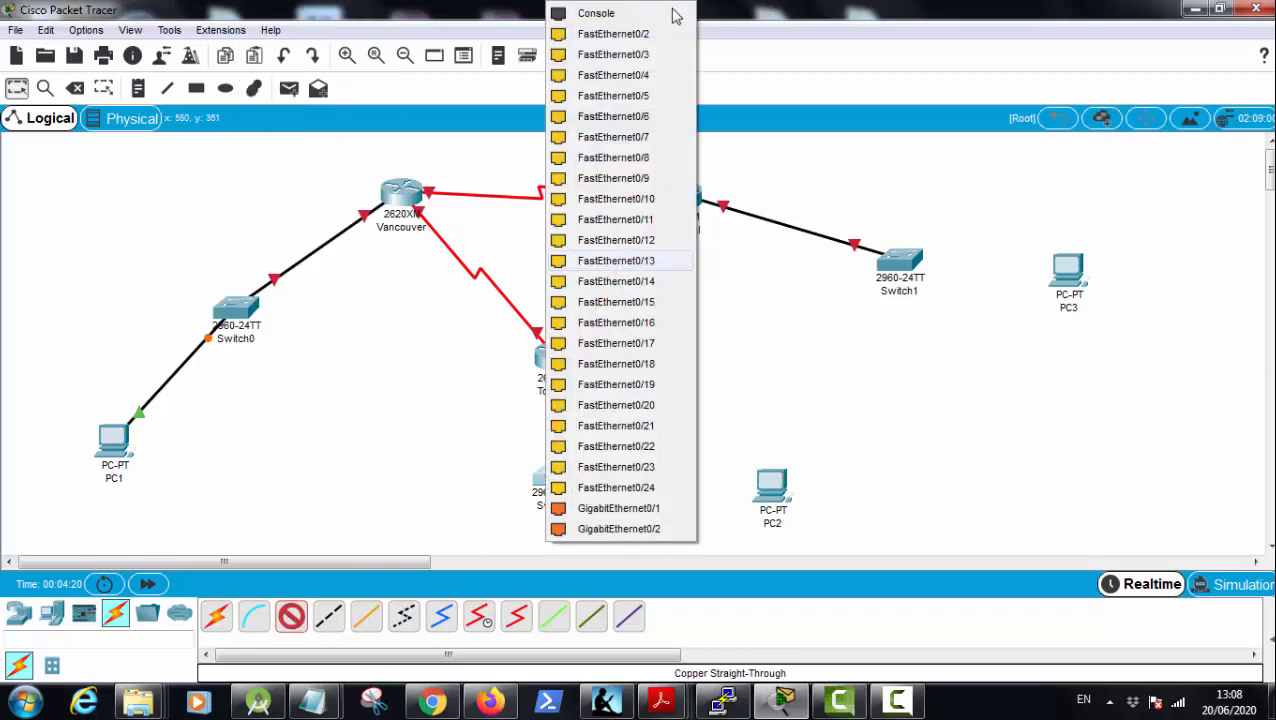
click(628, 34)
click(765, 484)
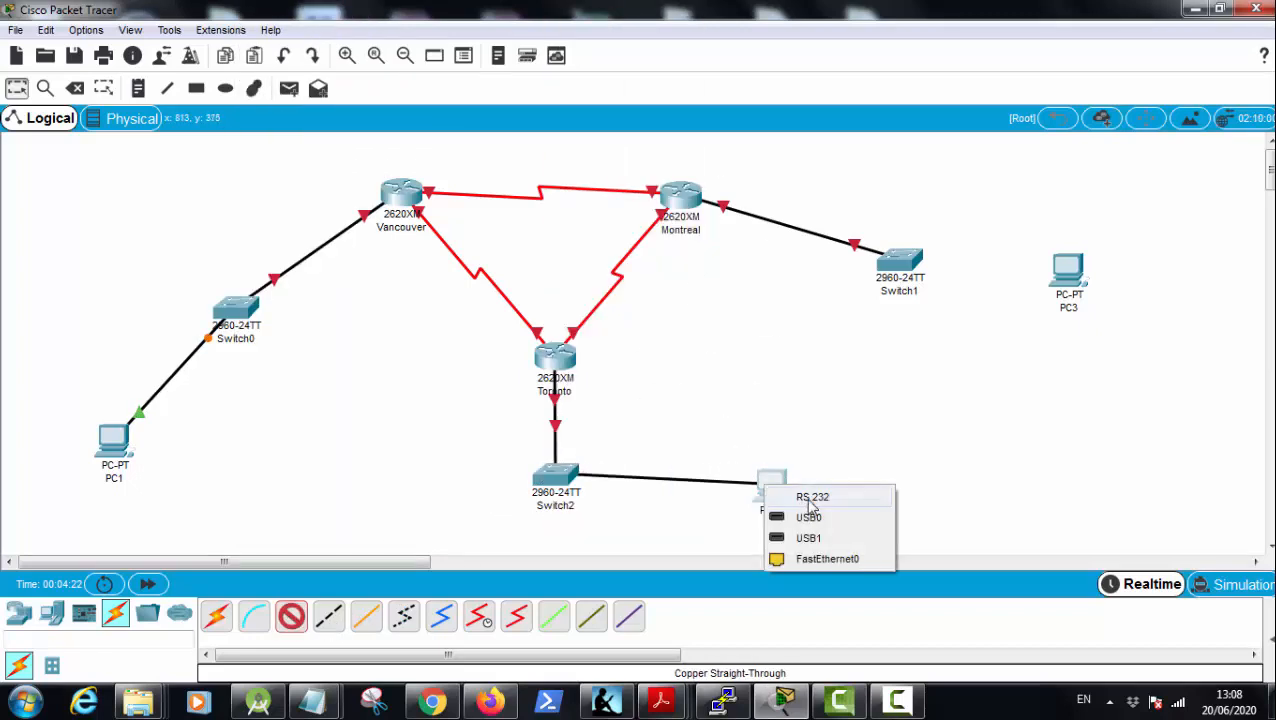
click(811, 558)
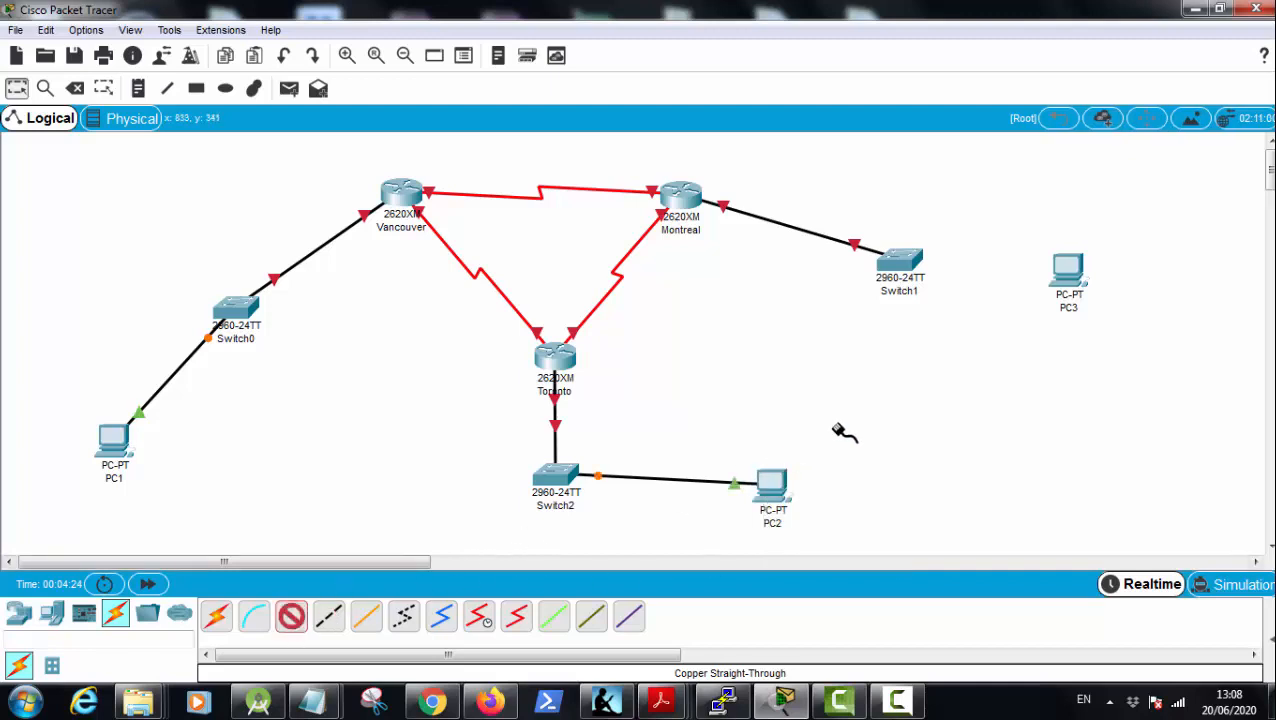
Step: Connect Switch1 to PC3 with a Copper Straight-Through cable
click(897, 258)
click(960, 44)
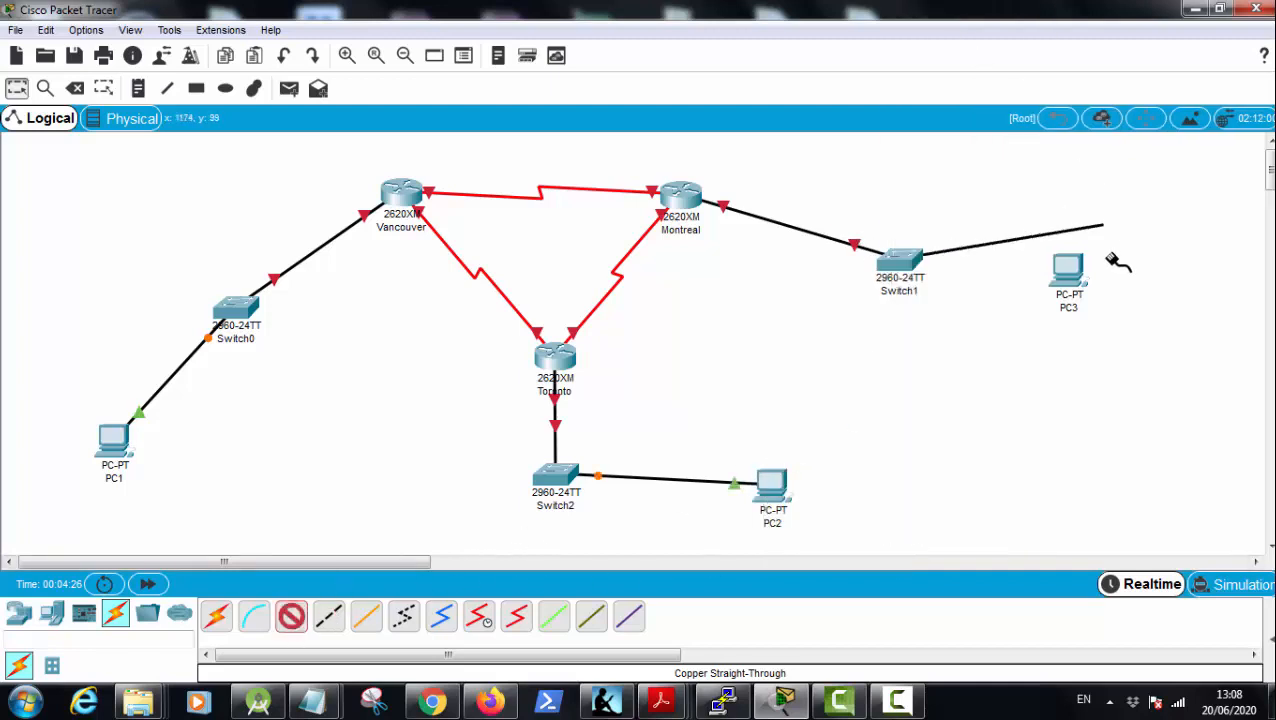
click(1068, 266)
click(1092, 342)
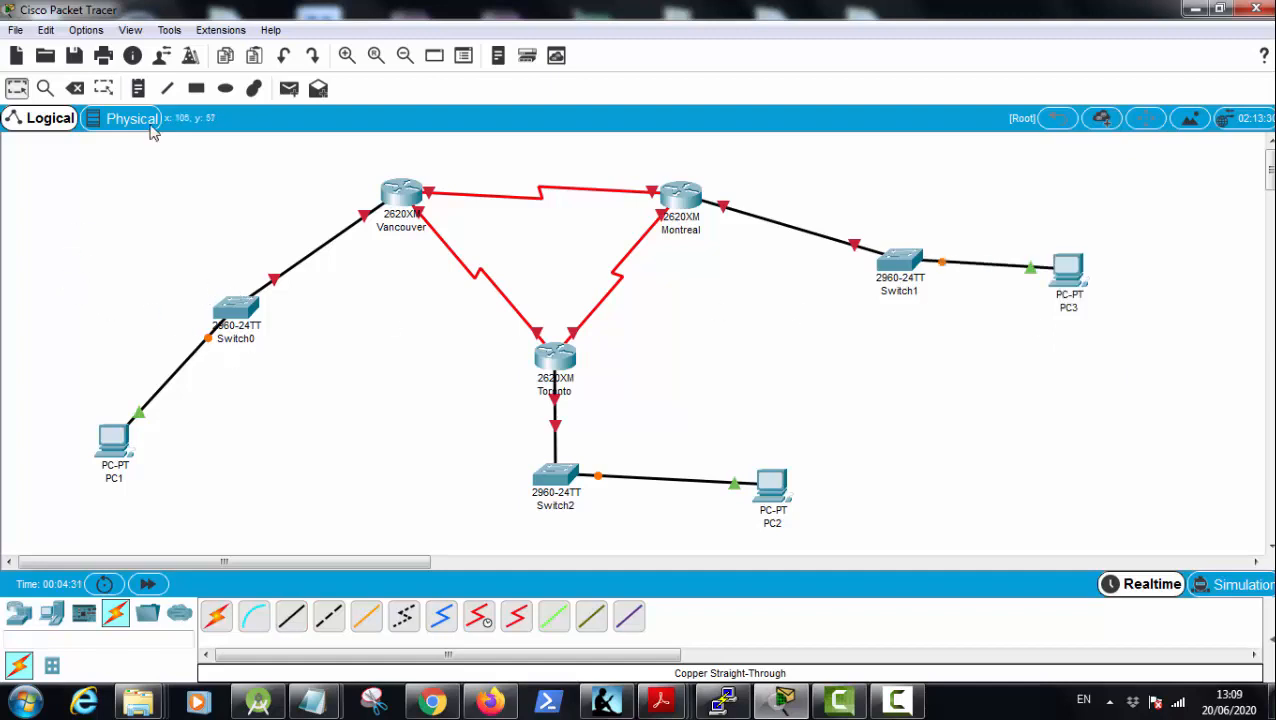
Step: Add a note reading 192.168.1.0/24 above Switch0 and another reading 172.16.1.0/24 in the empty area below Switch1
click(138, 88)
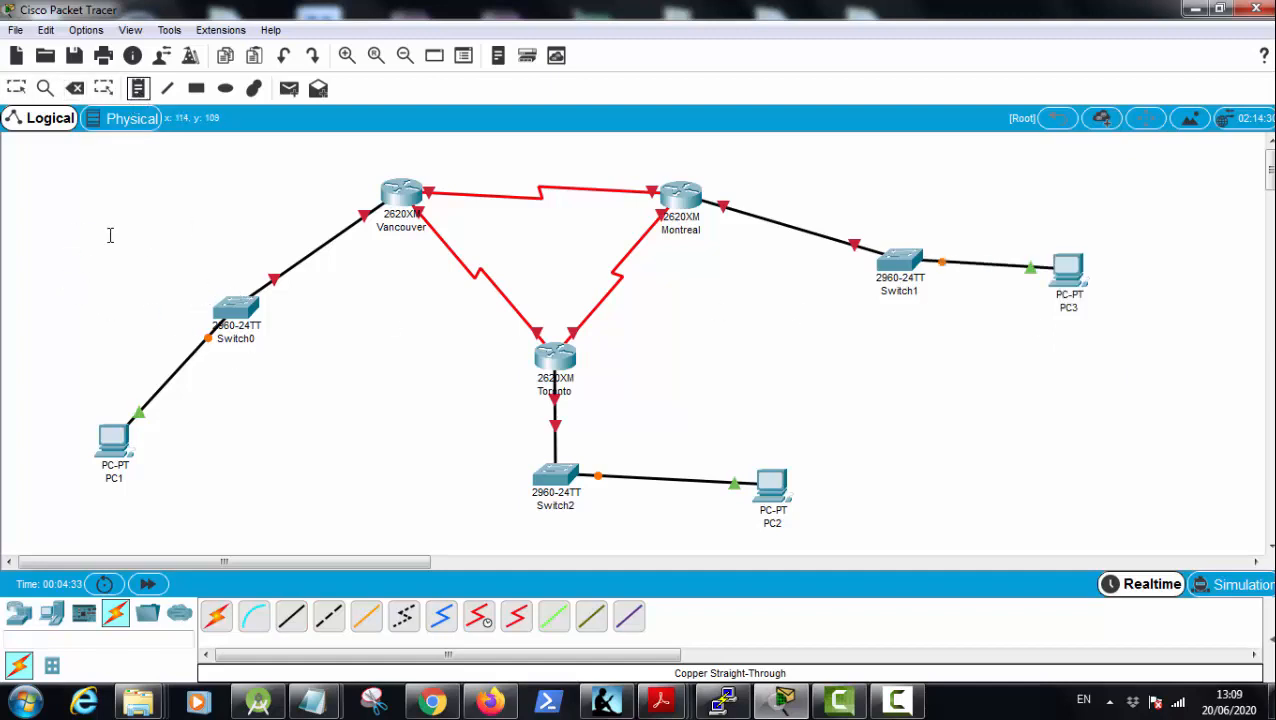
click(110, 235)
text(192.168.1.0/24)
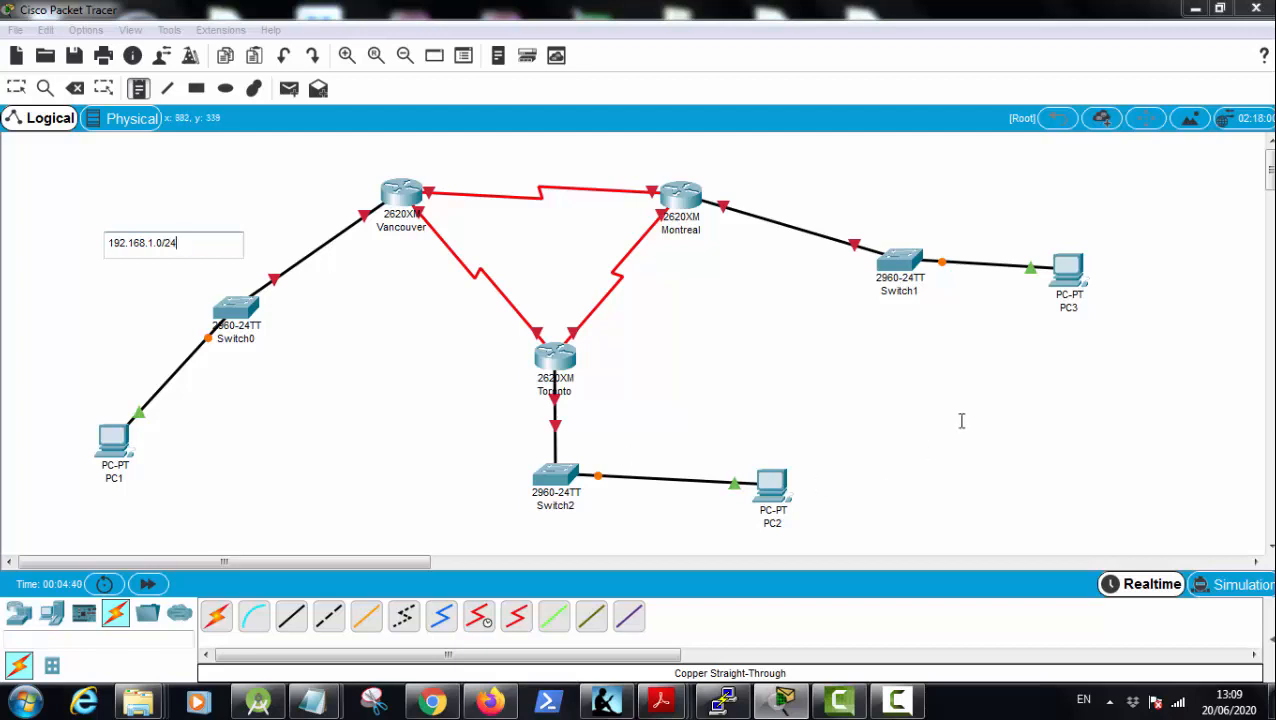
click(963, 418)
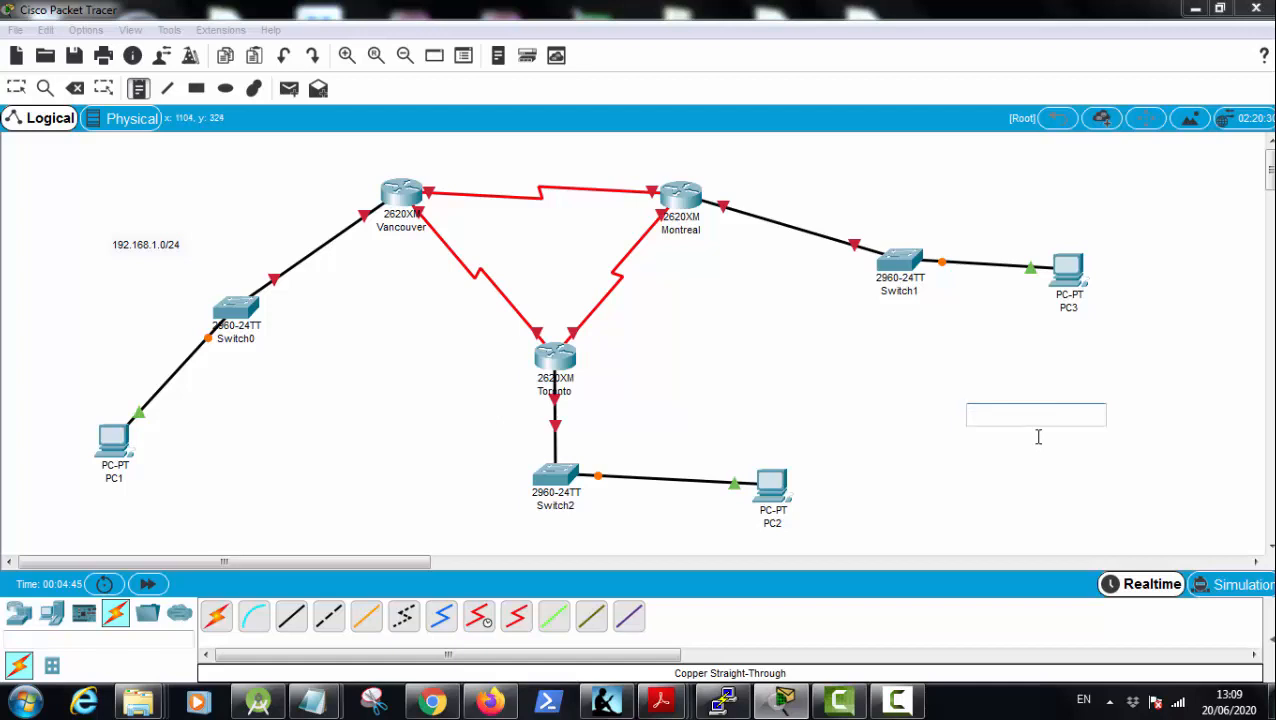
text(172.16.1.0/24)
Step: Add a note reading 10.0.1.0/24 above the link between Montreal and Switch1, and finish placing notes
click(858, 190)
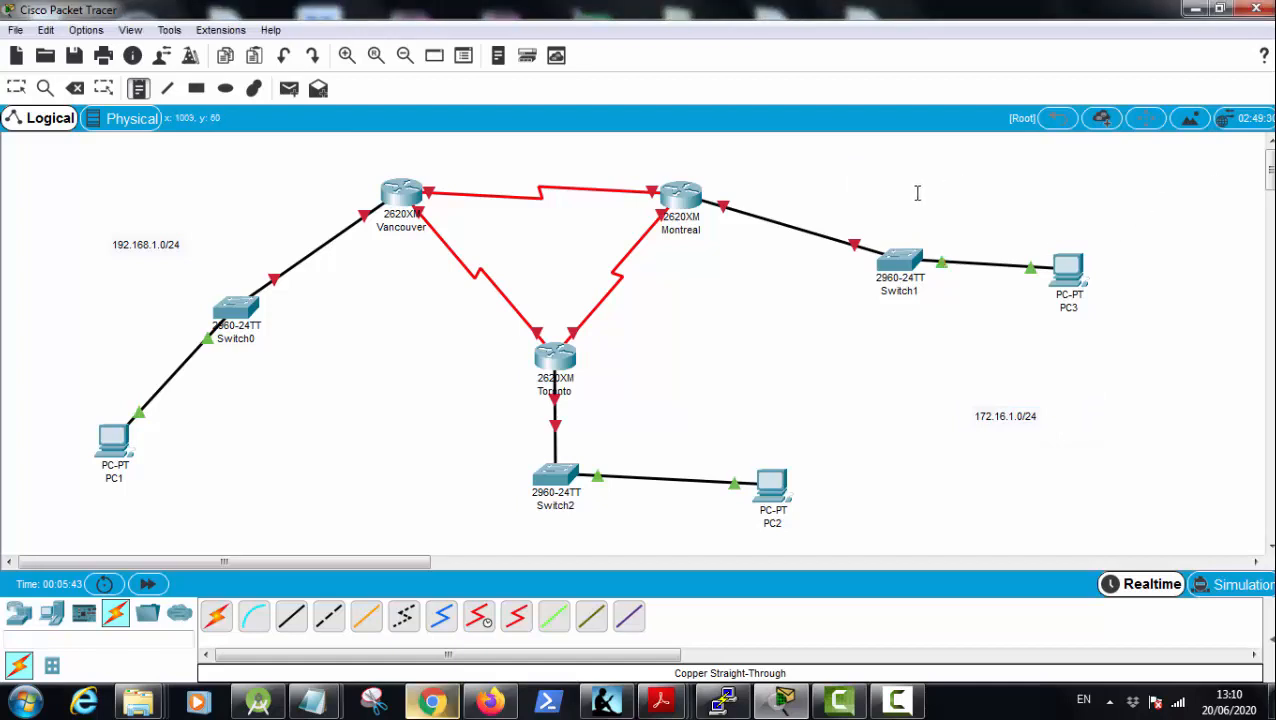
click(803, 186)
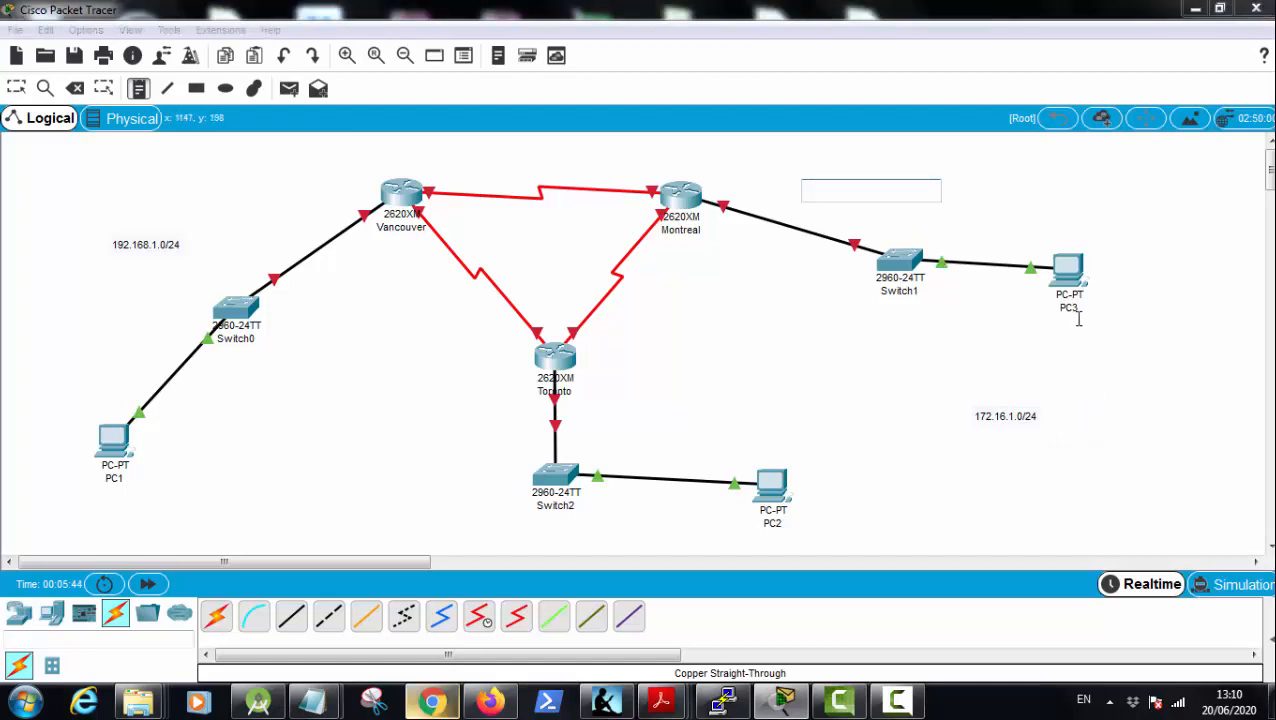
text(10.0.1.0/24)
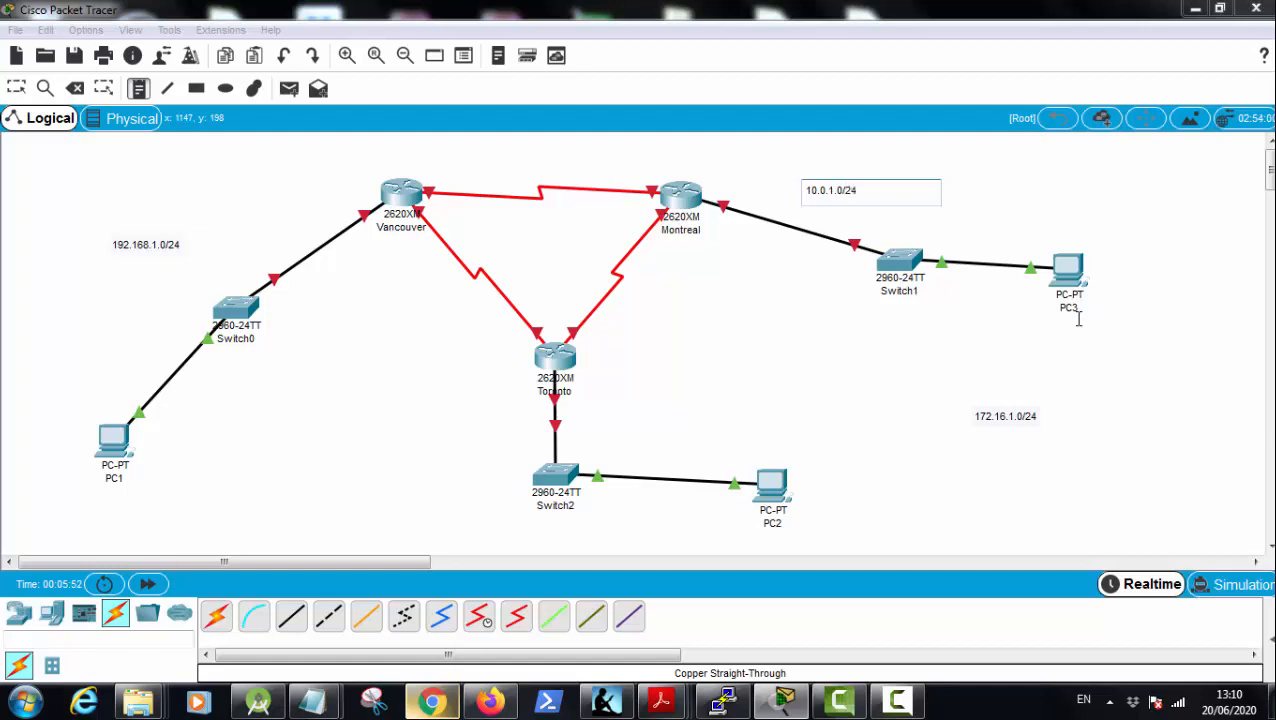
click(1053, 201)
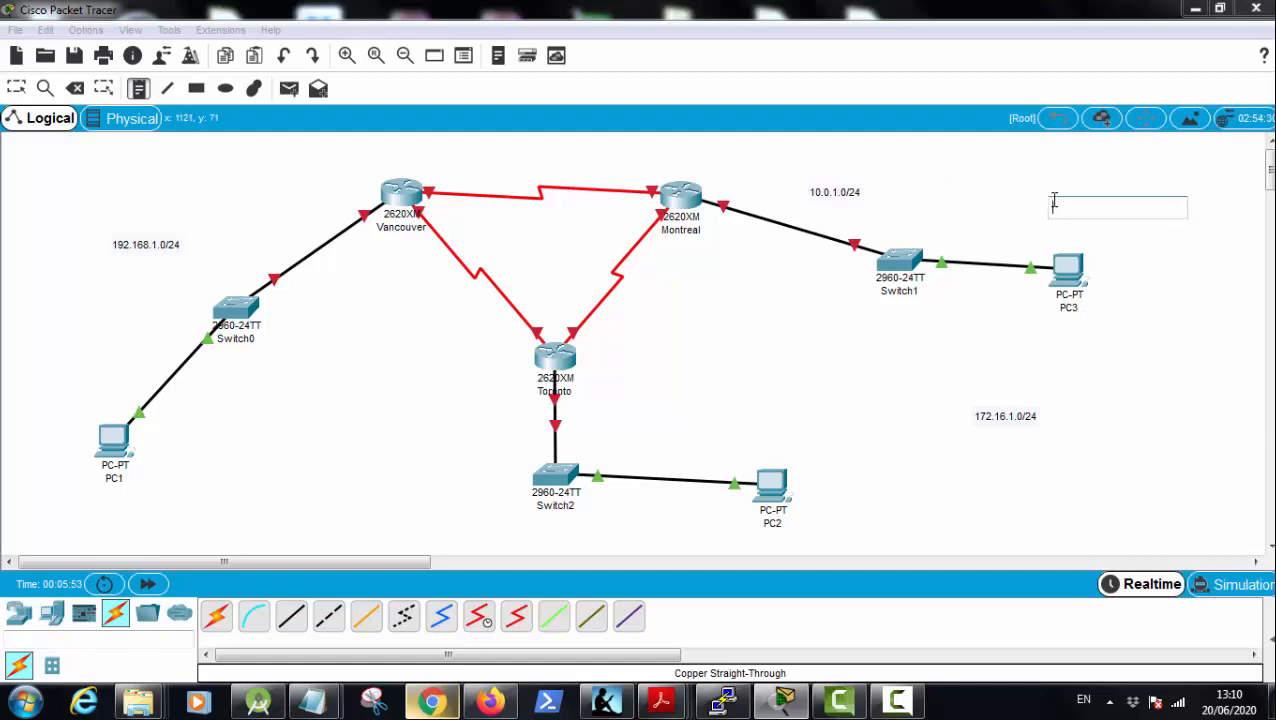
click(631, 350)
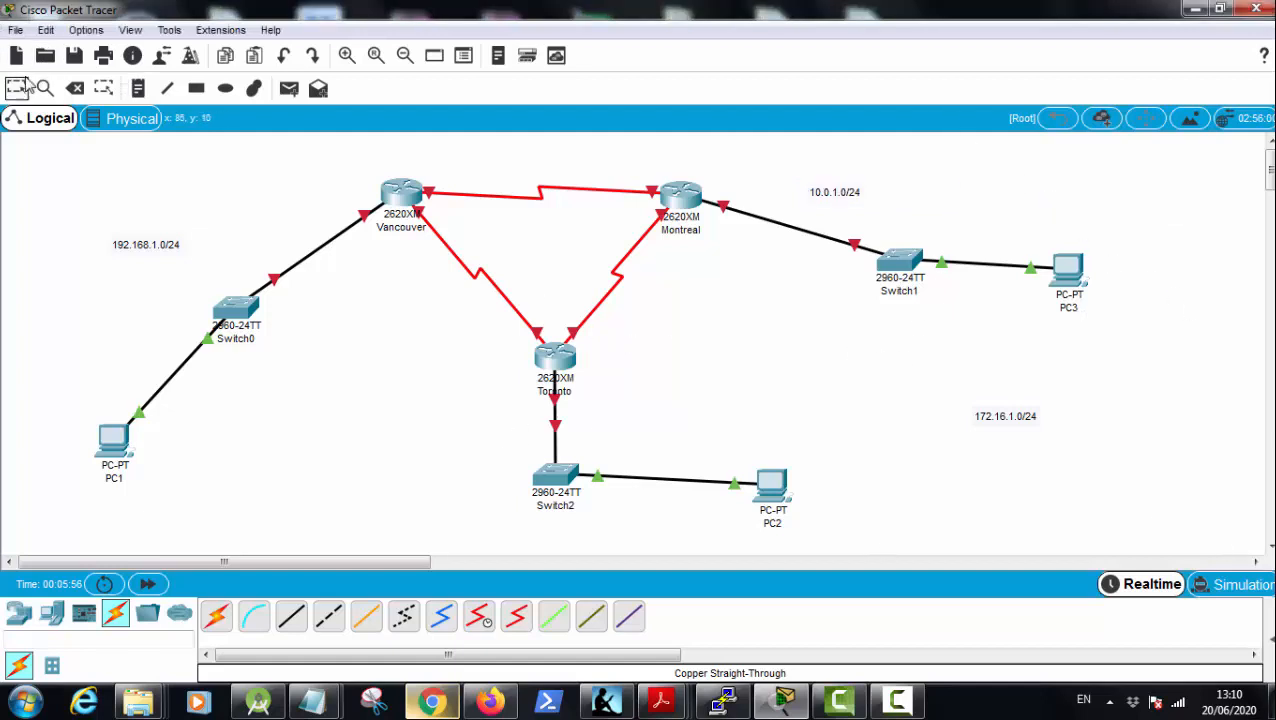
Step: Move the 172.16.1.0/24 note beside the link between Toronto and Switch2, and shift PC2 slightly down
drag(1000, 418, 612, 414)
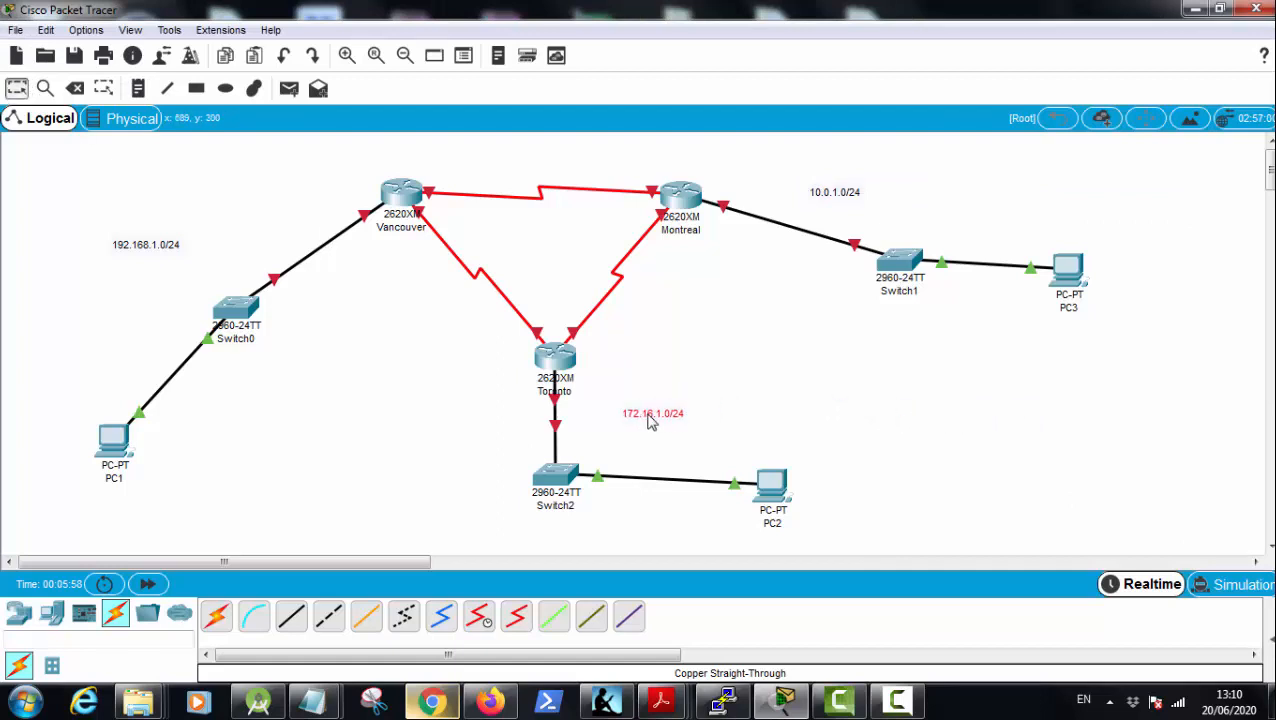
drag(775, 496, 769, 514)
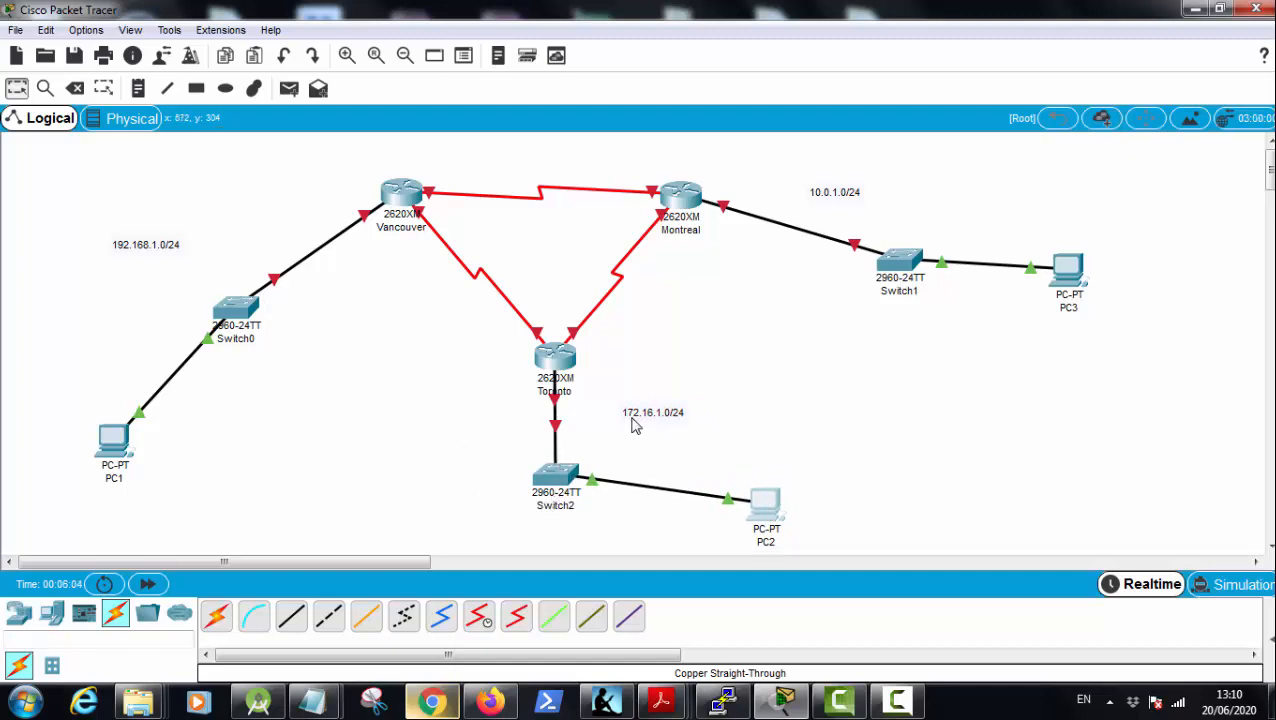
Step: Move the 172.16.1.0/24 note slightly up beside Toronto, and shift PC2 and Switch2 to the right so their link runs diagonally from the router
drag(632, 417, 642, 391)
drag(770, 508, 878, 480)
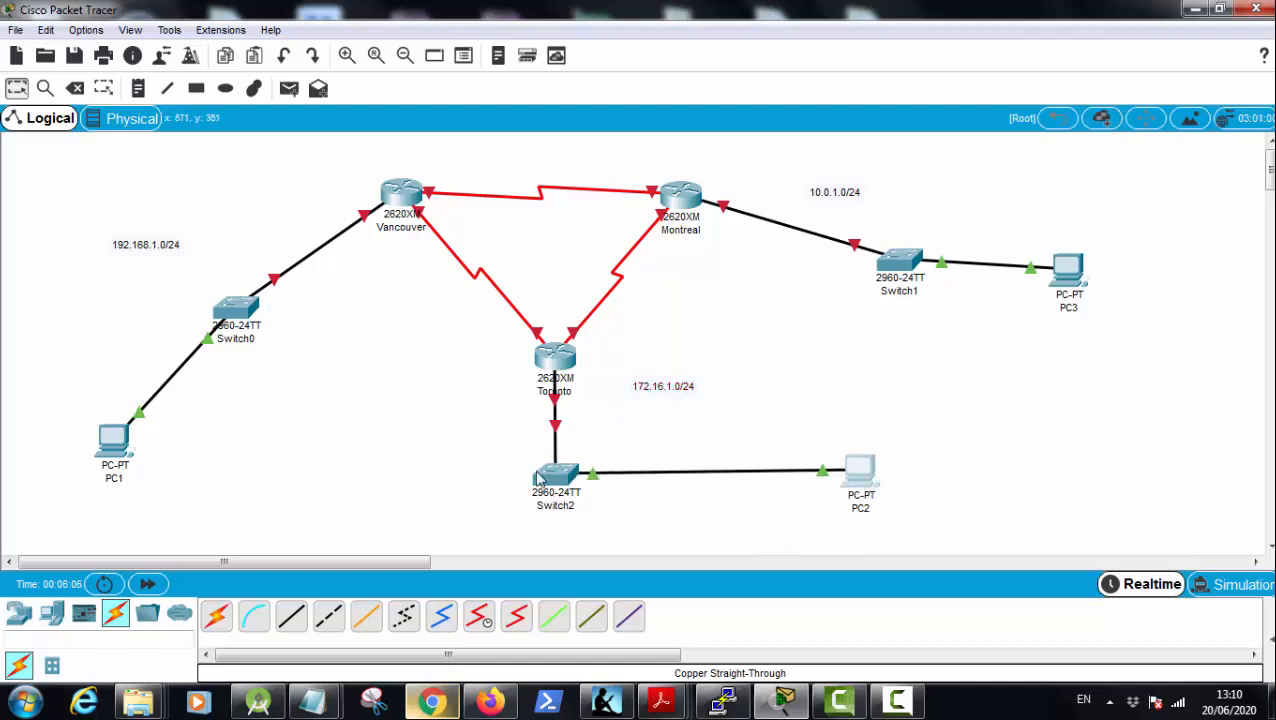
drag(556, 482, 677, 508)
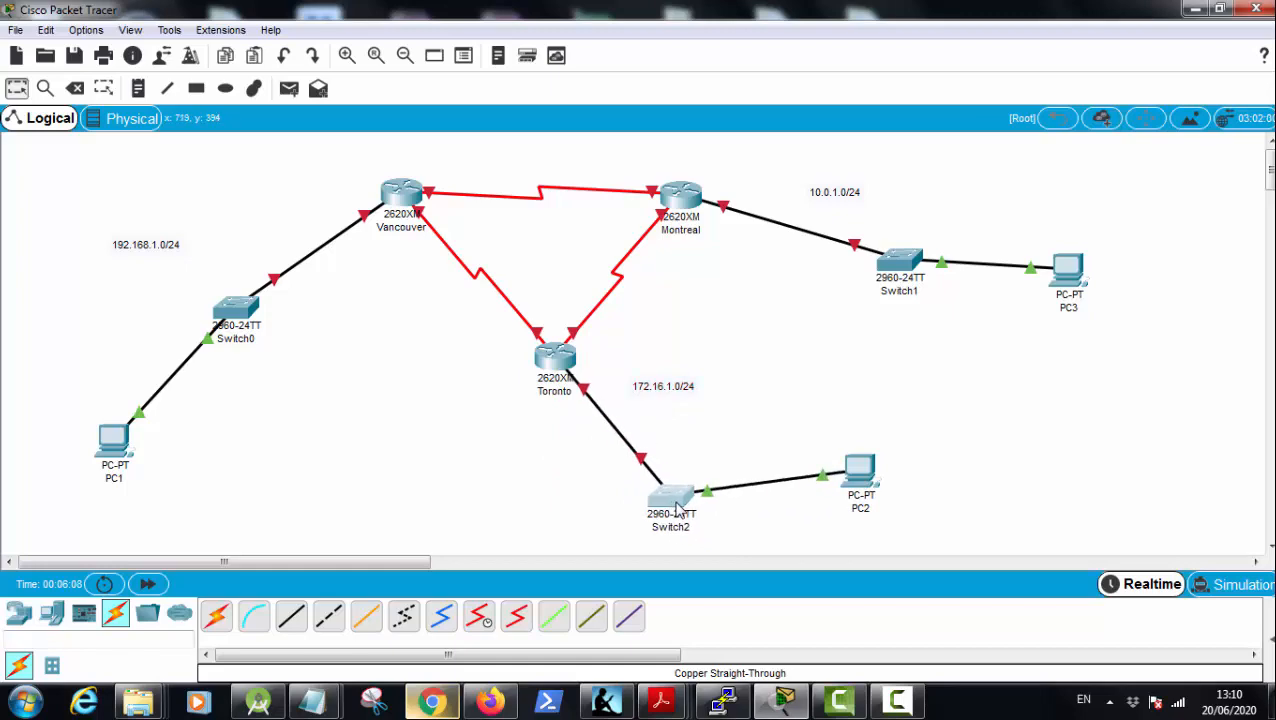
Step: In the Vancouver router's command line, decline the initial configuration dialog and enter global configuration mode with en and conf t
click(405, 198)
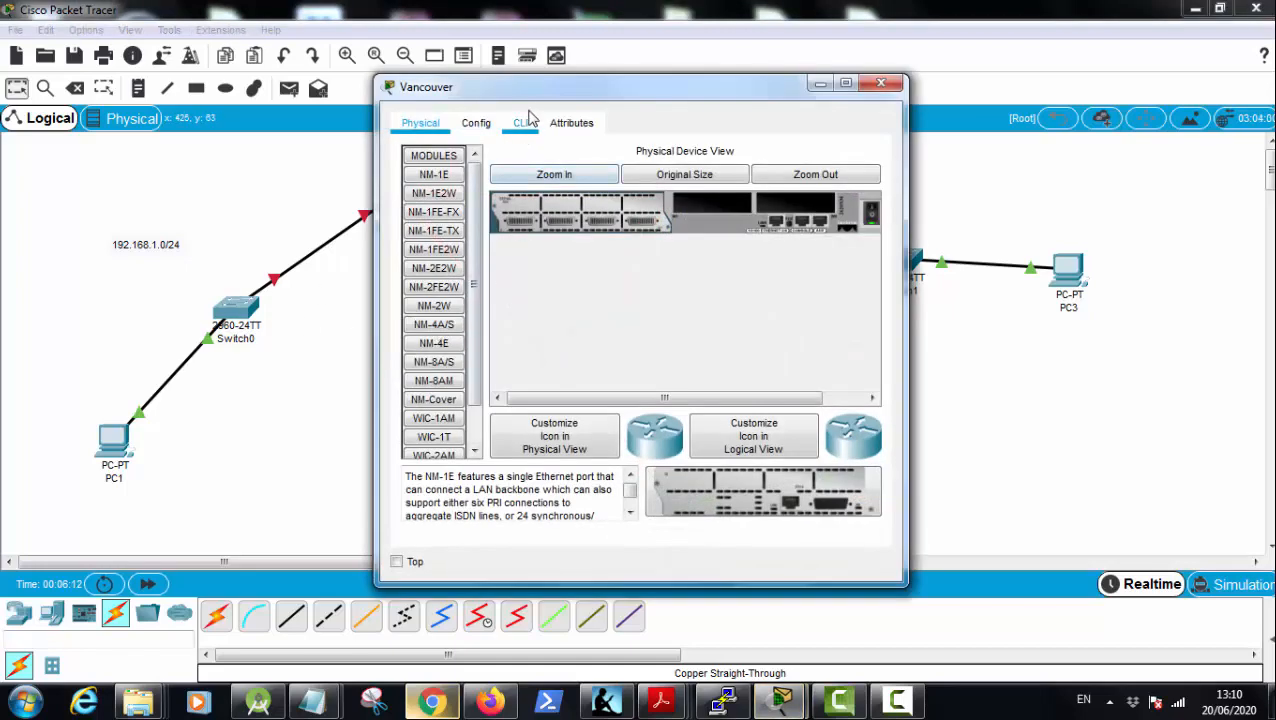
drag(540, 92, 793, 115)
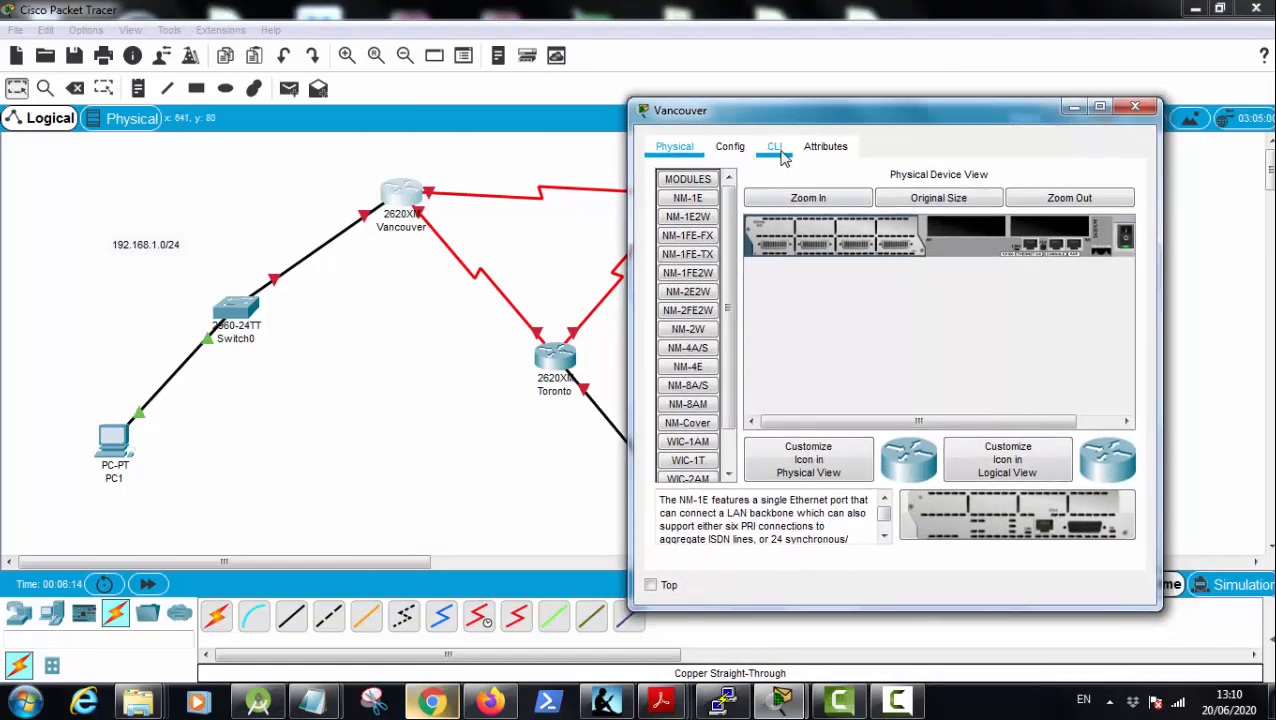
click(777, 150)
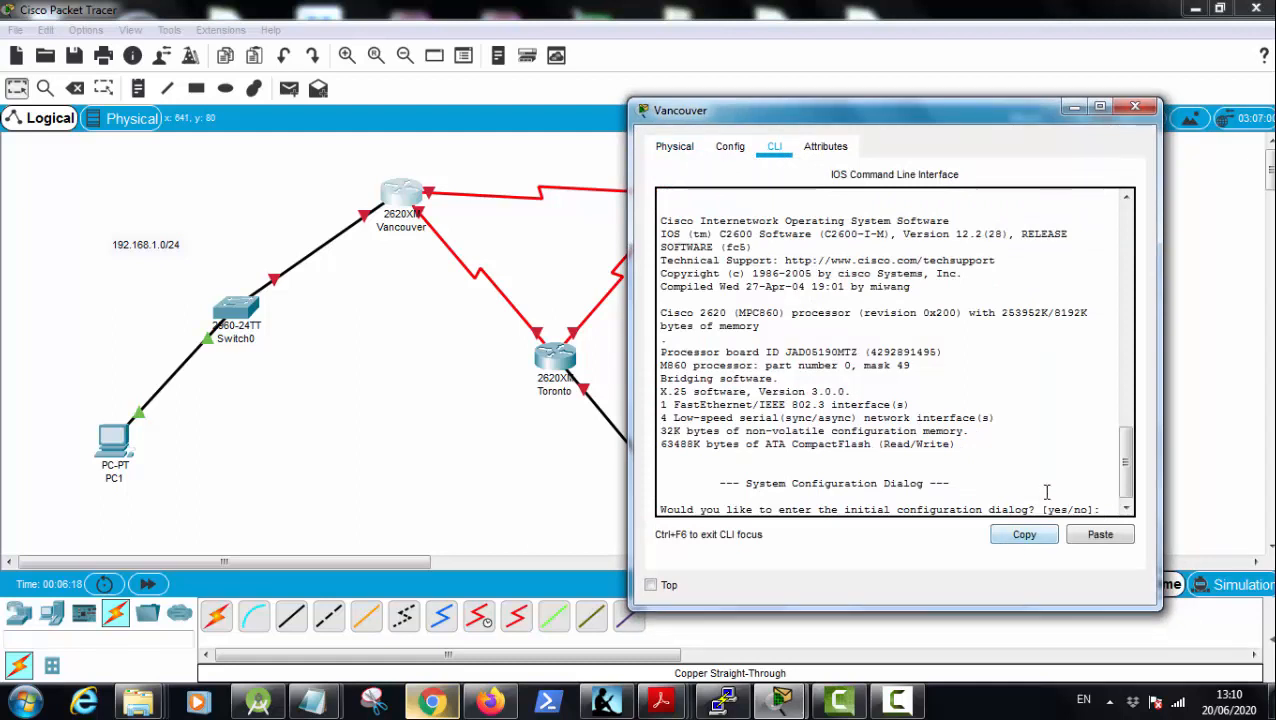
text(no)
key(Return)
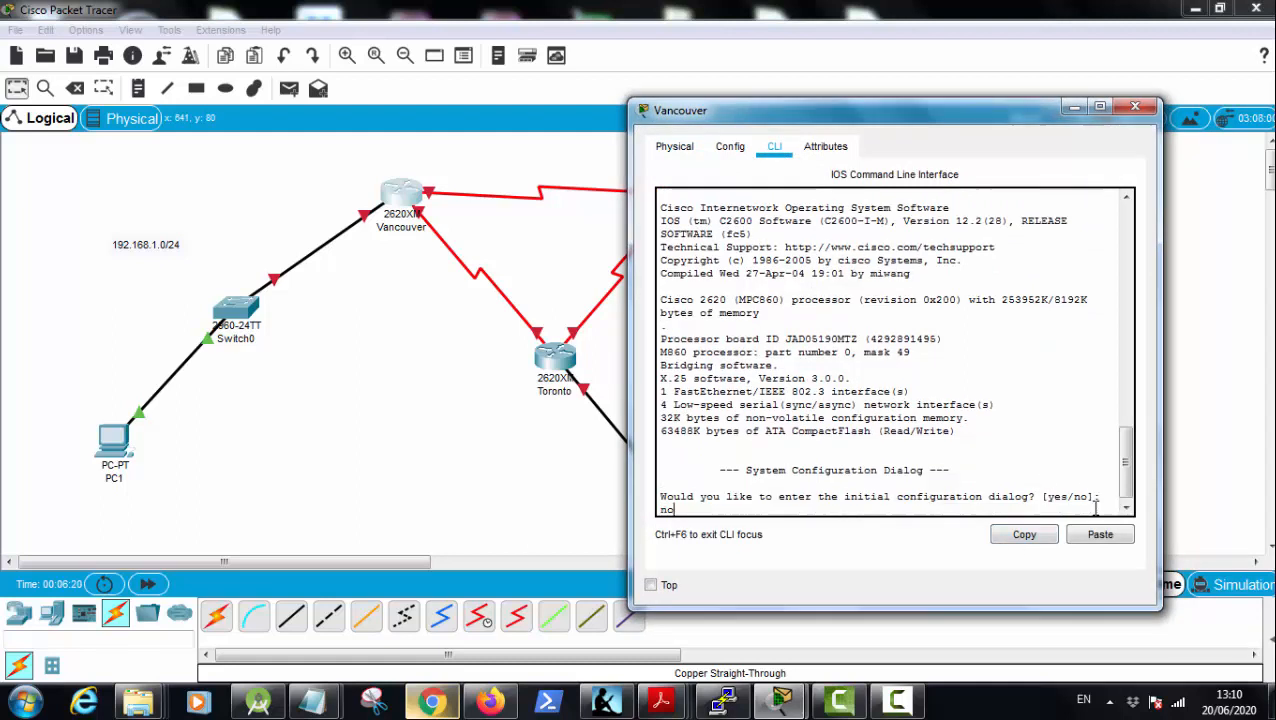
key(Return)
text(er>e)
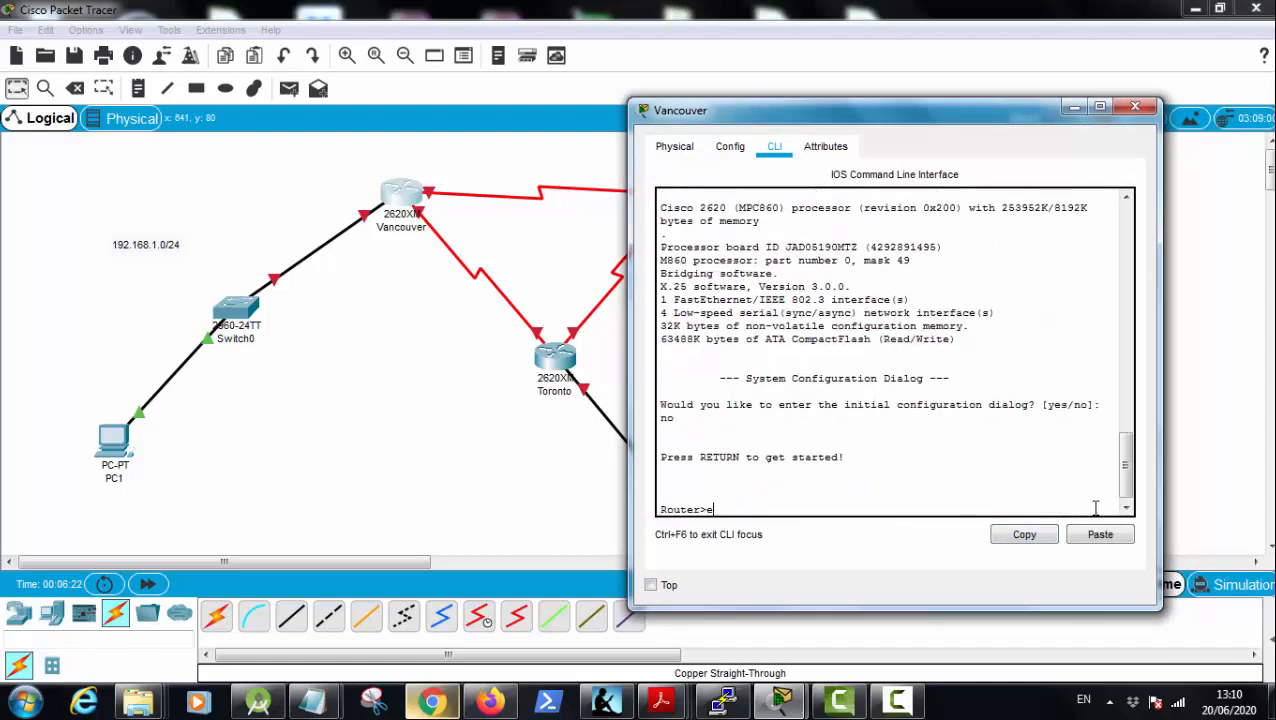
text(n)
key(Return)
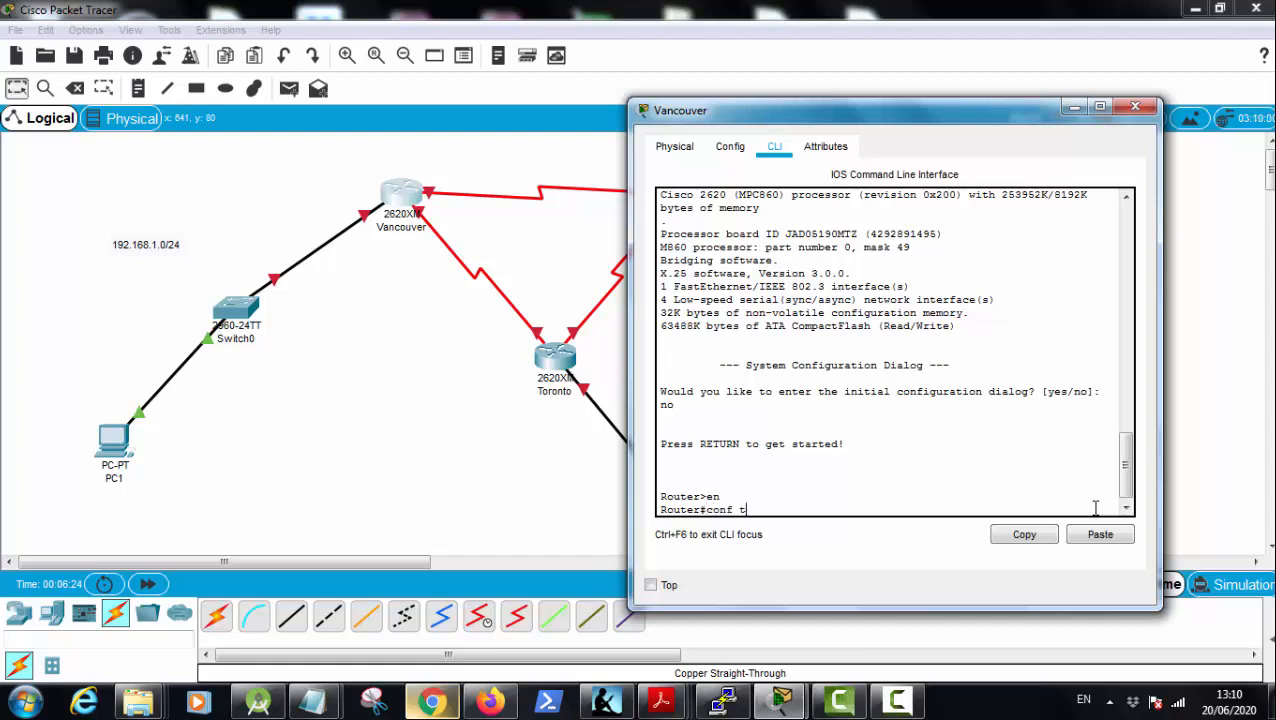
text(conf t)
key(Return)
Step: Assign IP address 192.168.1.1 with mask 255.255.255.0 to Vancouver's interface fastEthernet 0/0
text(inte)
key(Tab)
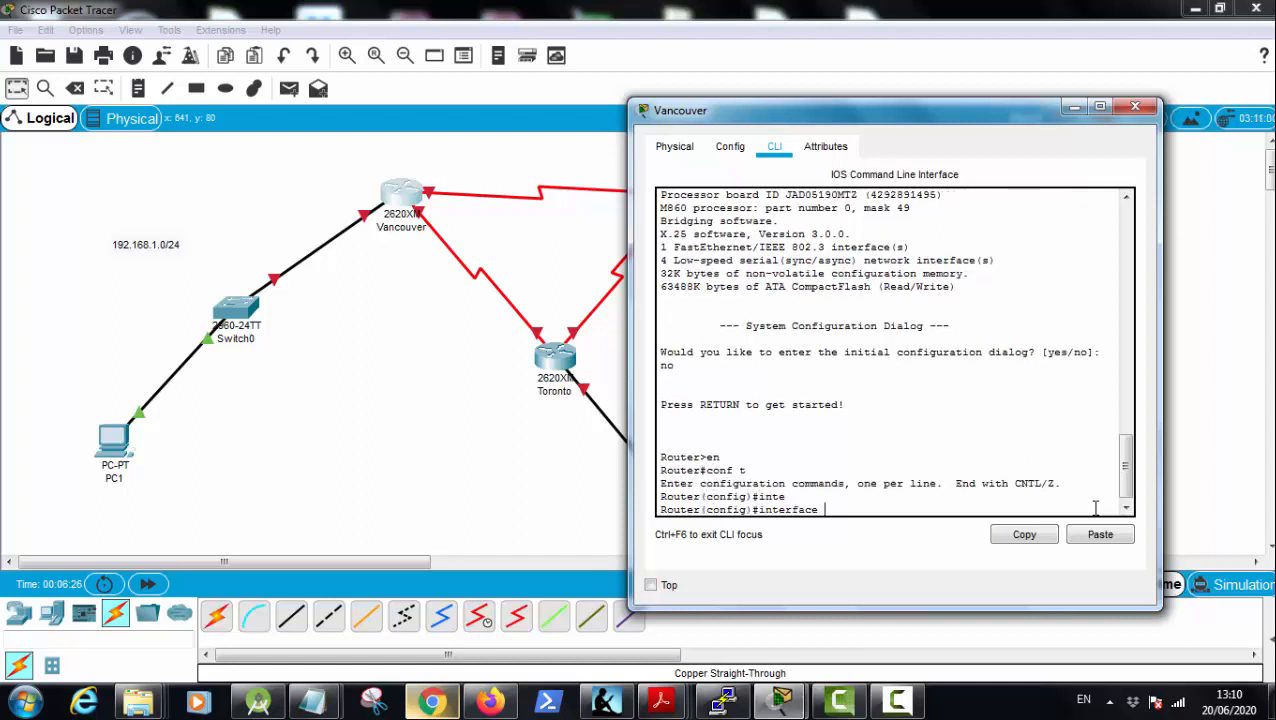
text(fa)
key(Tab)
text(0)
key(Tab)
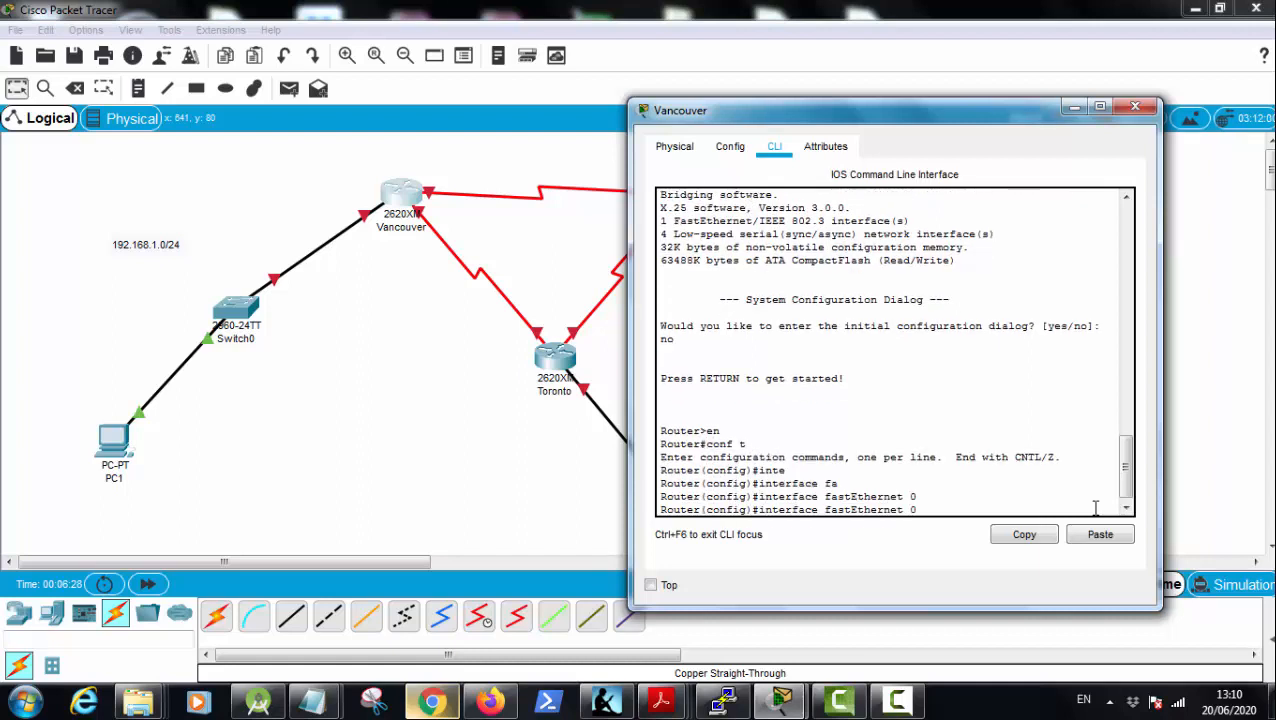
text(/0)
key(Return)
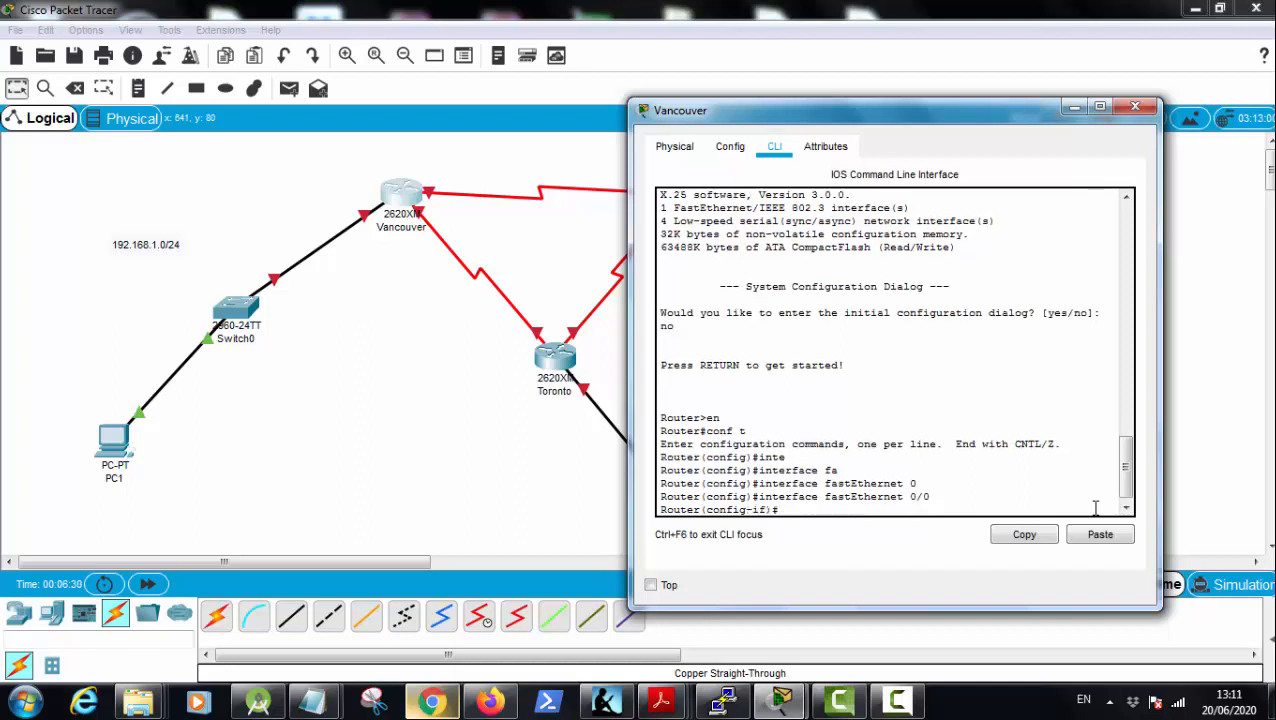
text(ip add)
key(Tab)
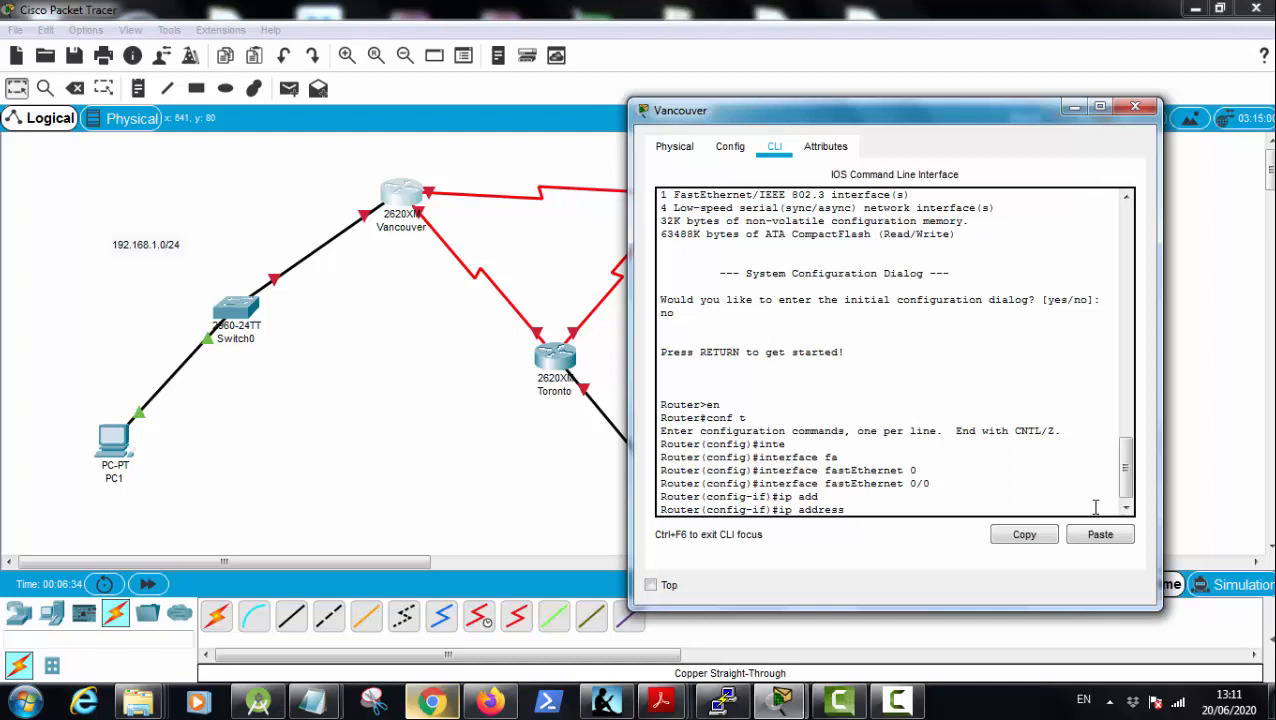
text(192.168.1.1 255.255.255.0)
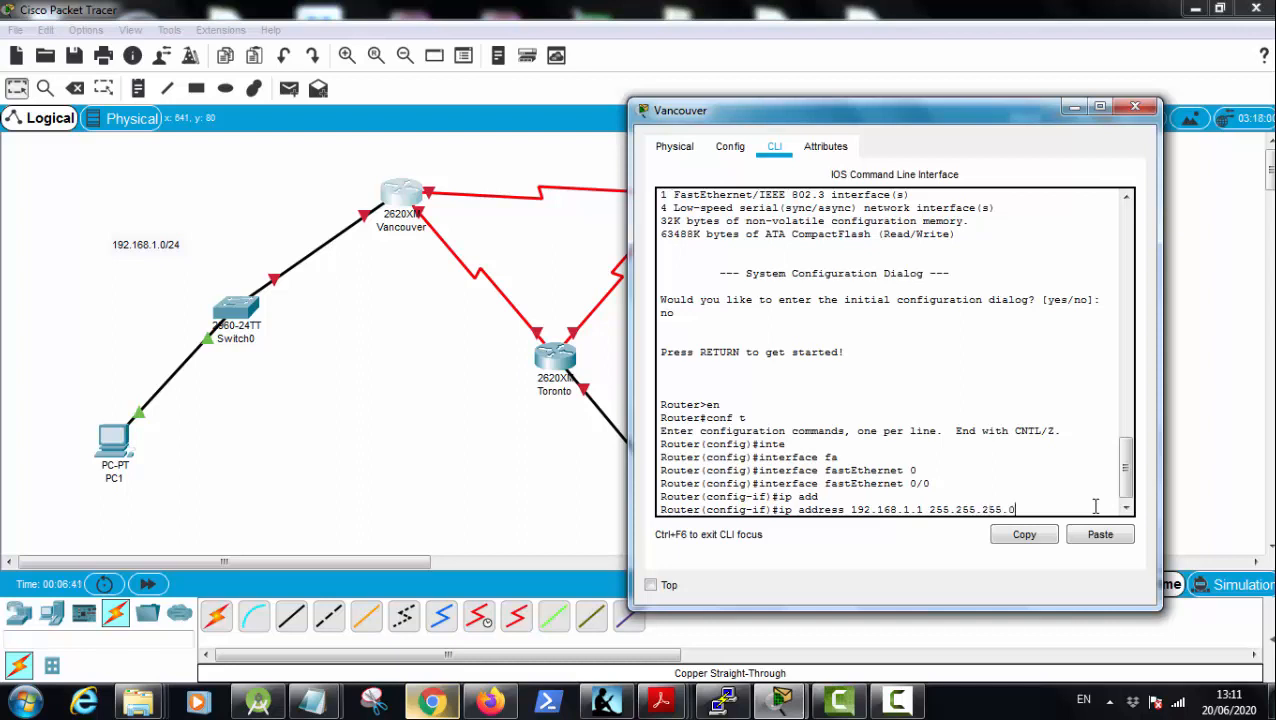
key(Return)
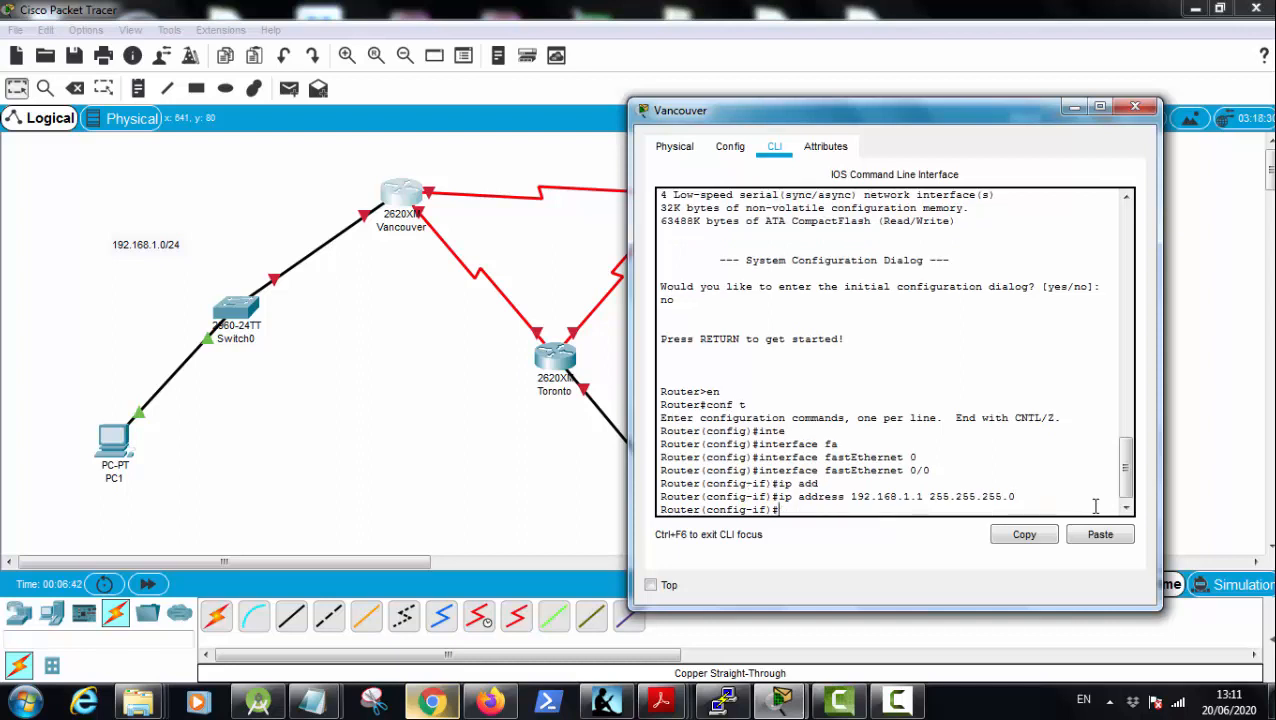
Step: Enable Vancouver's fastEthernet 0/0 interface with the no shutdown command
text(no shu)
key(Tab)
key(Return)
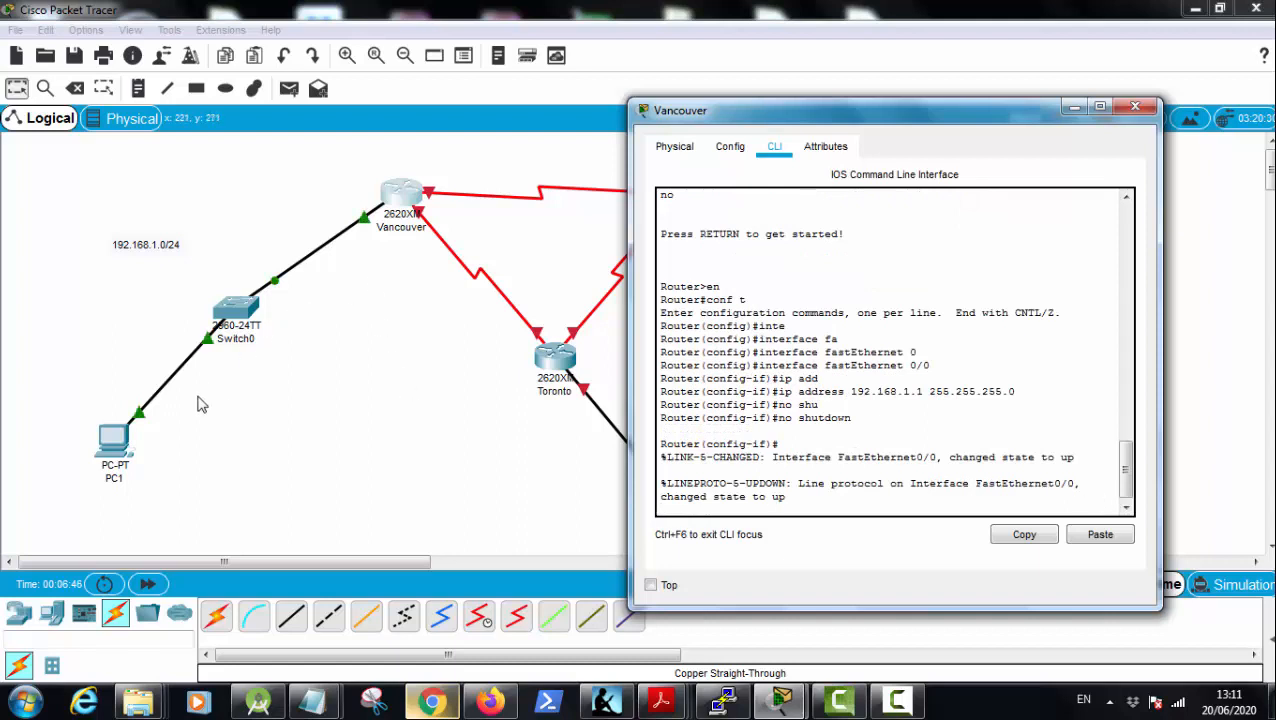
Step: Give PC1 the static IP address 192.168.1.2, subnet mask 255.255.255.0 and default gateway 192.168.1.1
click(116, 444)
click(116, 444)
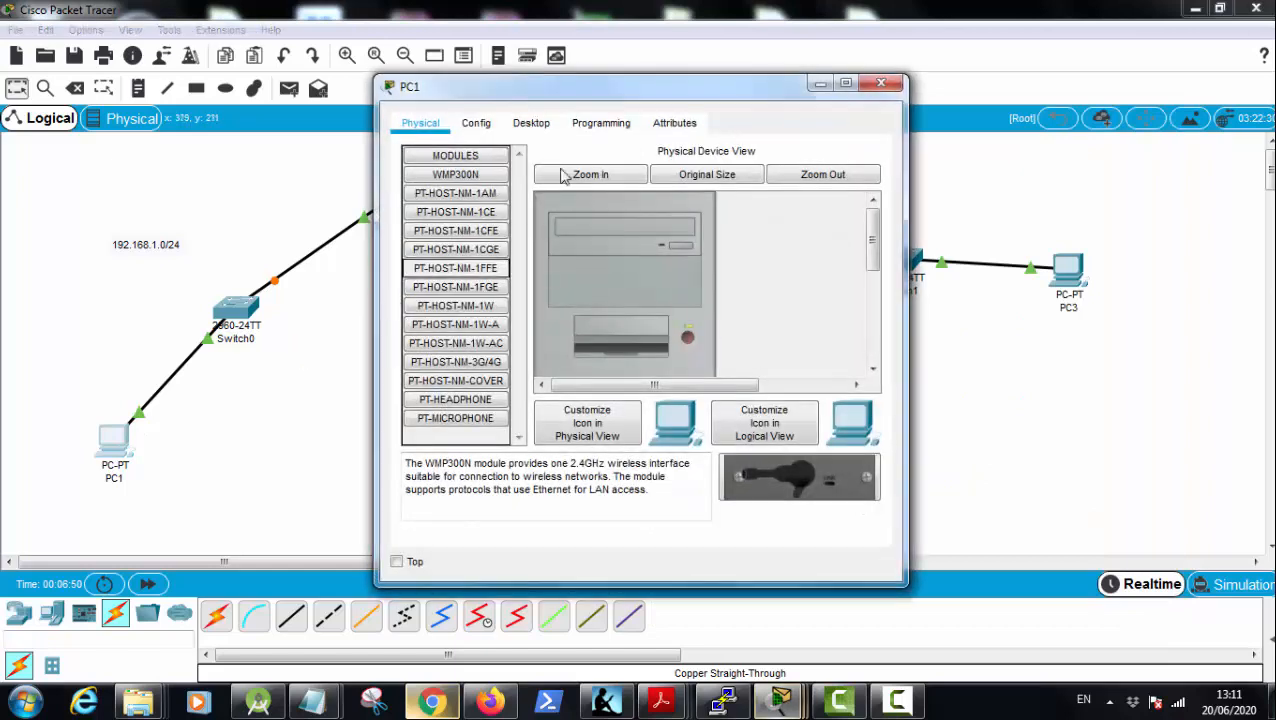
click(531, 123)
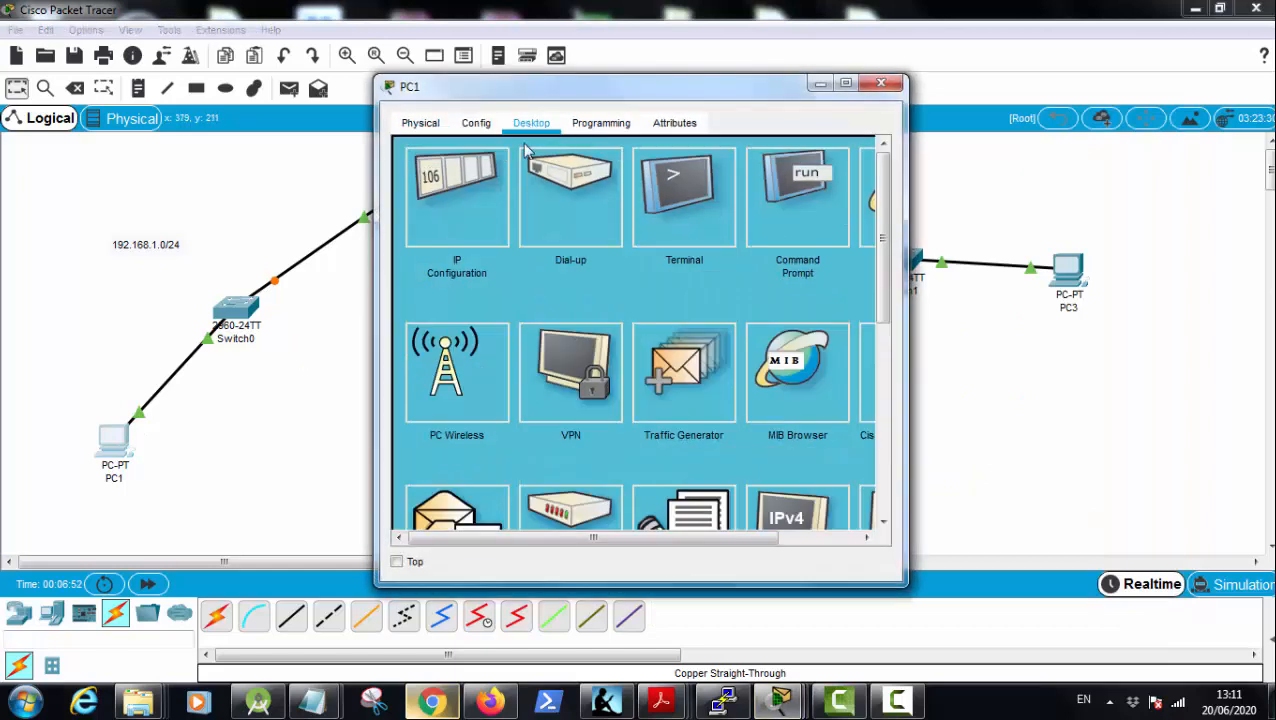
click(482, 180)
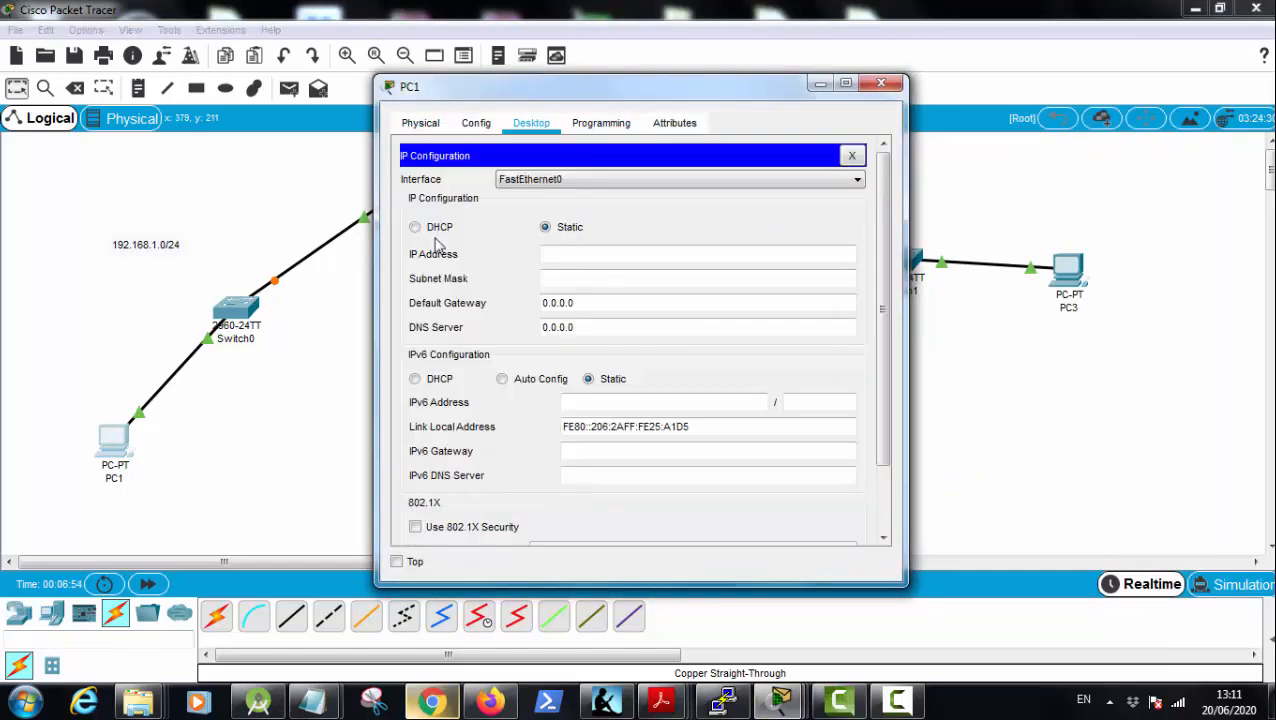
click(588, 259)
text(192.168.1.2)
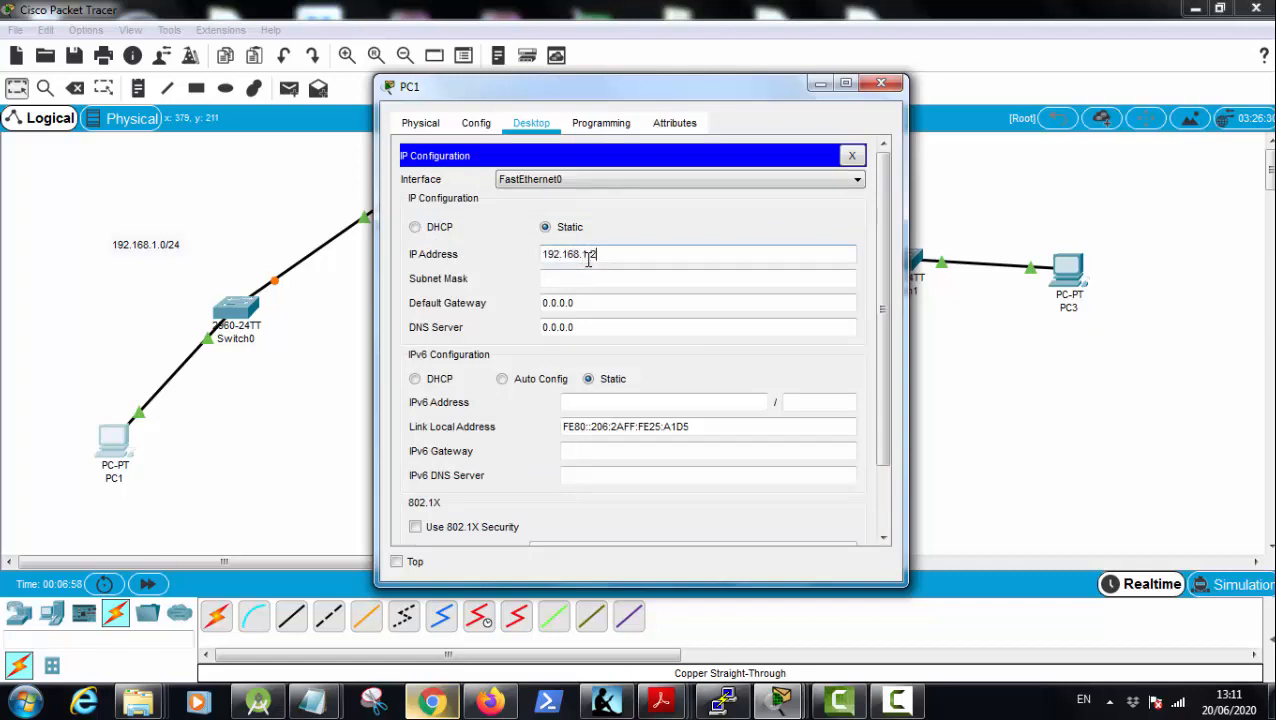
key(Tab)
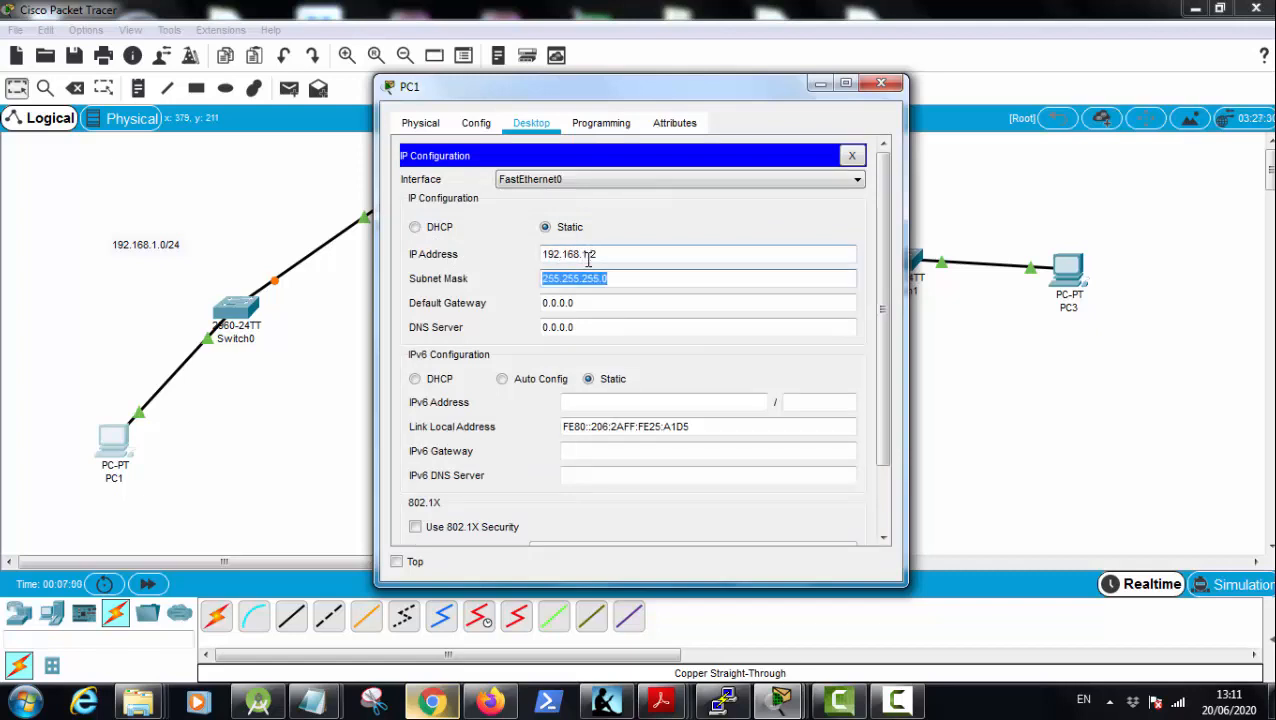
key(Tab)
text(19)
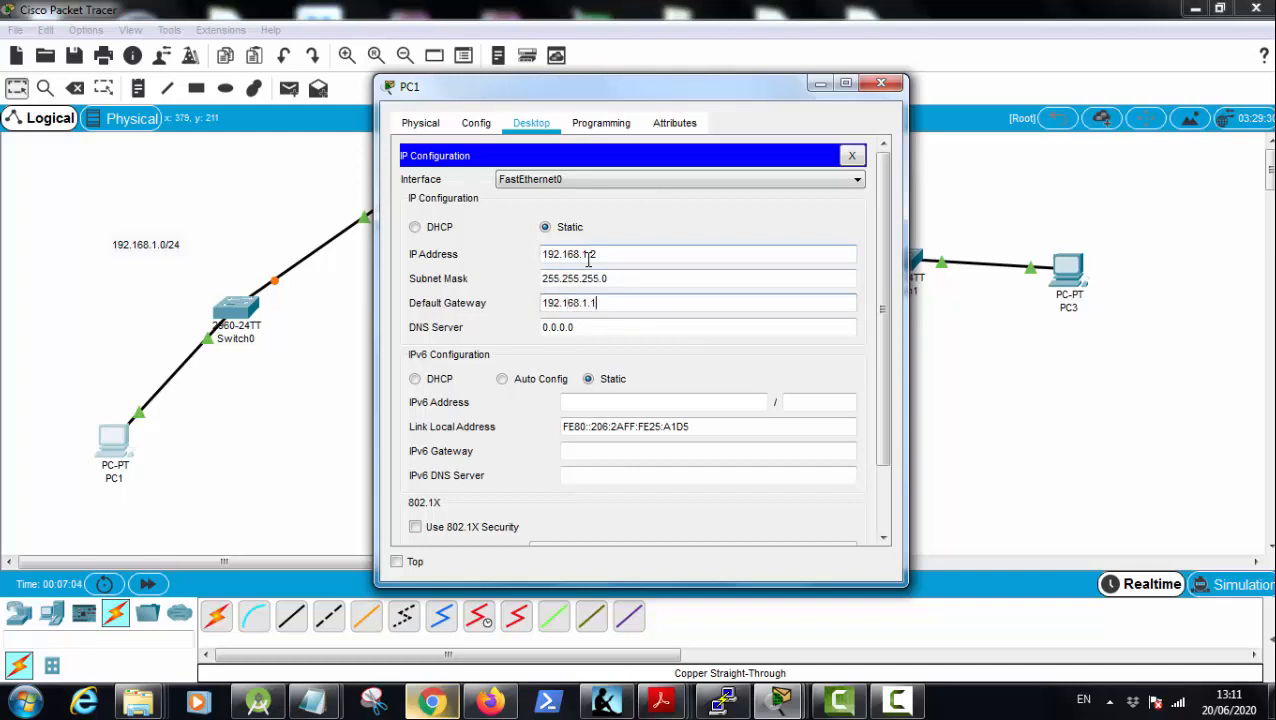
key(Tab)
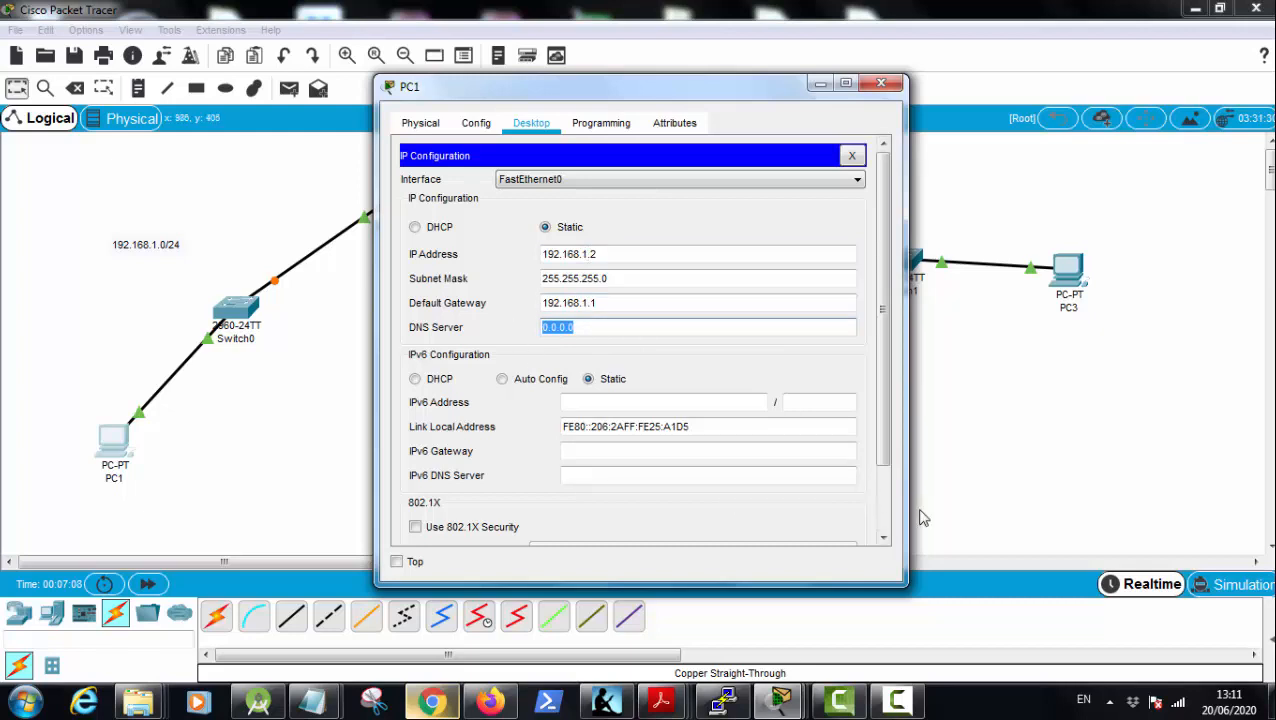
Step: Review the remaining fields of PC1's IP configuration, reopen it to check the entered addresses, and close it
click(881, 525)
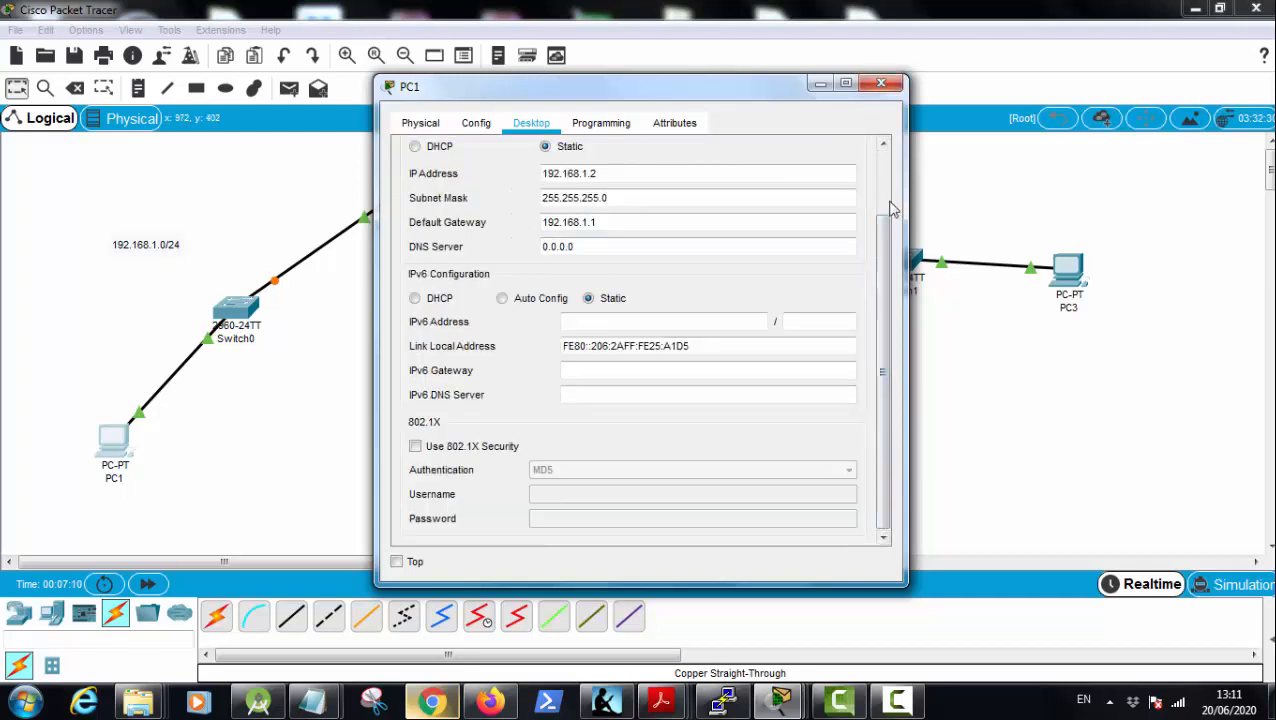
drag(886, 212, 887, 134)
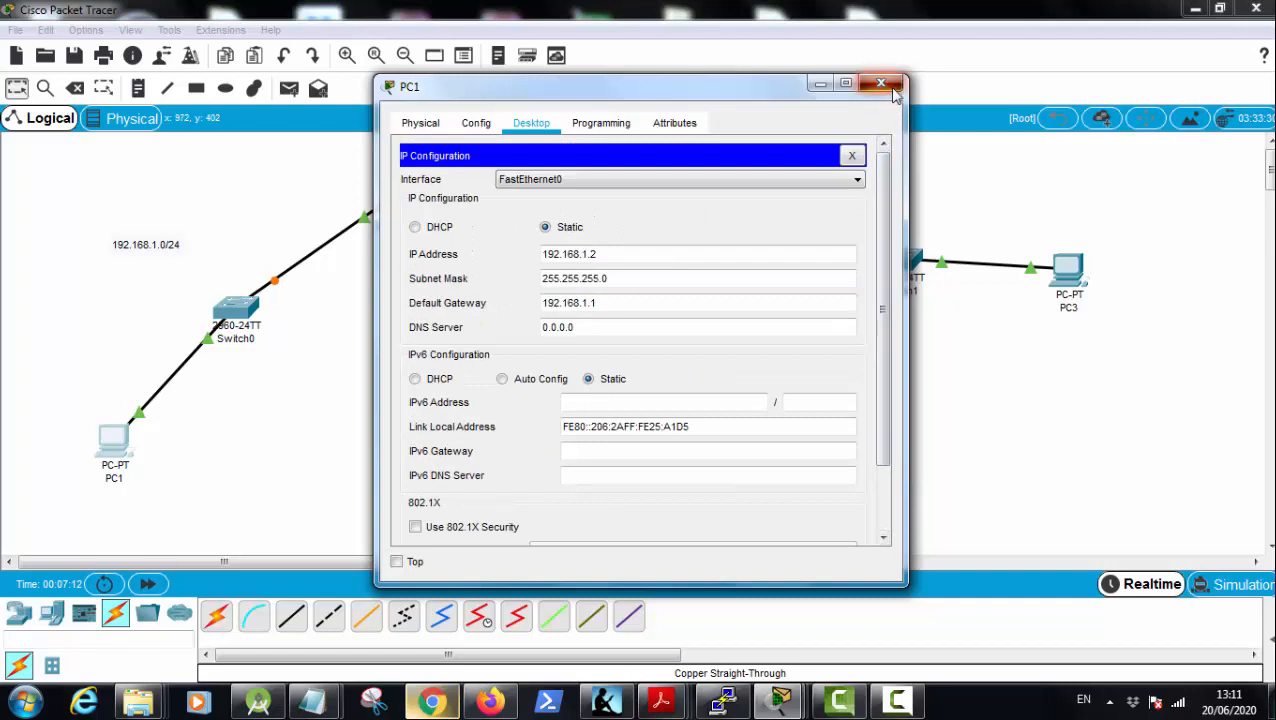
click(476, 127)
click(531, 123)
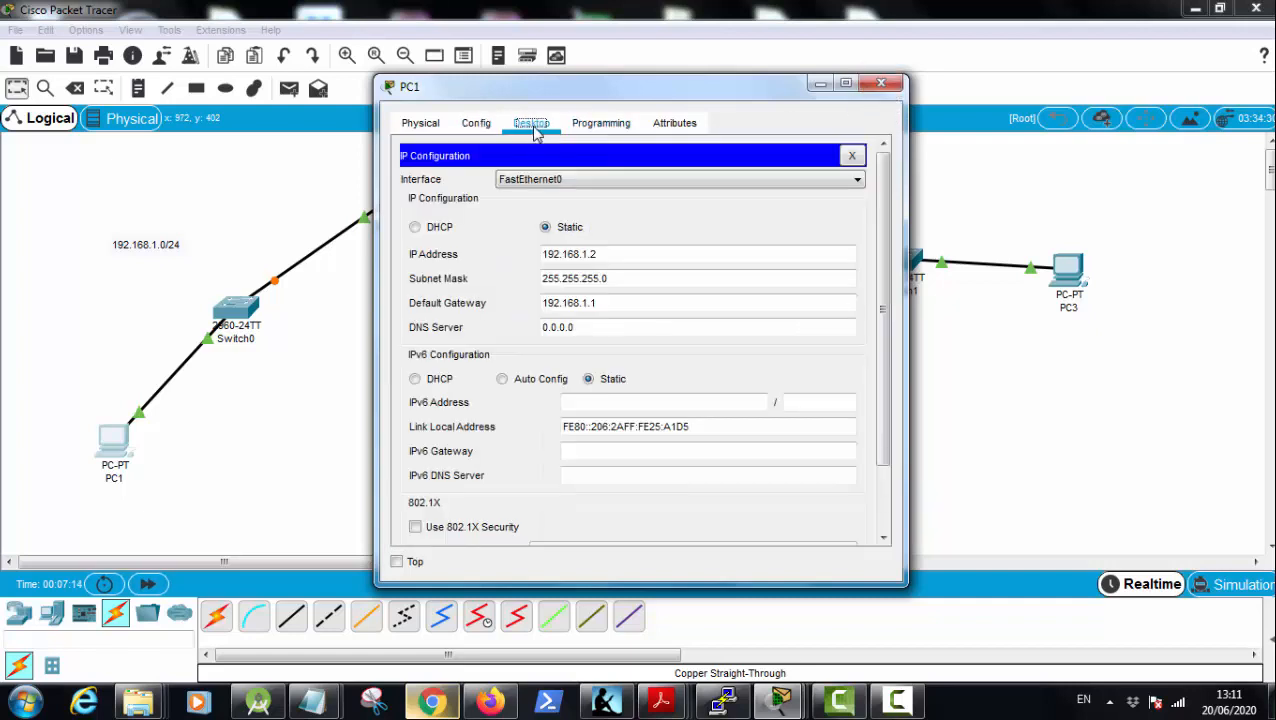
click(852, 158)
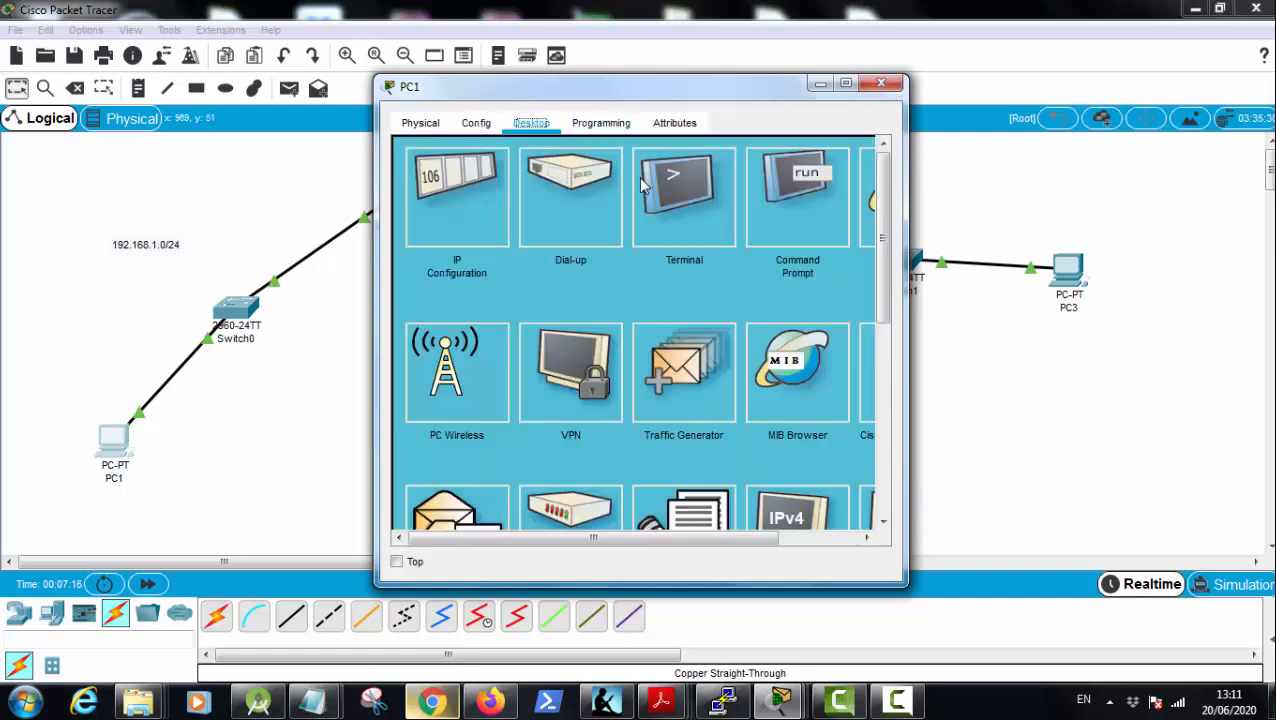
click(452, 205)
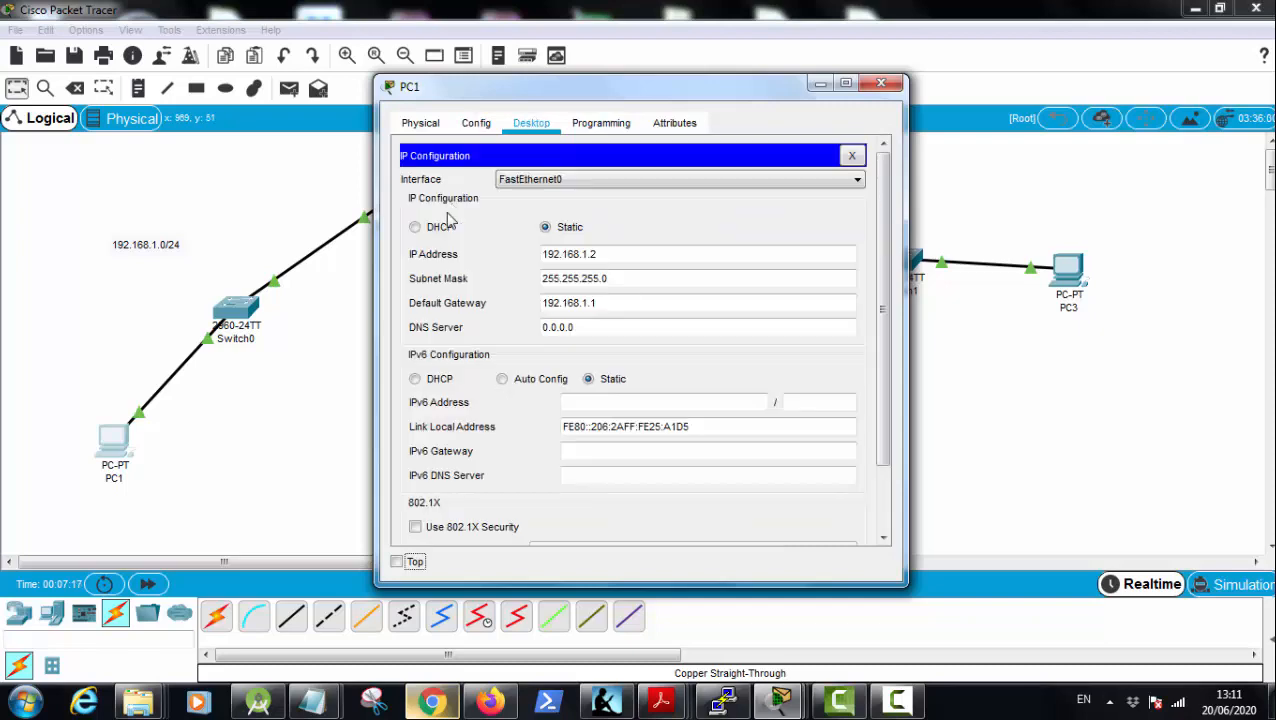
click(853, 156)
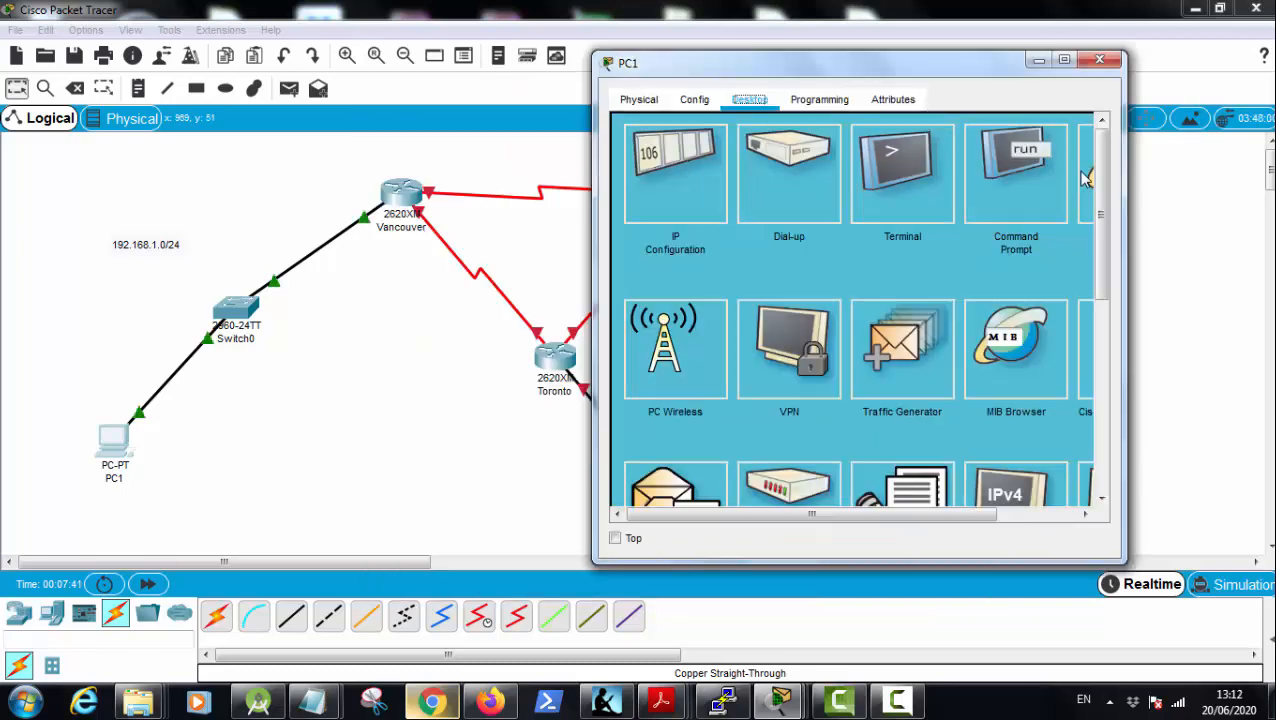
Step: Ping the gateway 192.168.1.1 from PC1's command prompt, interrupt the ping, and close PC1's window
click(1019, 176)
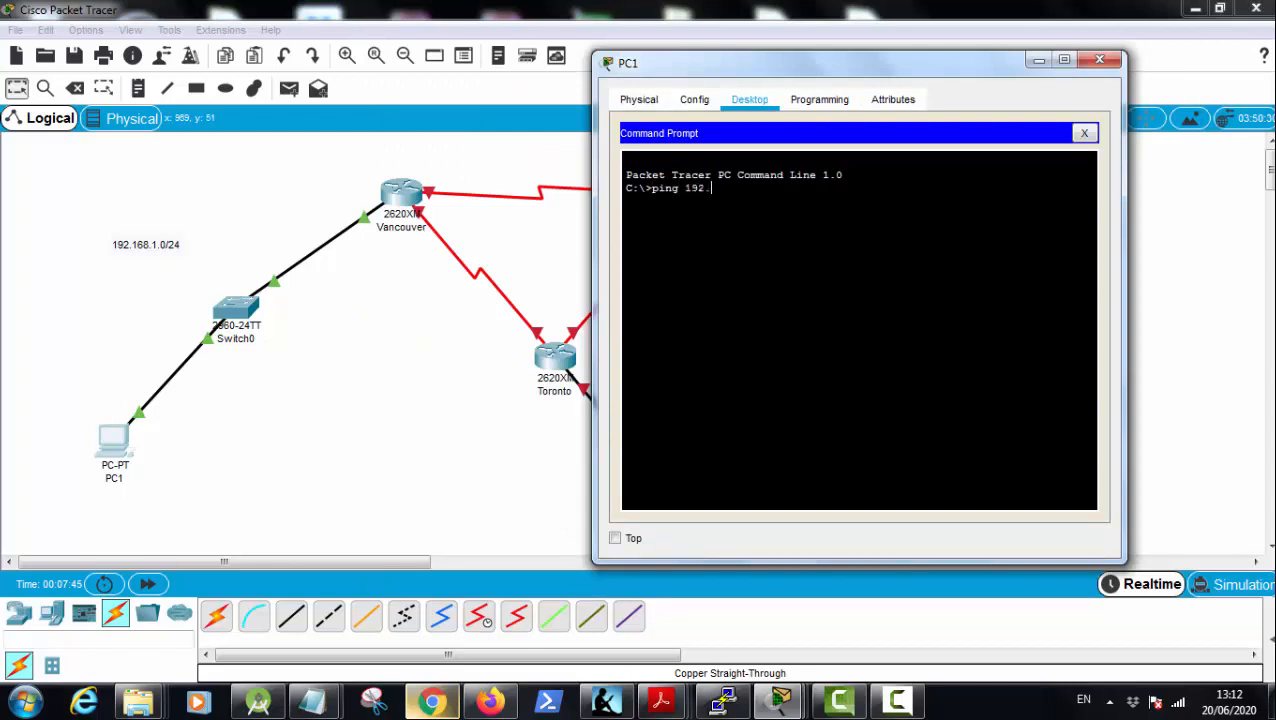
text(ping 192.168.1.1)
key(Return)
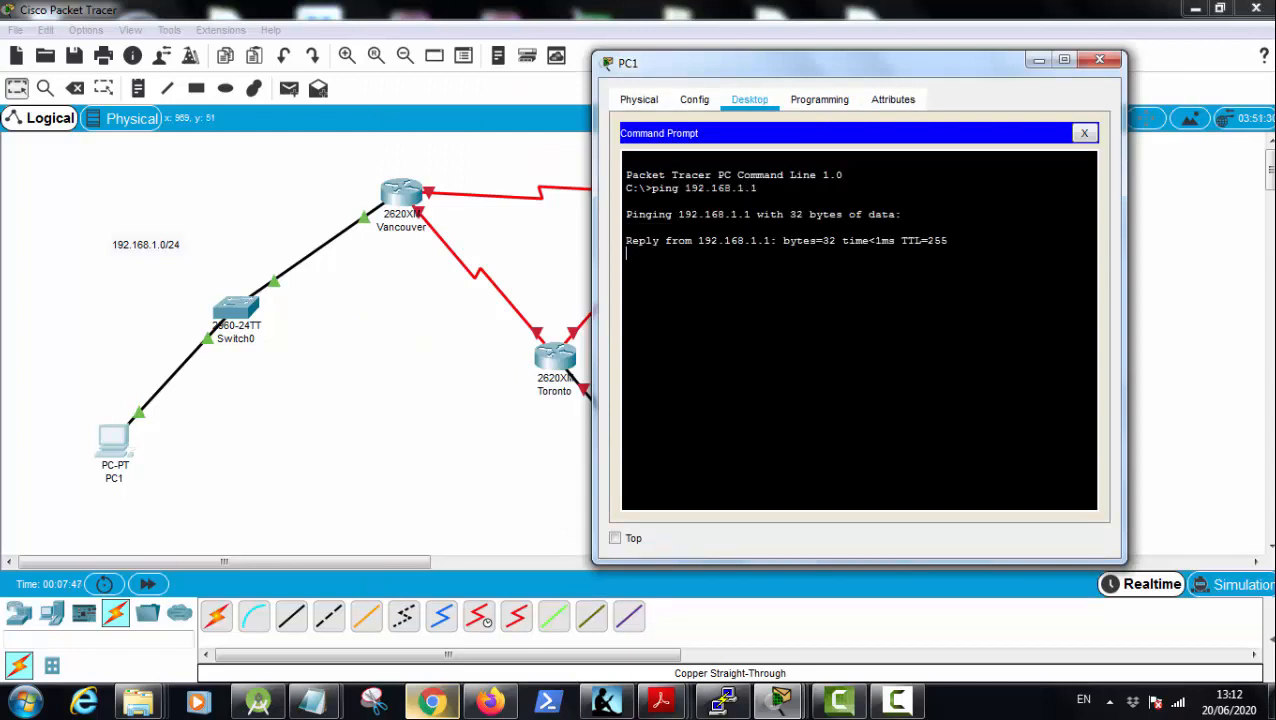
key(ctrl+c)
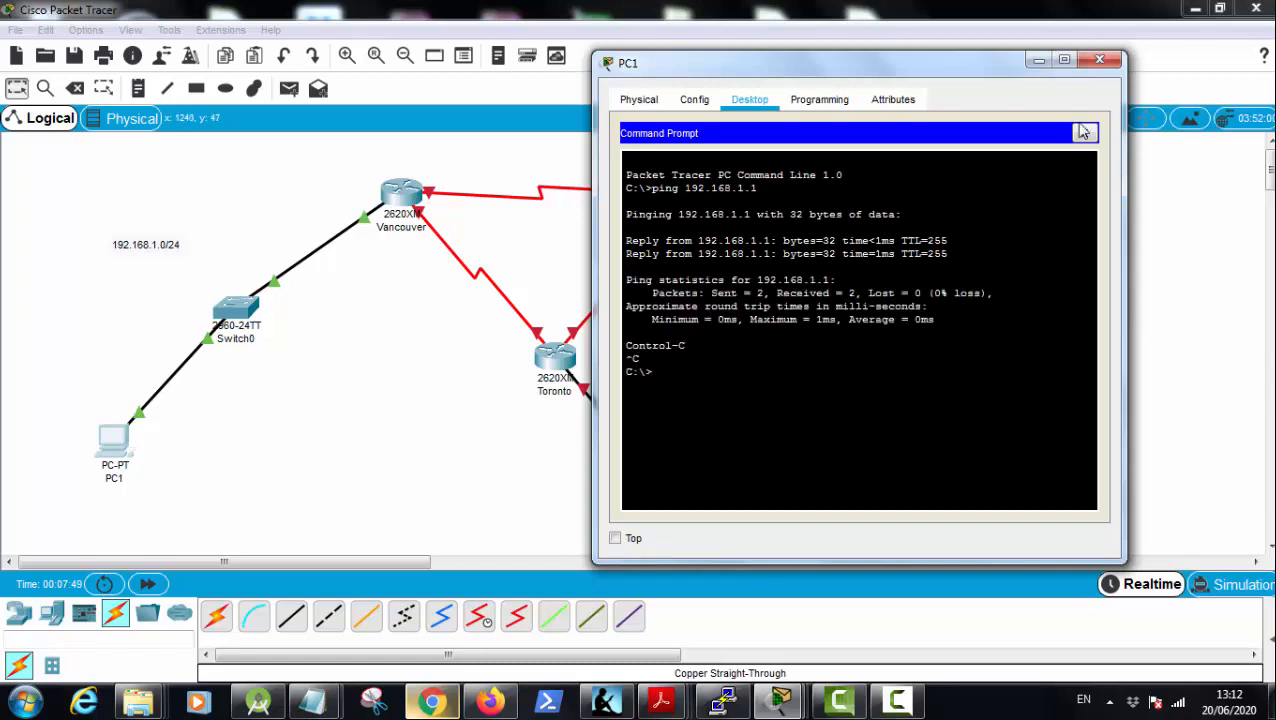
click(1099, 60)
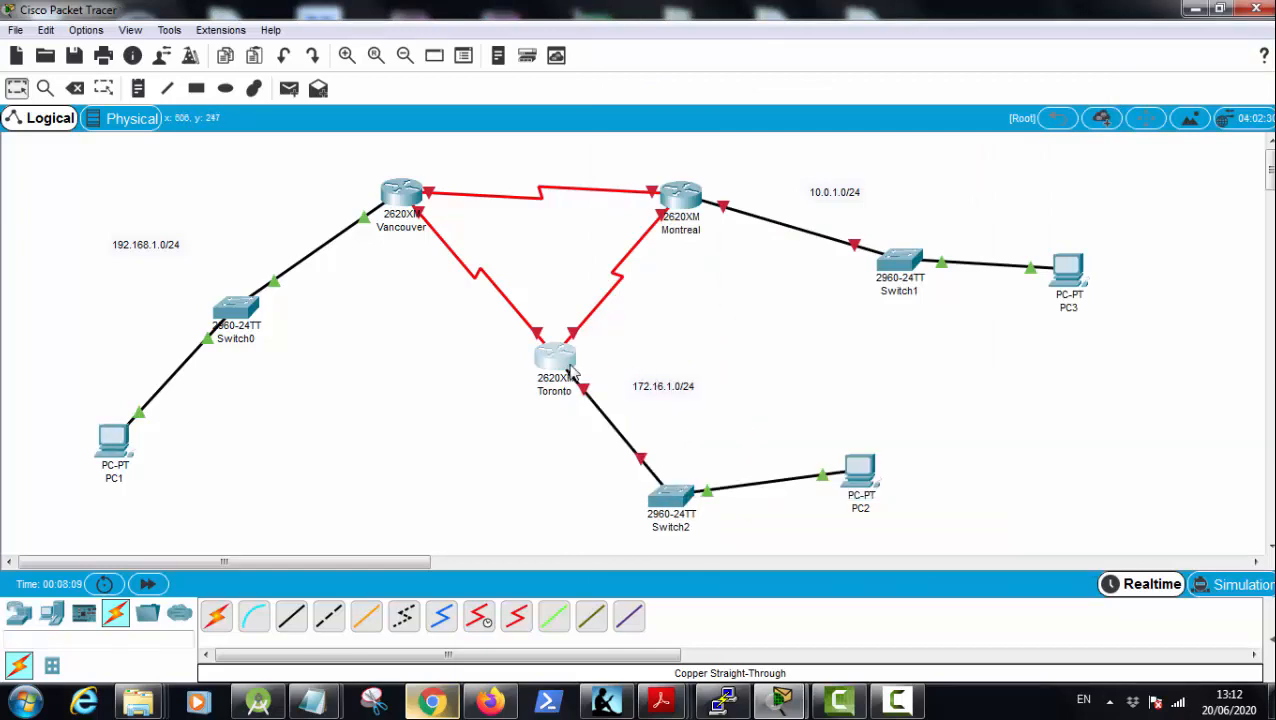
Step: In the Toronto router's command line, answer no to the initial configuration dialog and enter global configuration mode with en and conf t
click(570, 372)
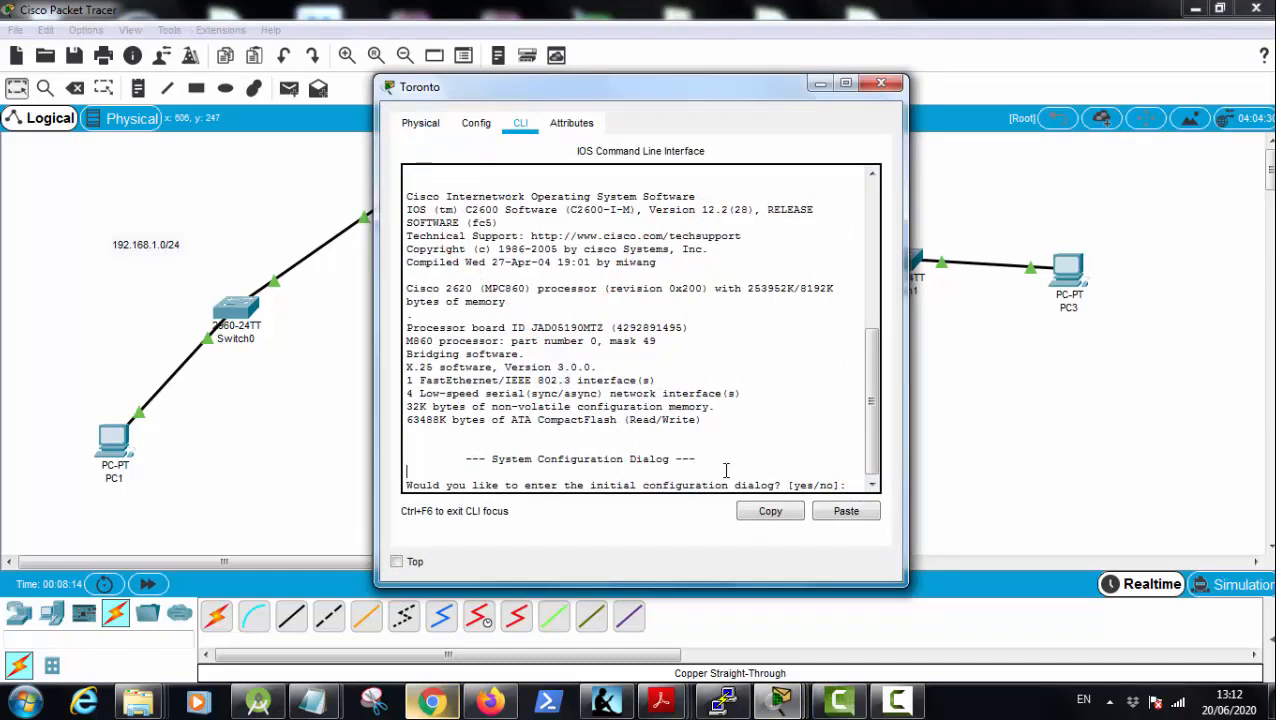
key(Return)
key(Return)
text(no)
key(Return)
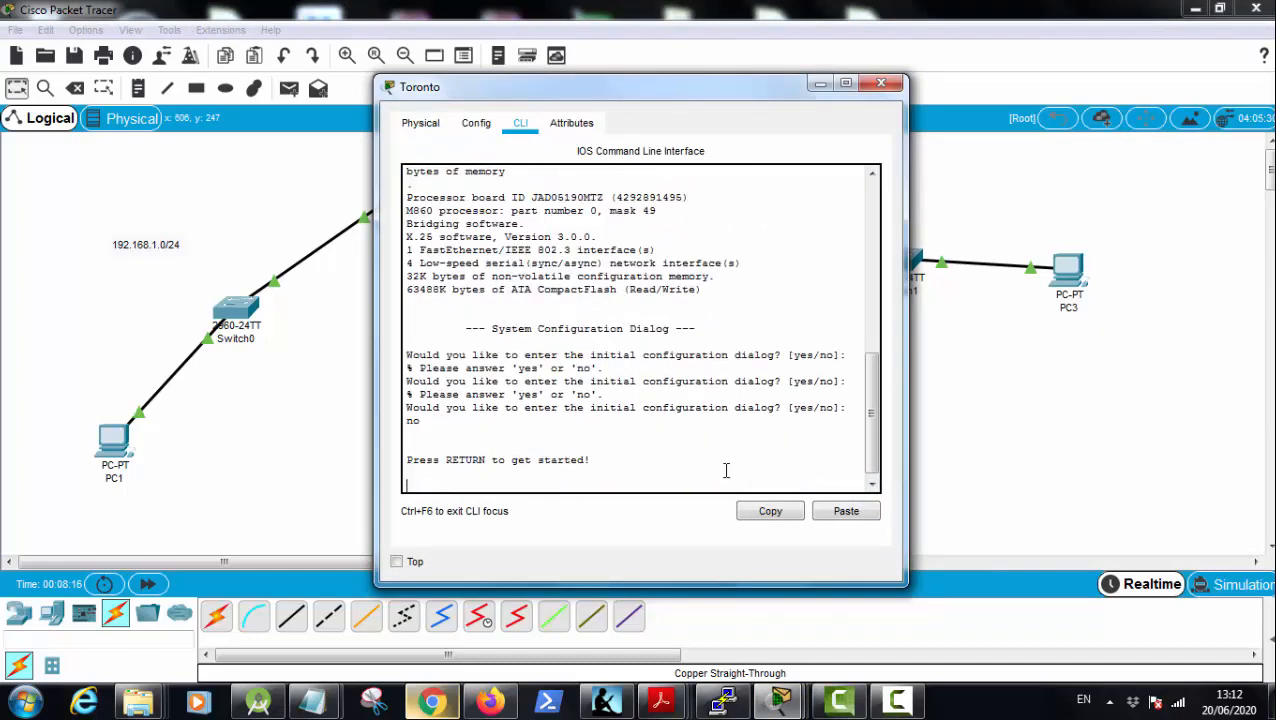
key(Return)
text(en)
key(Return)
text(c)
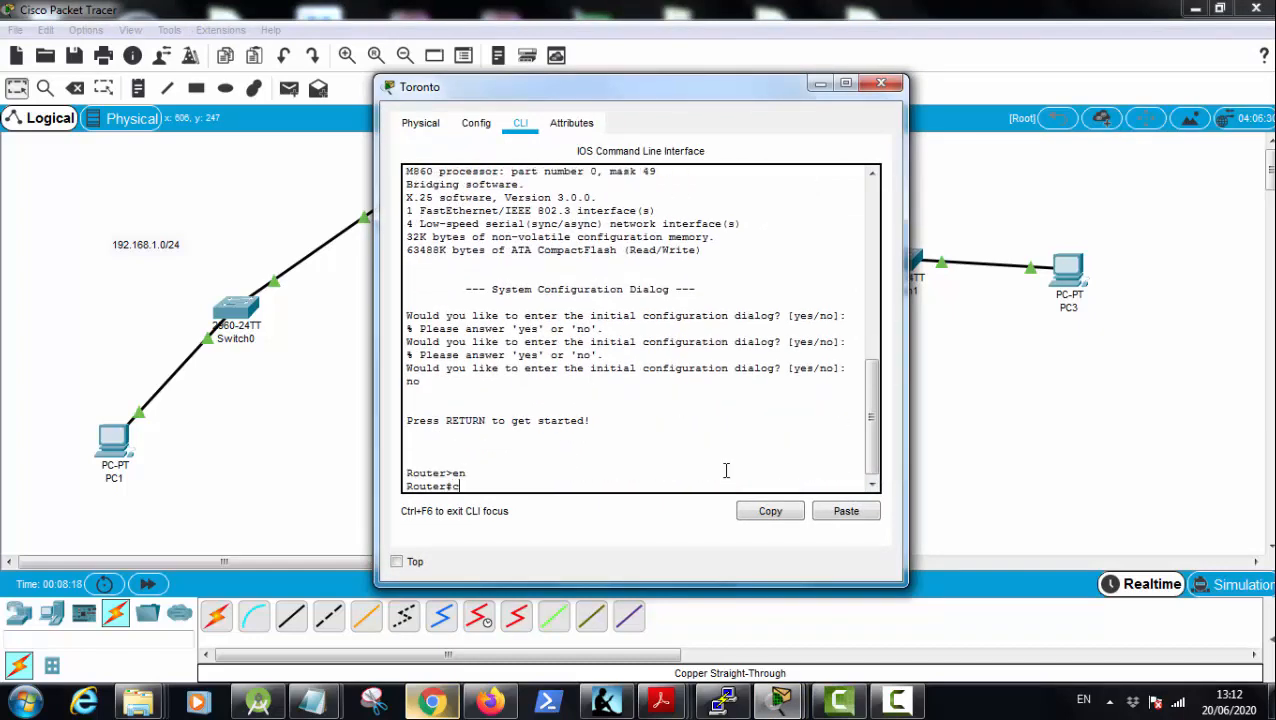
text(on f)
text( t)
key(Return)
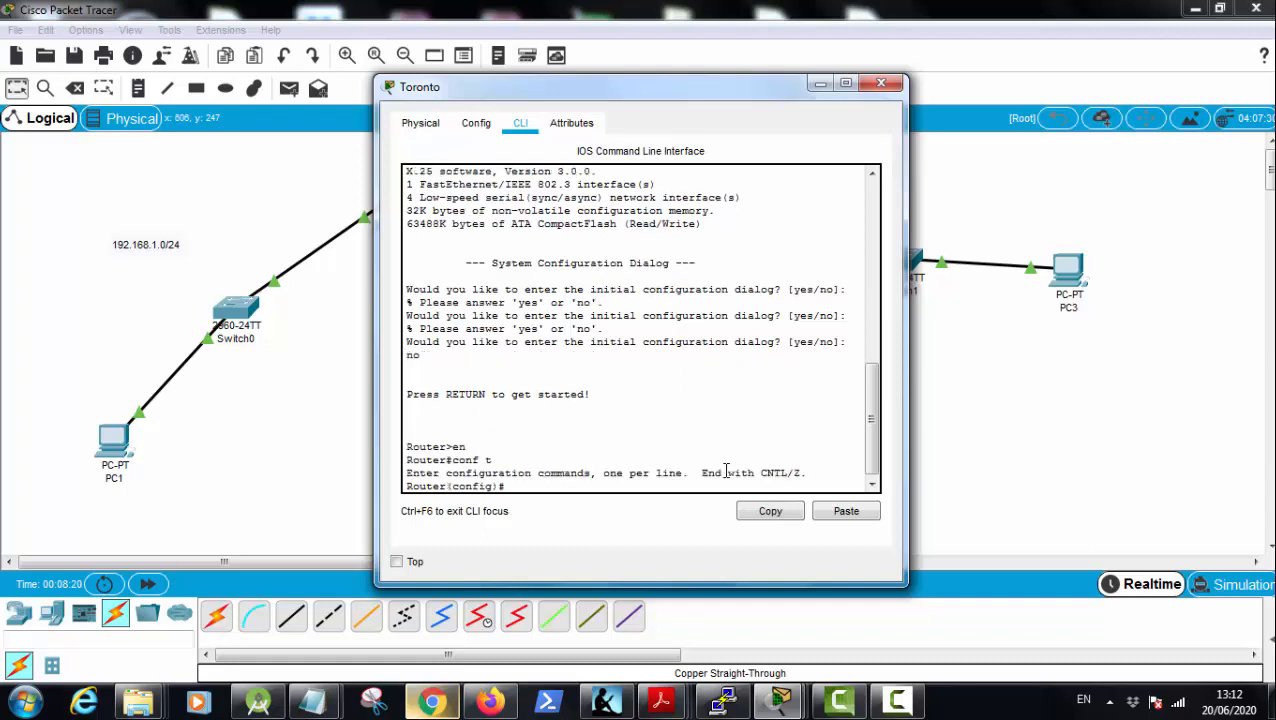
Step: Assign Toronto's fastEthernet 0/0 interface the IP address 172.16.1.1 with subnet mask 255.255.255.0
text(inte)
key(Tab)
text(fa)
key(Tab)
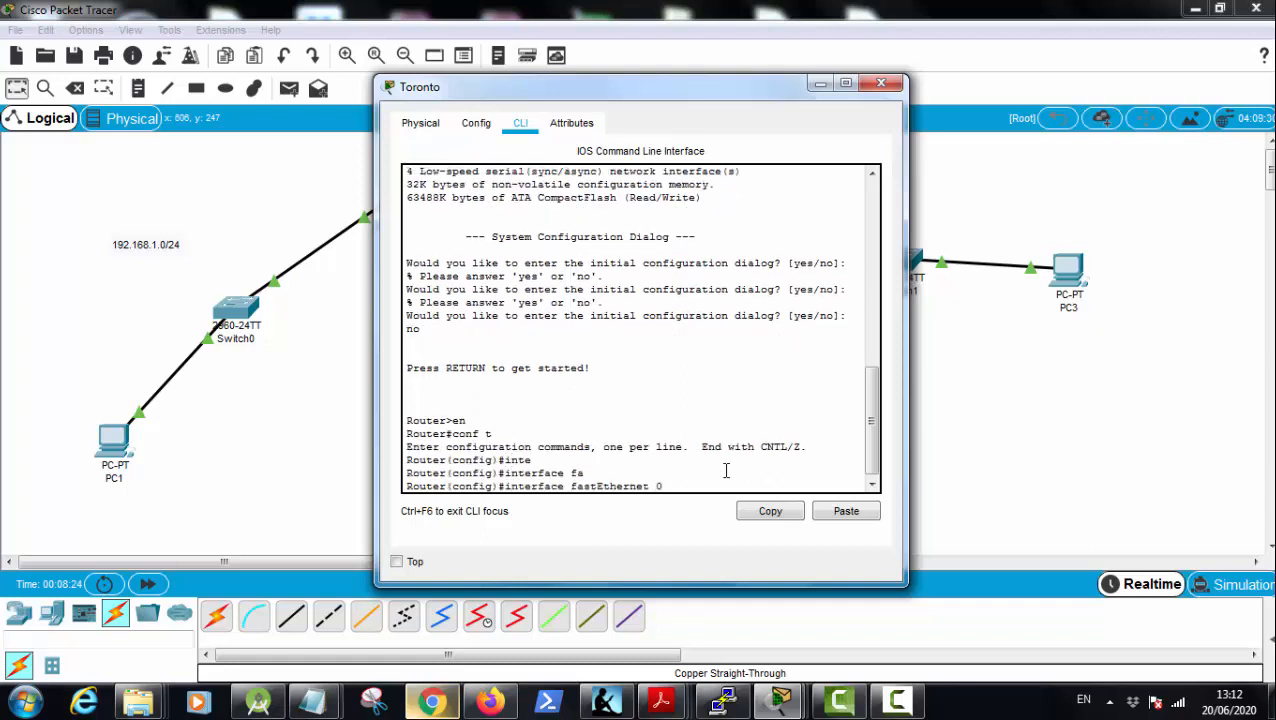
text(0/00)
key(Return)
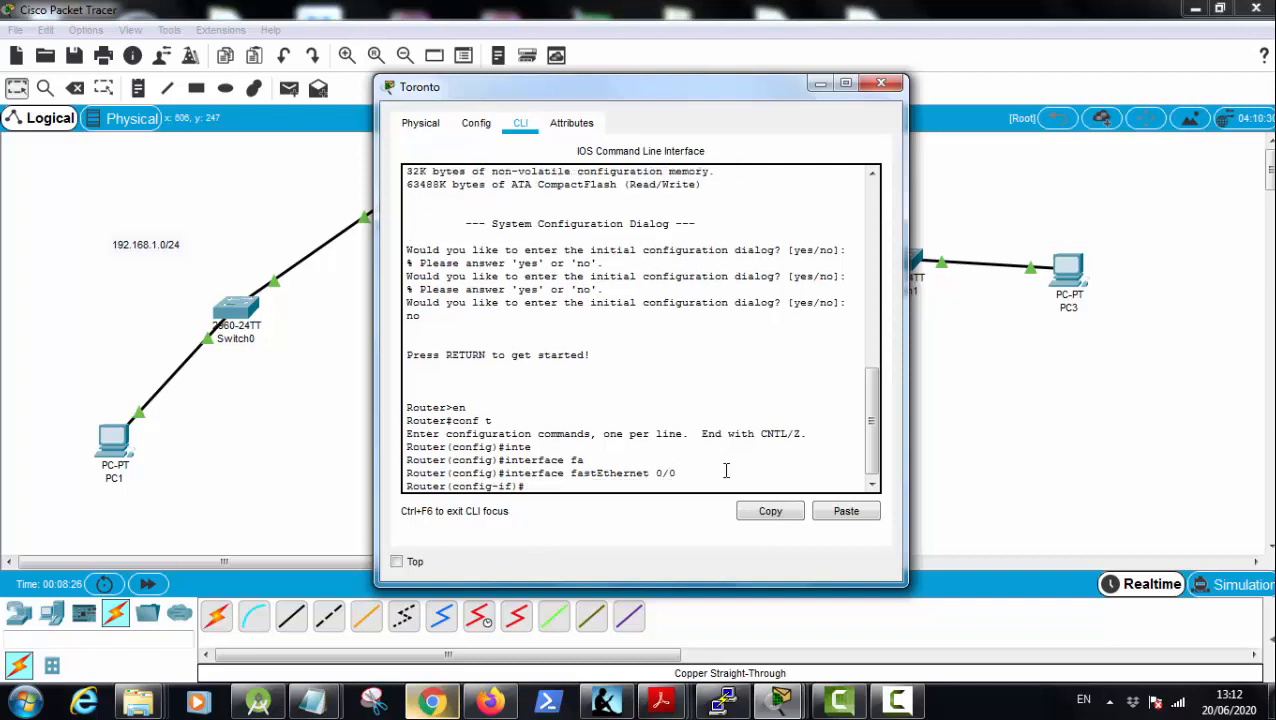
text(ip ad)
key(Tab)
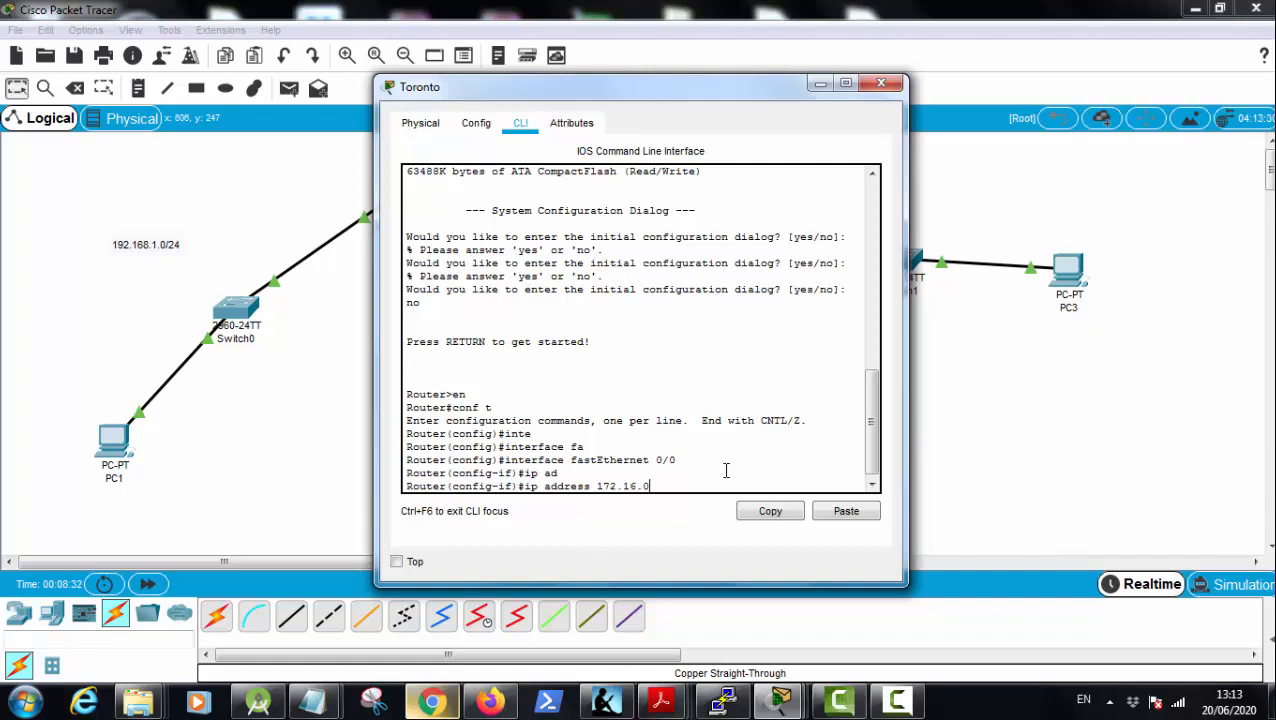
text(172.16.0.1 255.255.255.0)
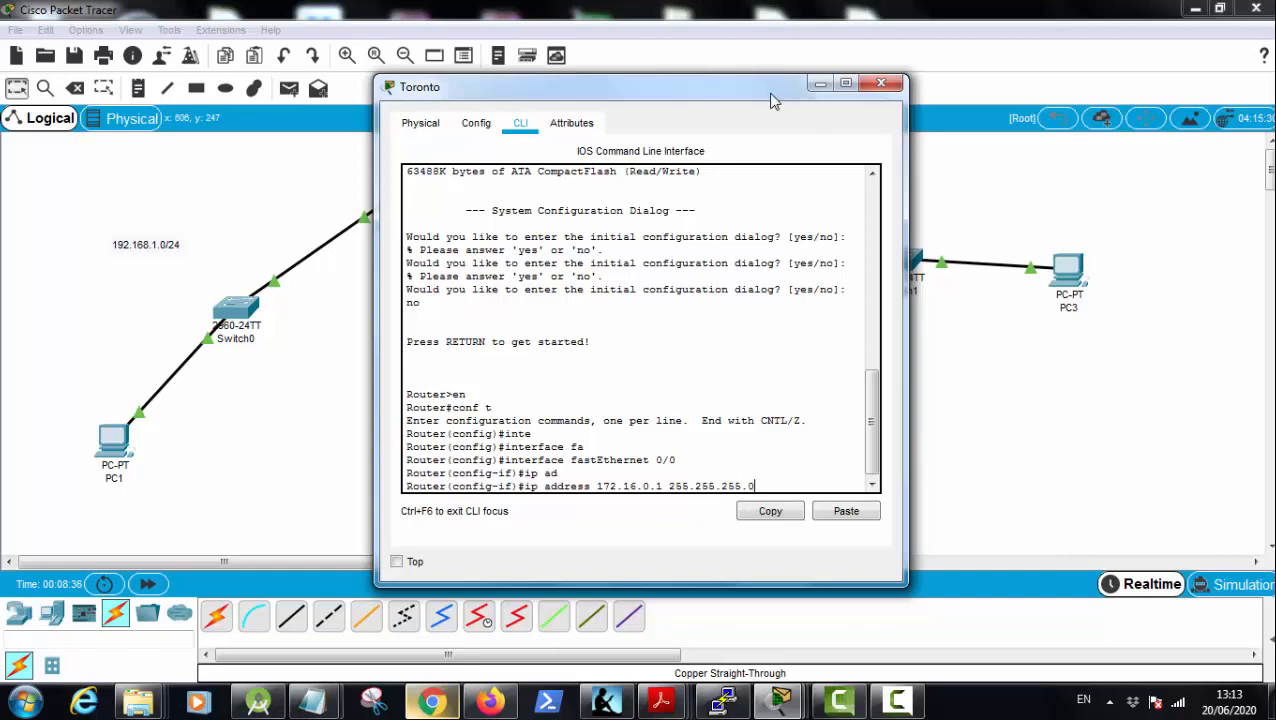
drag(768, 92, 700, 140)
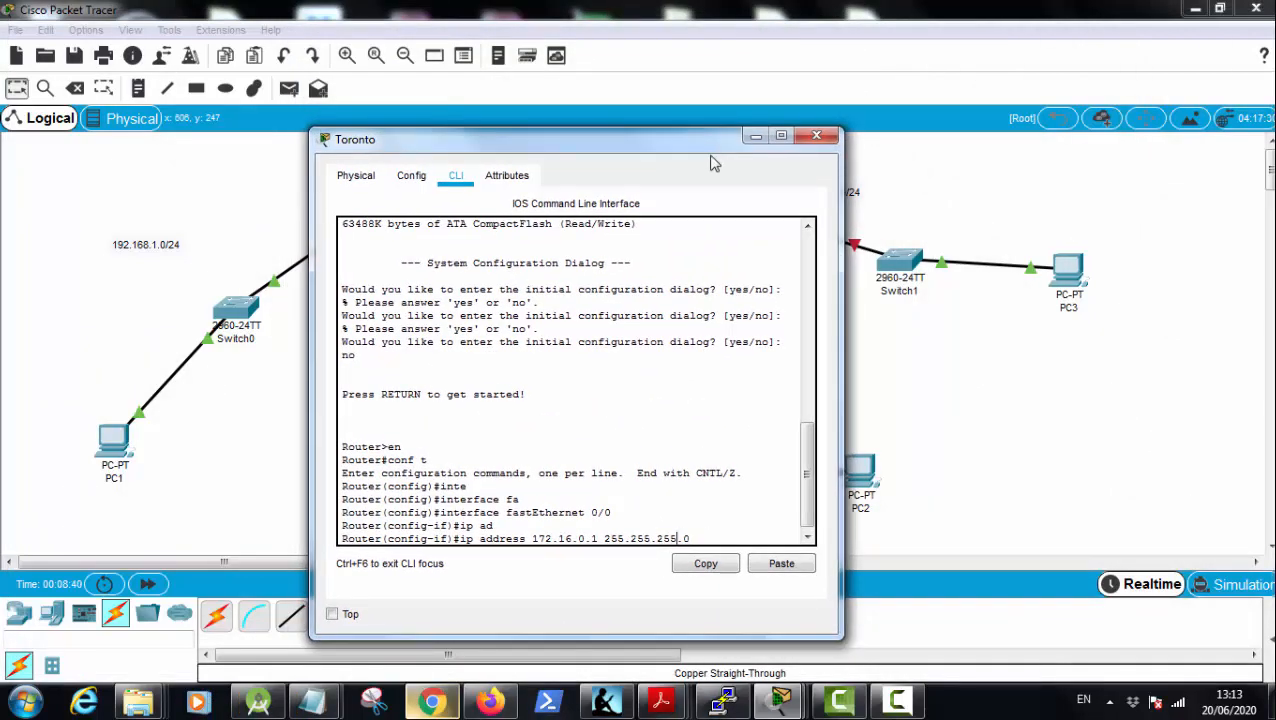
key(BackSpace)
text(1)
key(Return)
Step: Enable Toronto's fastEthernet 0/0 interface with the no shutdown command
text(no sh)
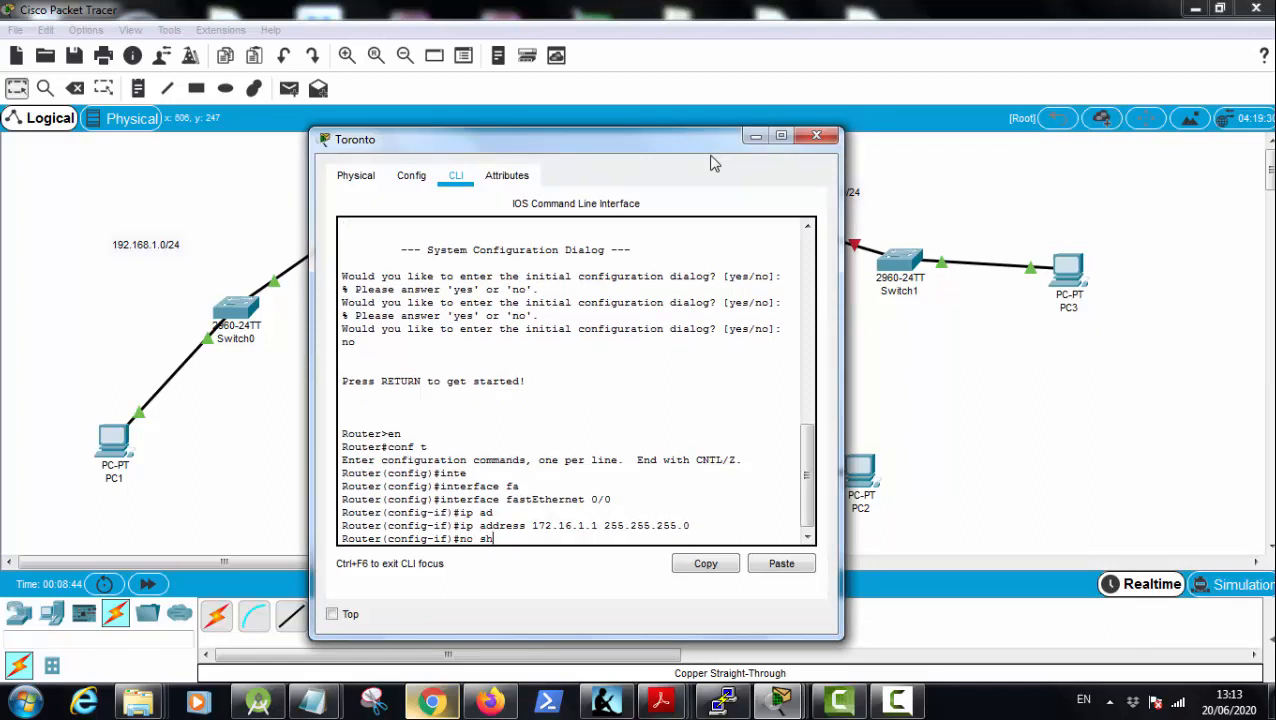
text(u)
key(Tab)
key(Return)
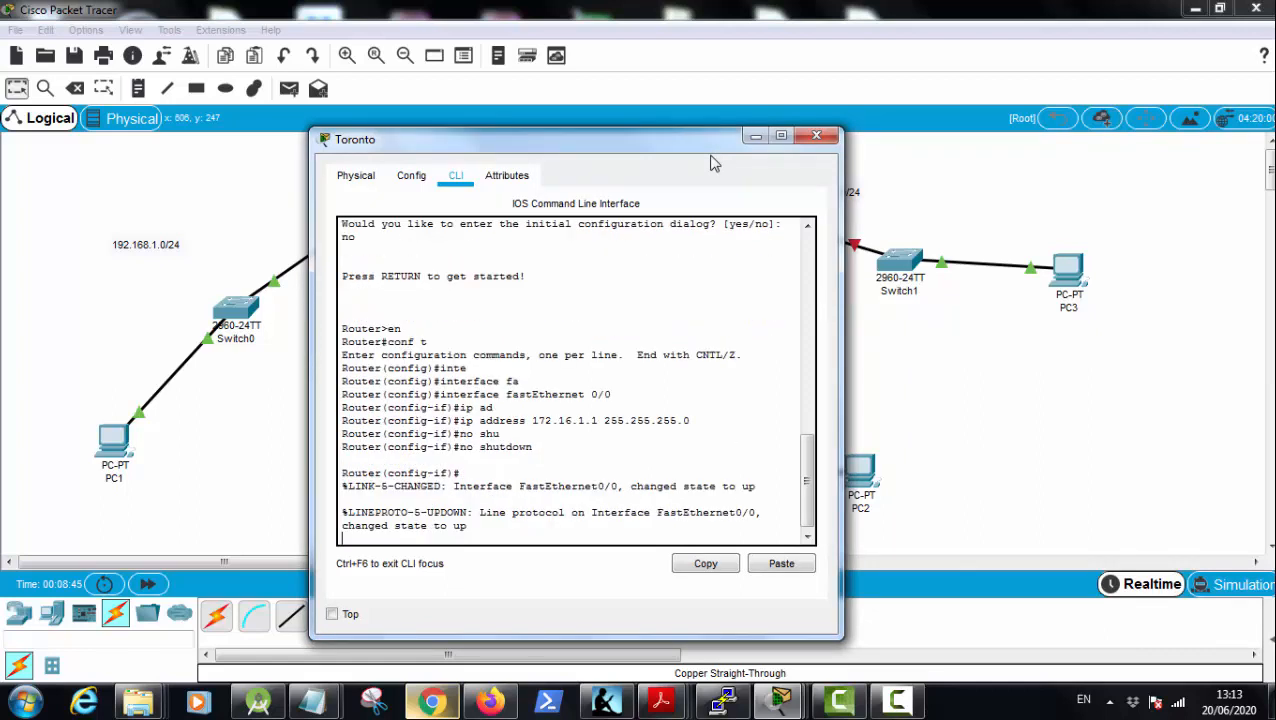
Step: Give PC2 the static IP address 172.16.1.2, default subnet mask 255.255.0.0 and default gateway 172.16.1.1, and close its window
click(900, 464)
click(866, 478)
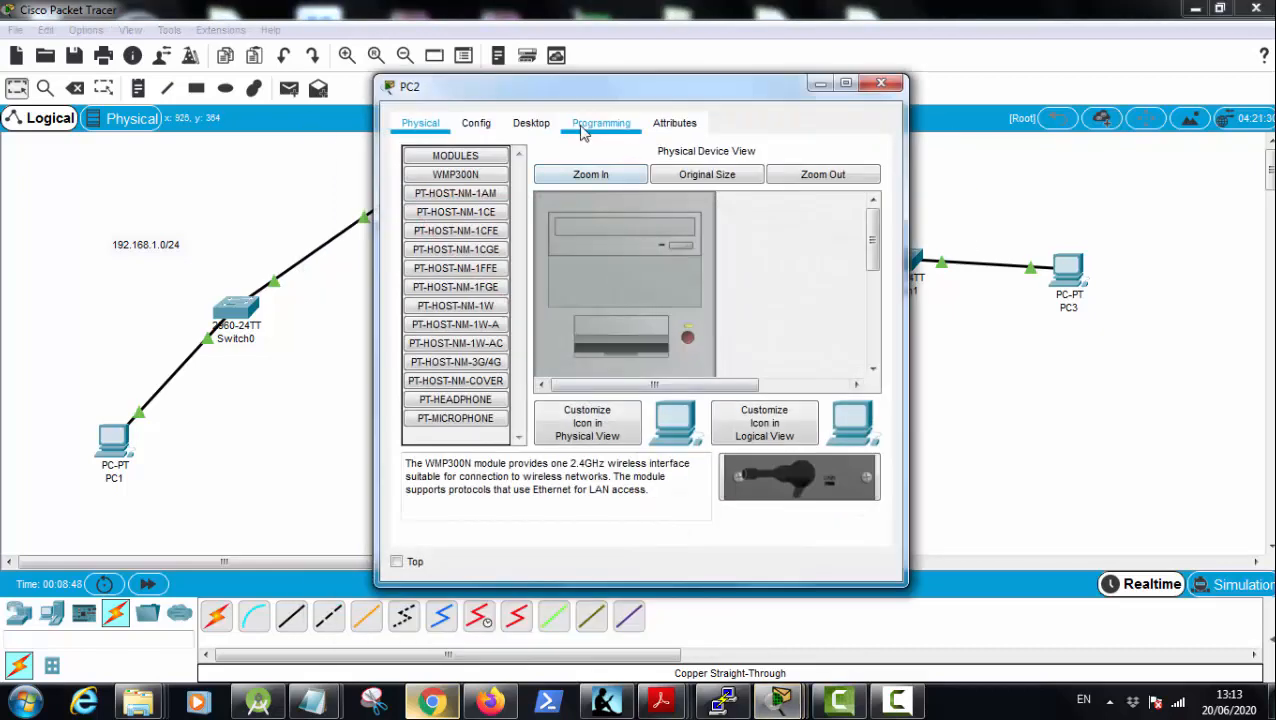
click(531, 123)
click(467, 199)
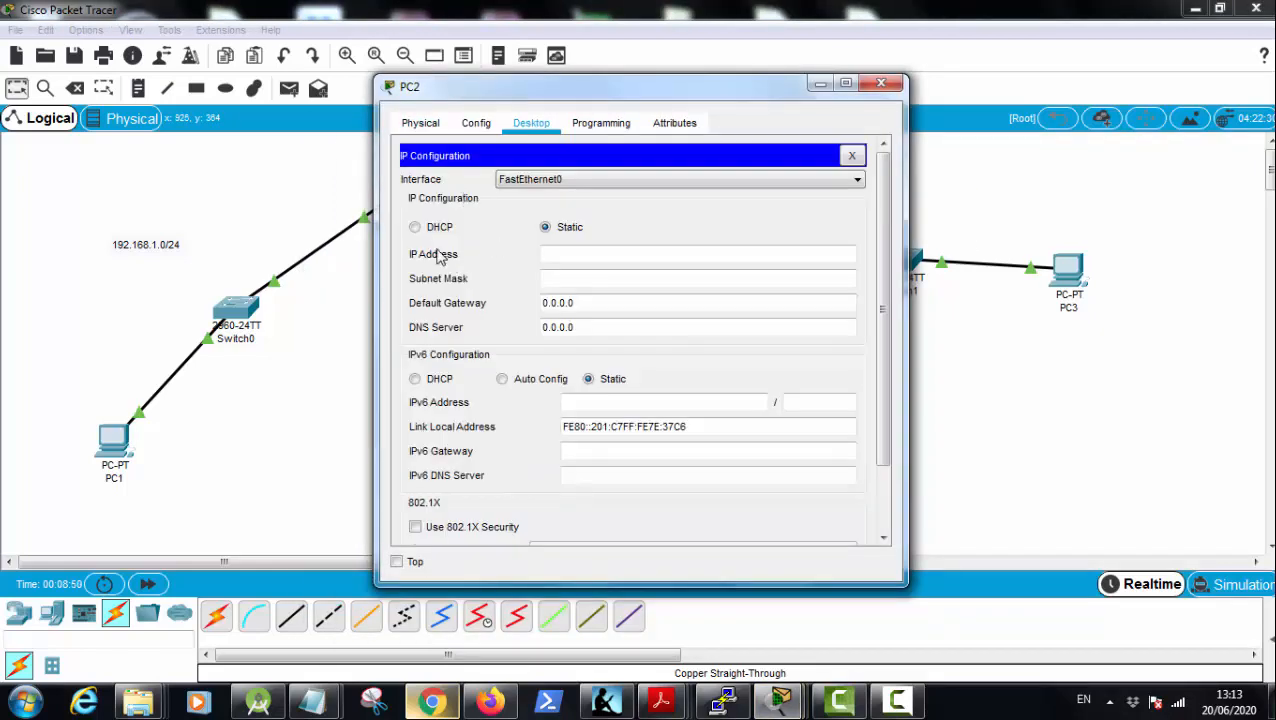
click(550, 254)
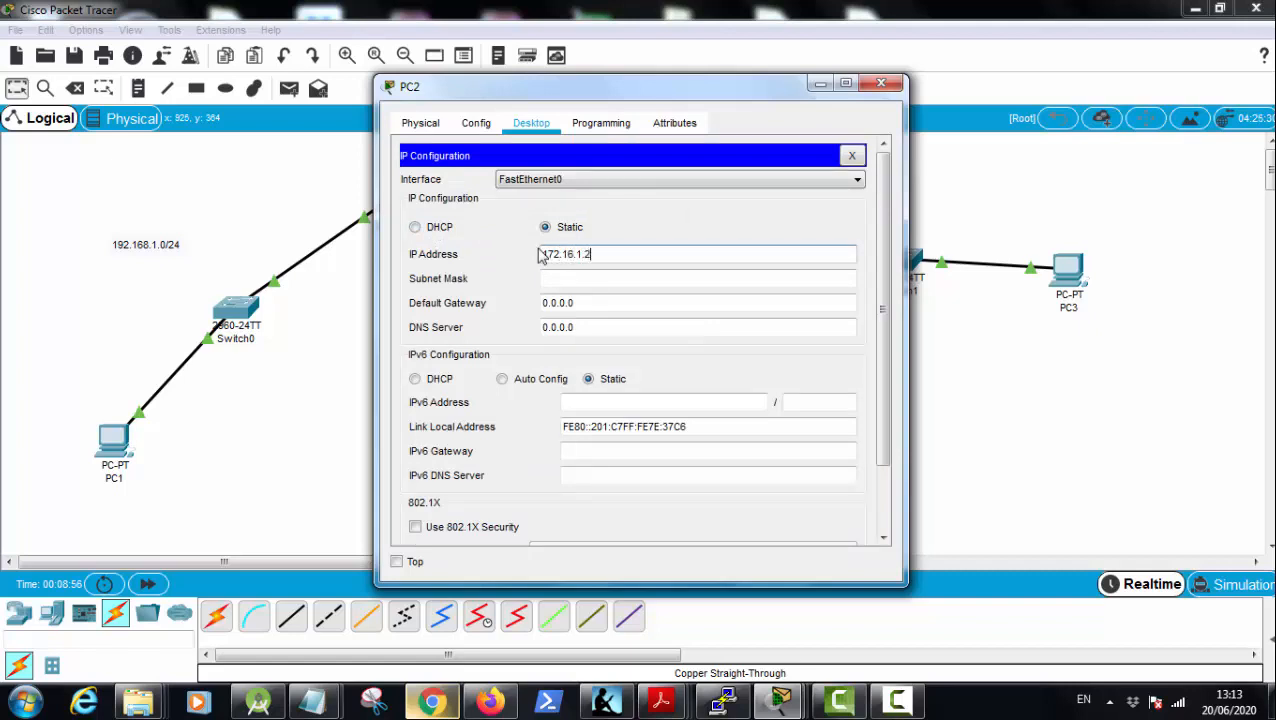
key(Tab)
key(Tab)
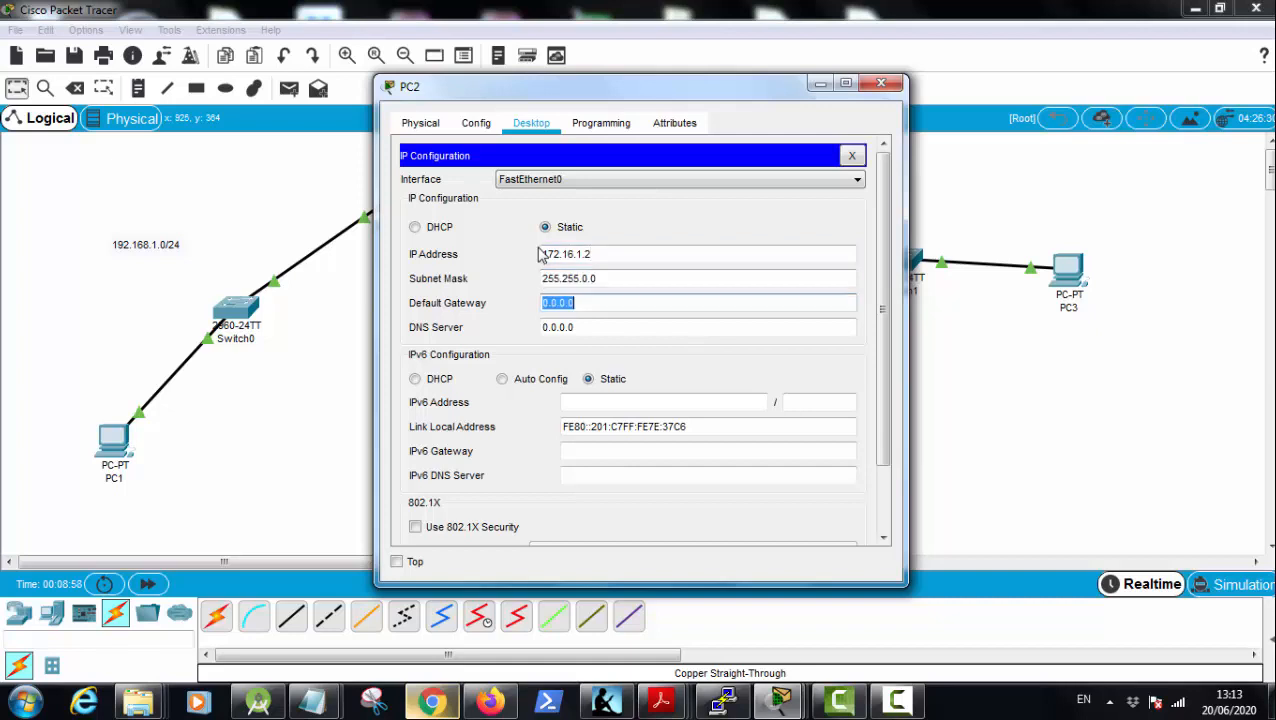
text(172.16.1.1)
click(885, 202)
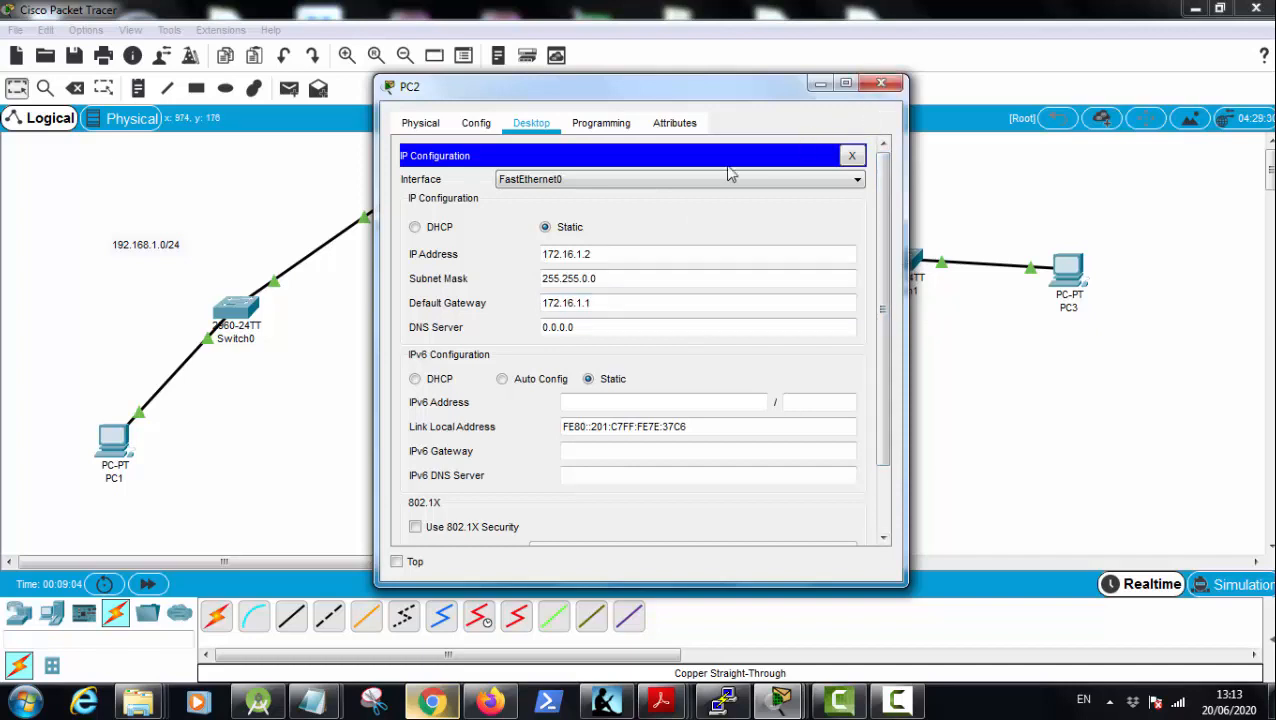
click(602, 123)
click(881, 83)
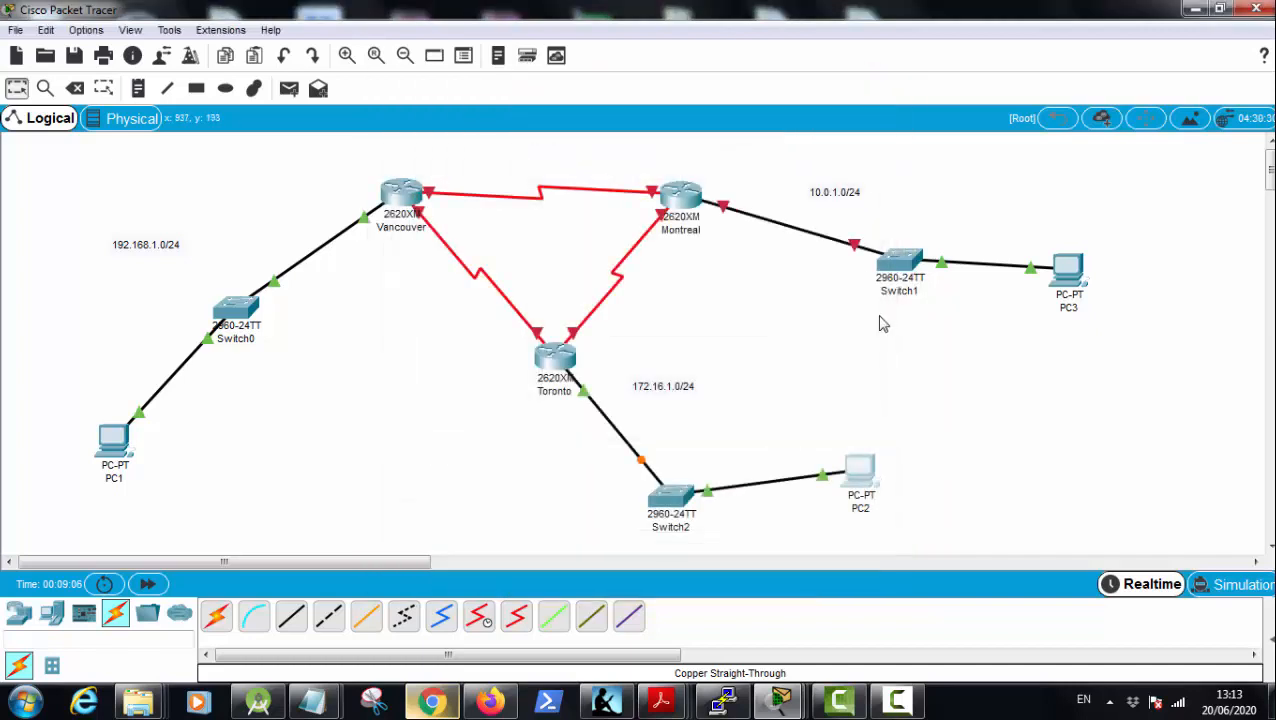
Step: In the Montreal router's command line, answer no to the initial configuration dialog and enter global configuration mode with en and conf t
click(680, 198)
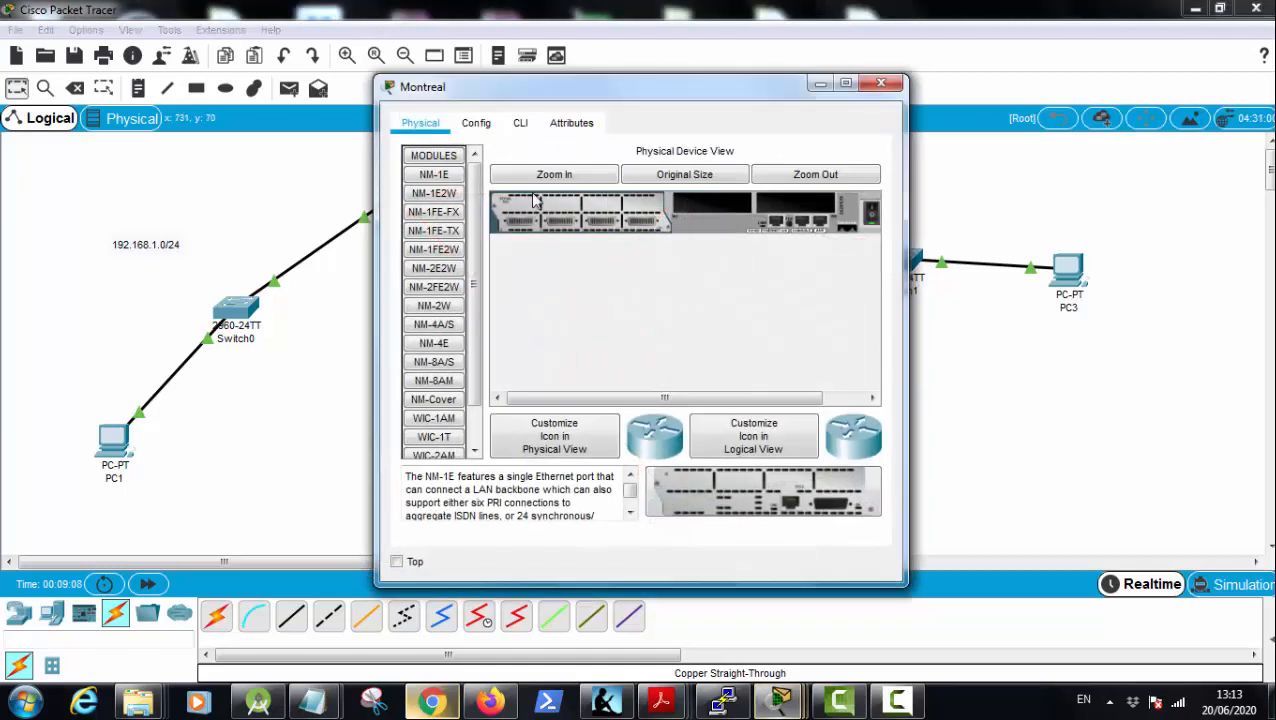
click(520, 123)
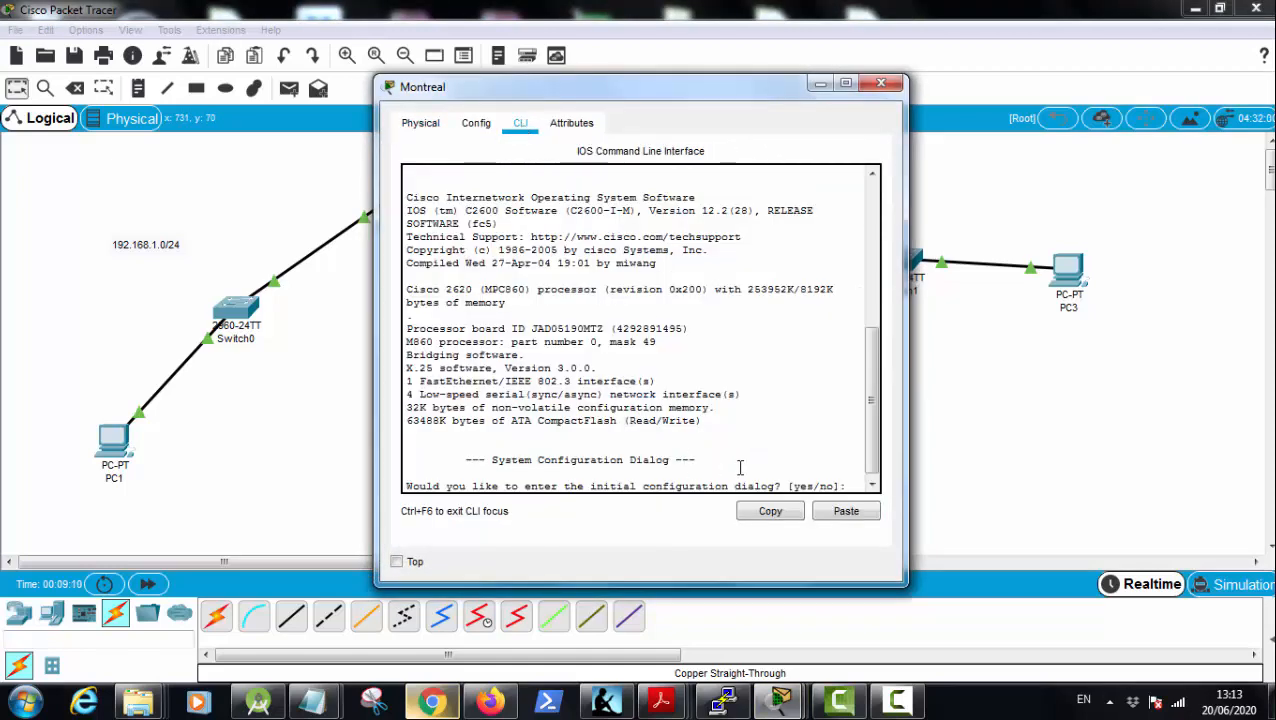
text(no)
key(Return)
key(Return)
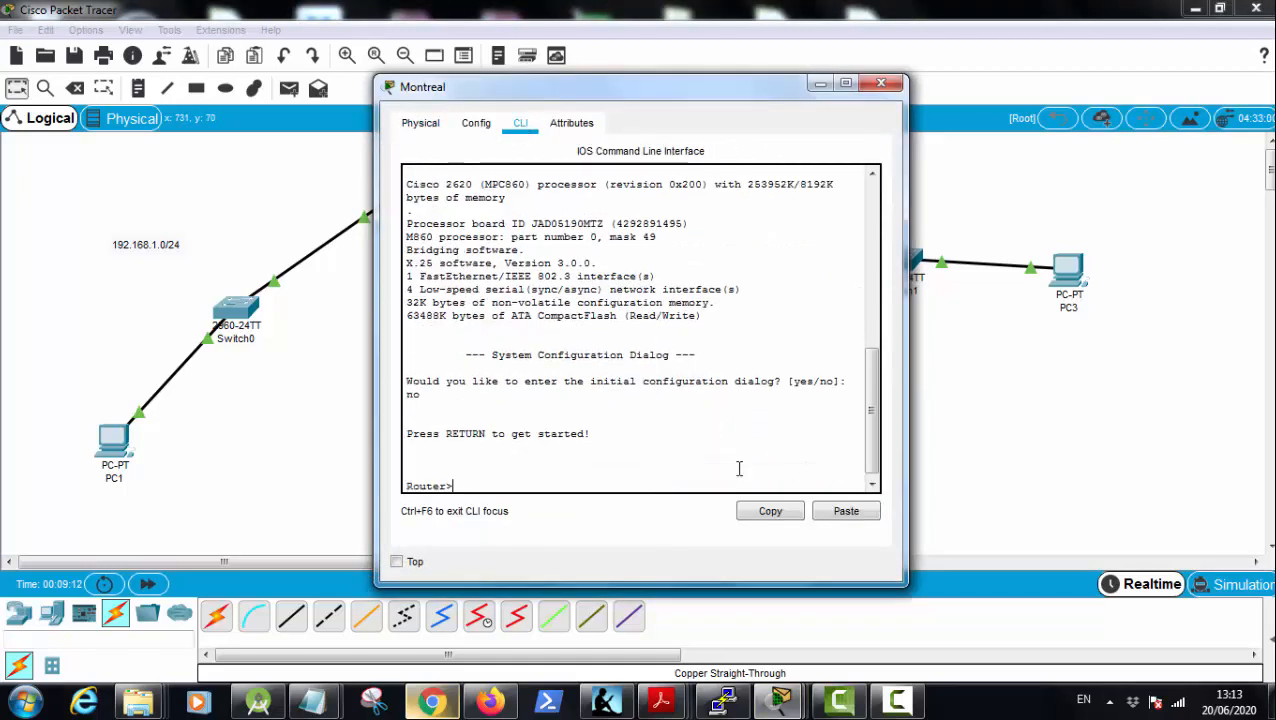
text(en)
key(Return)
text(conf t)
key(Return)
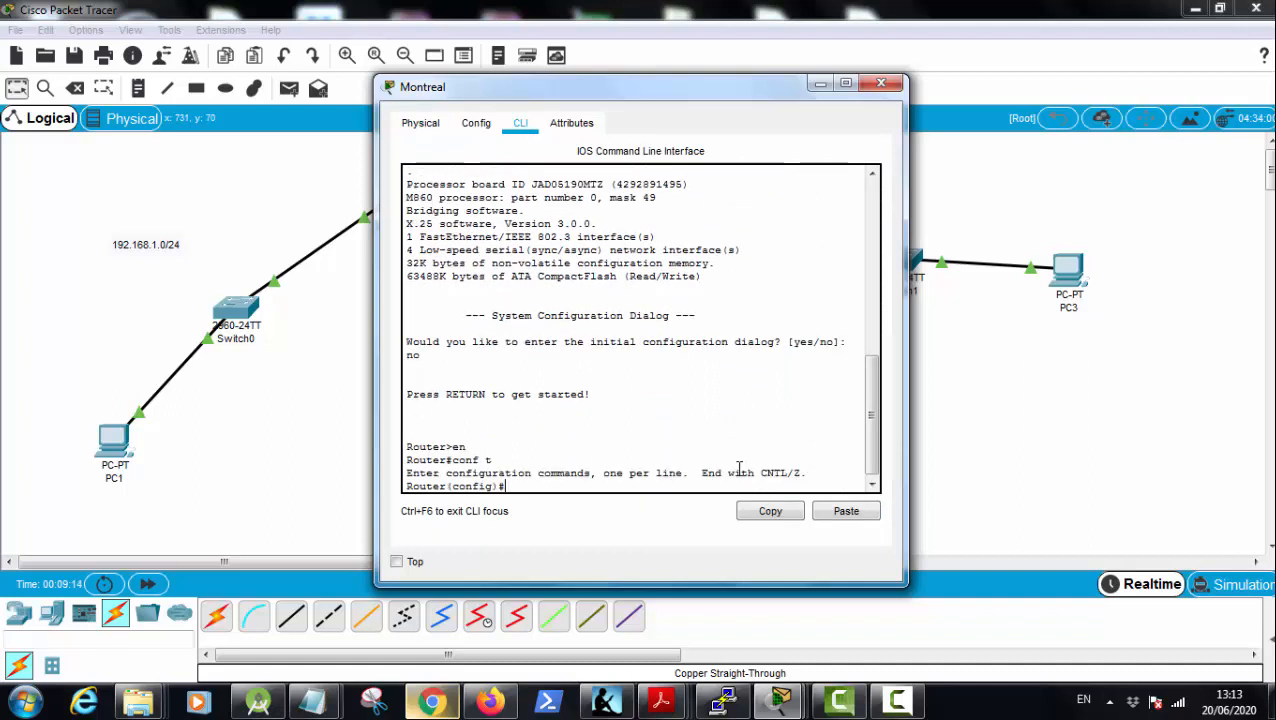
Step: Assign Montreal's fastEthernet 0/0 interface the IP address 10.0.1.1 with subnet mask 255.255.255.0
text(inte)
key(Tab)
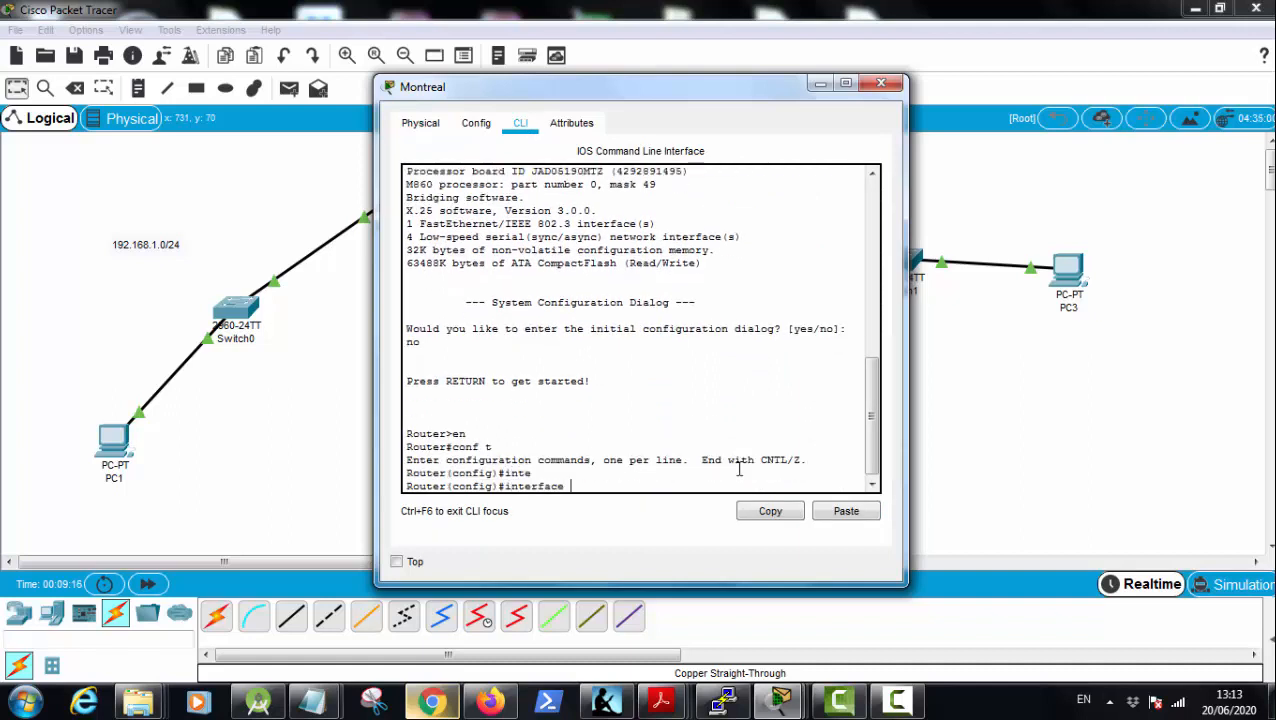
text(fas)
key(Tab)
text(0/)
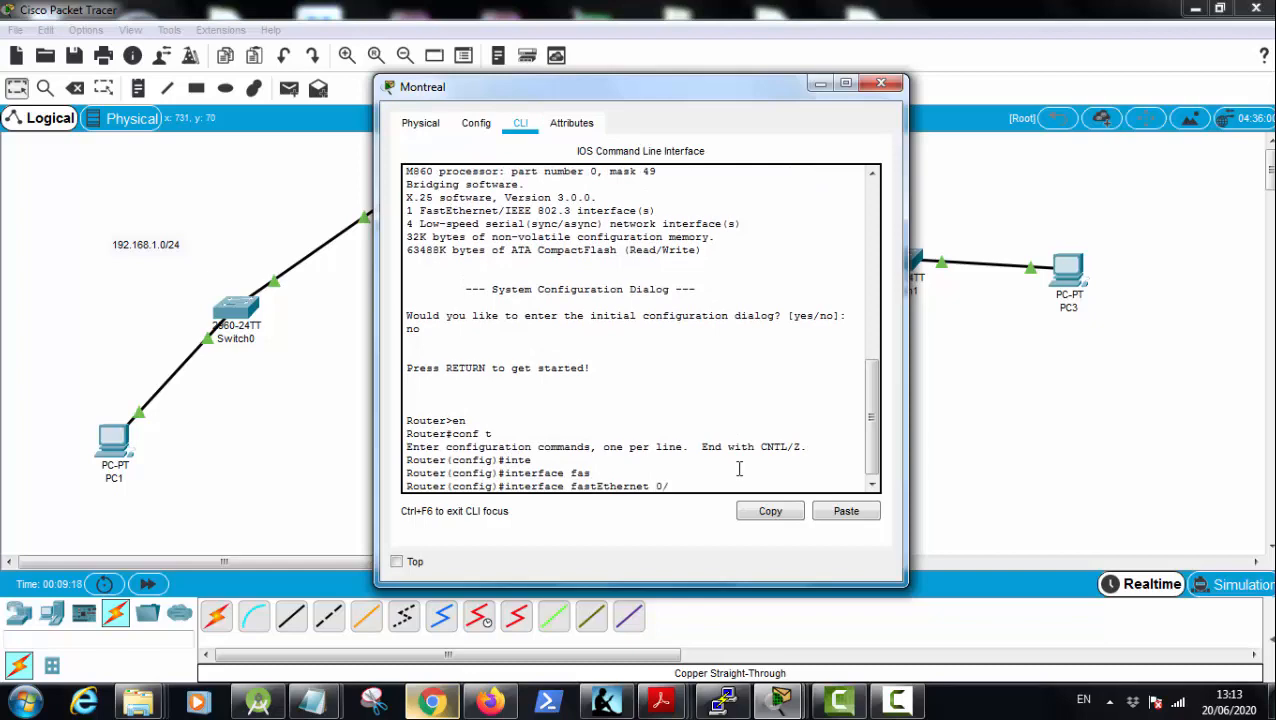
text(0)
key(Return)
text(ip ad)
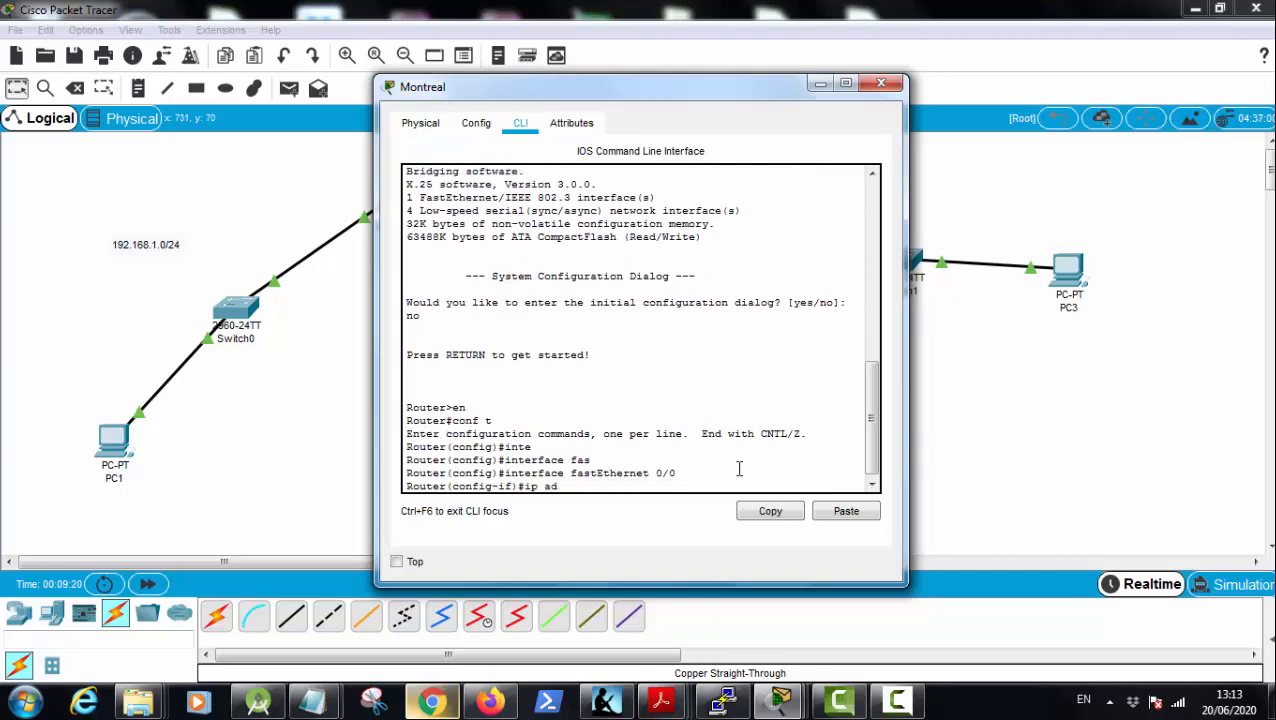
text(d)
key(Tab)
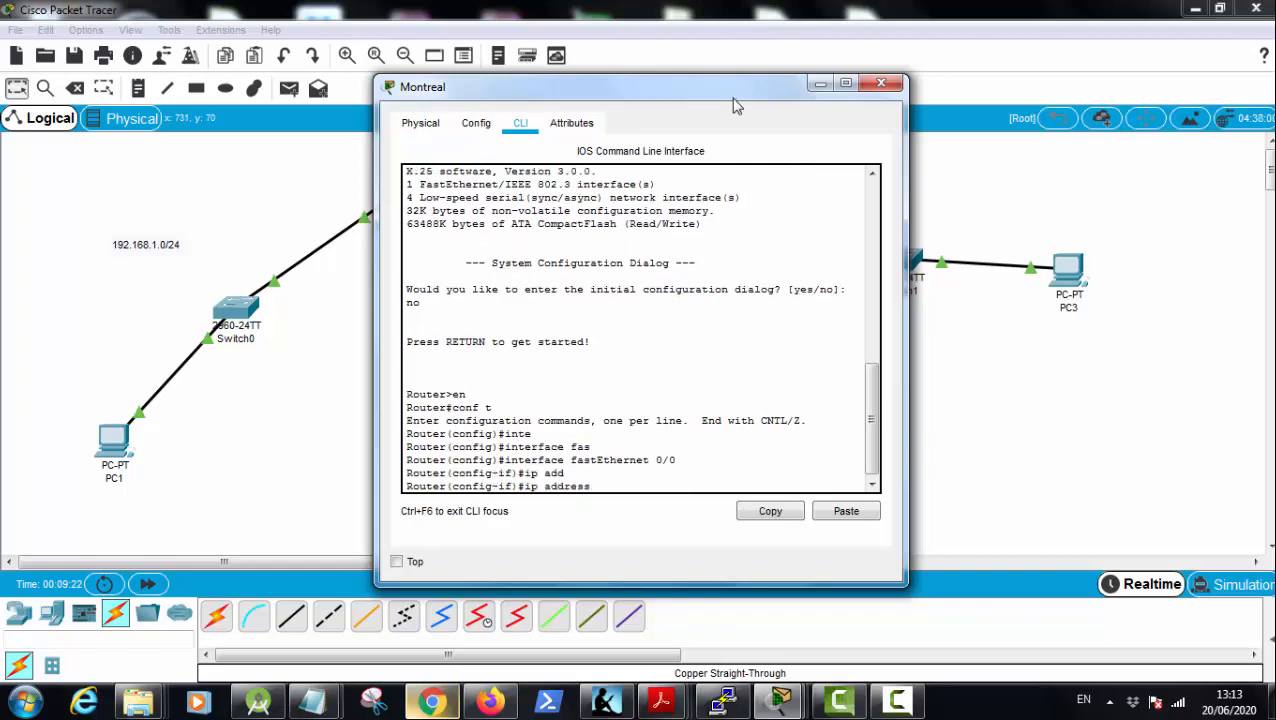
drag(735, 86, 536, 80)
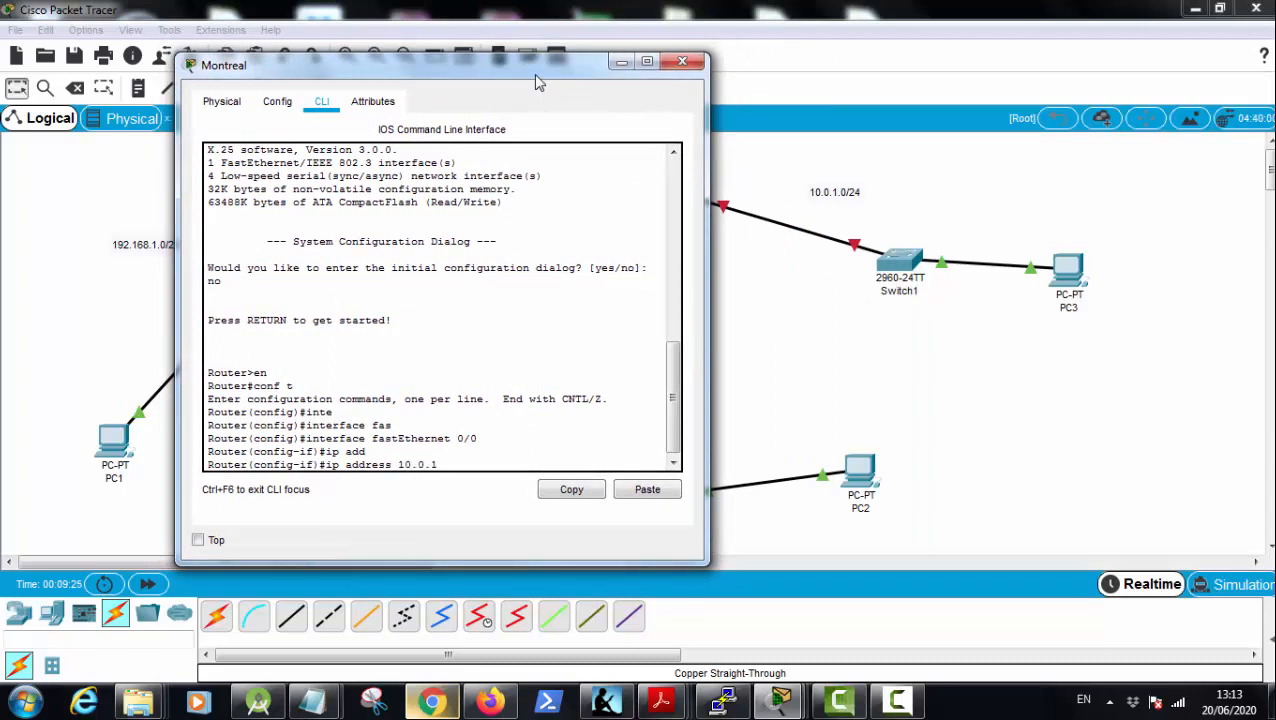
text(10.0.1.1 255.255.255.0)
key(Return)
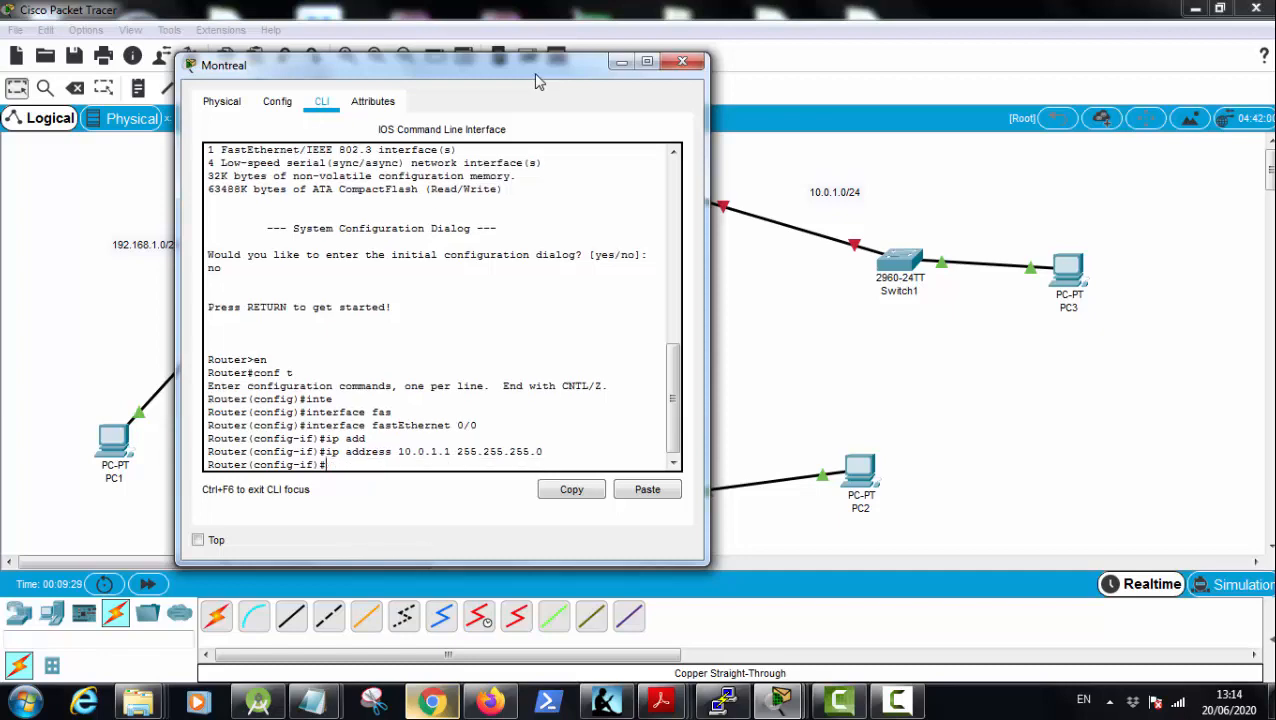
Step: Enable Montreal's fastEthernet 0/0 interface with the no shutdown command
text(no shu)
key(Tab)
key(Return)
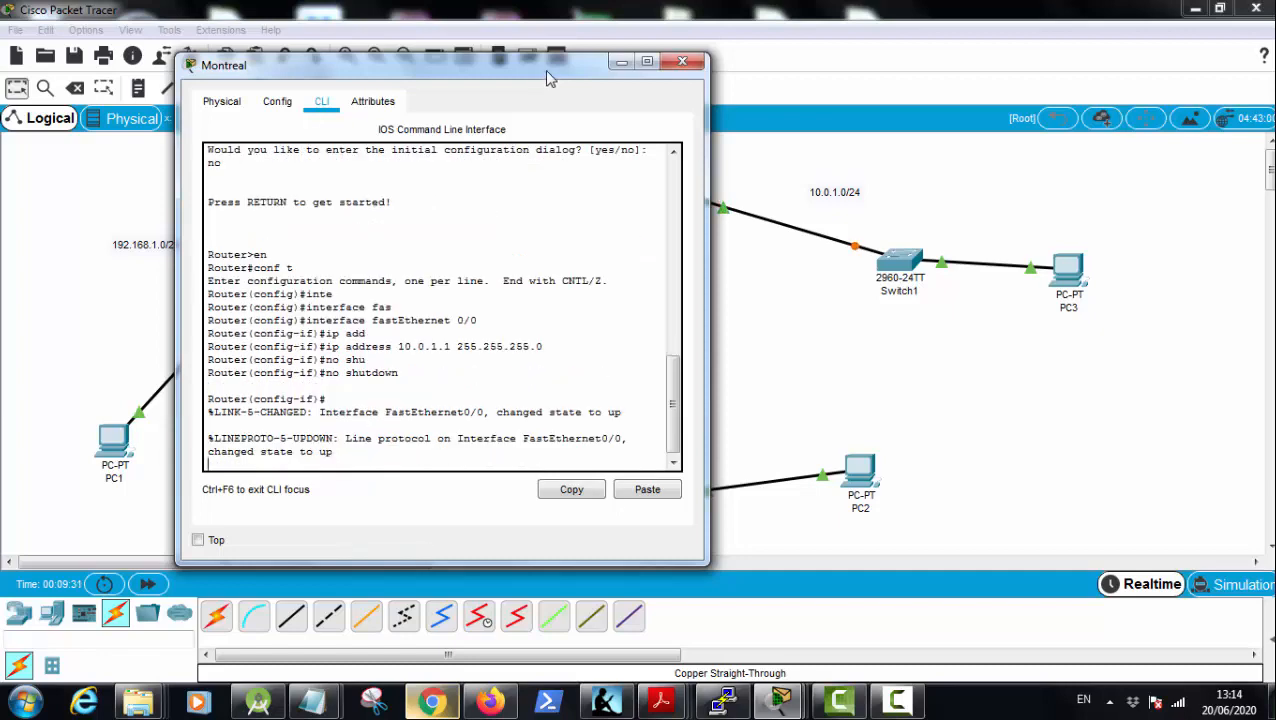
Step: Give PC3 the static IP address 10.0.1.2, default subnet mask 255.0.0.0 and default gateway 10.0.1.1, and close its window
click(1080, 283)
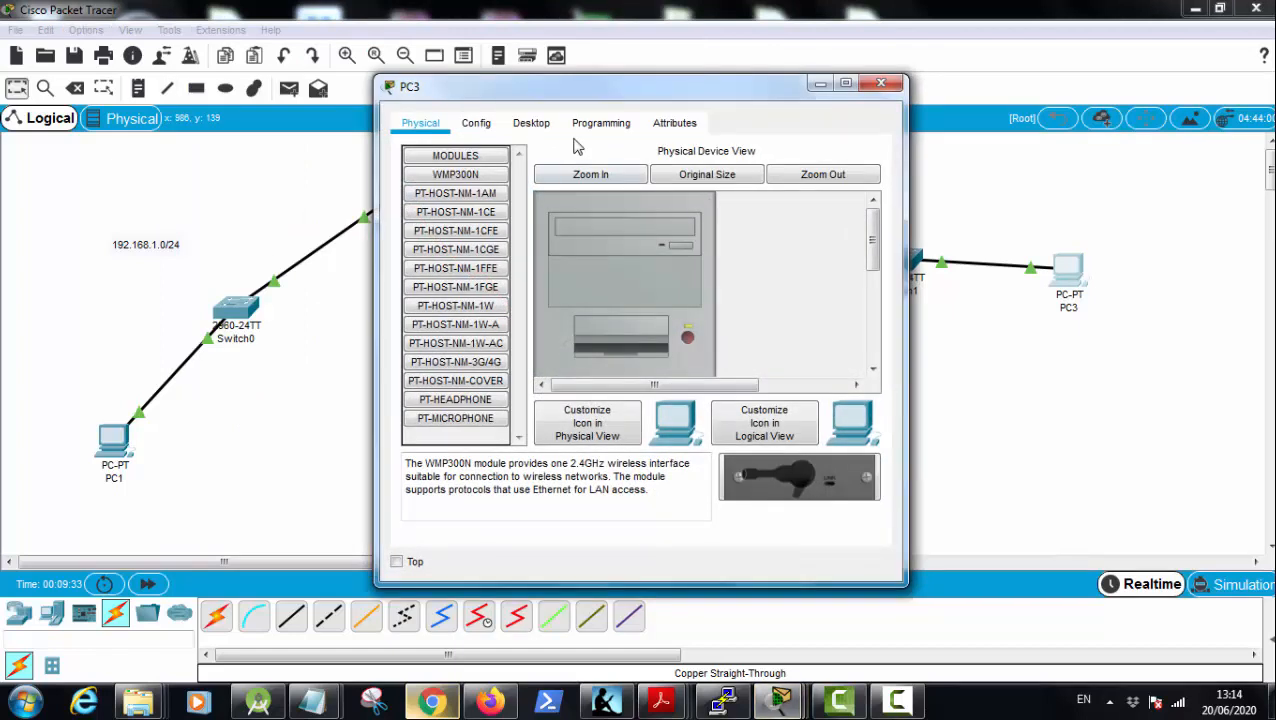
click(531, 122)
click(465, 180)
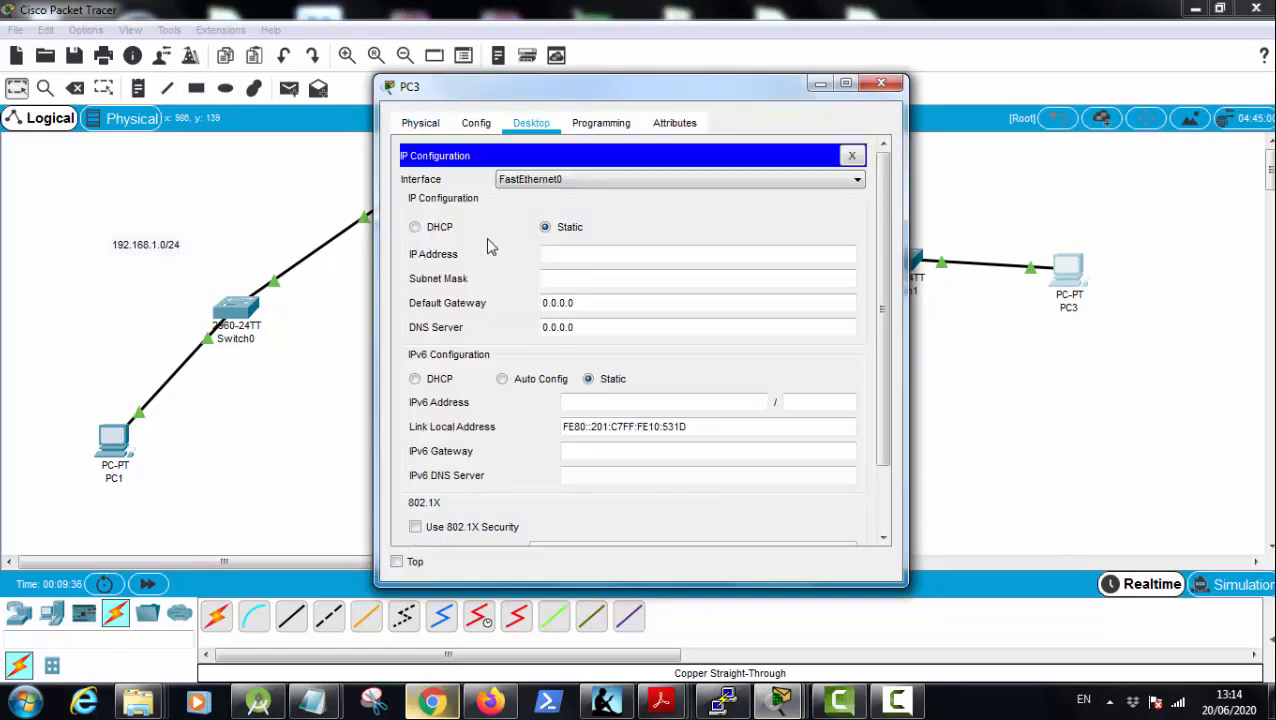
click(562, 262)
text(10.0.1.2)
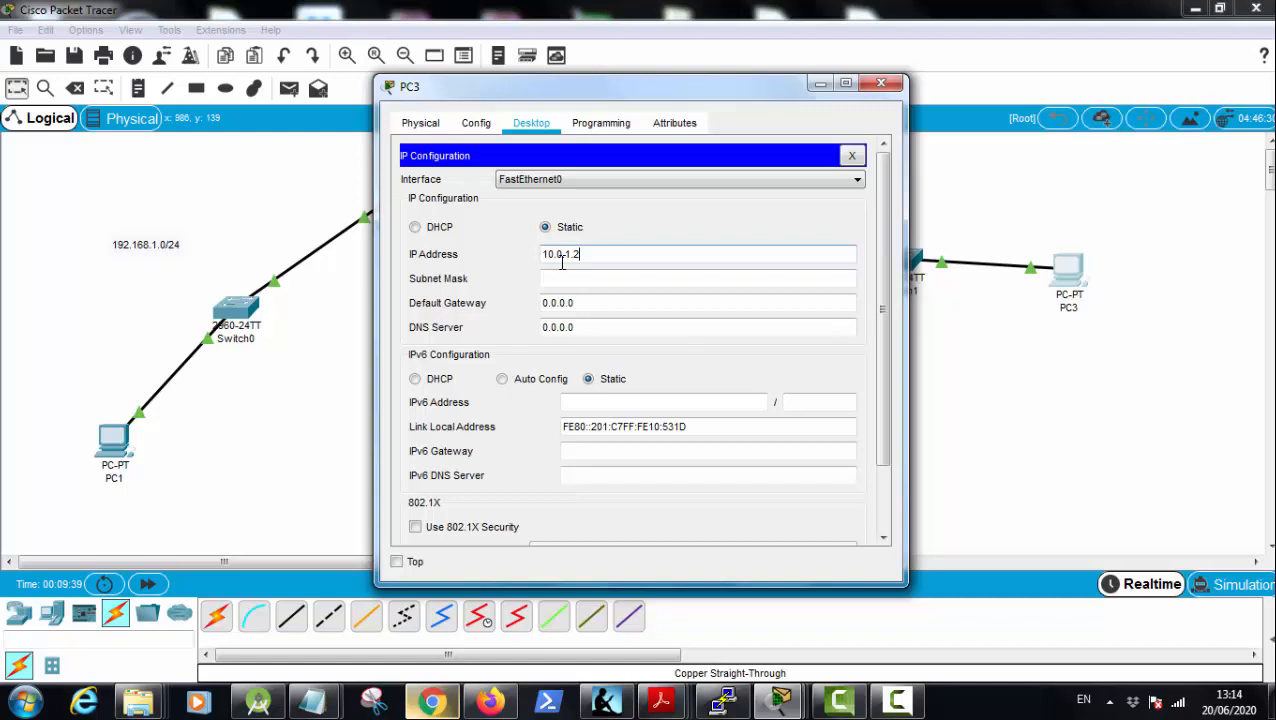
key(Tab)
key(Tab)
text(1)
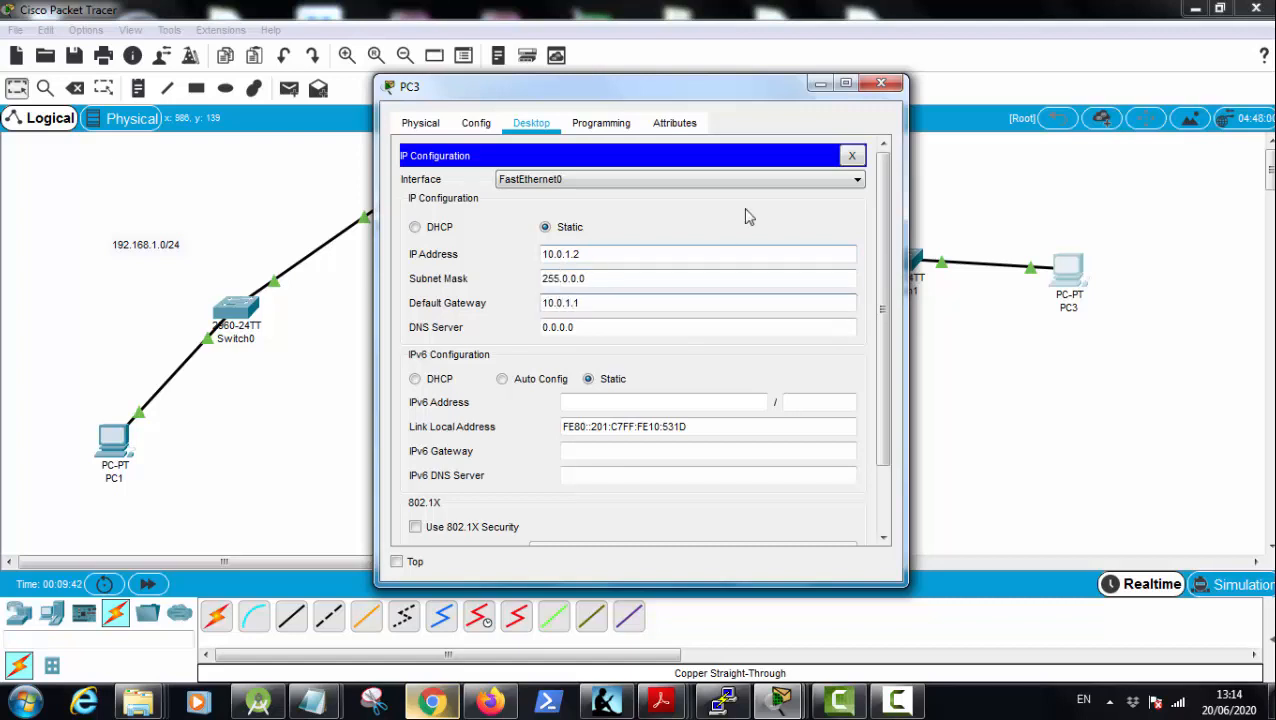
click(730, 134)
click(882, 84)
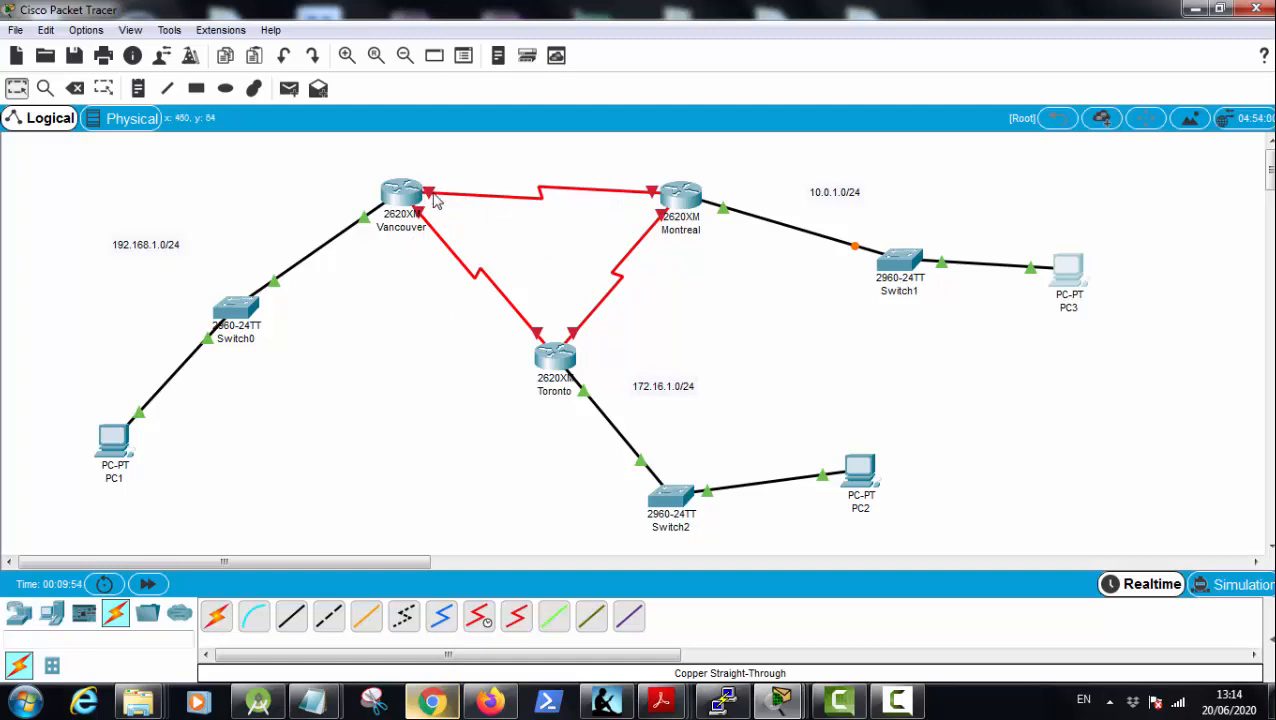
Step: Check the port labels of the Vancouver–Montreal serial link and place a note reading 10.10.10.0/30 above it
mouse_move(432, 200)
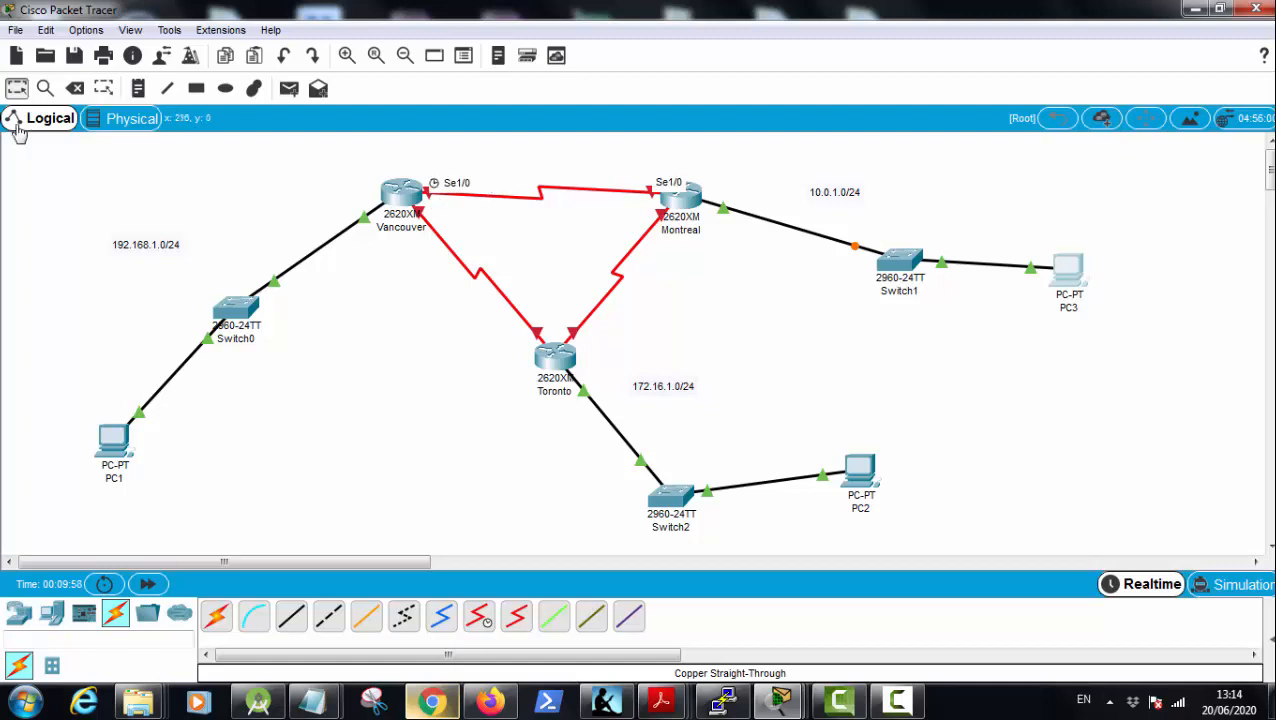
click(143, 90)
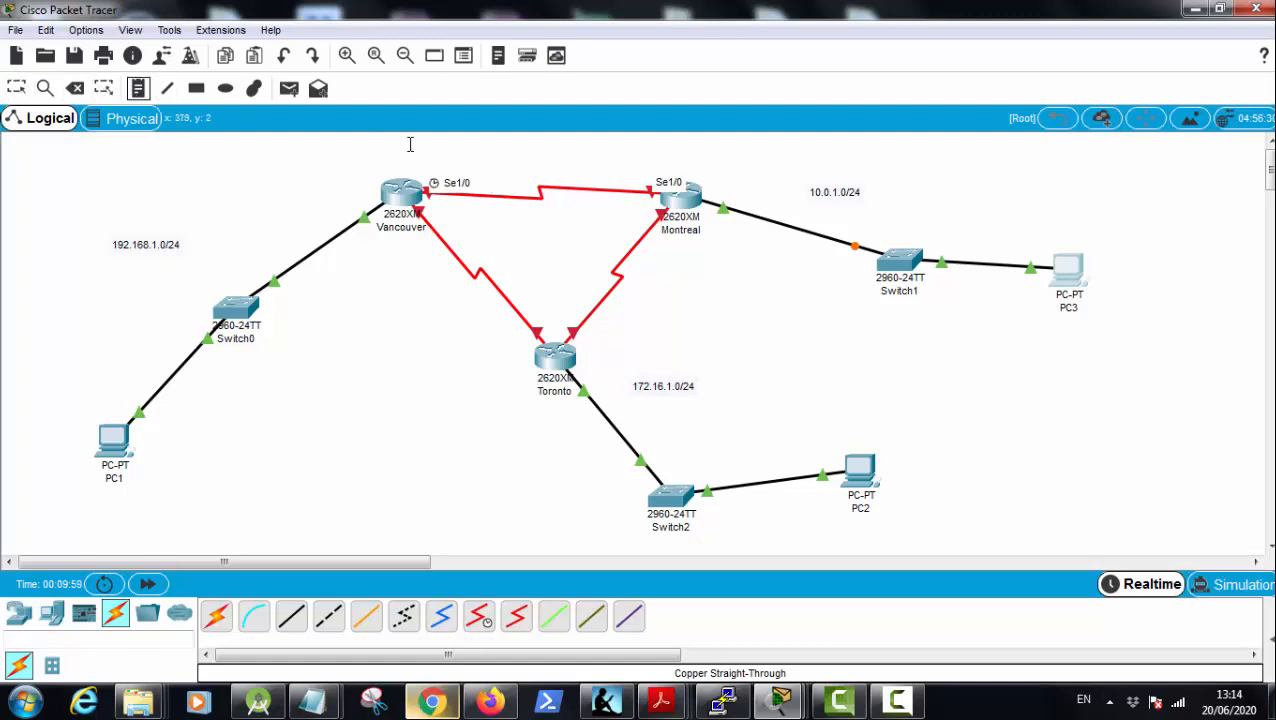
click(513, 165)
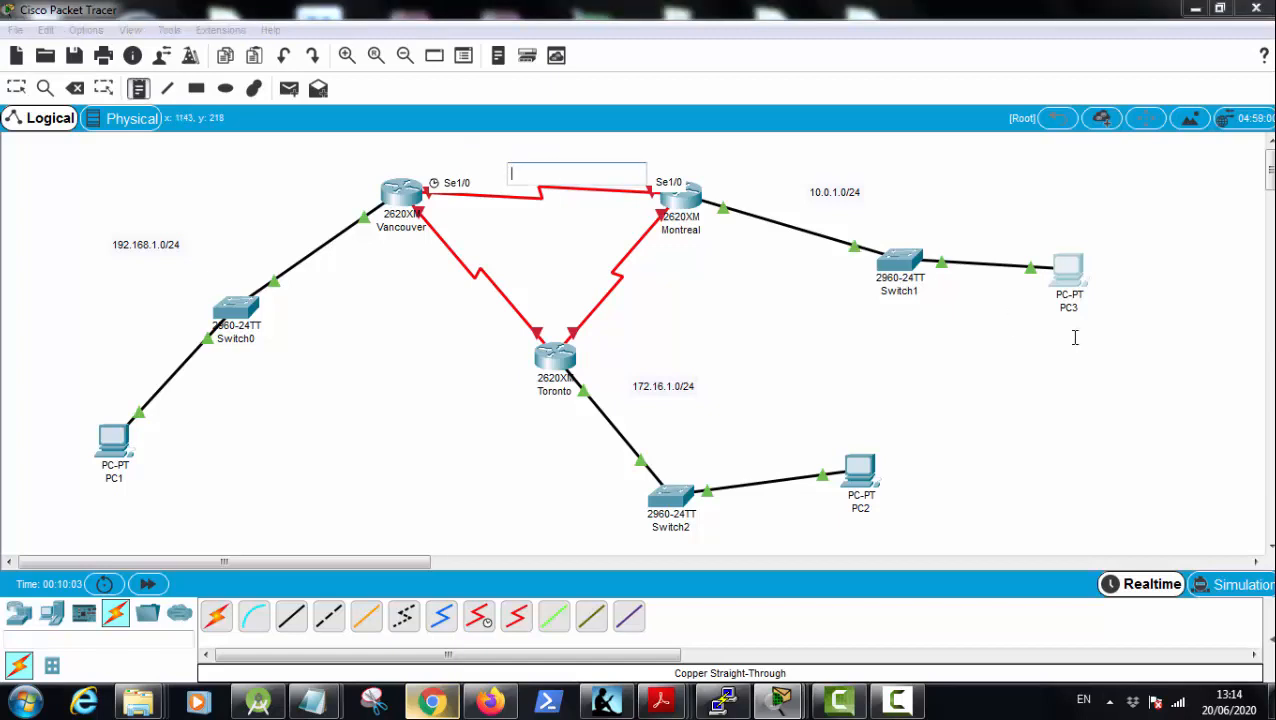
text(10.10.1)
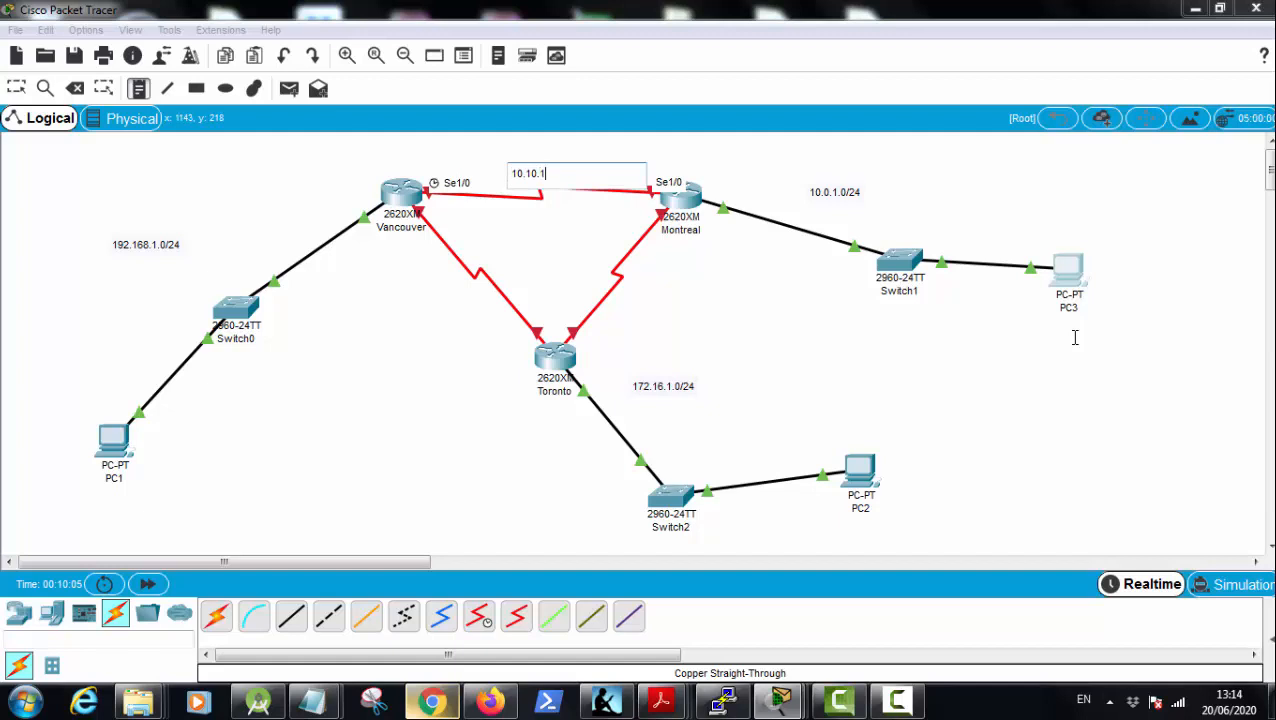
text(0.0/30)
Step: Place a note reading 10.10.11.0/30 beside the serial link between Montreal and Toronto
click(633, 288)
text(10.)
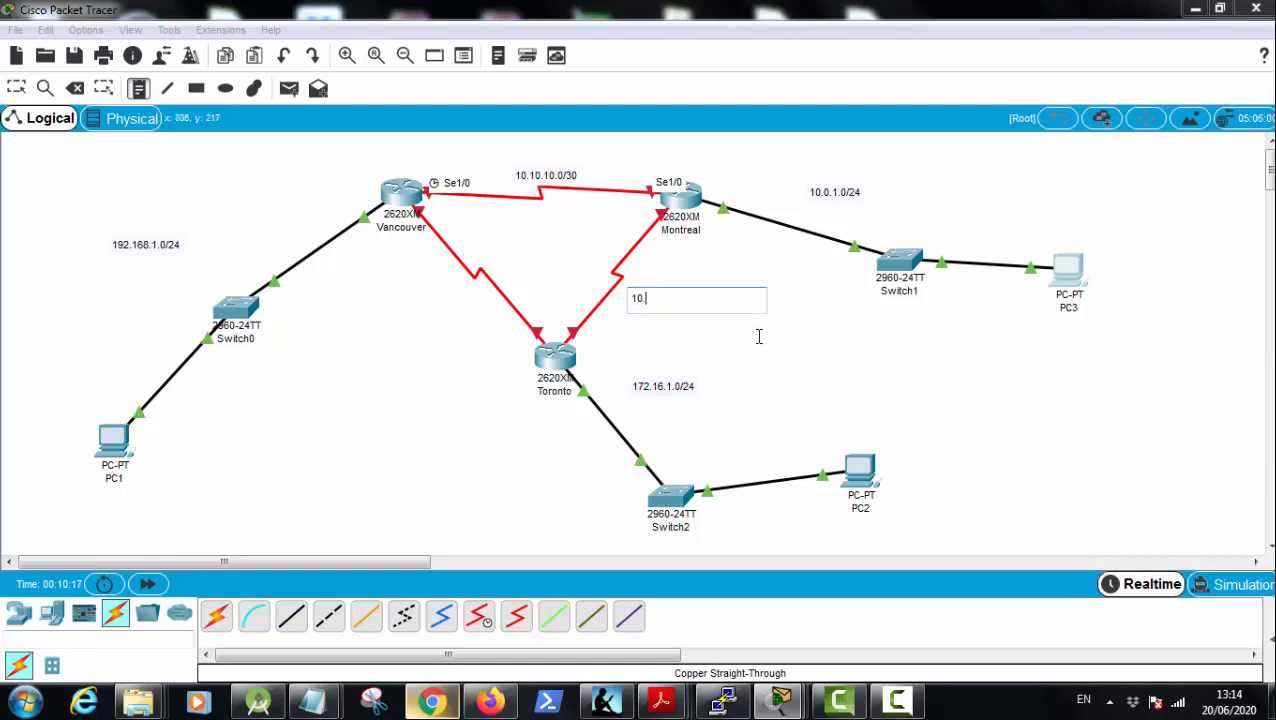
text(10.11.0/30)
Step: Place a note reading 10.10.12.0/30 beside the serial link between Vancouver and Toronto
click(411, 293)
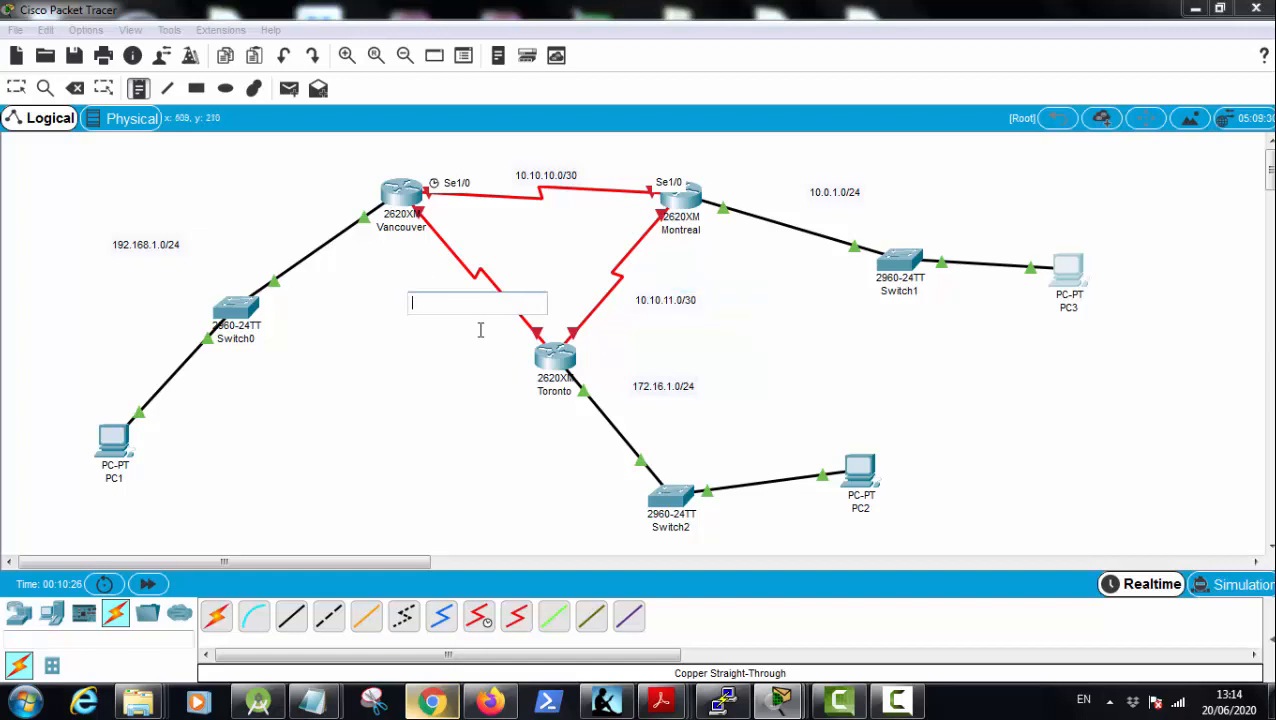
text(10.10.)
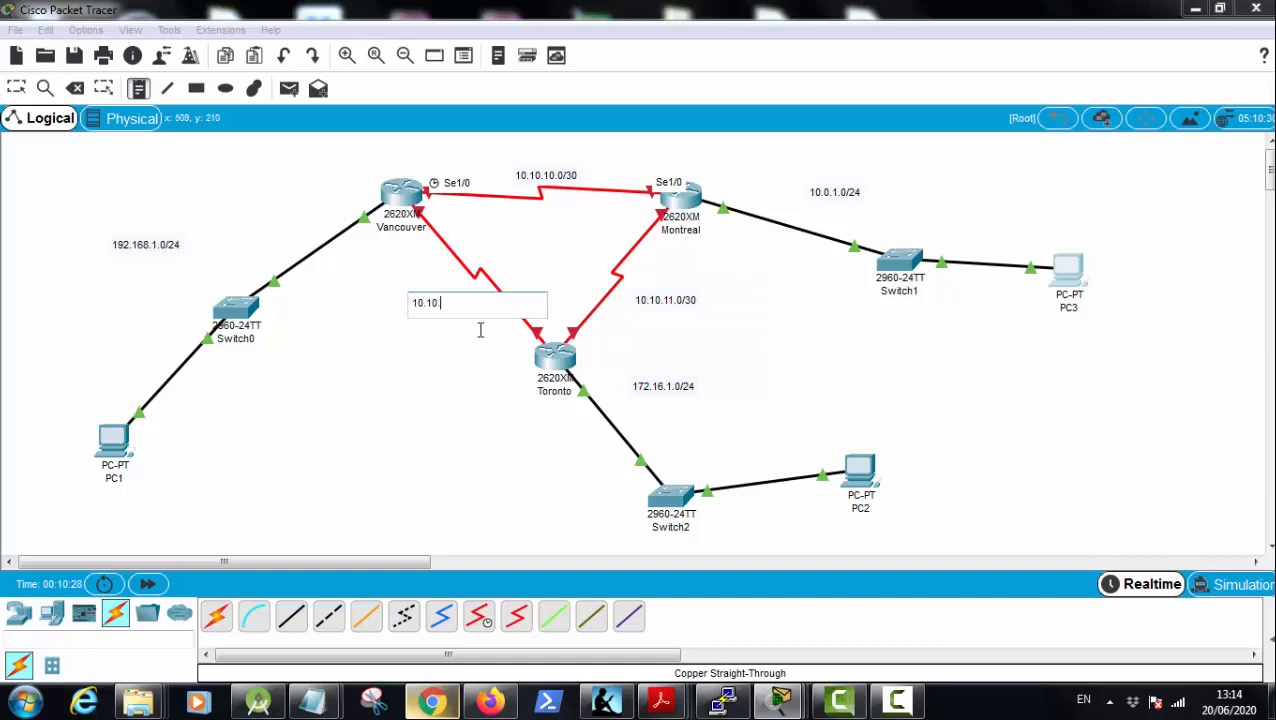
text(12.0/30)
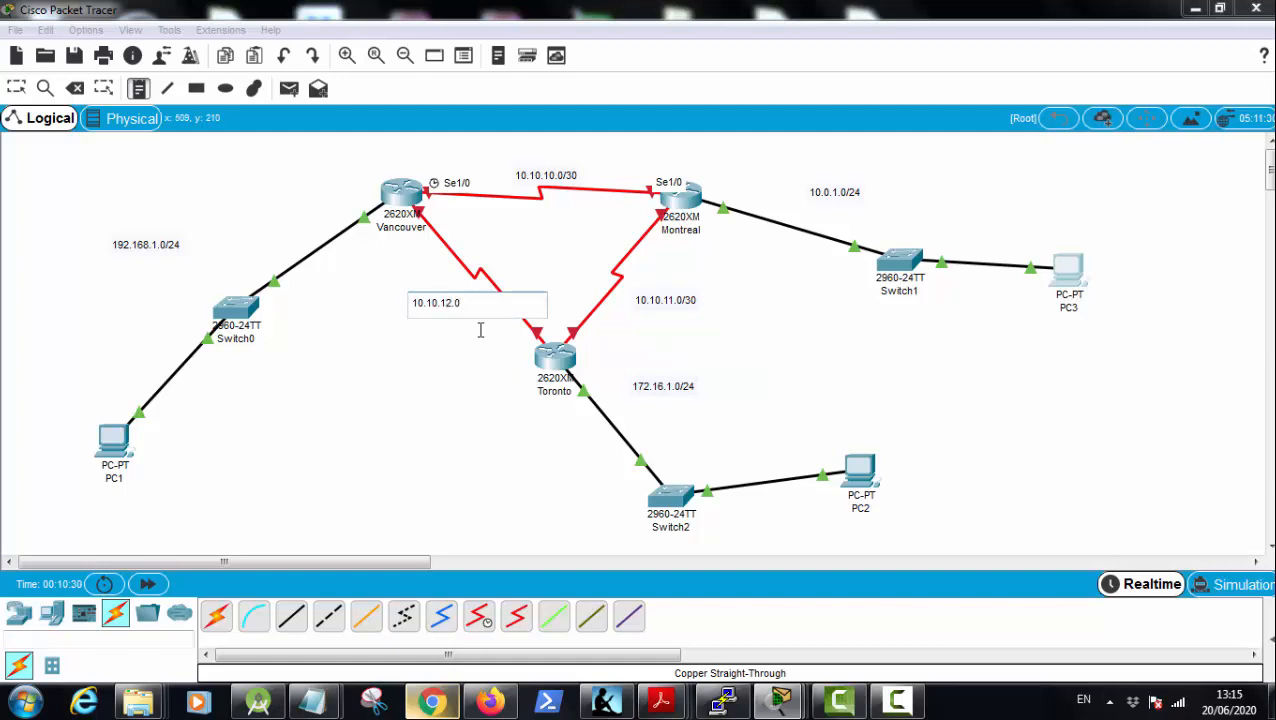
click(381, 352)
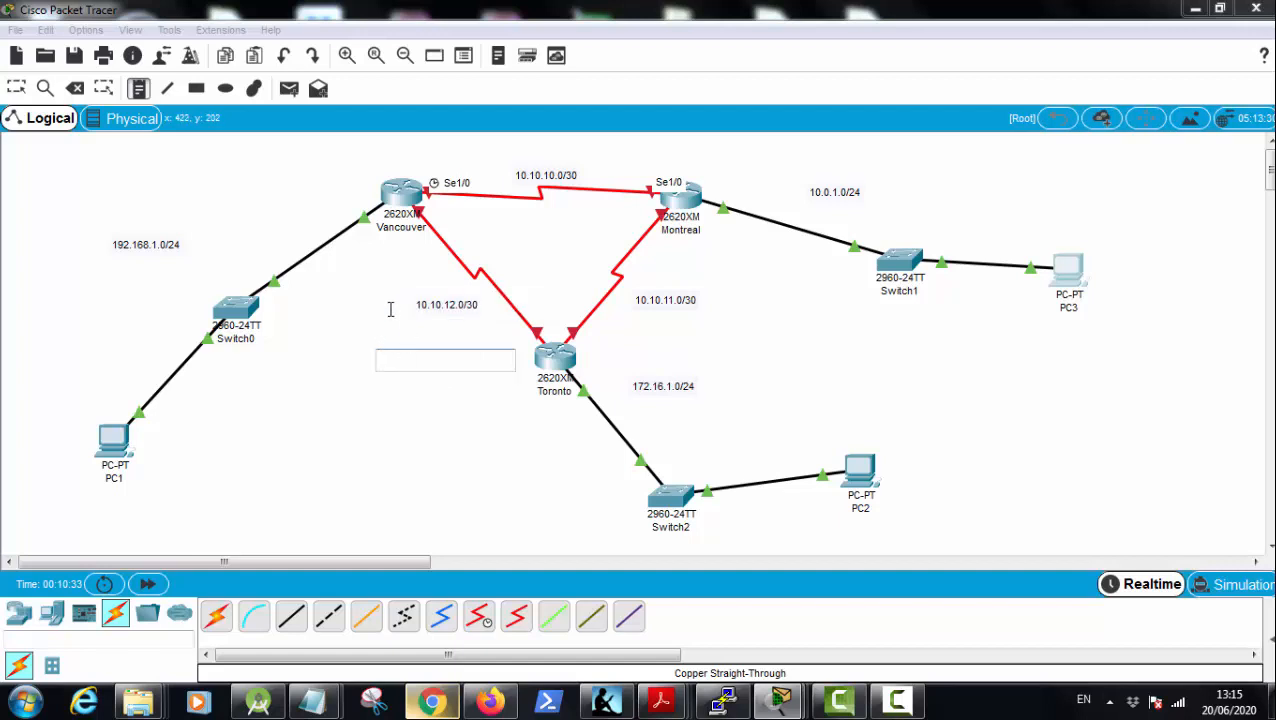
key(Escape)
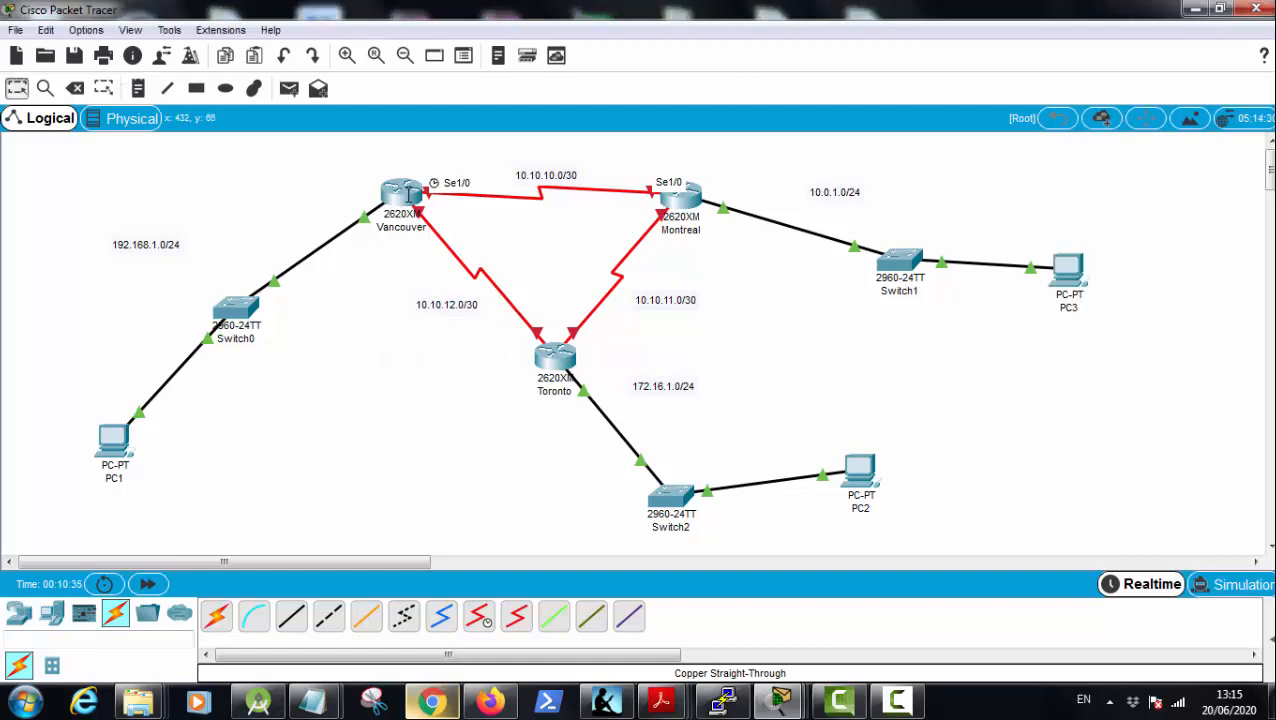
Step: Open the Vancouver router's command line and exit from its fastEthernet interface configuration to global configuration mode
click(408, 193)
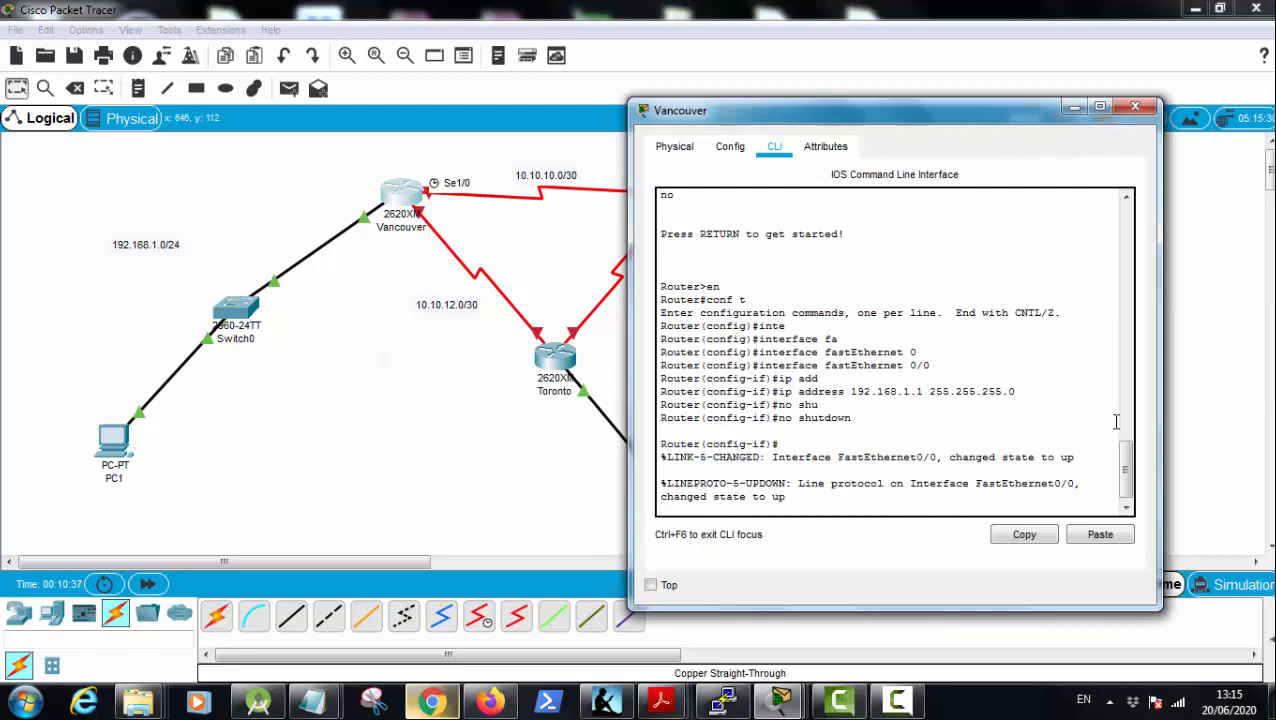
key(Return)
key(Return)
text(exi)
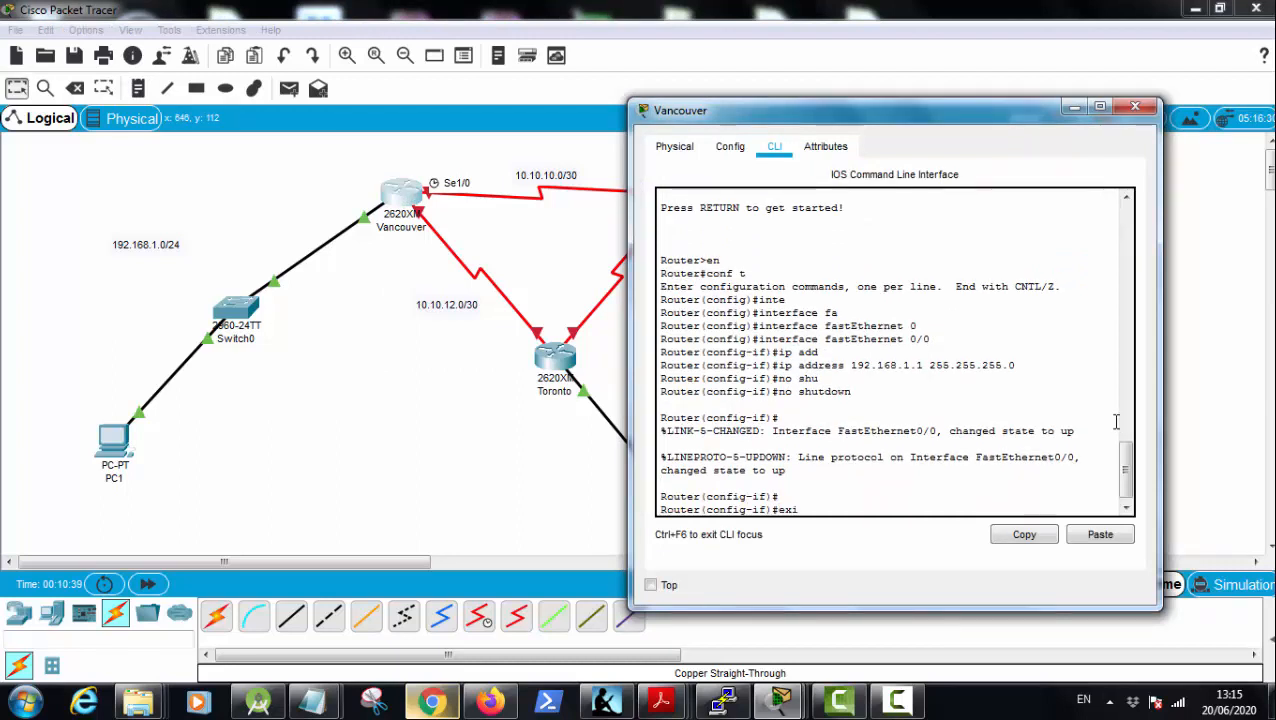
text(t)
key(Return)
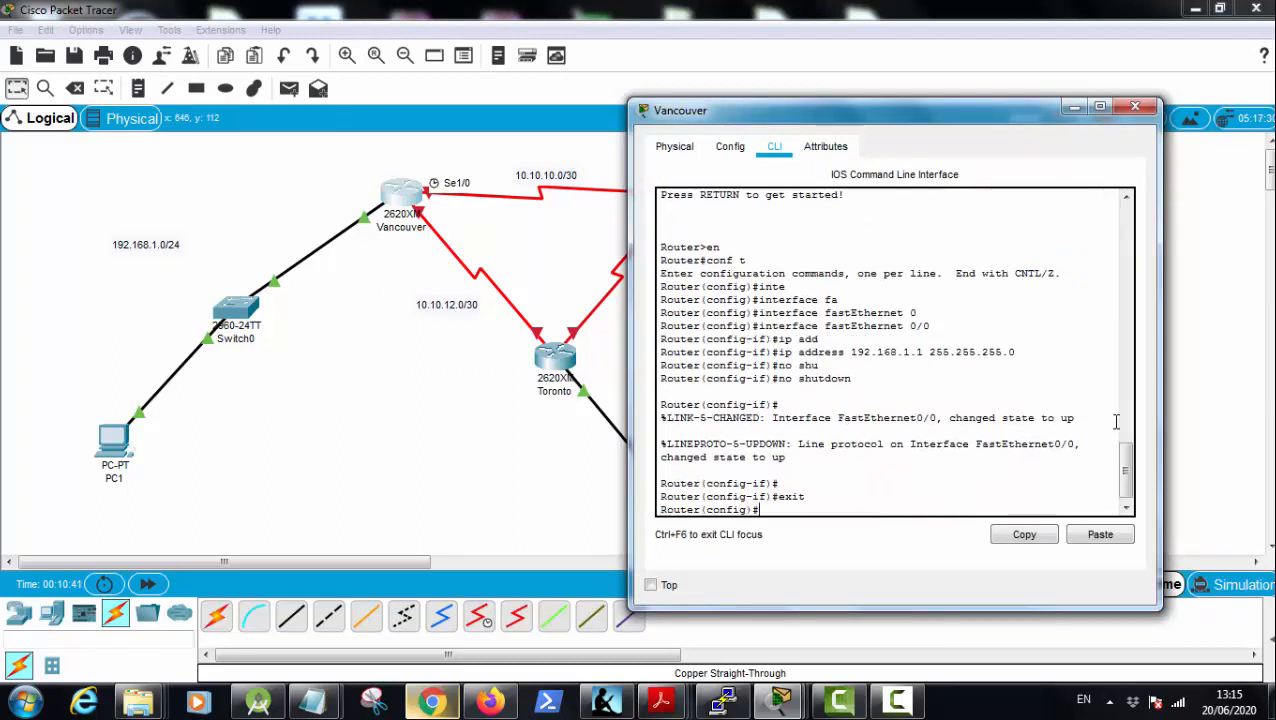
Step: Enter configuration of interface serial 1/0 on Vancouver
text(in)
key(Tab)
text(se)
key(Tab)
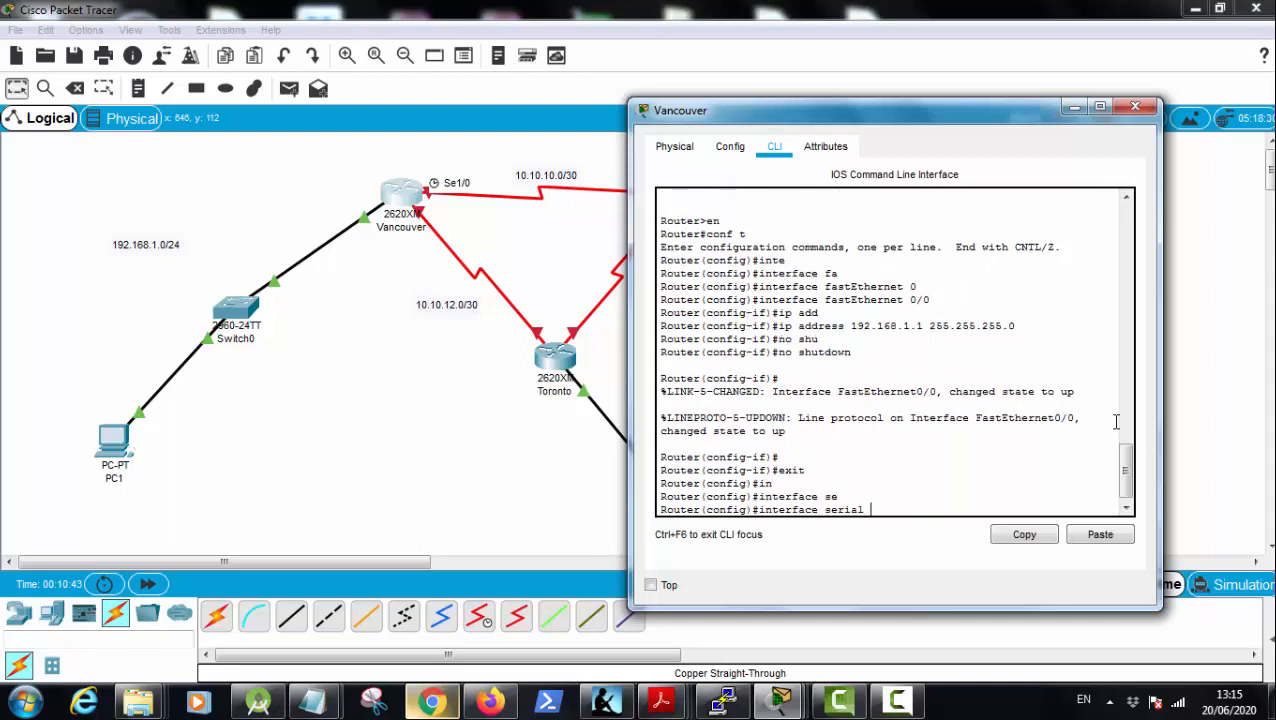
text(0/1)
key(BackSpace)
key(BackSpace)
key(BackSpace)
text(1/)
key(Return)
Step: Assign IP address 10.10.10.1 with mask 255.255.255.252 to Vancouver's serial 1/0 interface
text(ip add)
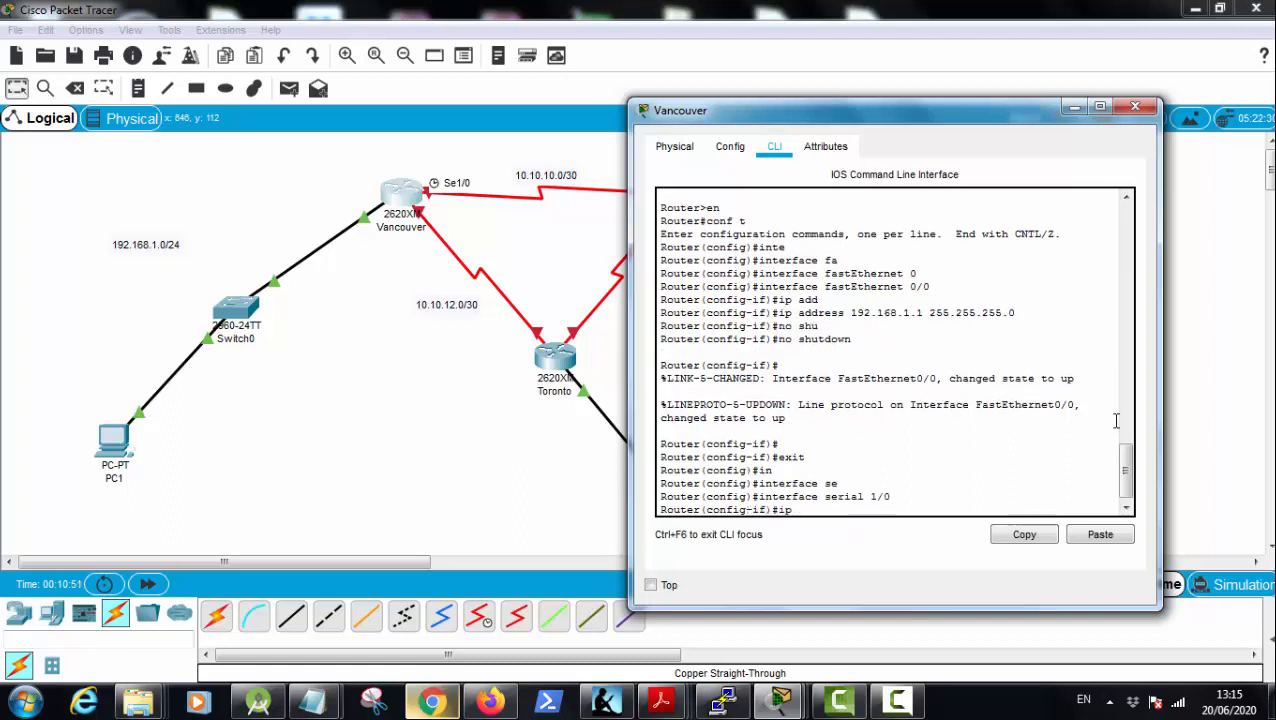
key(Tab)
text(10.10.)
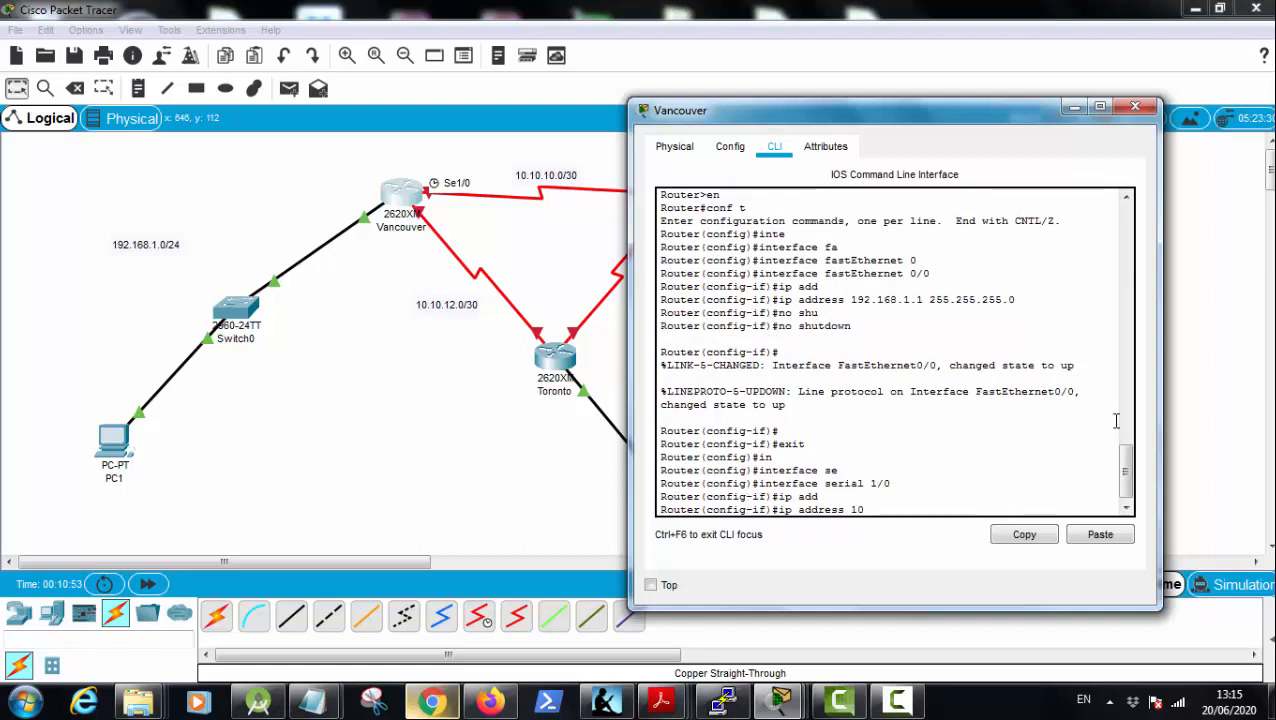
text(10.1 255.255.255.)
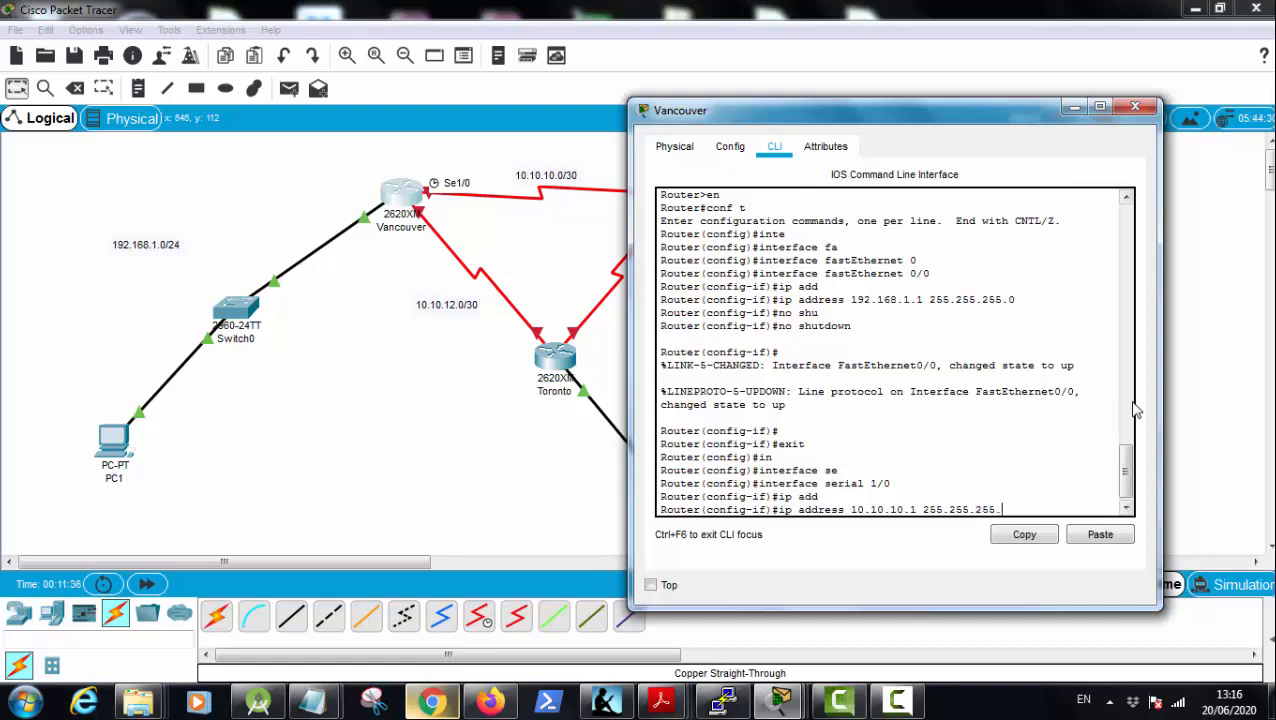
text(252)
key(Return)
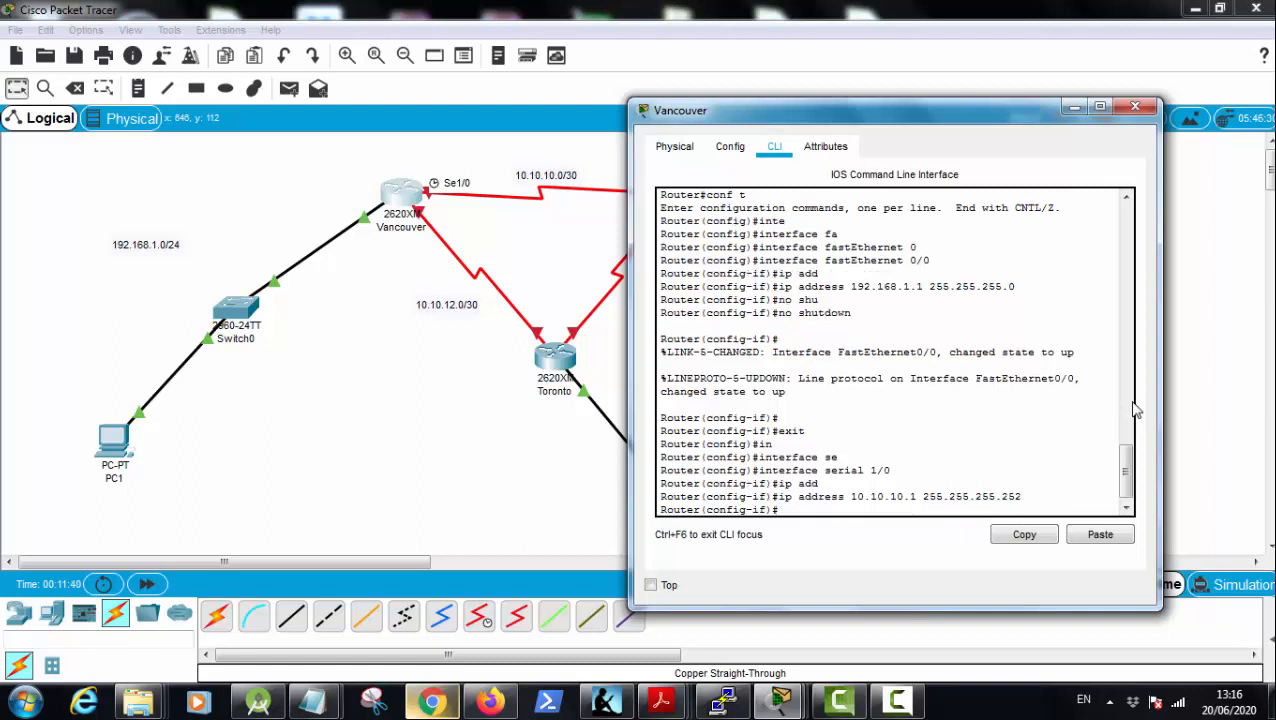
Step: Enable Vancouver's serial 1/0 interface with the no shutdown command
text(no shu)
key(Tab)
key(Return)
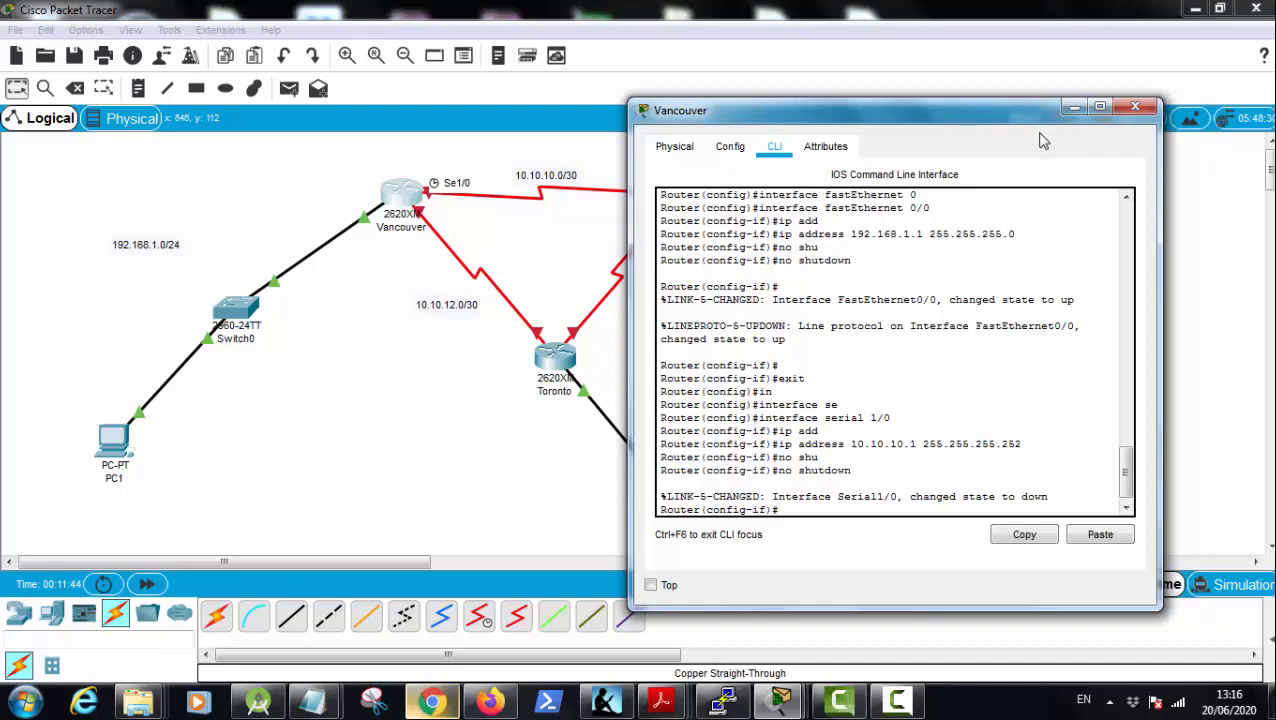
Step: Open the Montreal router's command line, exit the fastEthernet interface configuration and enter configuration of interface serial 1/0
drag(1000, 117, 791, 462)
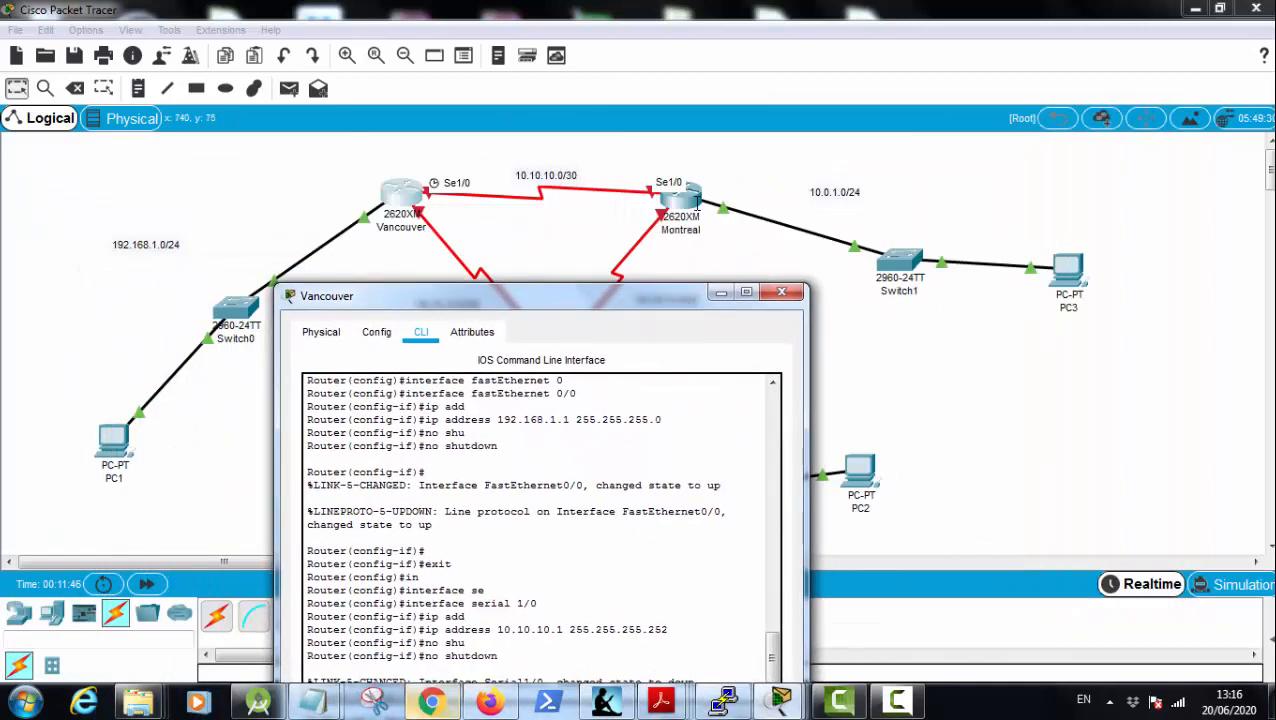
click(697, 197)
key(Return)
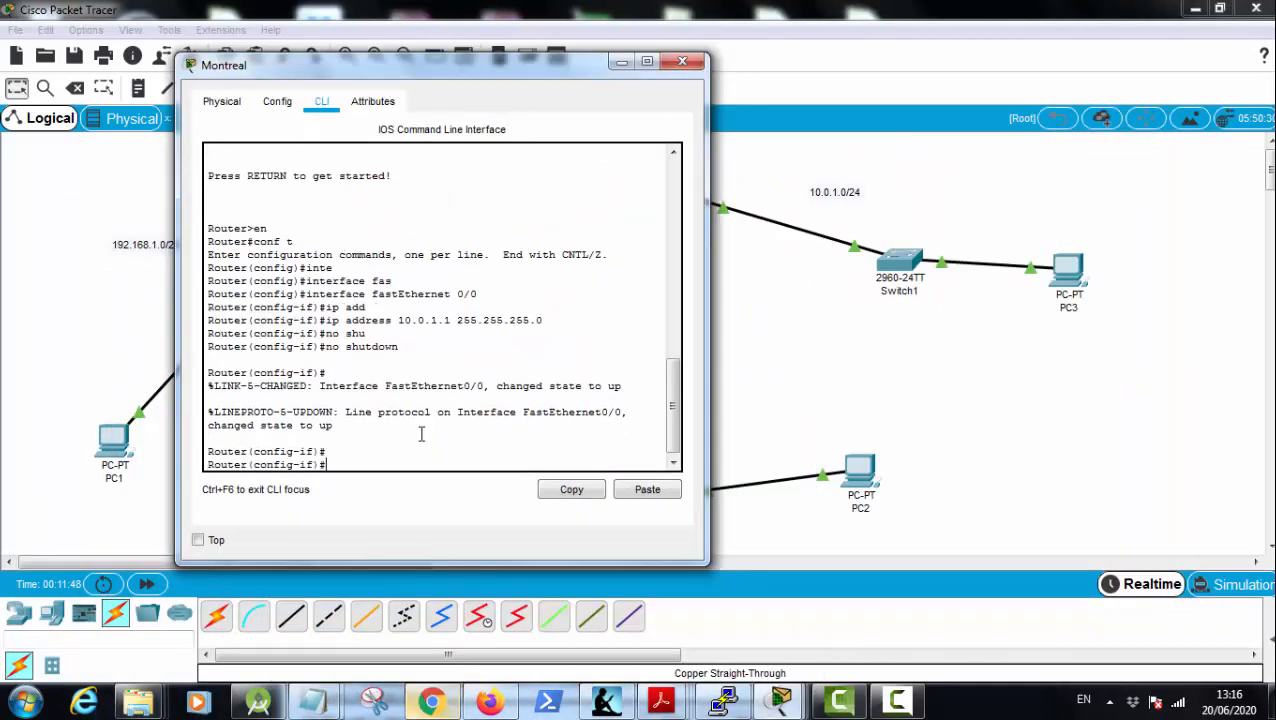
text(exit)
key(Return)
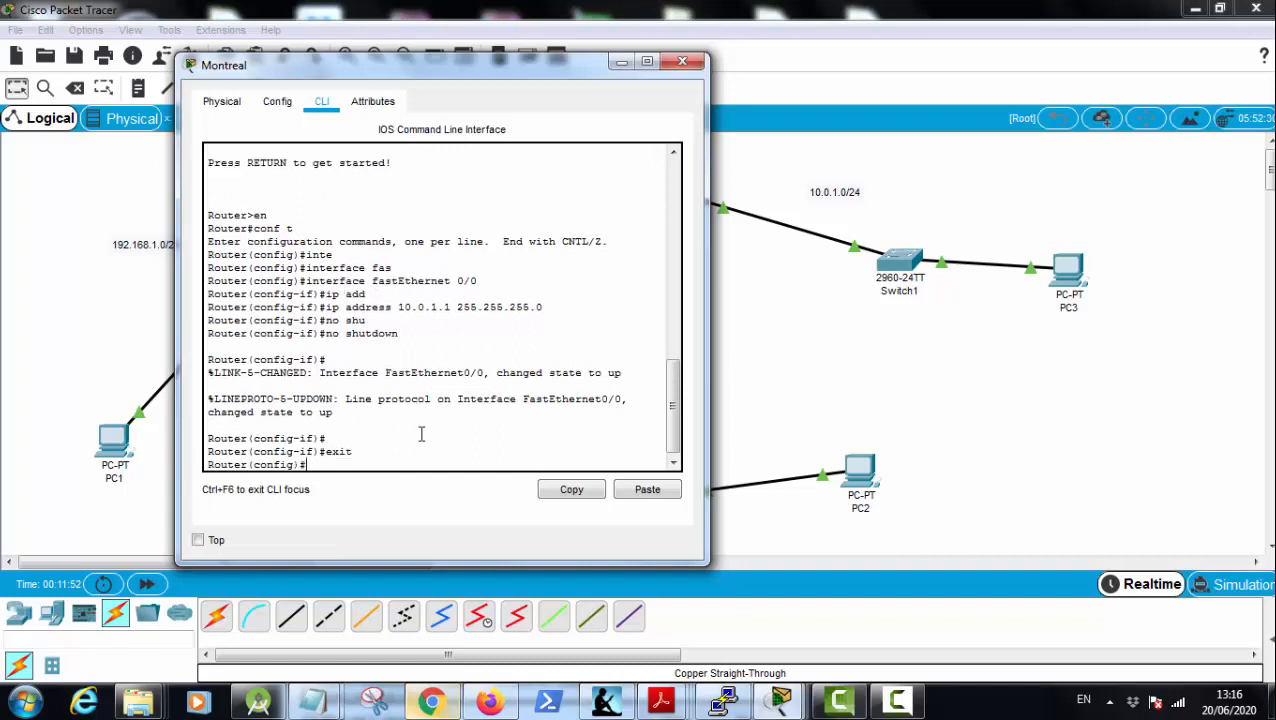
text(inter)
key(Tab)
text(se)
key(Tab)
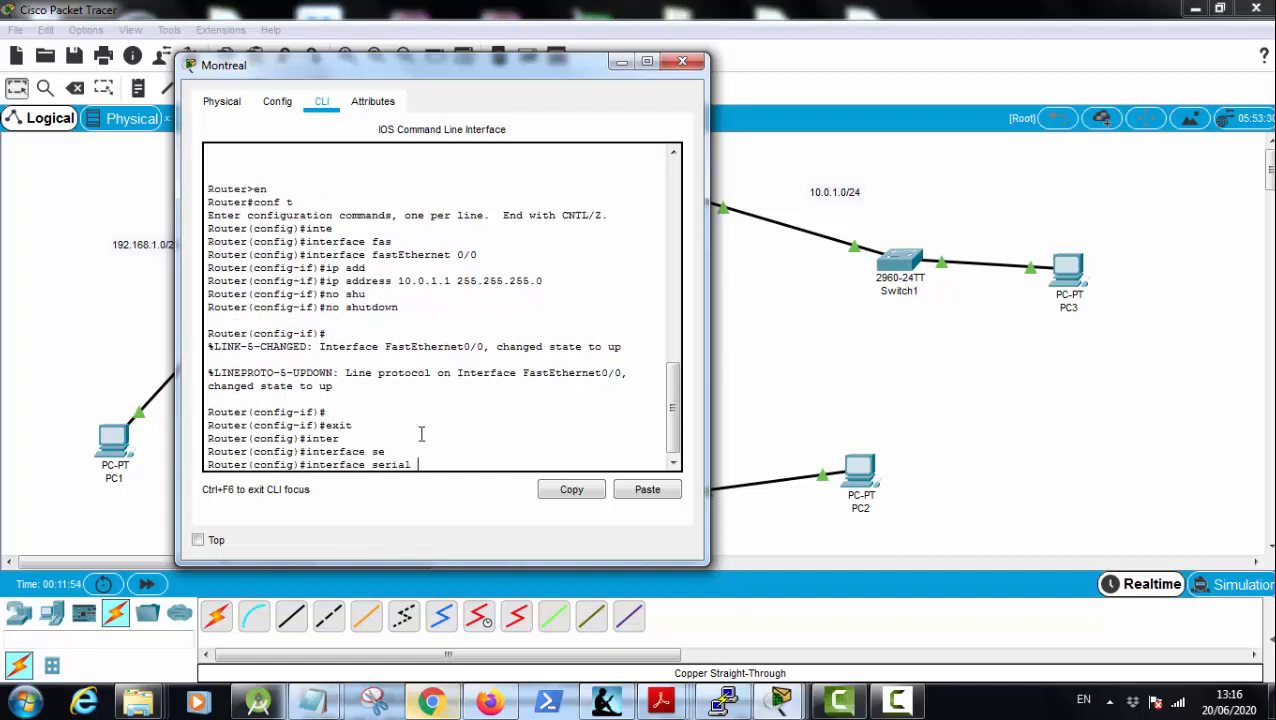
text(1/0)
key(Return)
Step: Assign IP address 10.10.10.2 with mask 255.255.255.252 to Montreal's serial 1/0 interface
text(ip add)
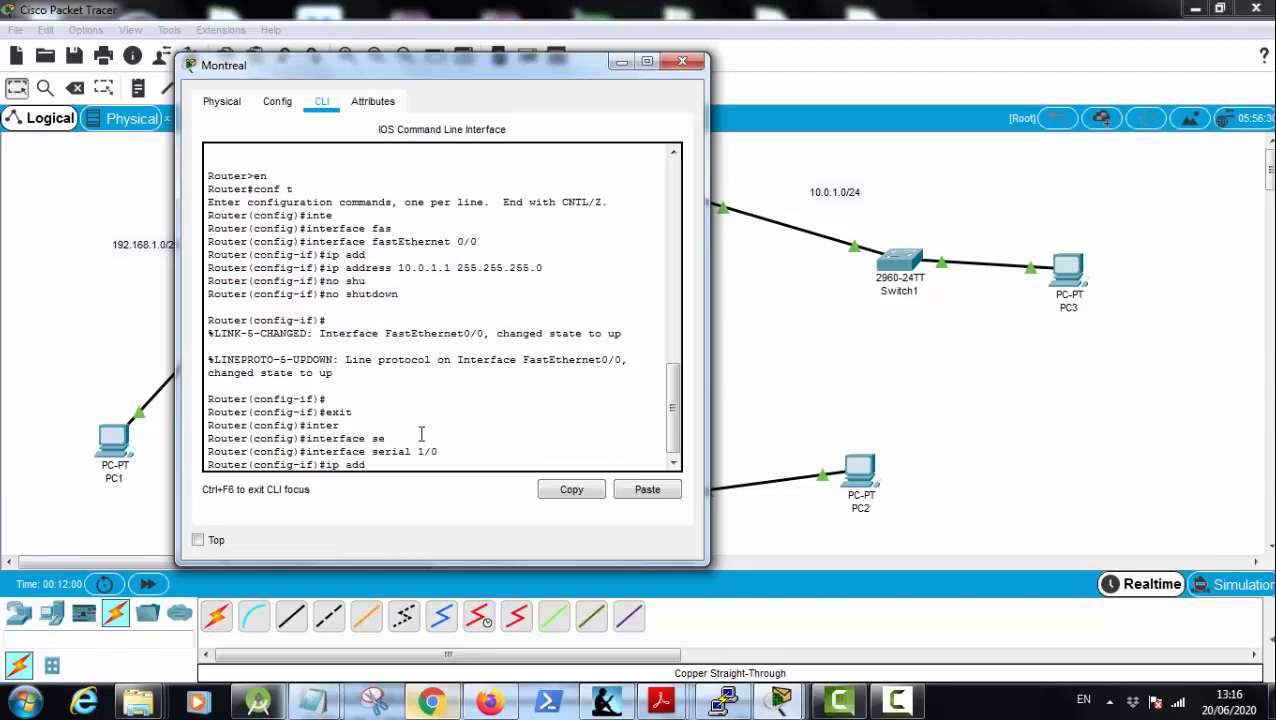
key(Tab)
text(10.10)
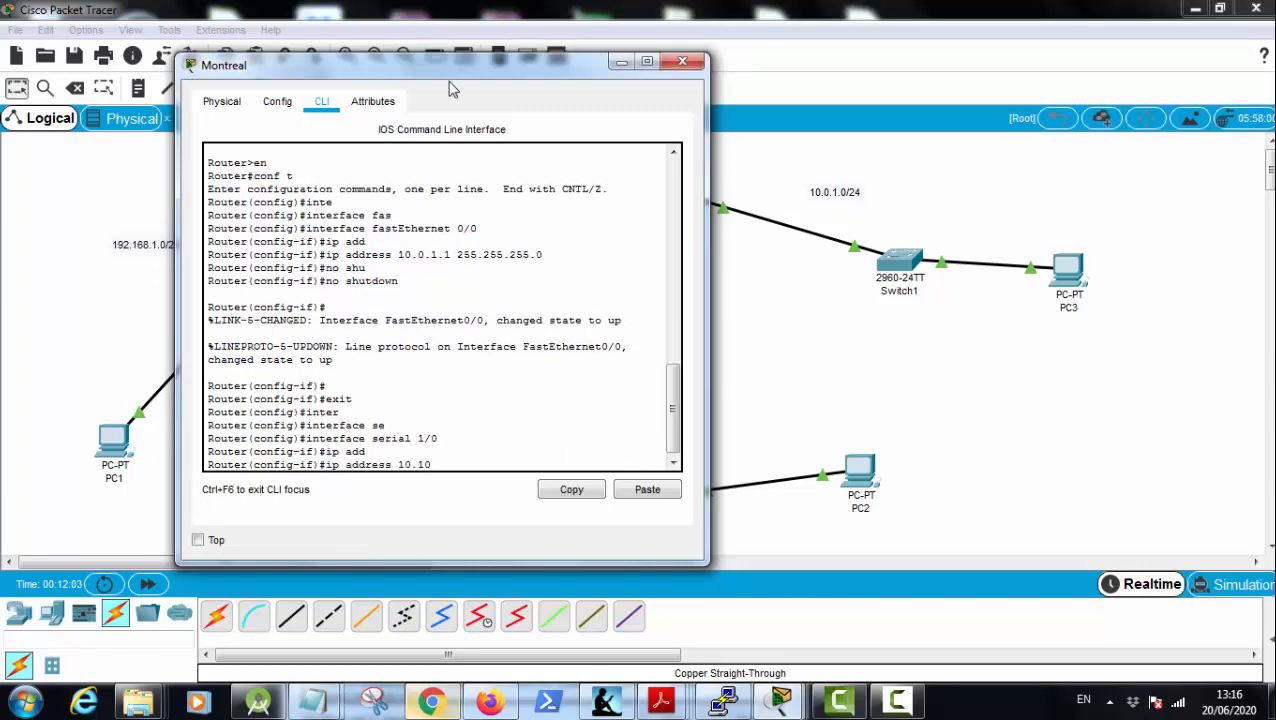
drag(459, 70, 268, 63)
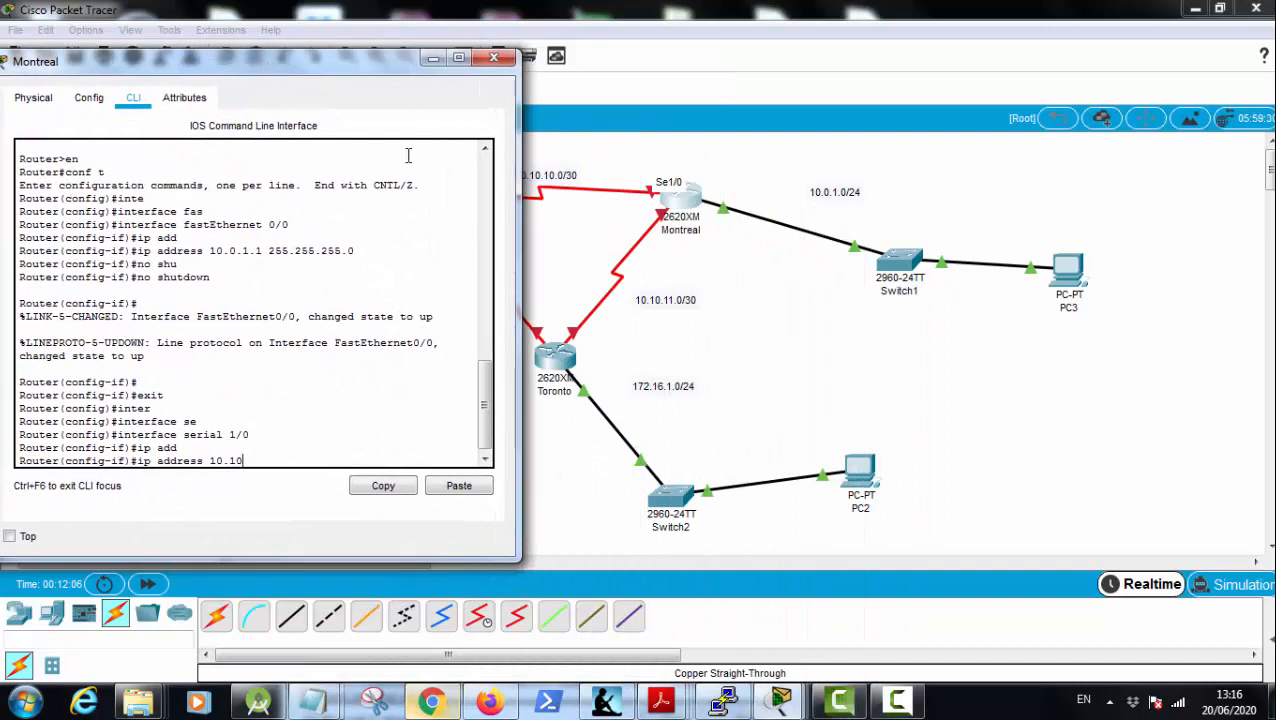
text(.10.2 255.255.255.252)
key(Return)
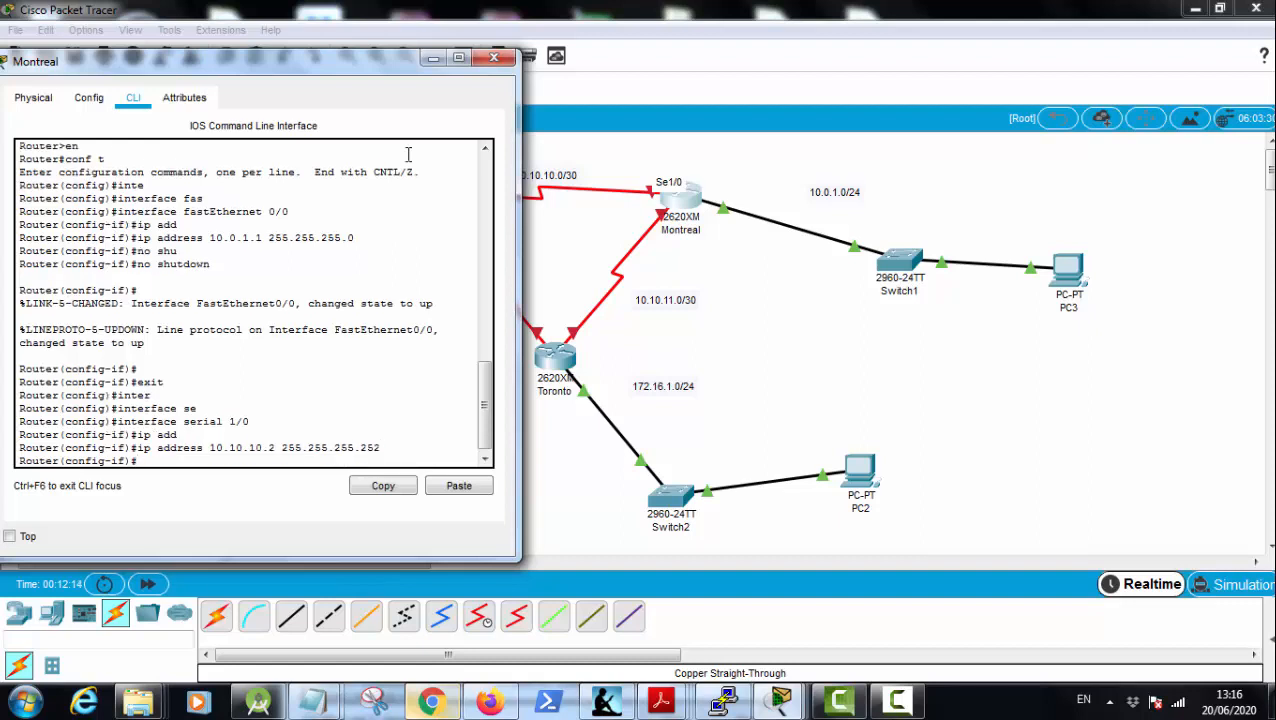
Step: Enable Montreal's serial 1/0 interface with the no shutdown command and exit to global configuration mode
text(no shu)
key(Tab)
key(Return)
key(Return)
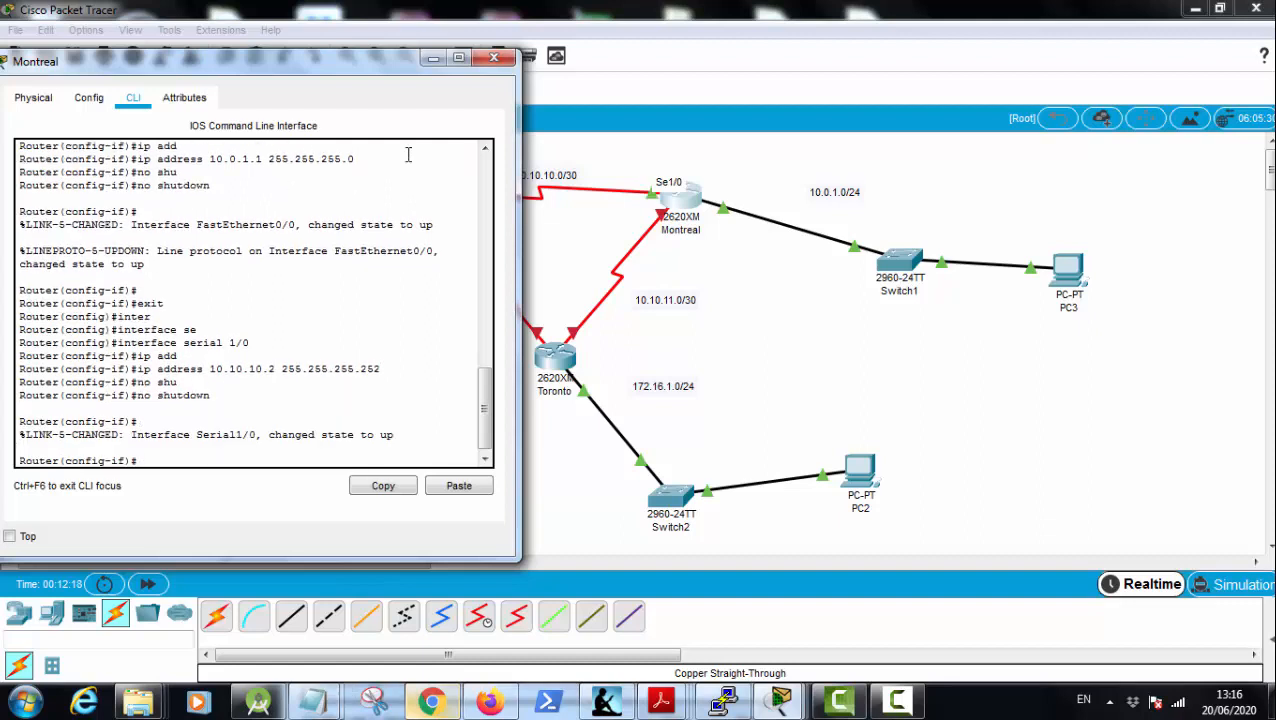
text(exit)
key(Return)
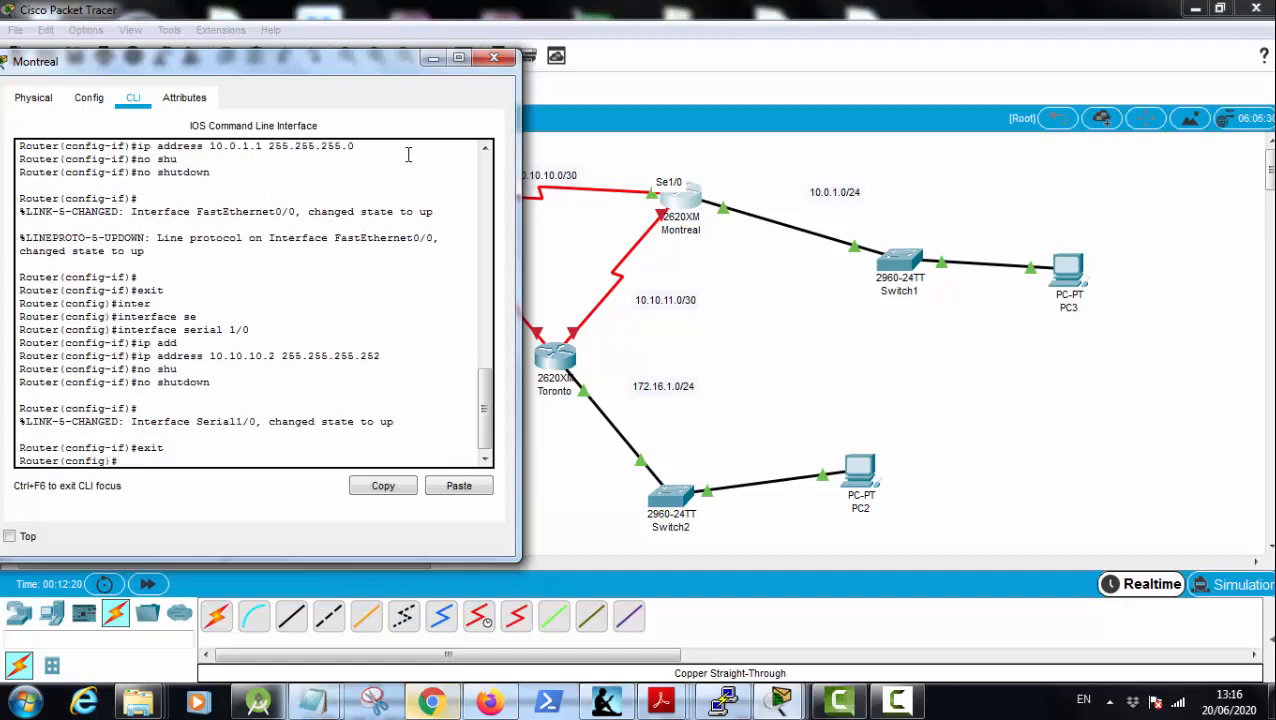
Step: Try to ping 10.10.10.1 from Montreal's global configuration mode
text(ping 10)
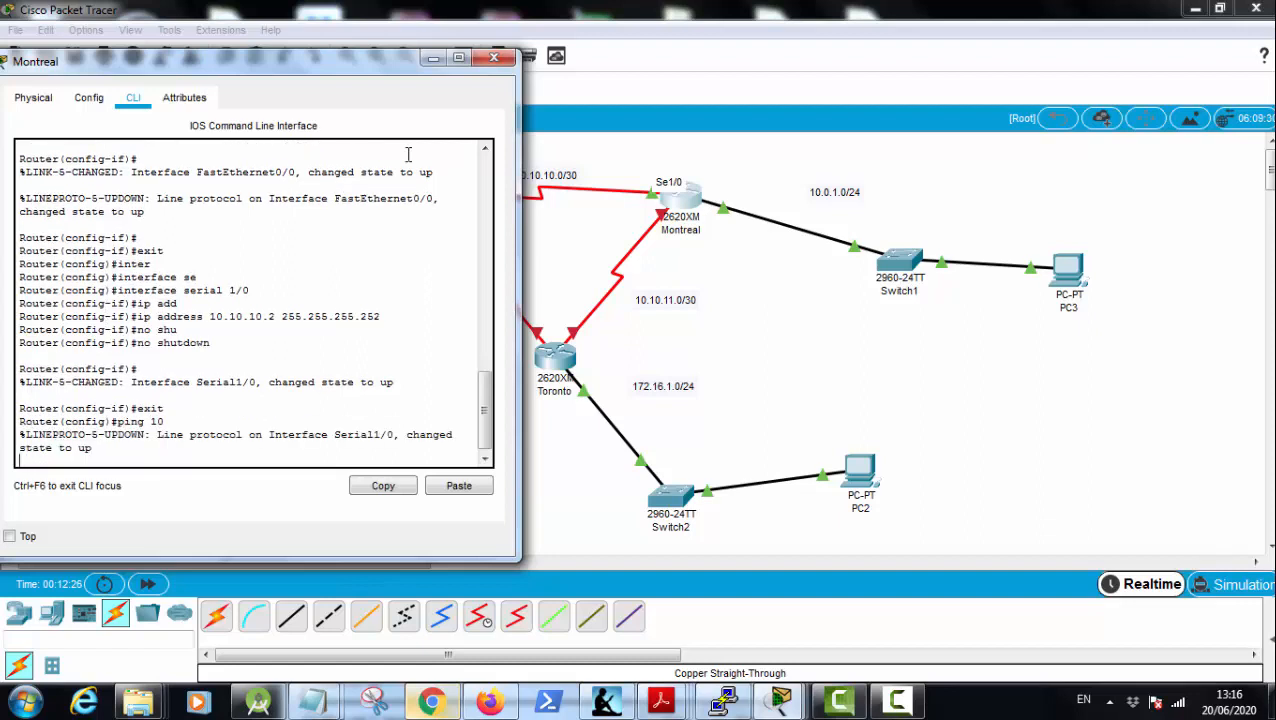
key(Return)
key(Return)
key(Return)
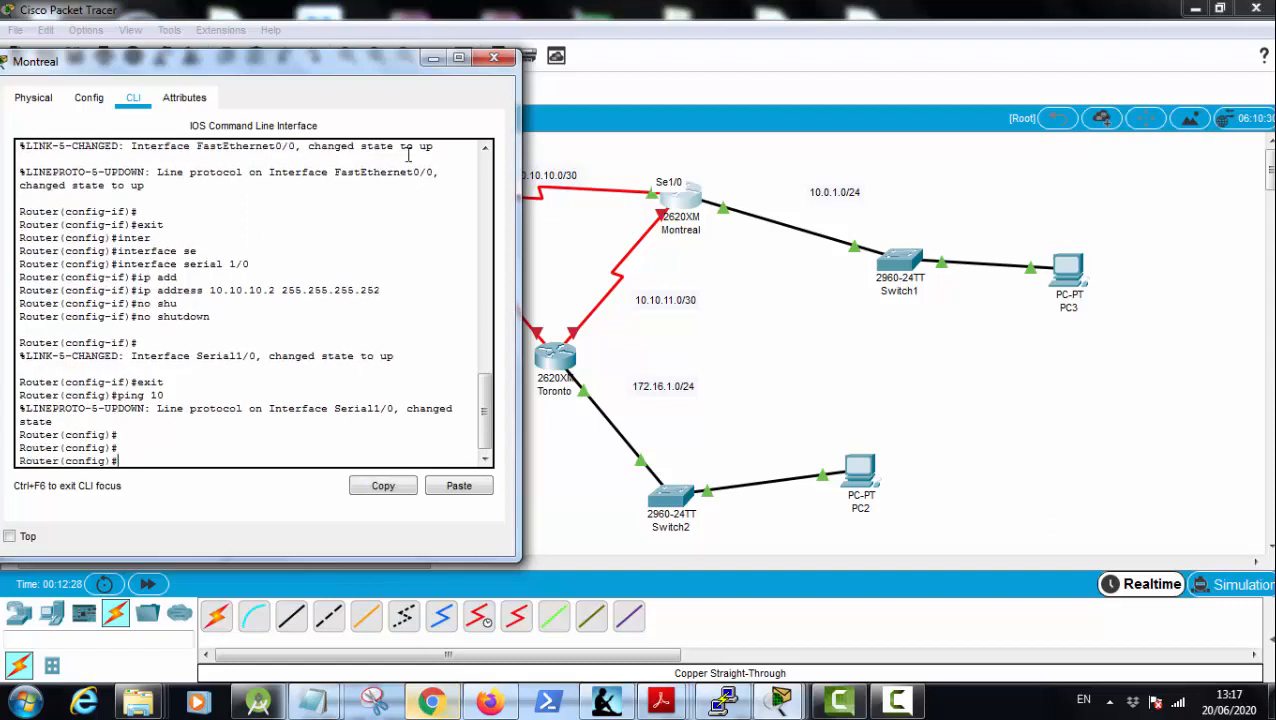
text(ping)
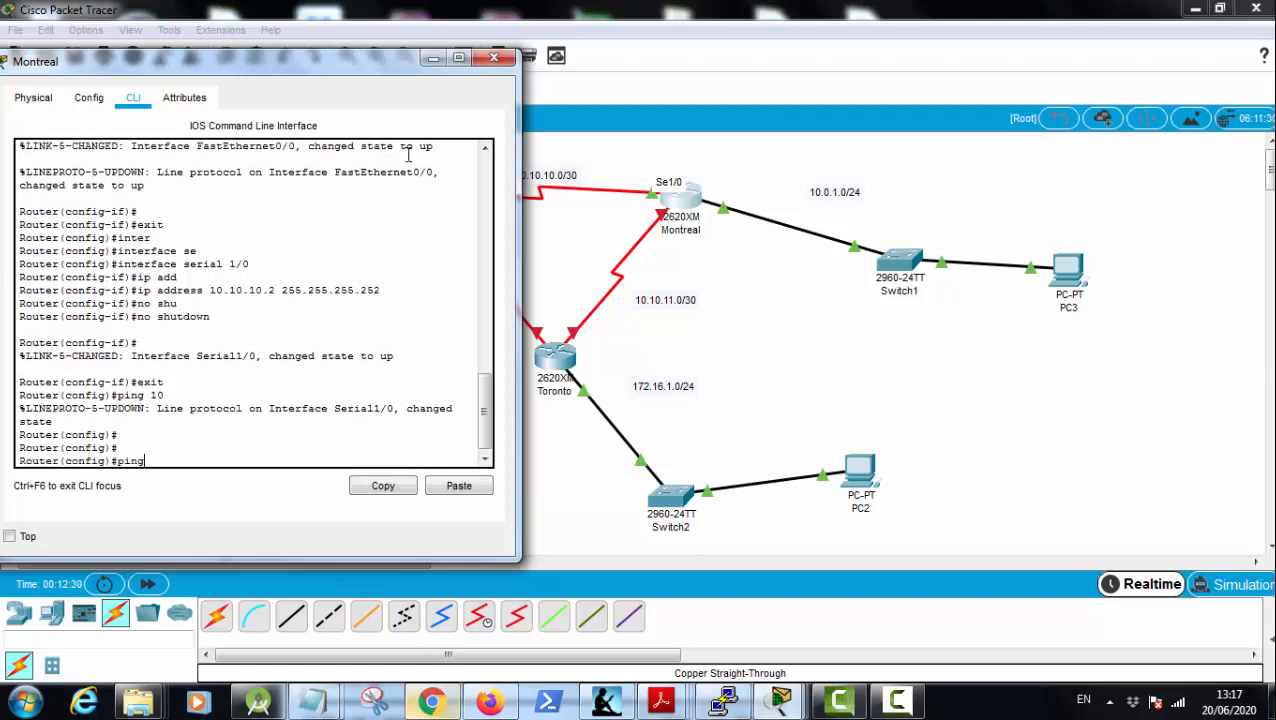
text( 10.10.10.1)
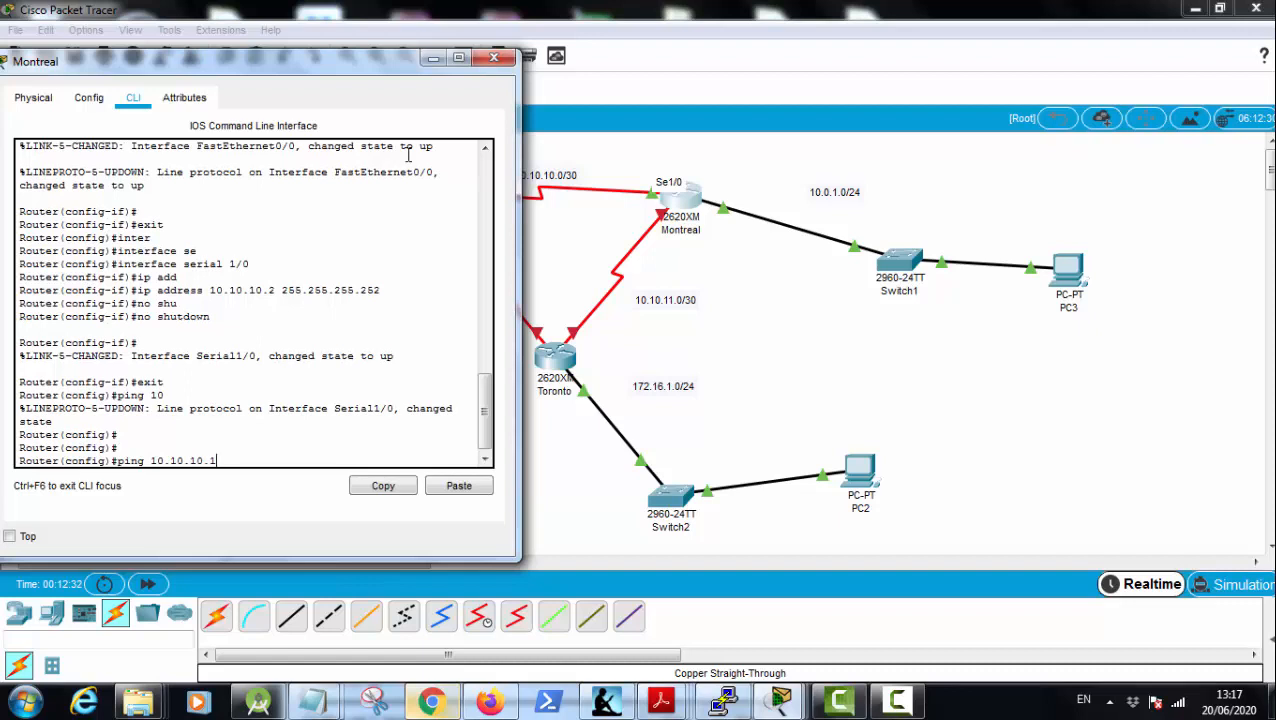
key(Return)
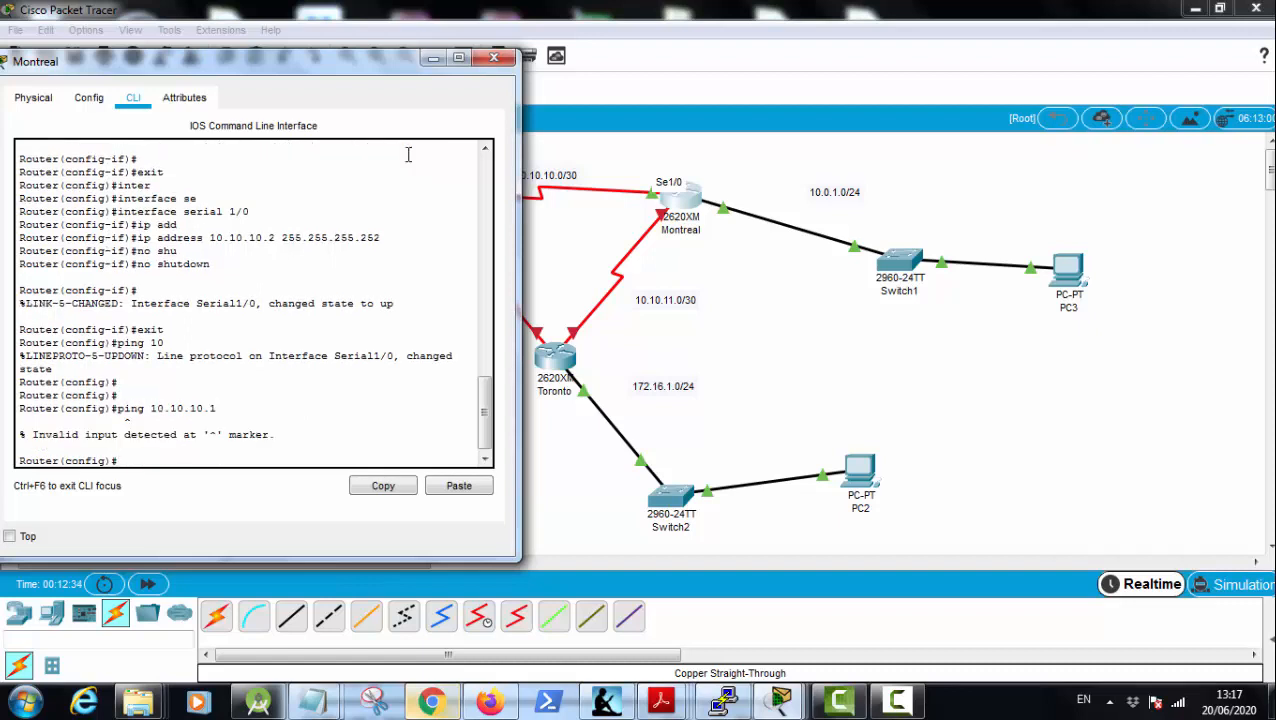
Step: Exit Montreal's configuration mode and ping Vancouver's serial address 10.10.10.1 from the privileged prompt
text(exit)
key(Return)
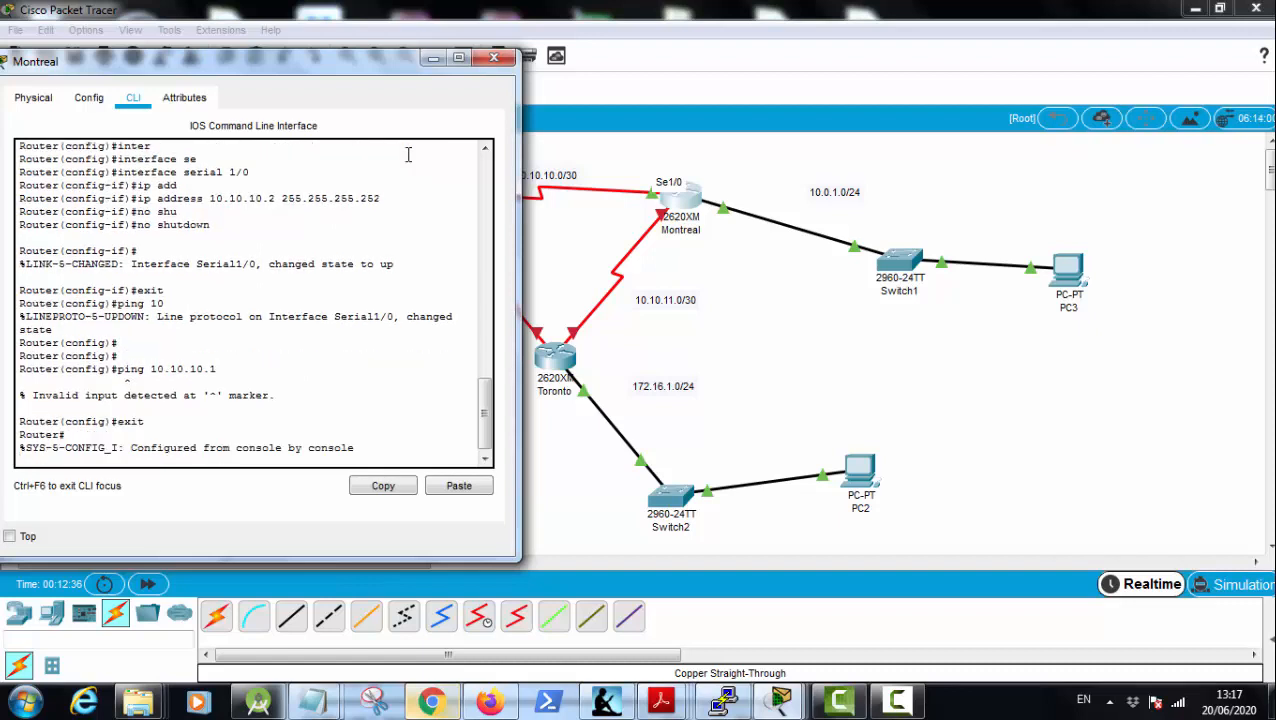
key(Return)
key(Return)
text(ping)
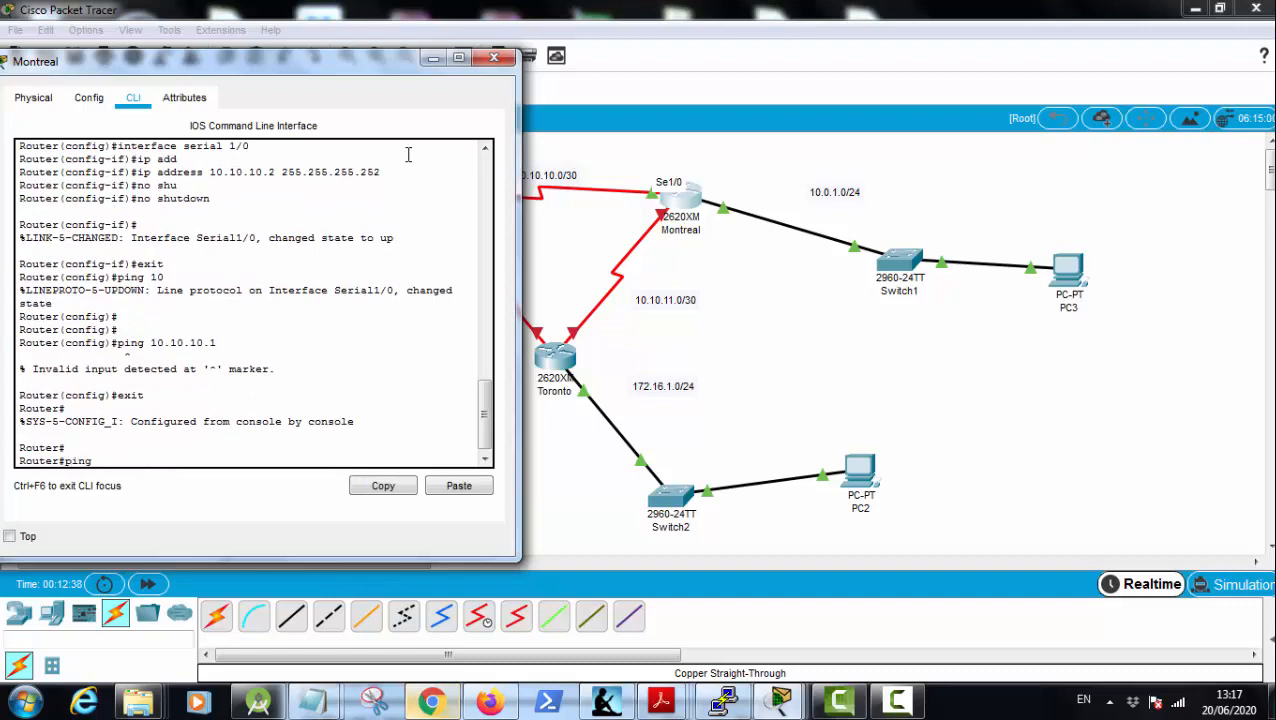
text( 10.10.10.1)
key(Return)
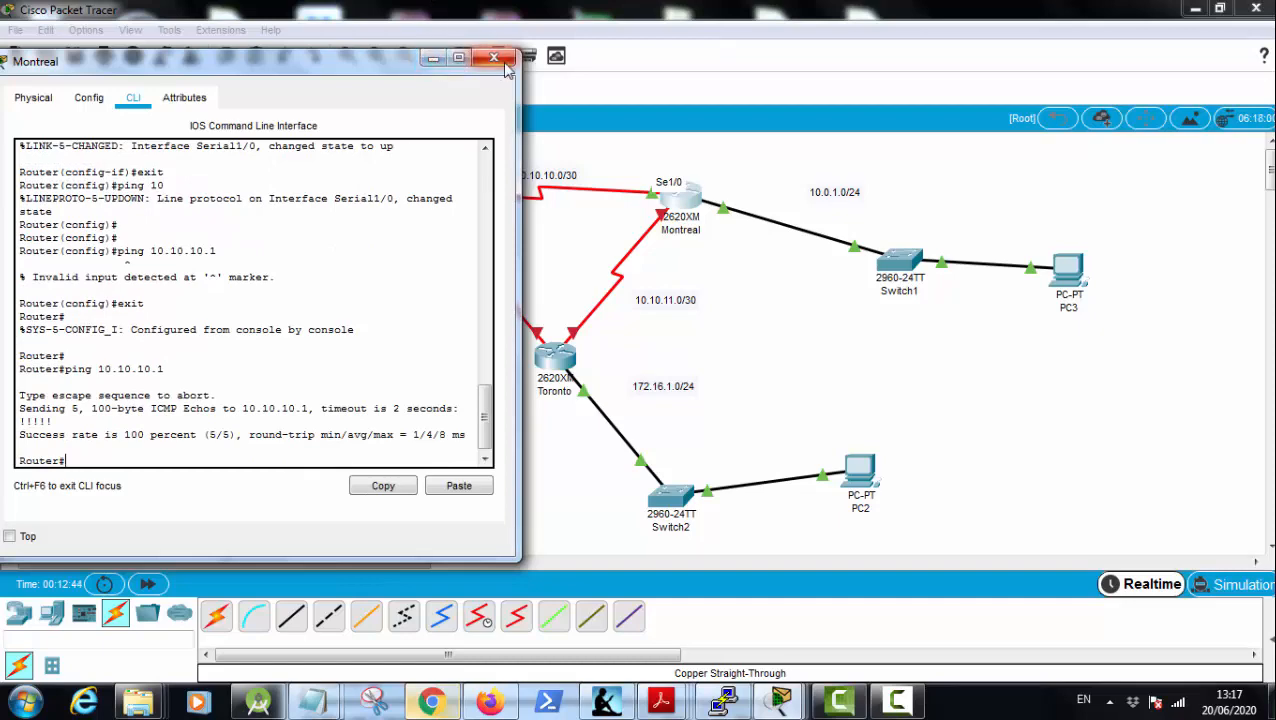
Step: Put Montreal back into global configuration mode with conf t, and check the port labels of the Montreal–Toronto serial link
drag(373, 68, 581, 199)
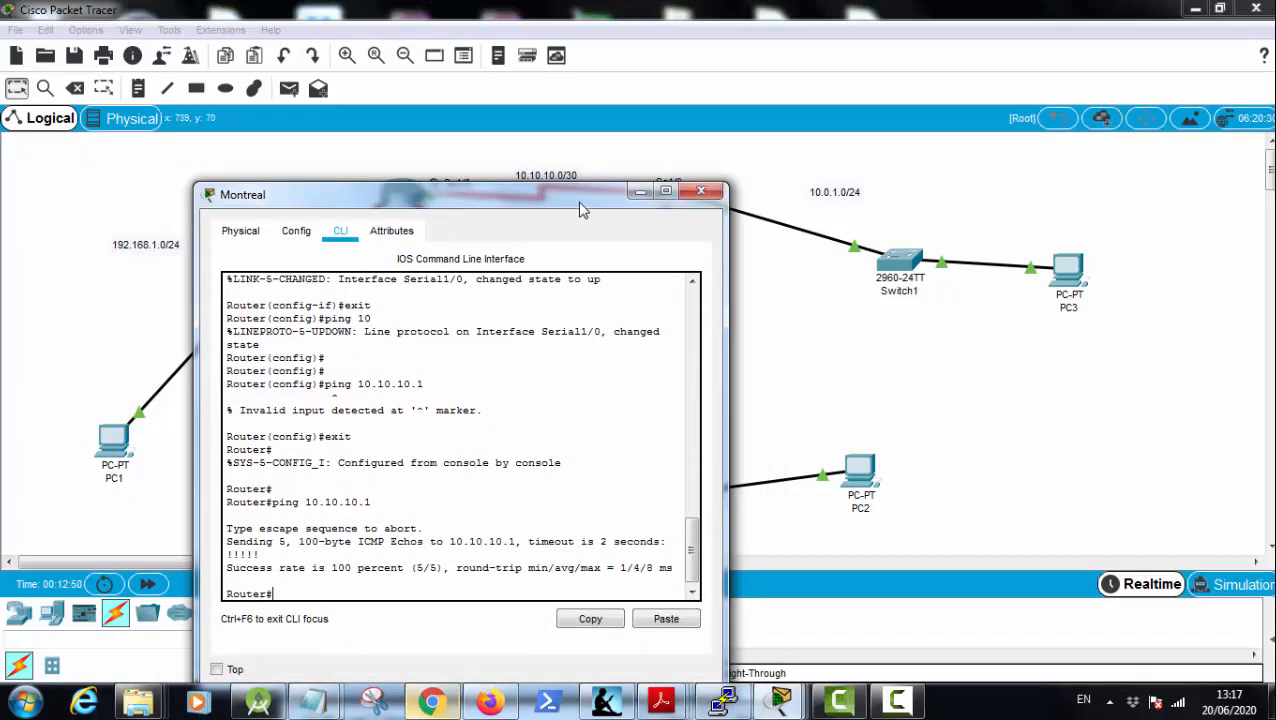
drag(583, 200, 461, 111)
text(conf t)
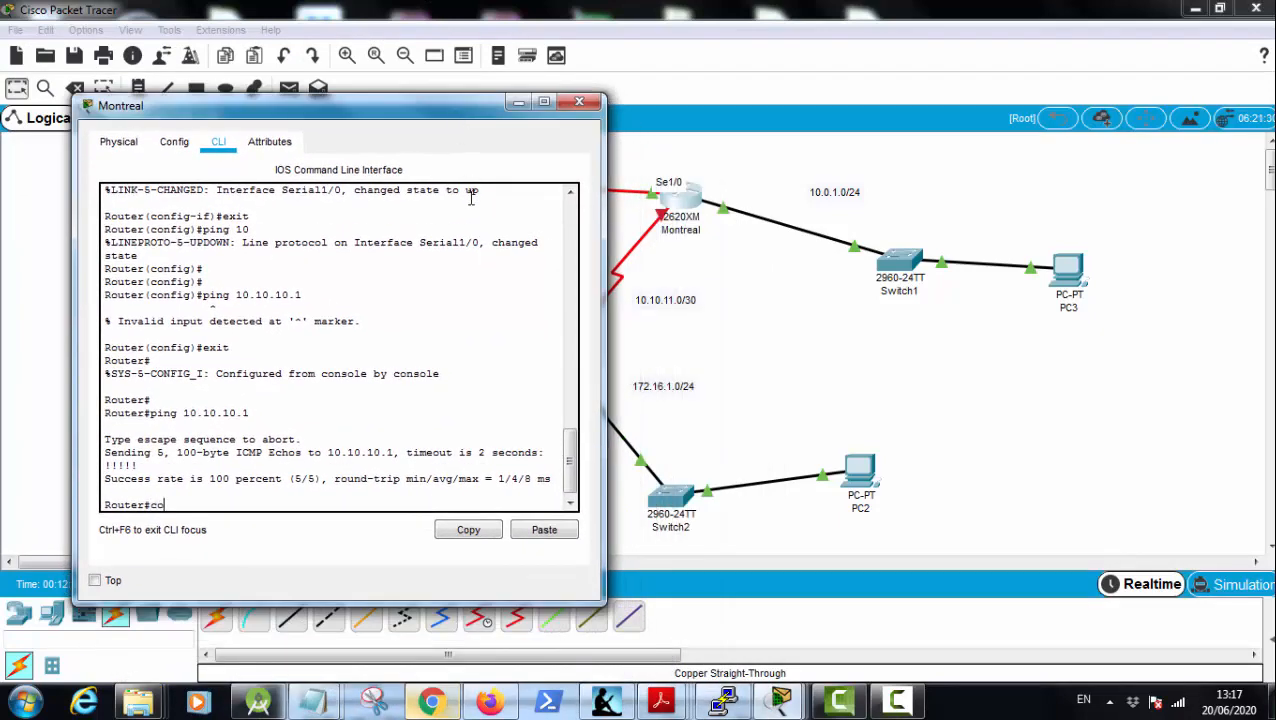
key(Return)
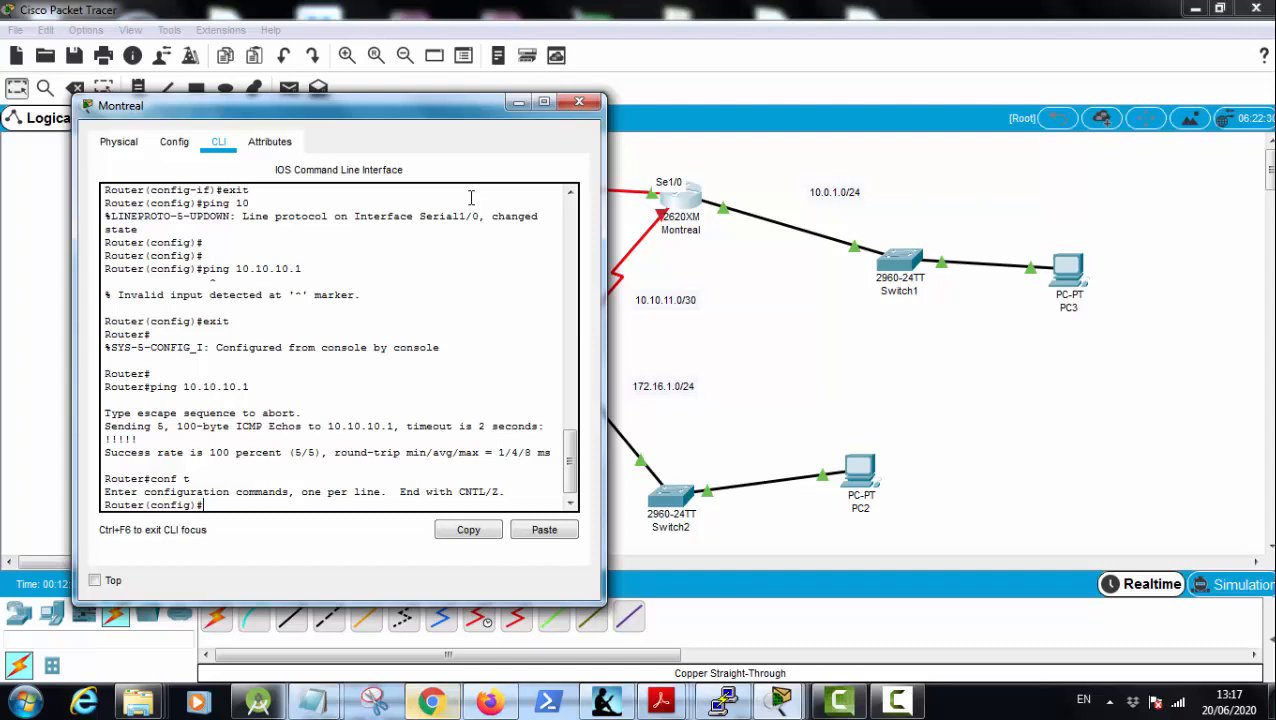
click(748, 264)
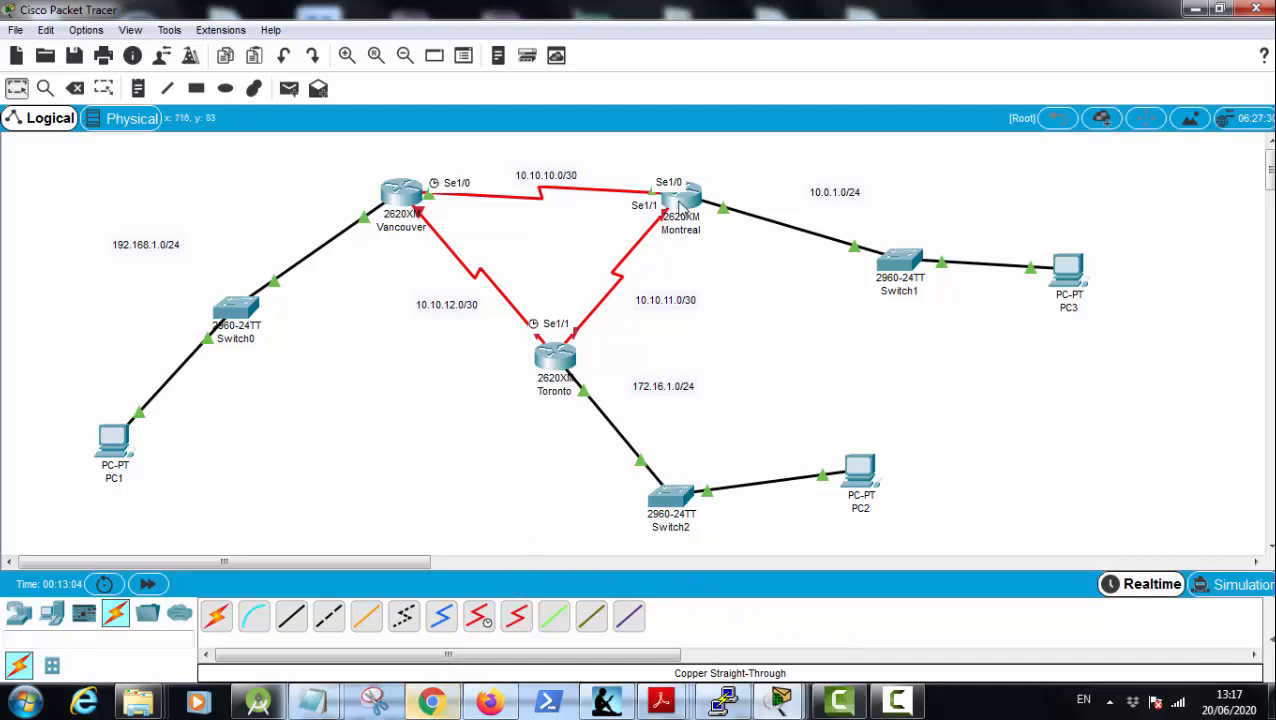
Step: Reopen Montreal's command line and enter configuration of interface serial 1/1
click(683, 205)
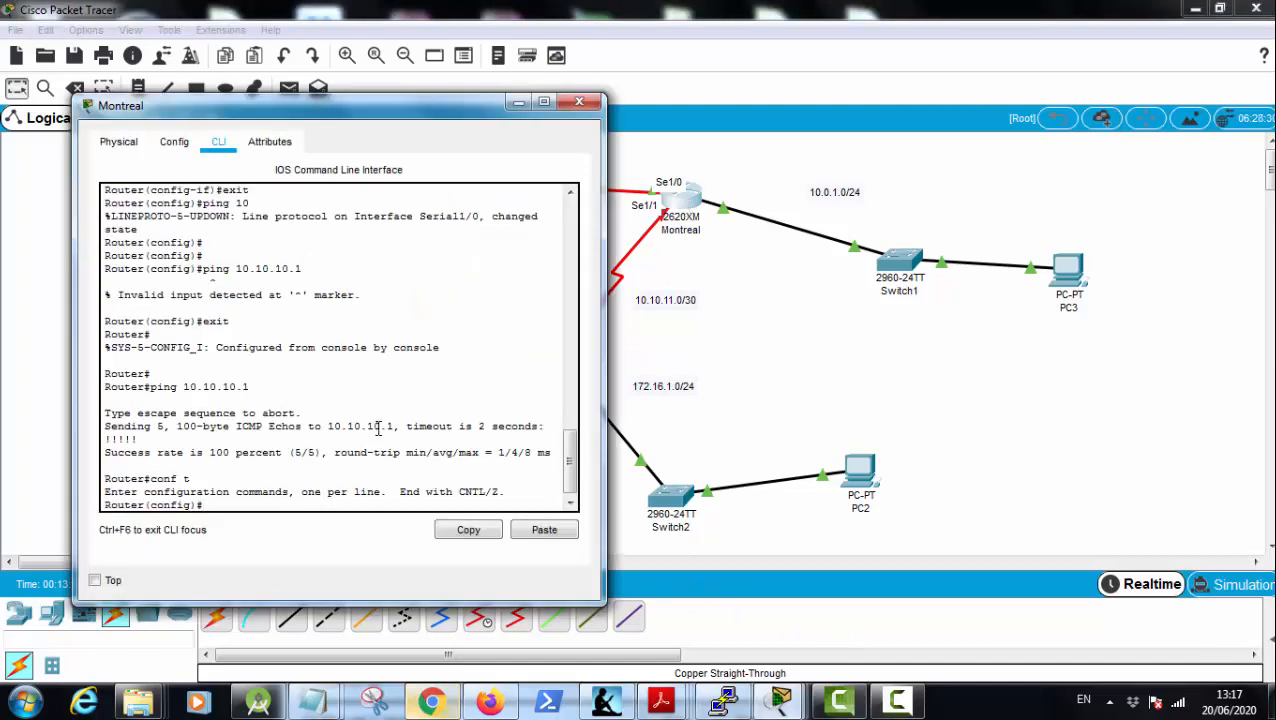
text(inty)
key(Tab)
key(BackSpace)
key(BackSpace)
key(Tab)
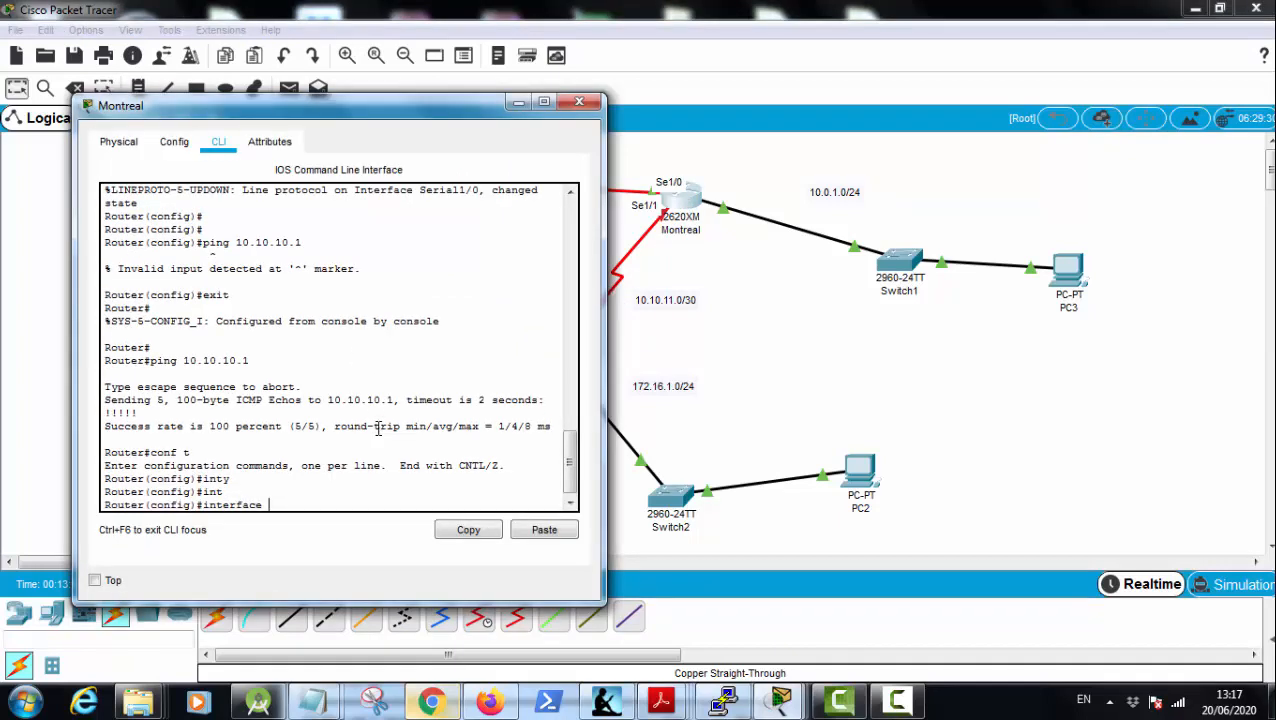
text(ser)
key(Tab)
text(1/1)
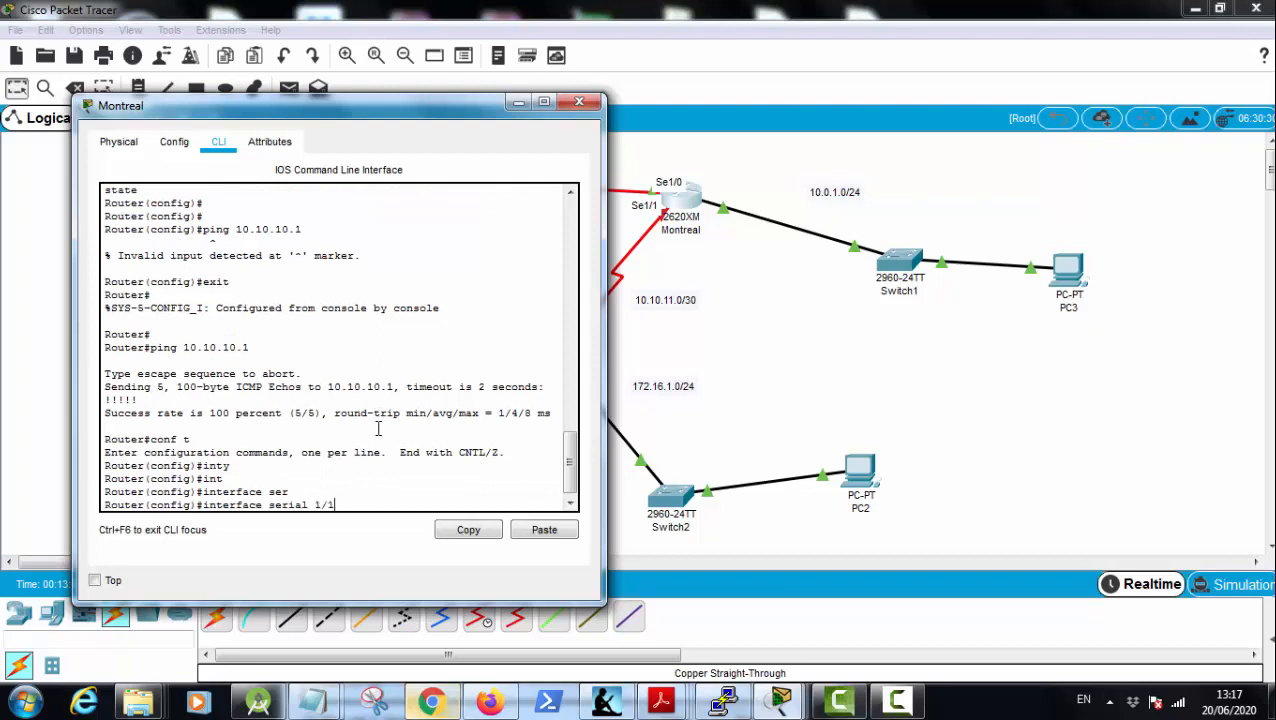
key(Return)
Step: Try to assign the address 10.10.10.11.1 with mask 255.255.255.252 to Montreal's serial 1/1 interface
text(ip add)
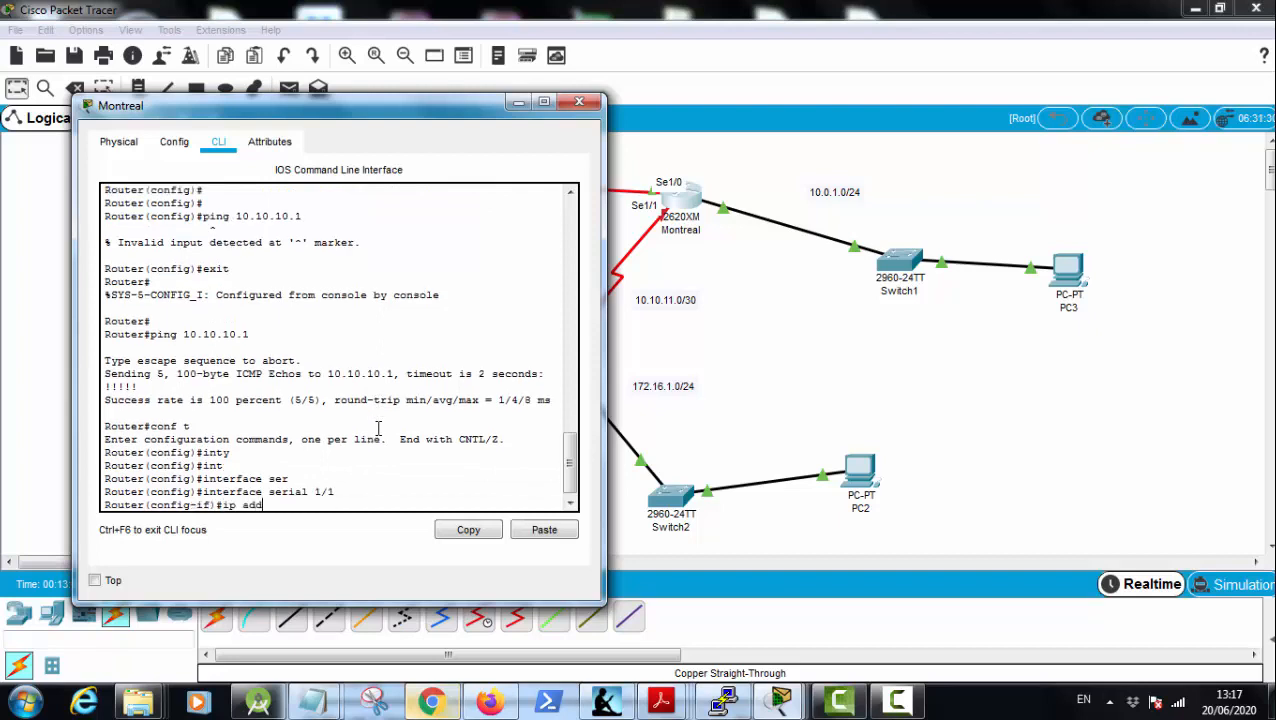
key(Tab)
text(10.)
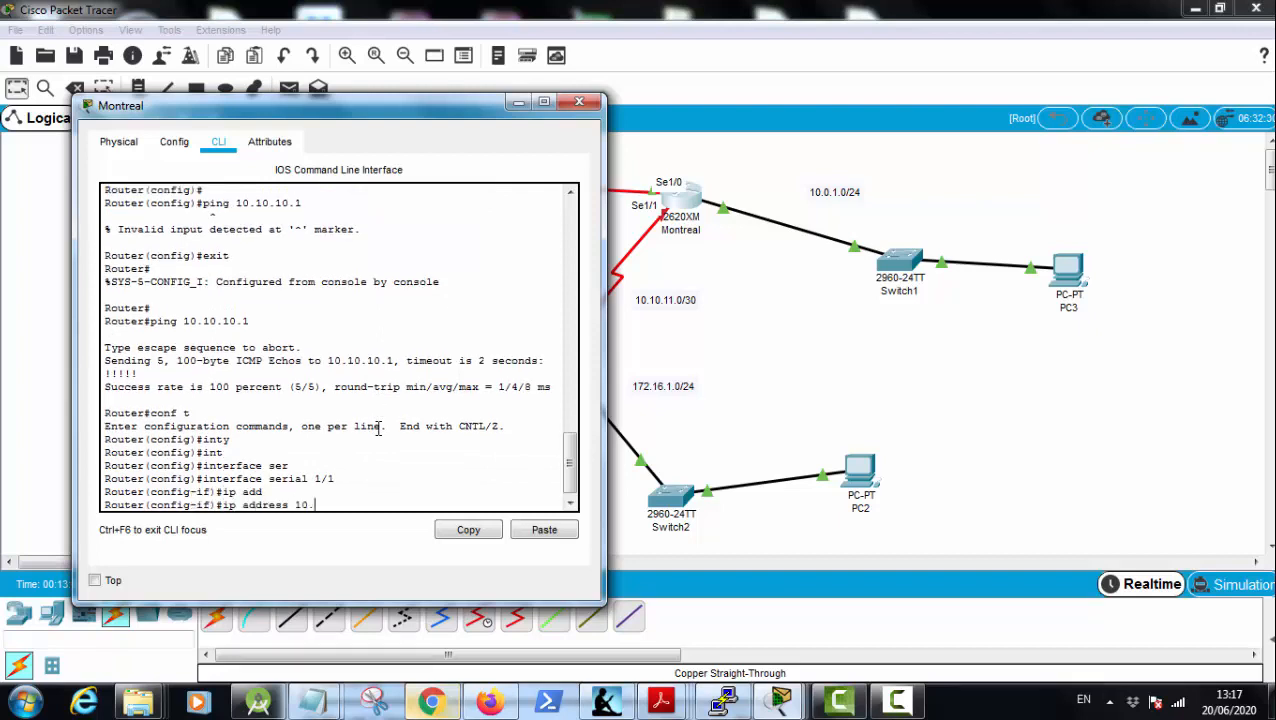
text(10.10.11.1 255.25)
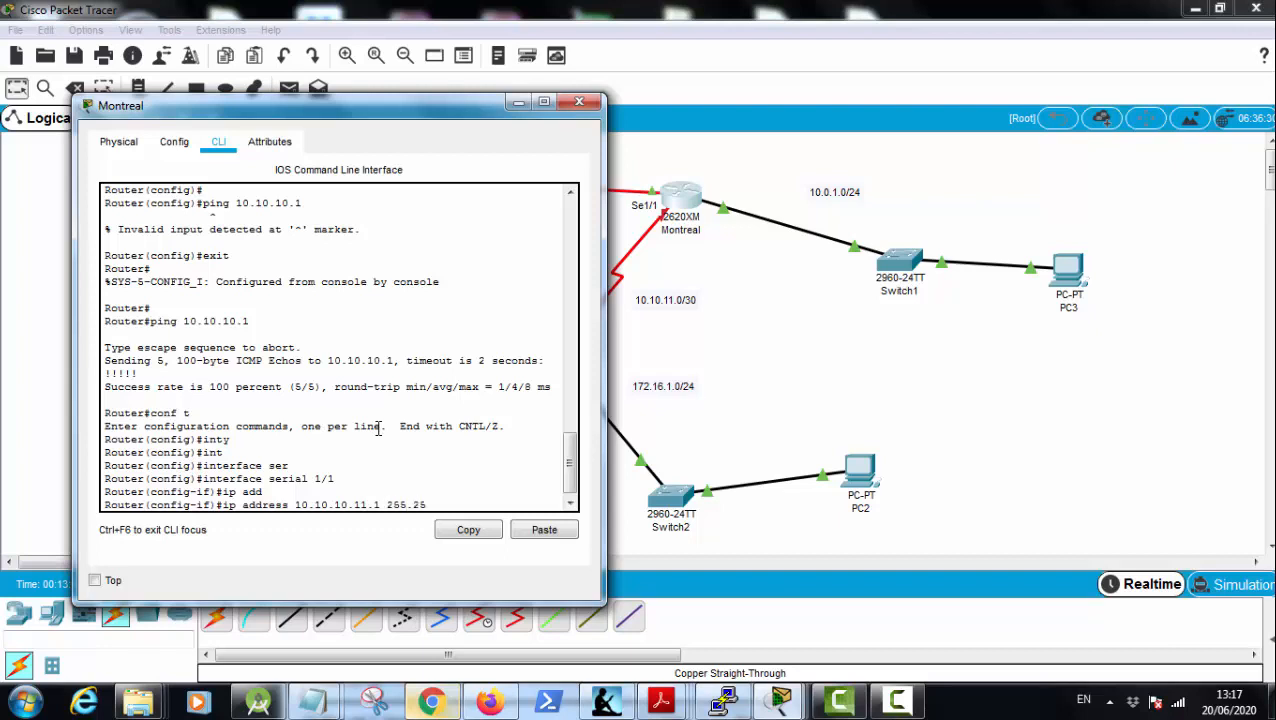
text(5.255.252)
key(Return)
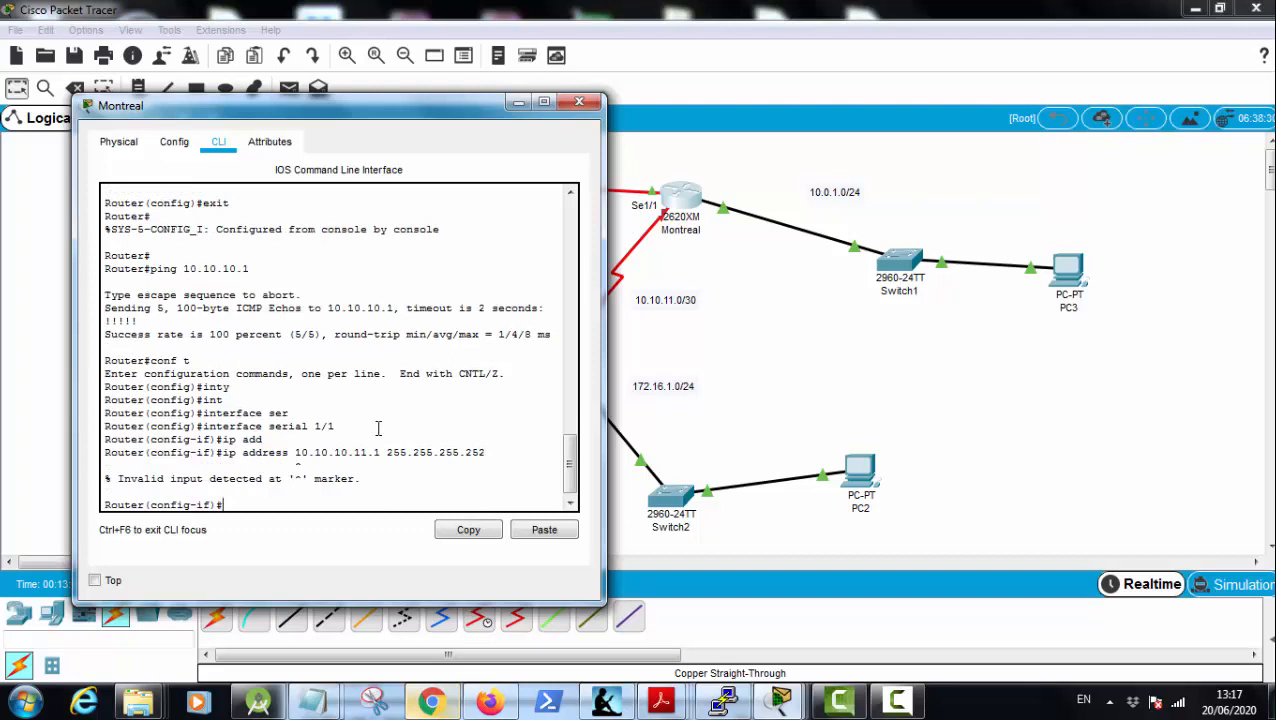
Step: Recall the address command and correct it to assign 10.10.11.1 255.255.255.252 to Montreal's serial 1/1 interface
key(Up)
key(Left)
key(Left)
key(Left)
key(Left)
key(Left)
key(Left)
key(Left)
key(Left)
key(Left)
key(Left)
key(Left)
key(Left)
key(Left)
key(Left)
key(Left)
key(Left)
key(Left)
key(Left)
key(Left)
key(Left)
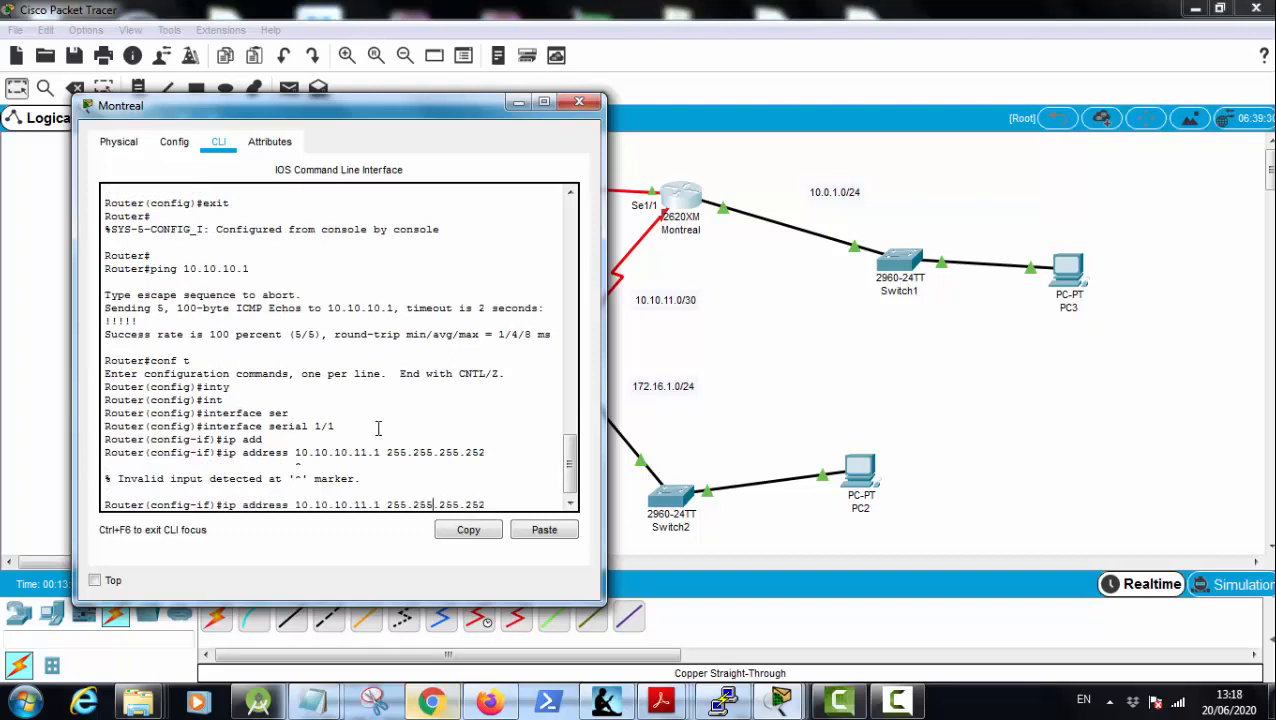
key(BackSpace)
key(BackSpace)
key(BackSpace)
key(Return)
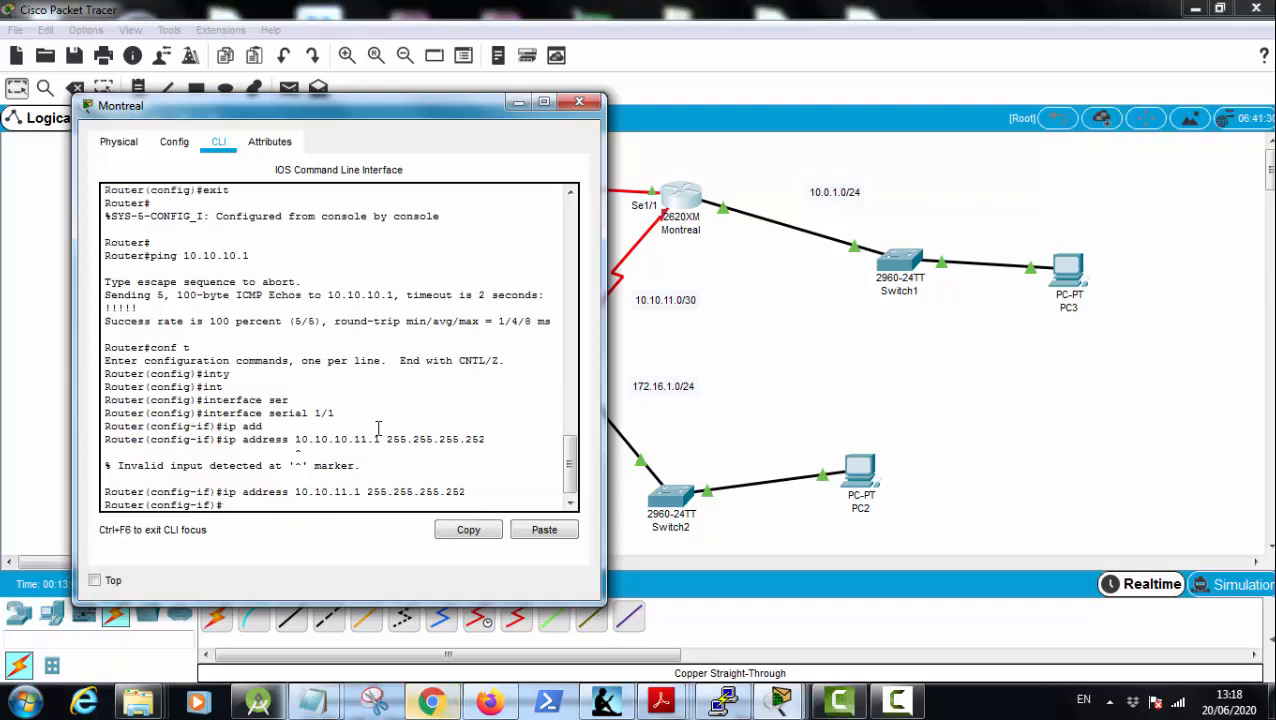
Step: Enable Montreal's serial 1/1 interface with the no shutdown command
text(no shu)
key(Tab)
key(Return)
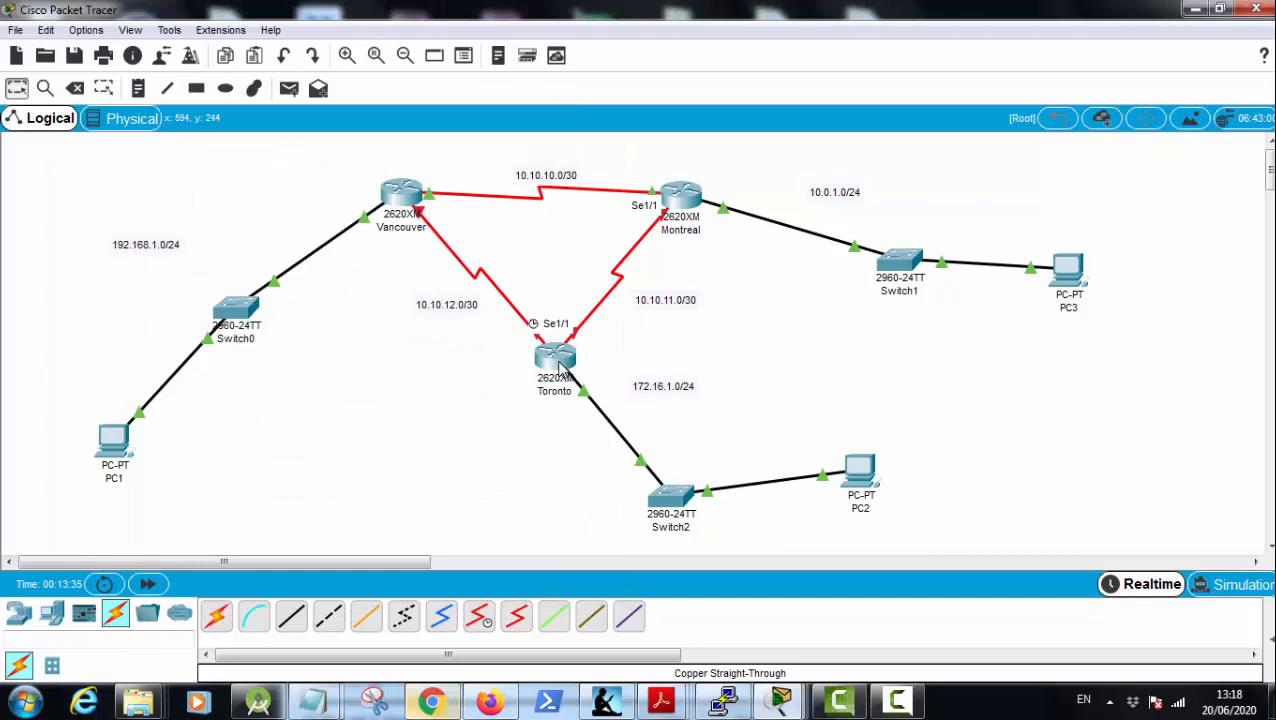
Step: Open Toronto's command line and exit FastEthernet 0/0 configuration to global configuration mode
click(562, 372)
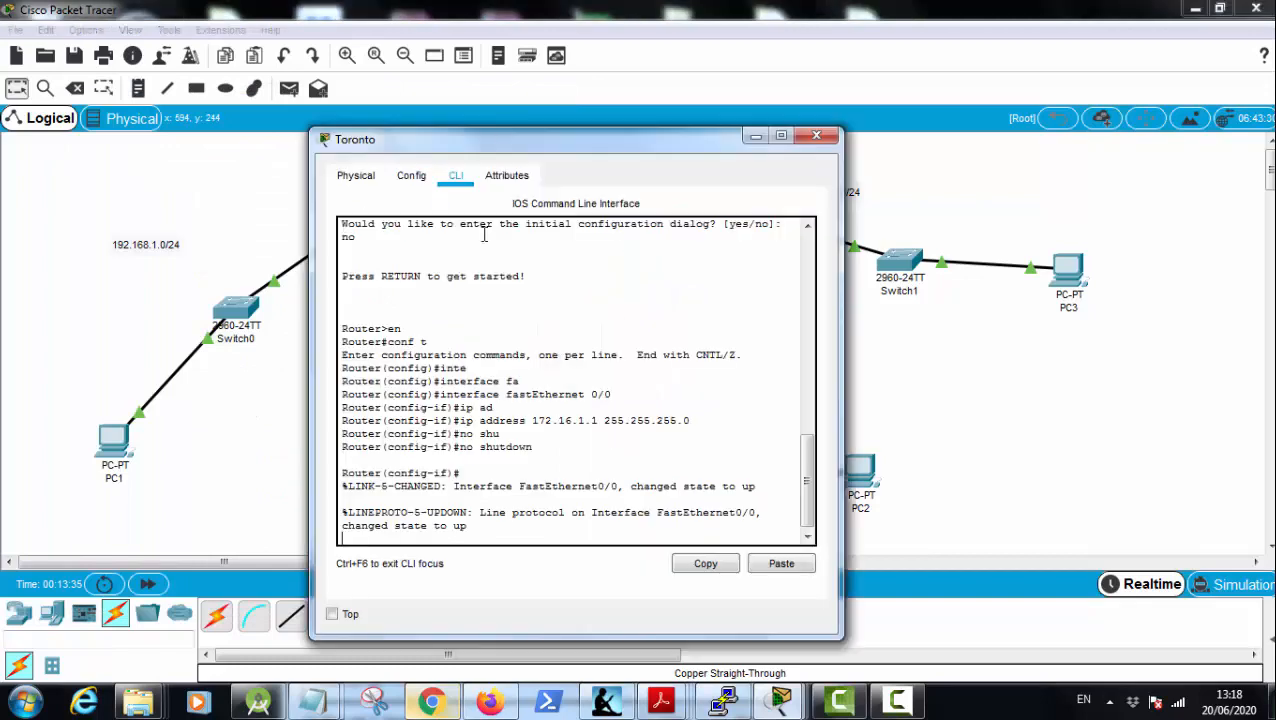
drag(530, 148, 293, 89)
key(Return)
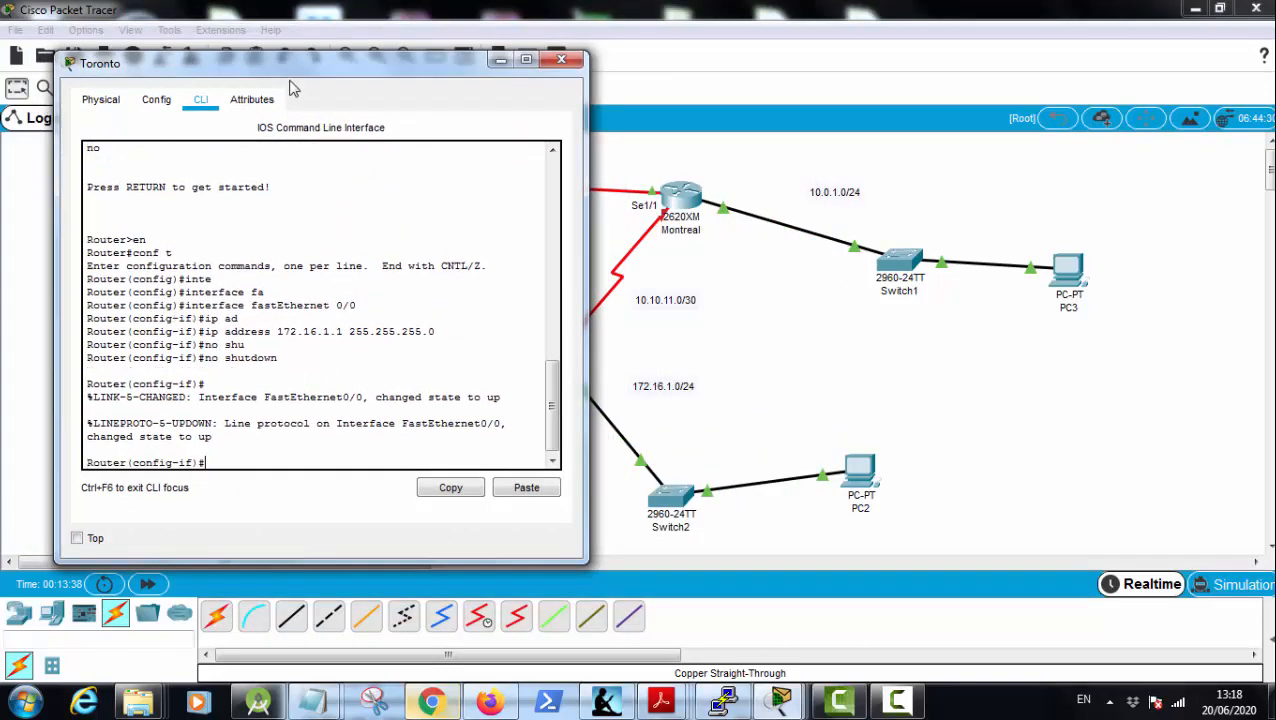
key(Return)
text(exit)
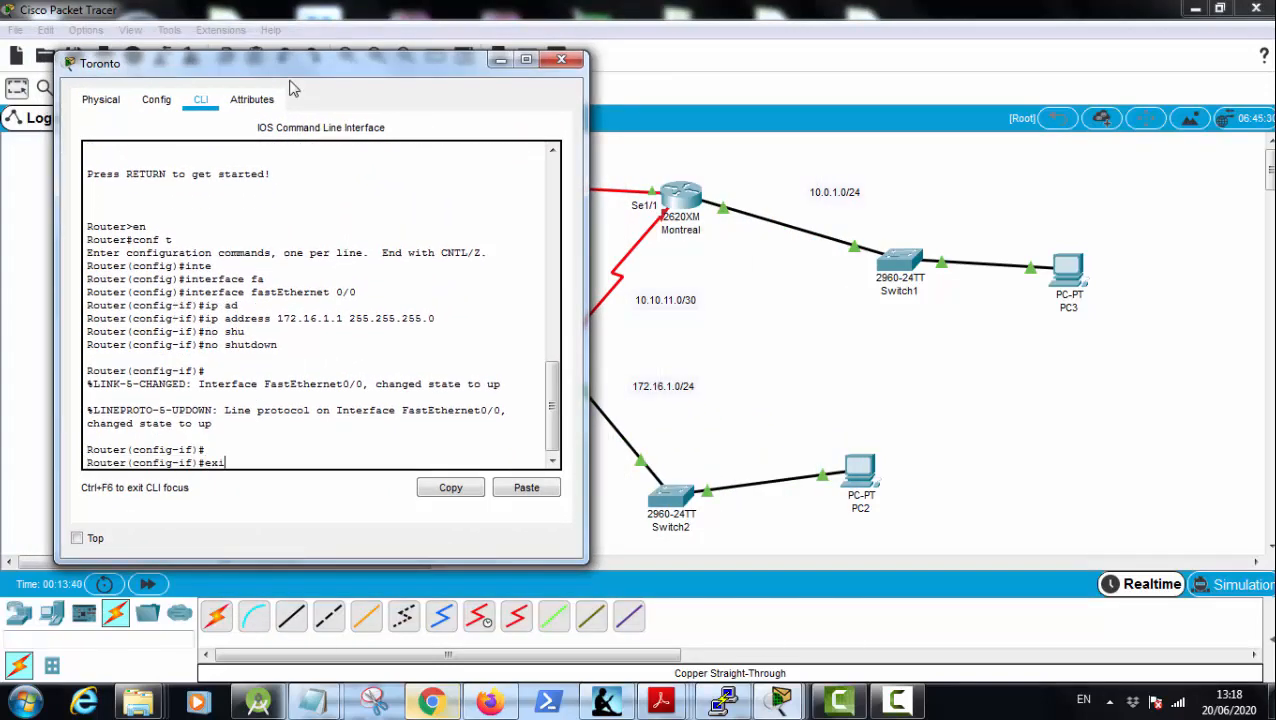
key(Return)
Step: Enter configuration of interface serial 1/0 on Toronto, moving its window aside to uncover the router's link labels
text(int)
key(Tab)
text(s)
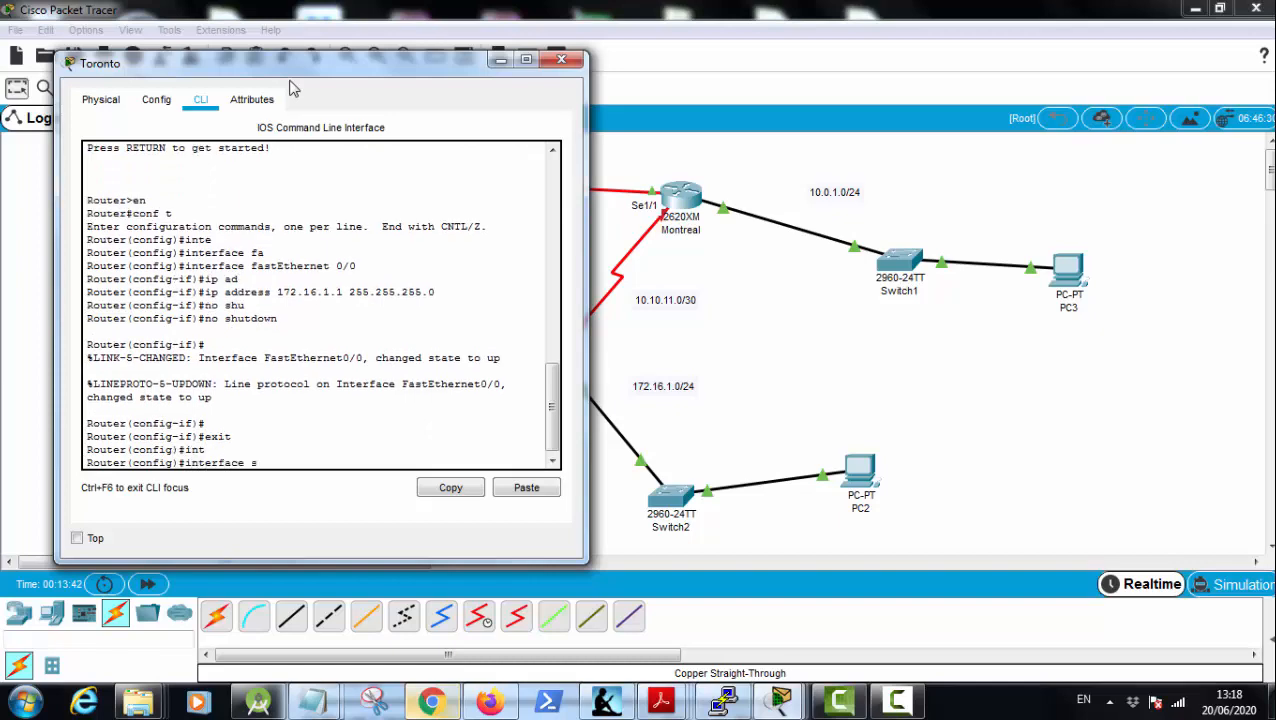
text(er)
key(Tab)
drag(448, 62, 398, 87)
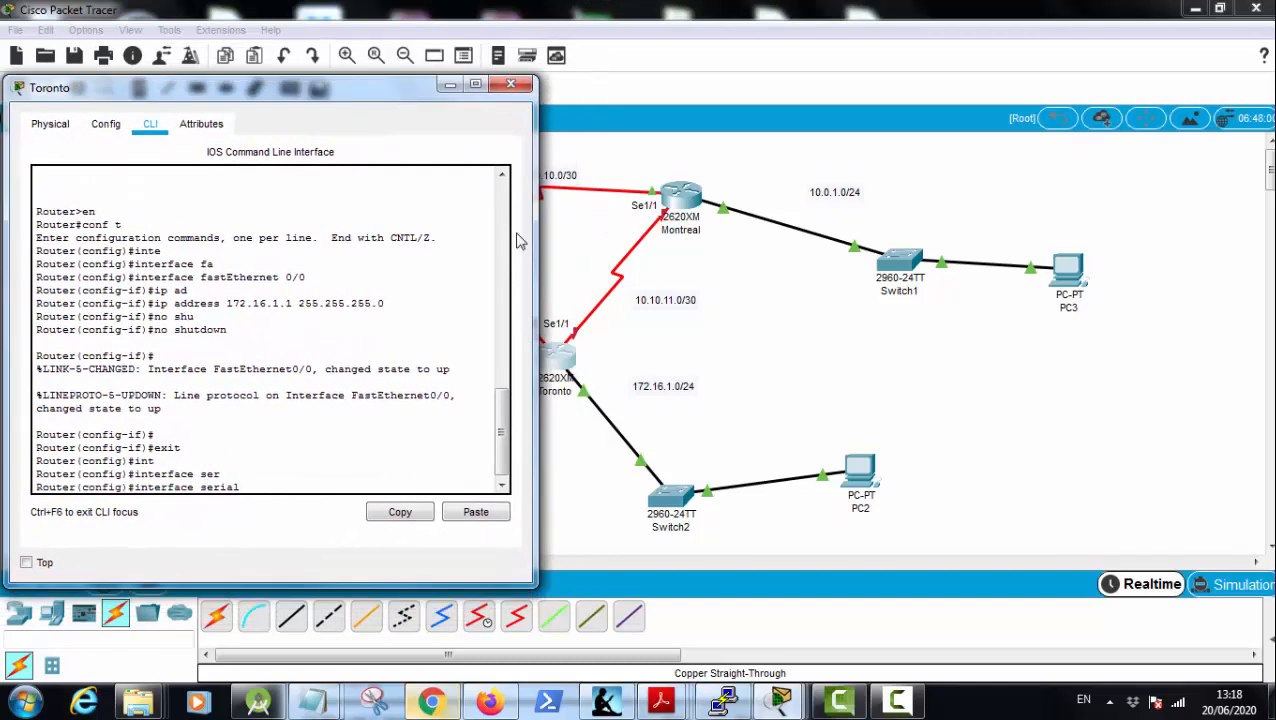
text(1/0)
key(Return)
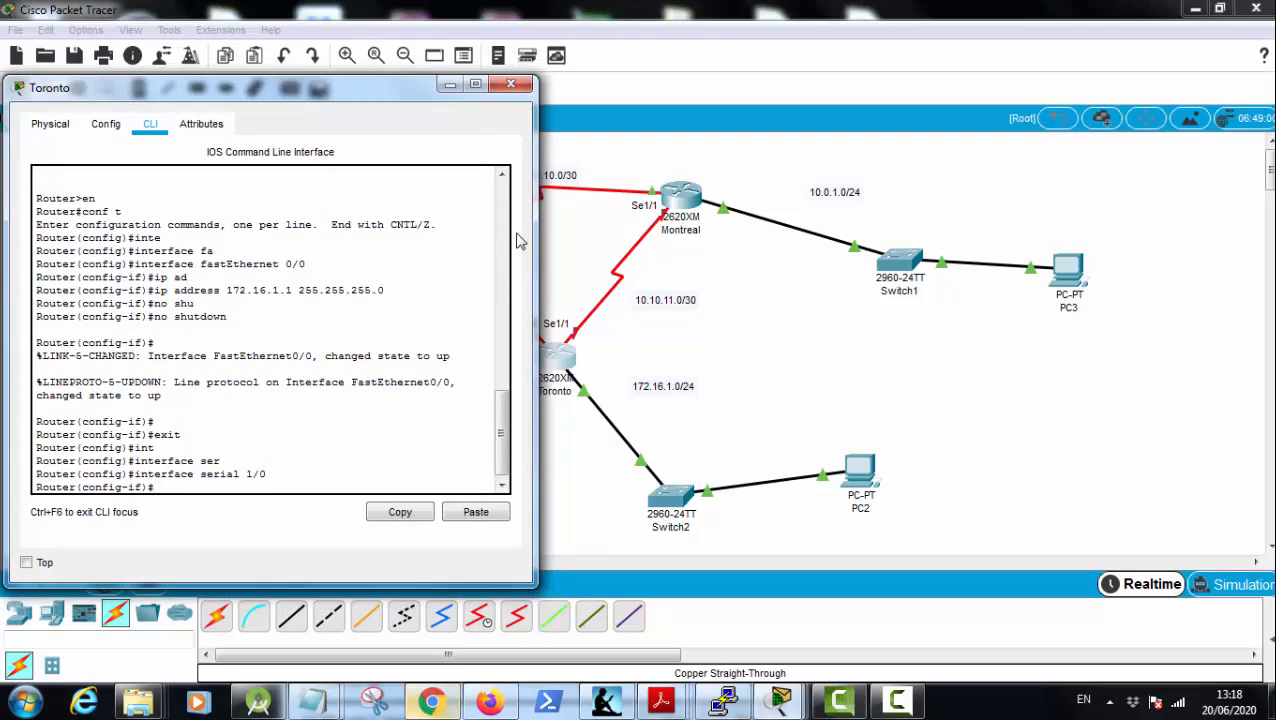
Step: Assign the IP address 10.10.11.2 with mask 255.255.255.252 to Toronto's serial 1/0 interface
text(ip add)
key(Tab)
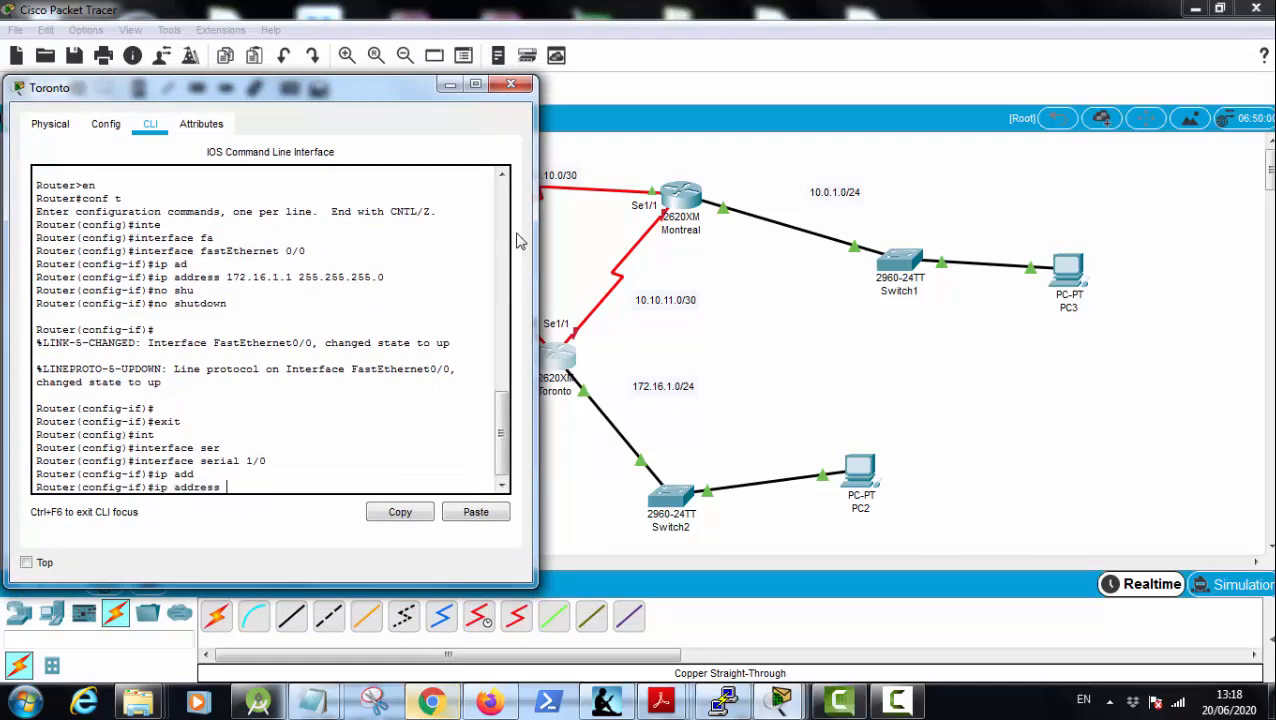
text(10.10.11.2 255.255.2)
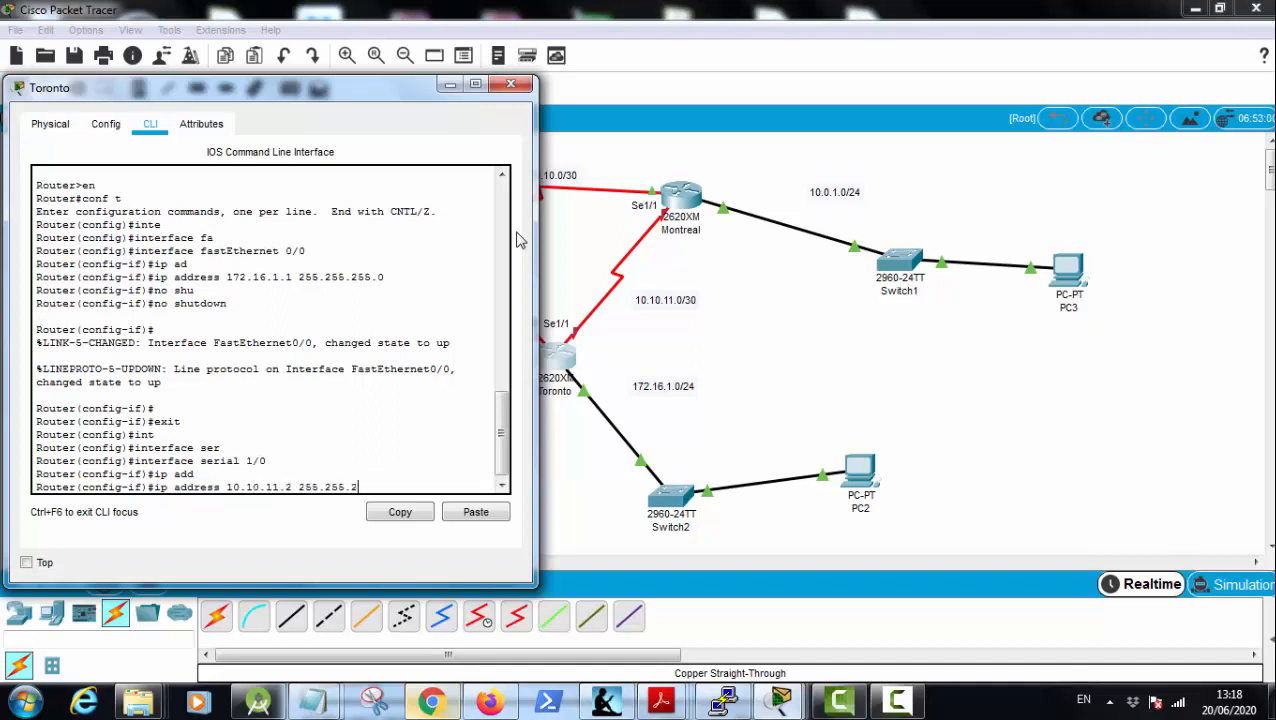
text(55.252)
key(Return)
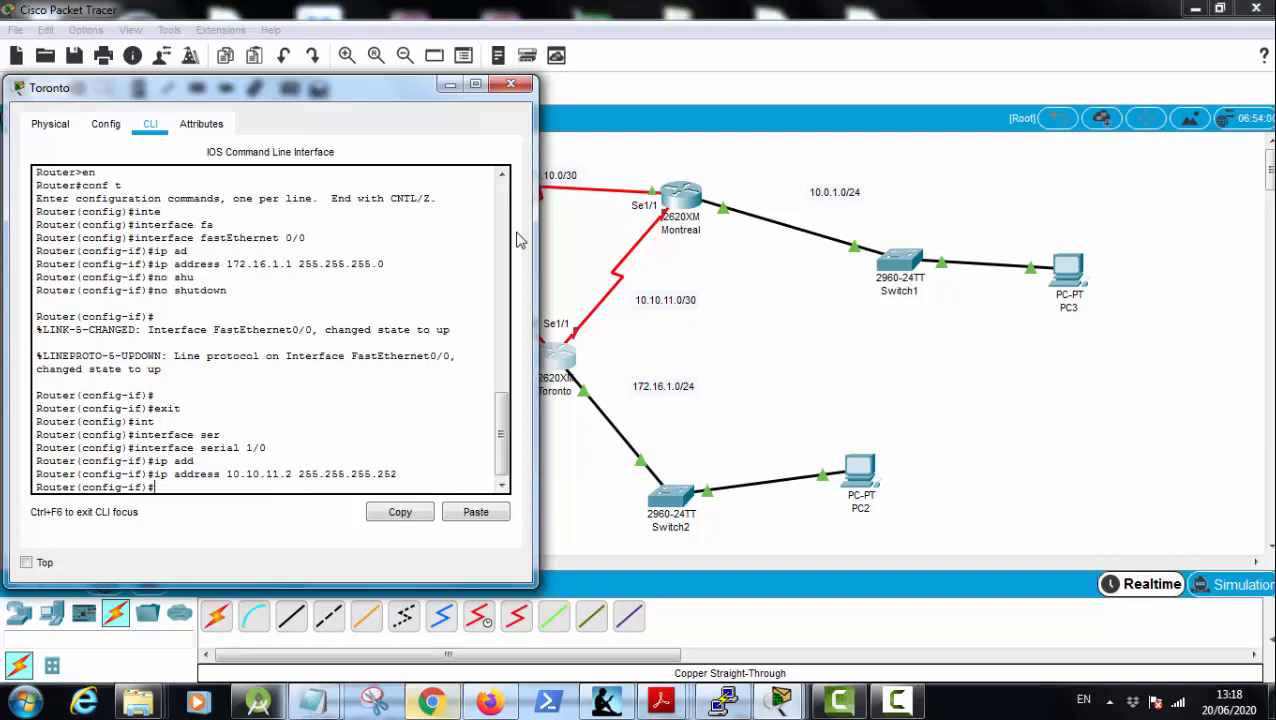
Step: Enable Toronto's serial 1/0 interface with the no shutdown command and exit to global configuration mode
text(no sh)
key(Tab)
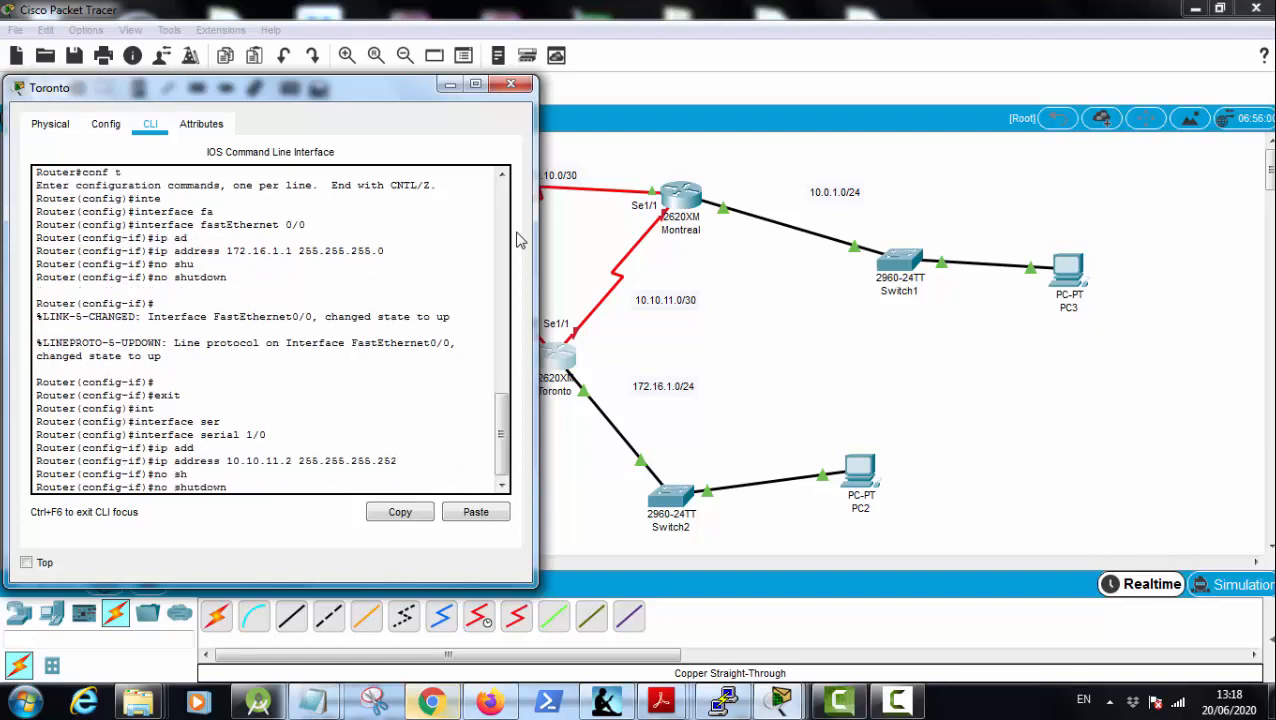
key(Return)
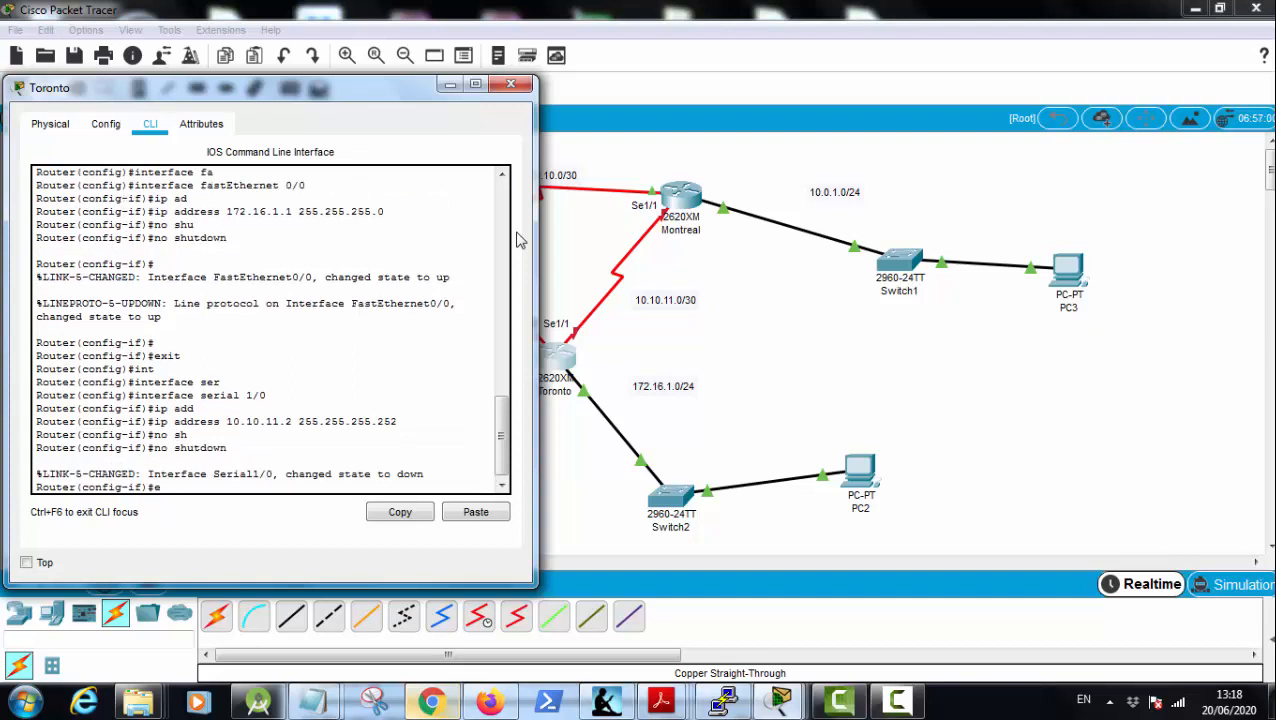
text(exi)
key(Tab)
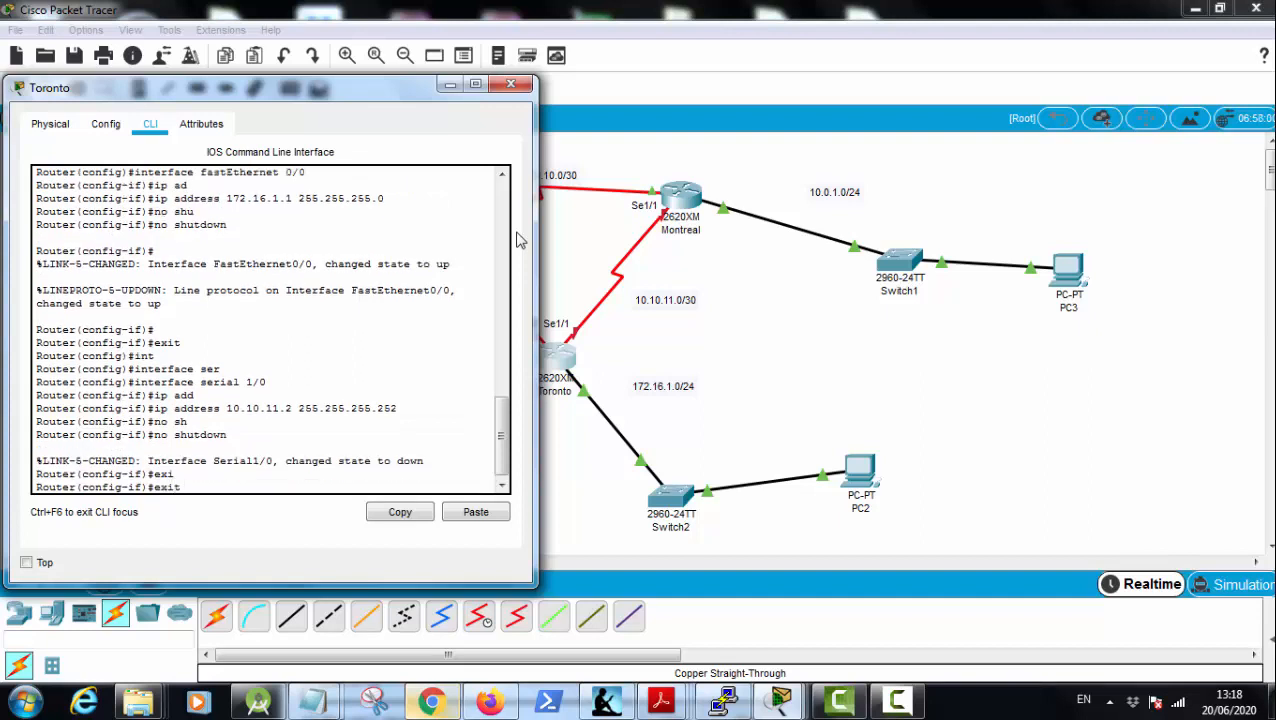
key(Return)
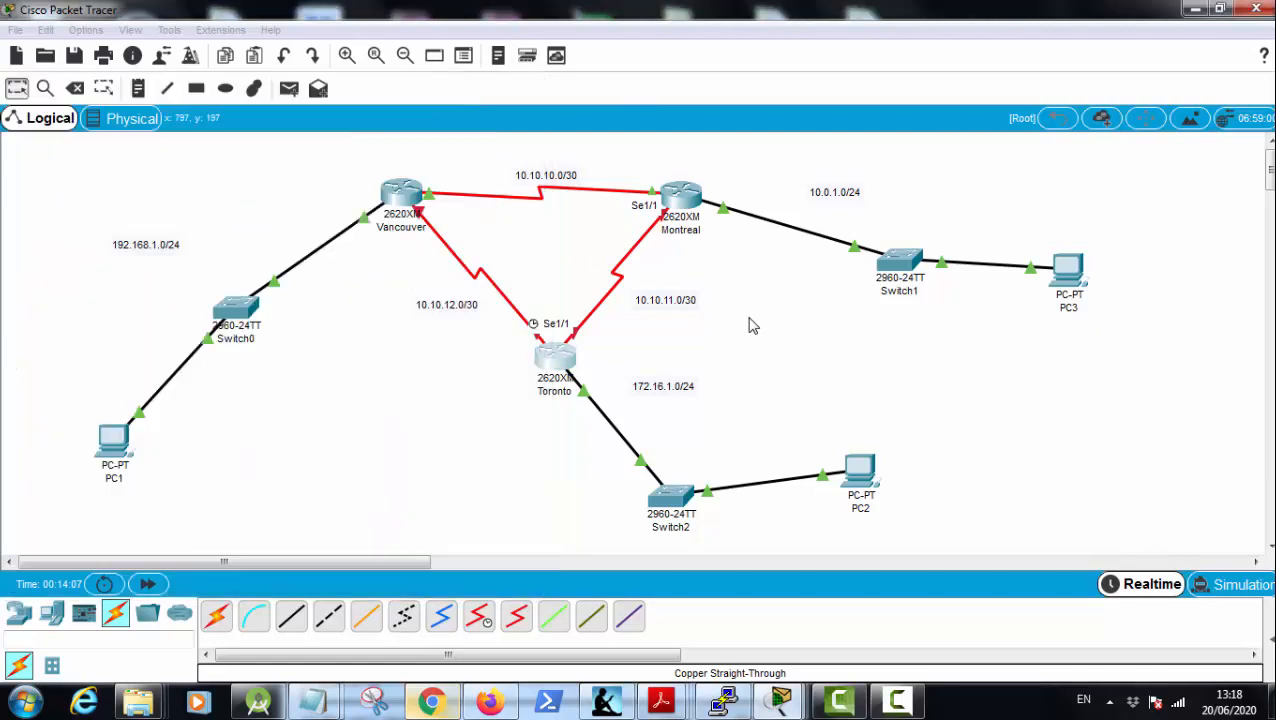
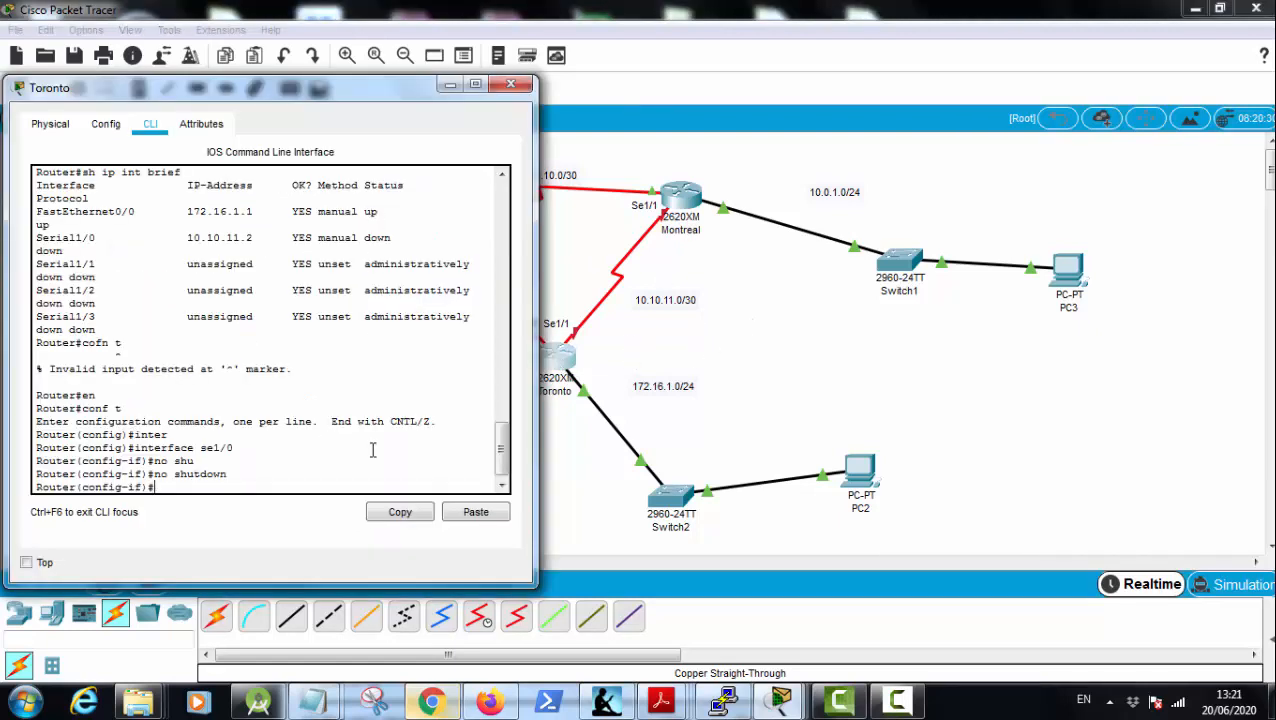
Step: Exit serial 1/0 configuration on Toronto and enter configuration of interface serial 1/1
text(exit)
key(Return)
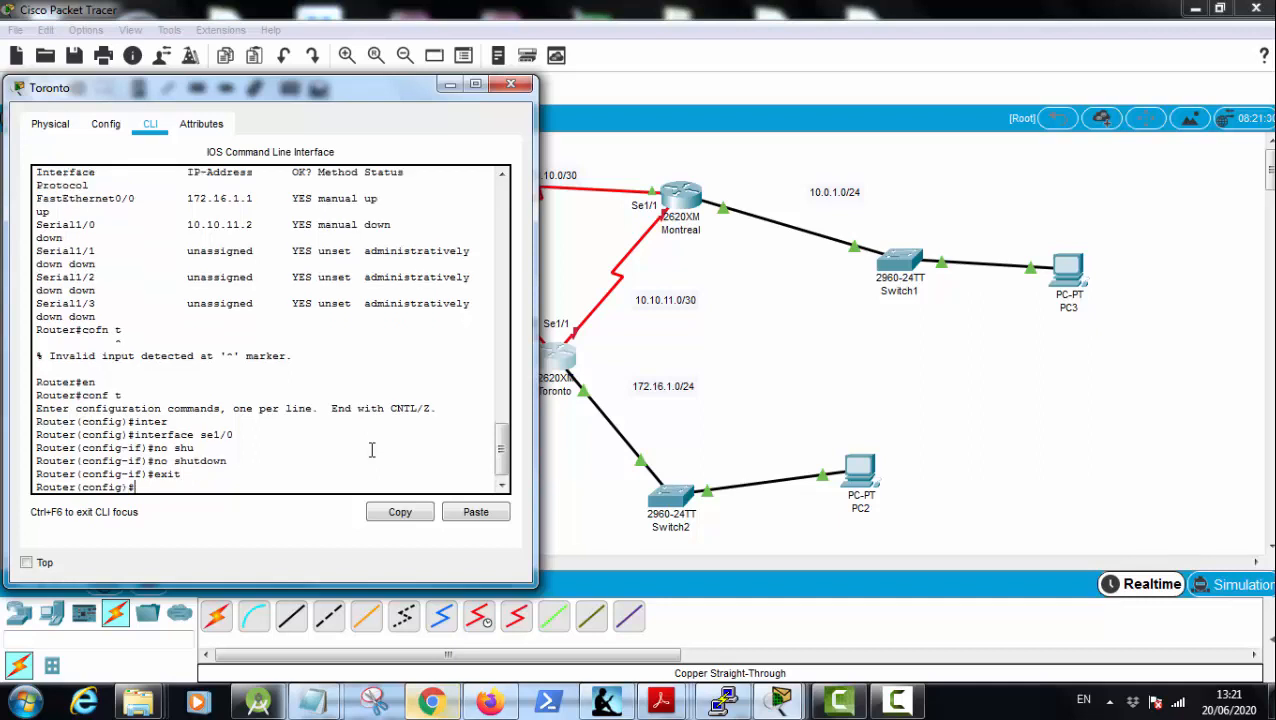
text(in)
key(Tab)
text(ser)
key(Tab)
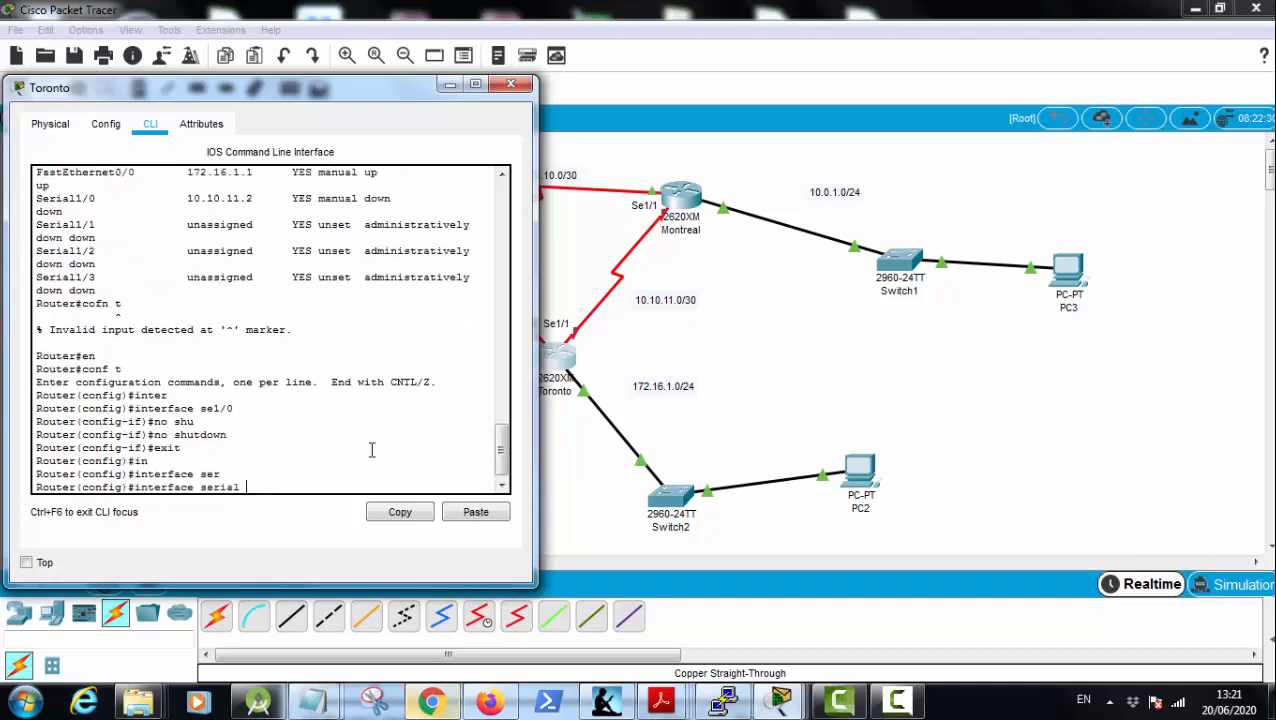
text(1/1)
key(Return)
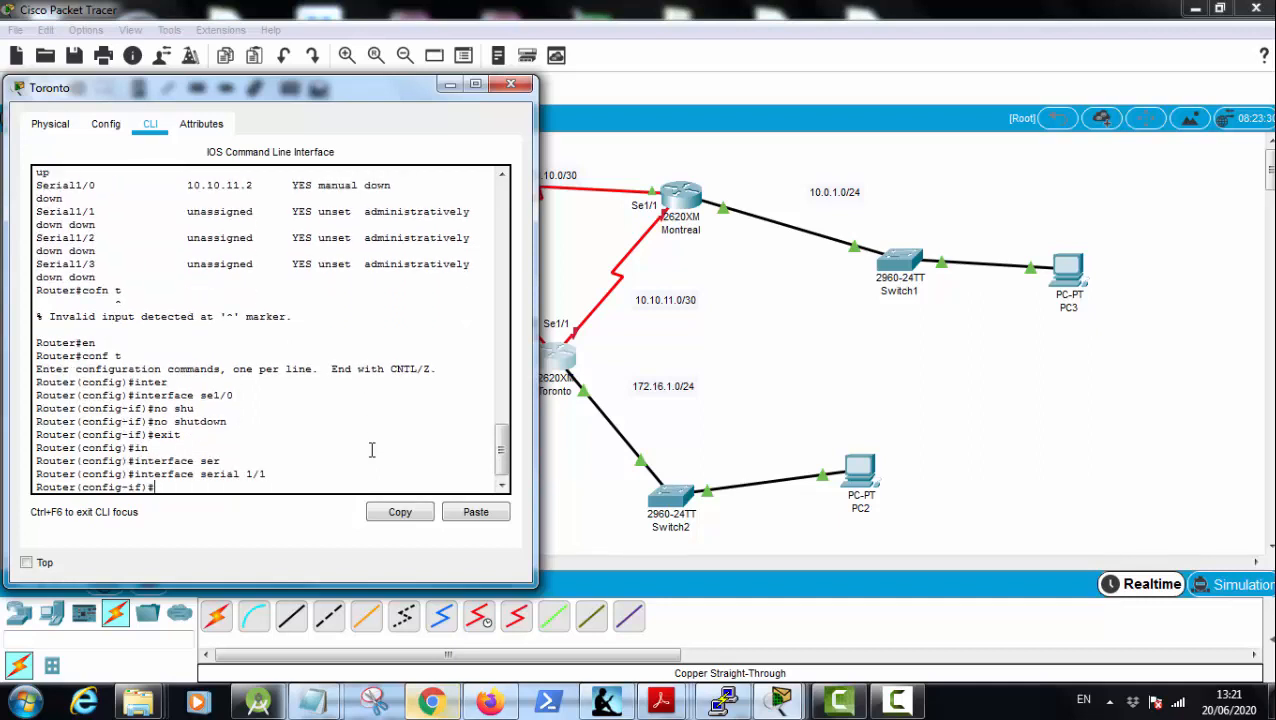
Step: Uncover the topology's link labels and assign IP address 10.10.12.2 with mask 255.255.255.252 to Toronto's serial 1/1 interface
drag(365, 98, 1037, 96)
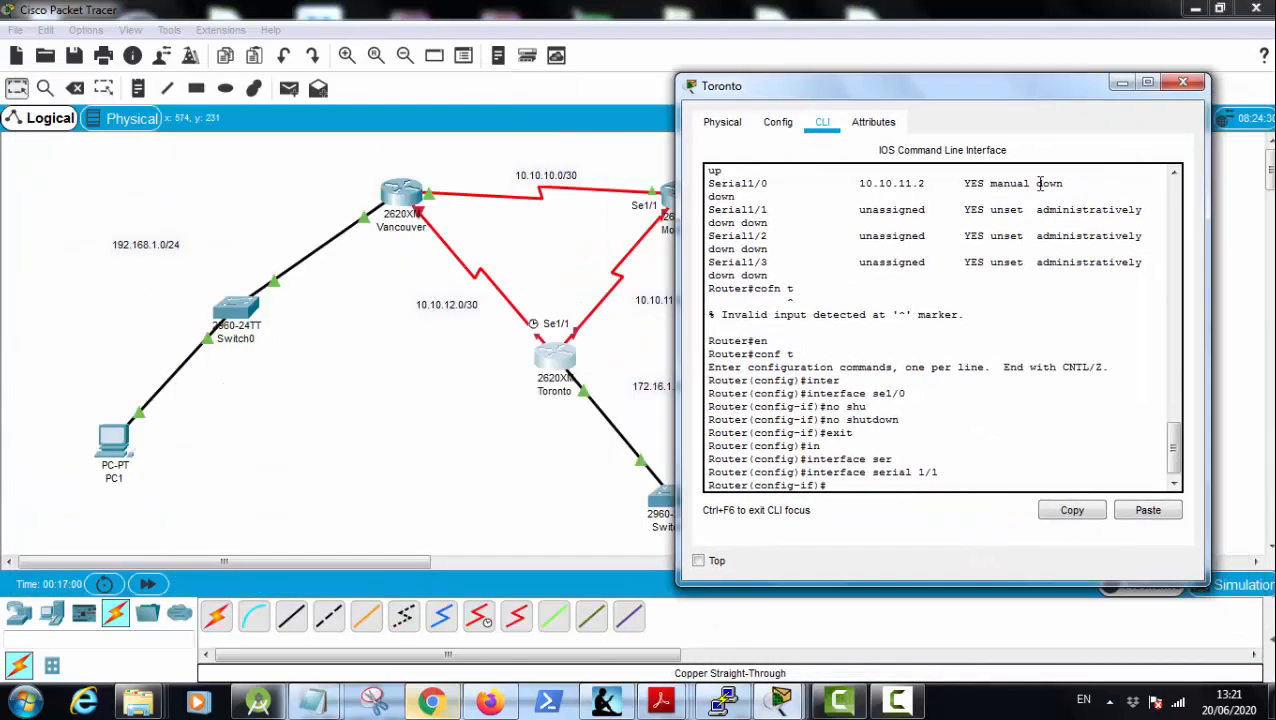
text(ip add)
key(Tab)
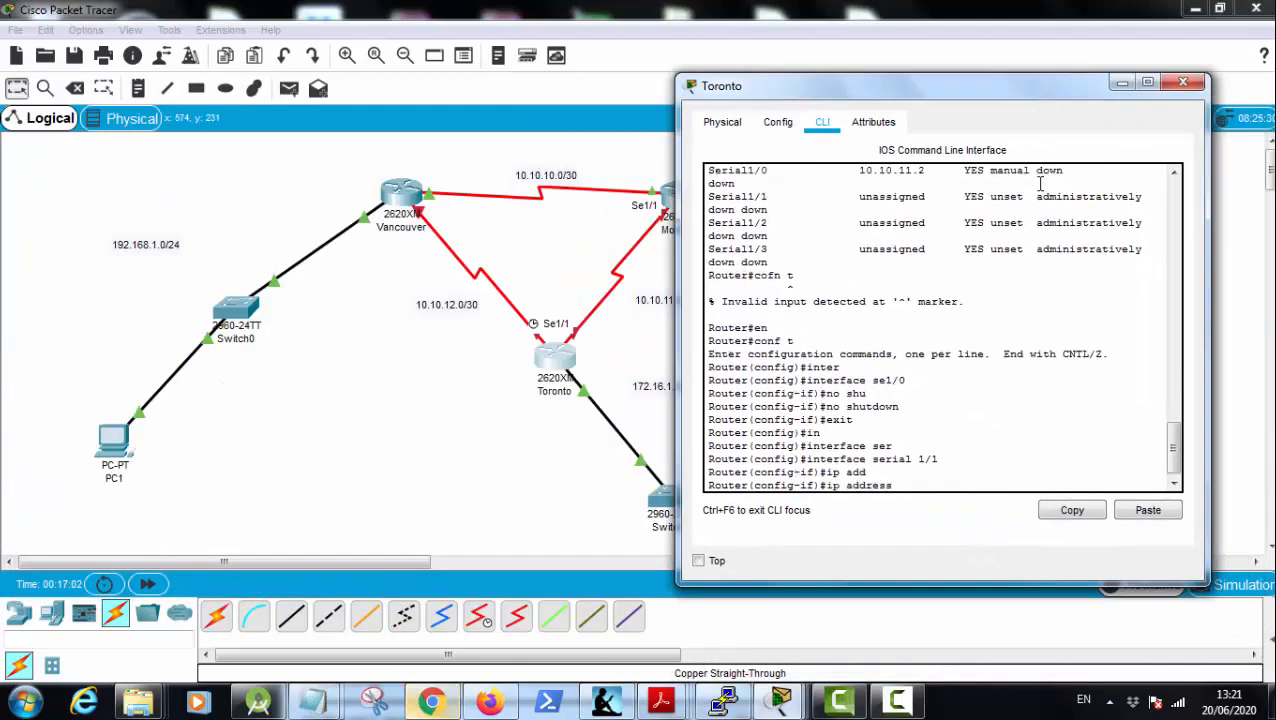
text(101.1)
key(BackSpace)
key(BackSpace)
key(BackSpace)
text(.10.12.2 255.255.255.252)
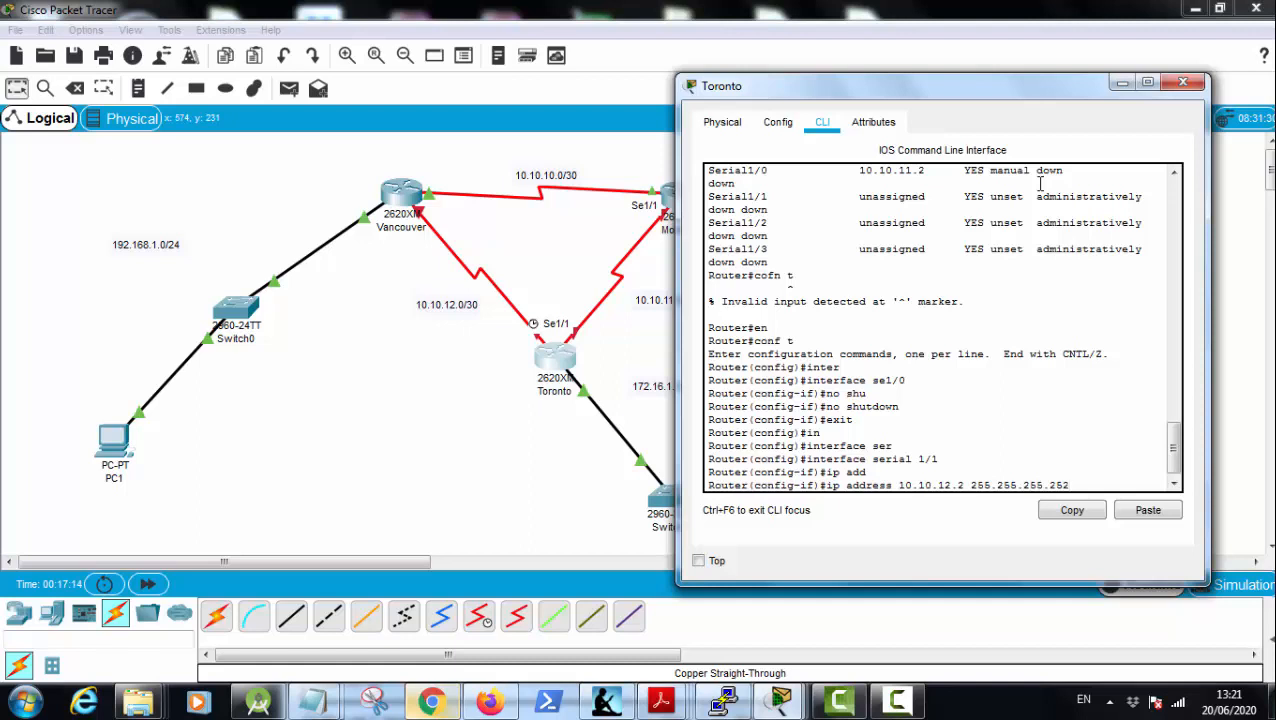
key(Return)
Step: Enable Toronto's serial 1/1 interface with the no shutdown command
text(no shu)
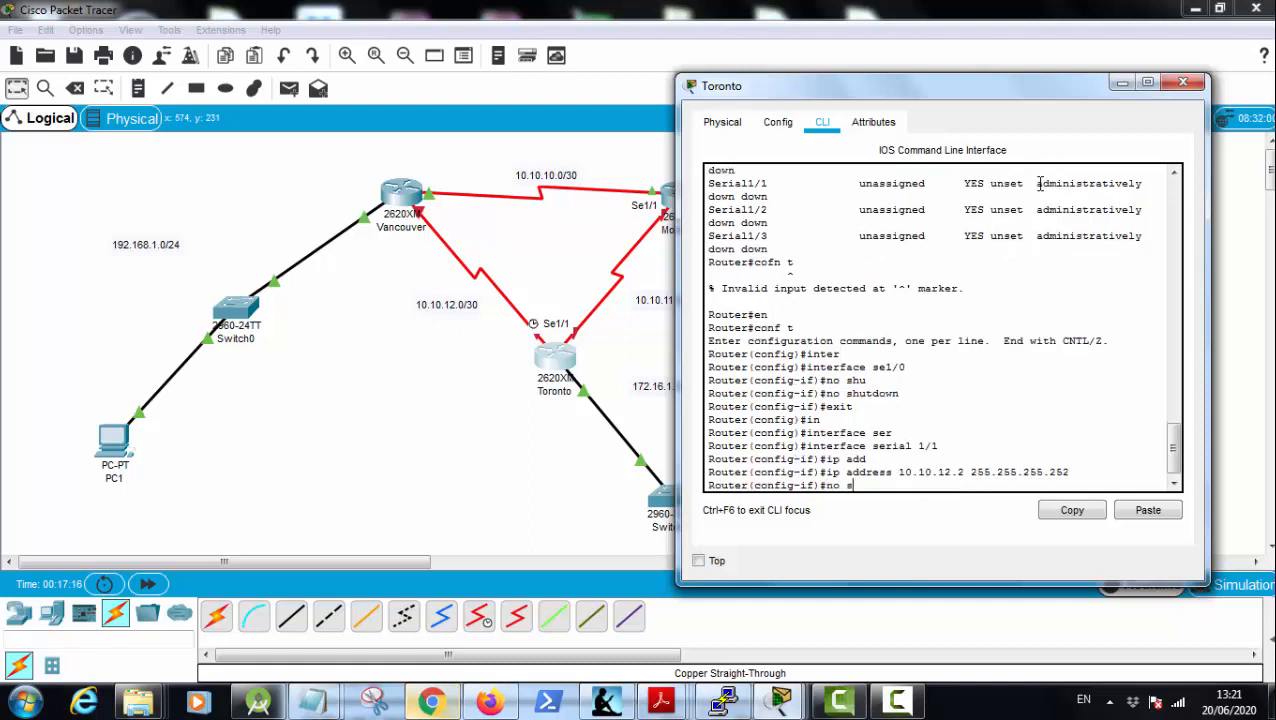
key(Tab)
key(Return)
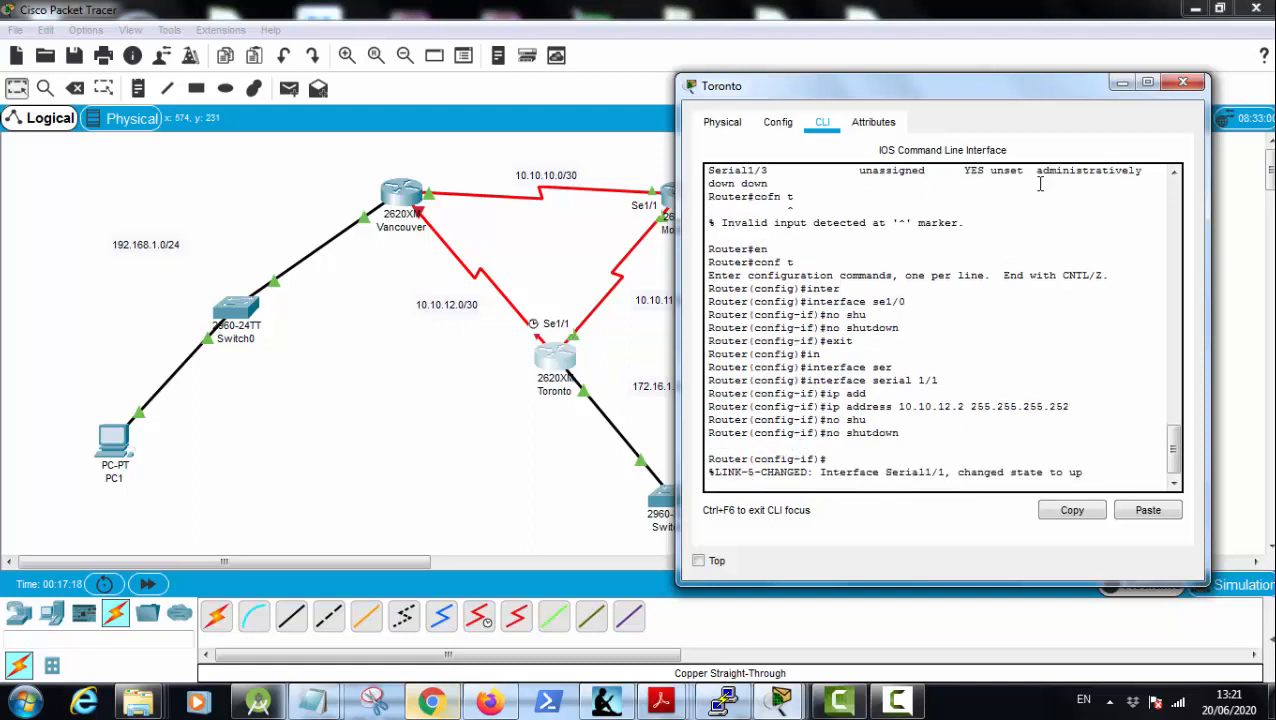
Step: Open Vancouver's command line, move its window clear of the link labels, and exit interface configuration to global configuration mode
click(405, 200)
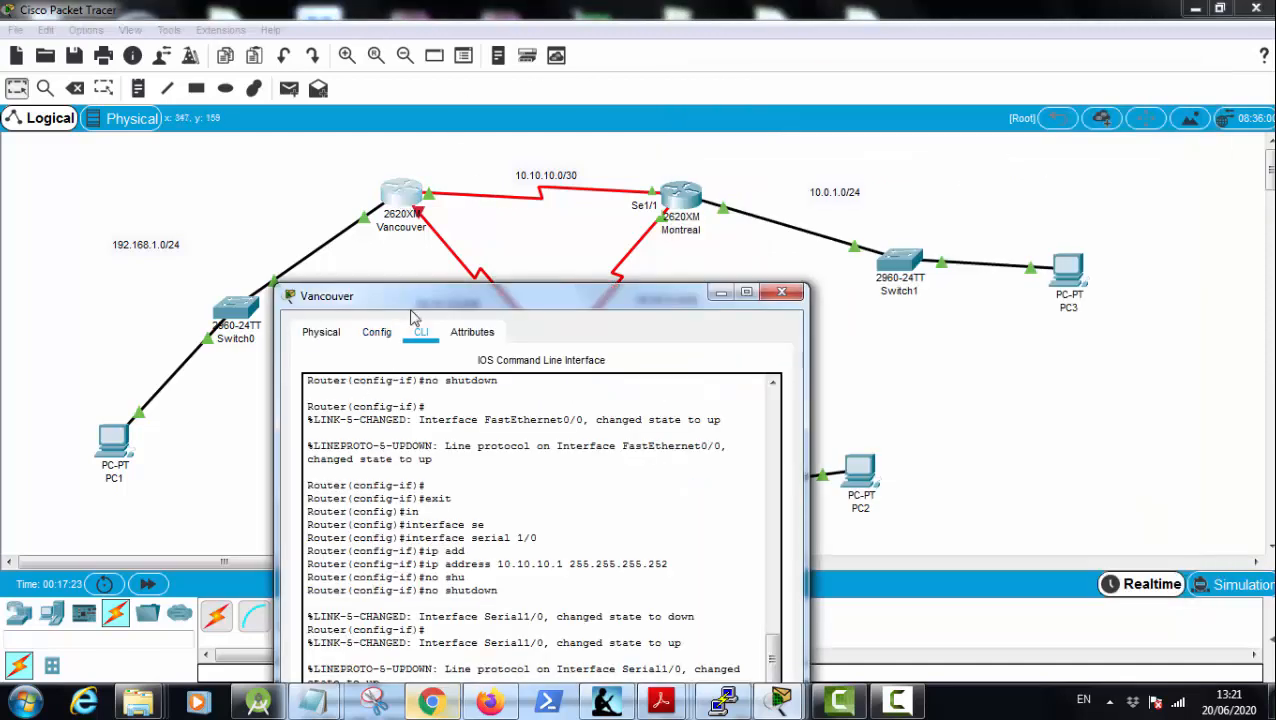
drag(418, 300, 815, 137)
key(Return)
key(Return)
key(Return)
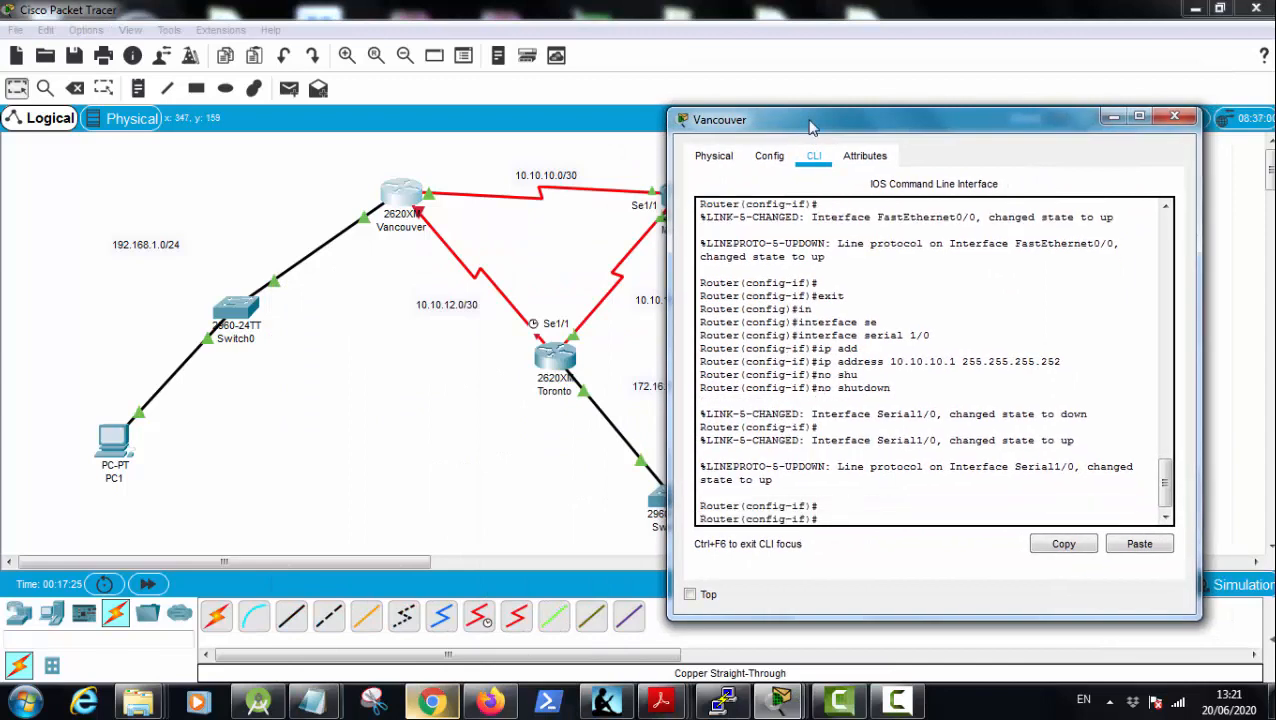
text(exit)
key(Return)
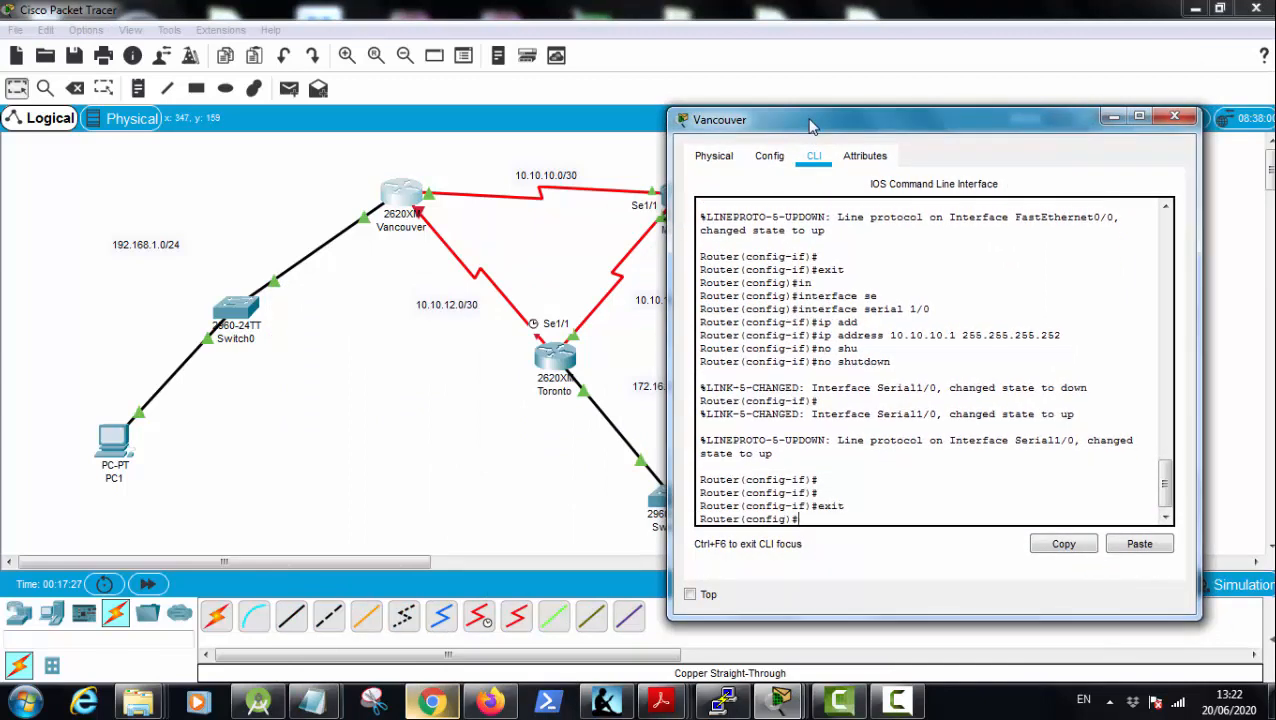
Step: Enter configuration of interface serial 1/1 on Vancouver
text(inty)
key(Tab)
text(s)
key(BackSpace)
key(Tab)
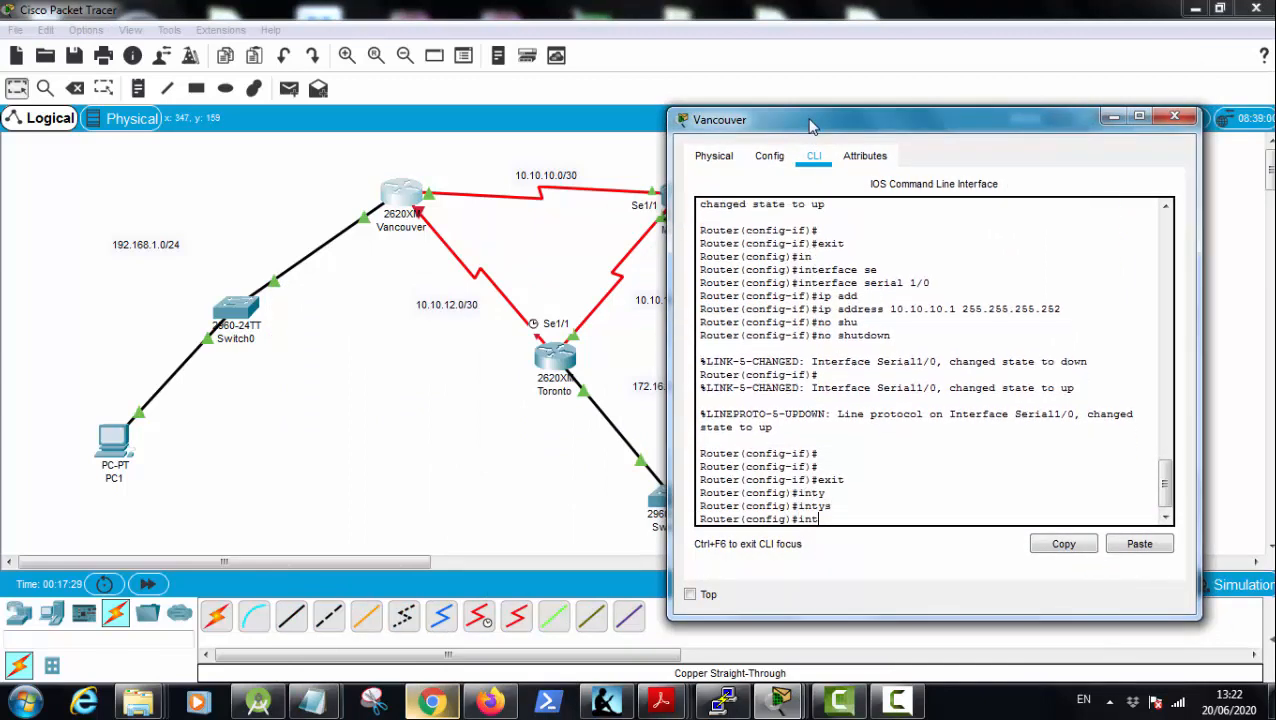
key(Tab)
text(s)
key(Tab)
text(1/1)
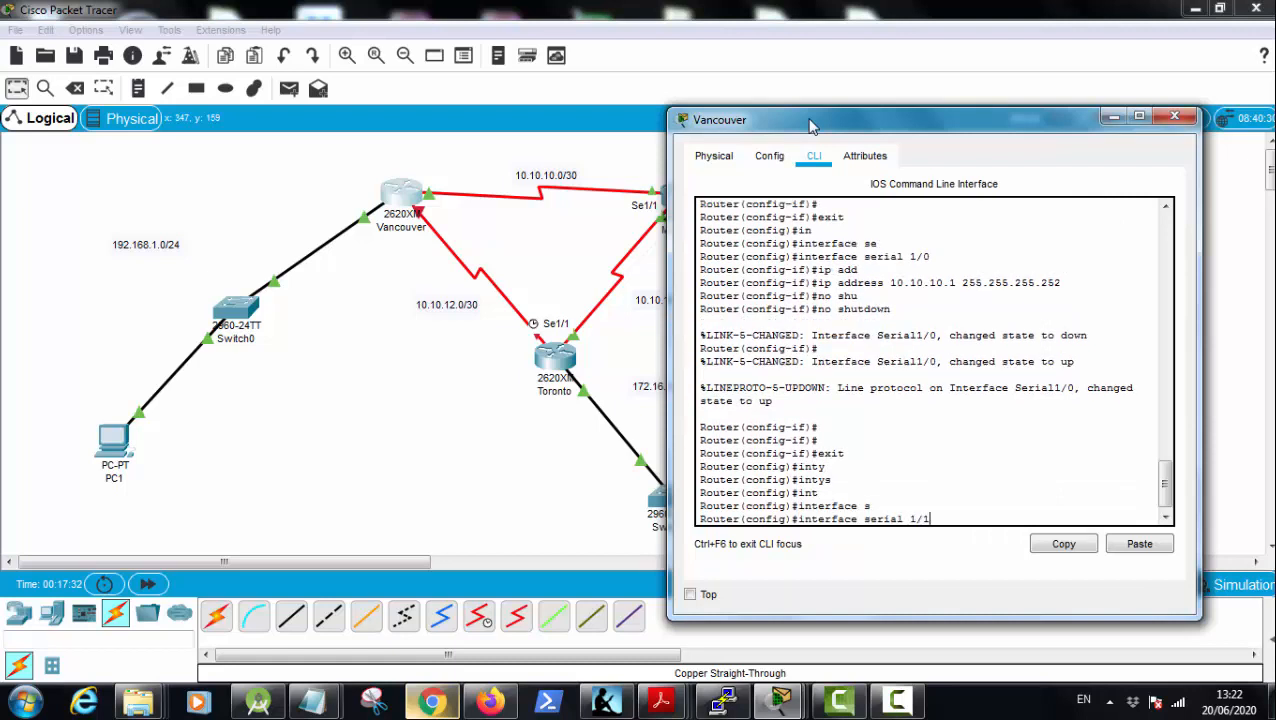
key(Return)
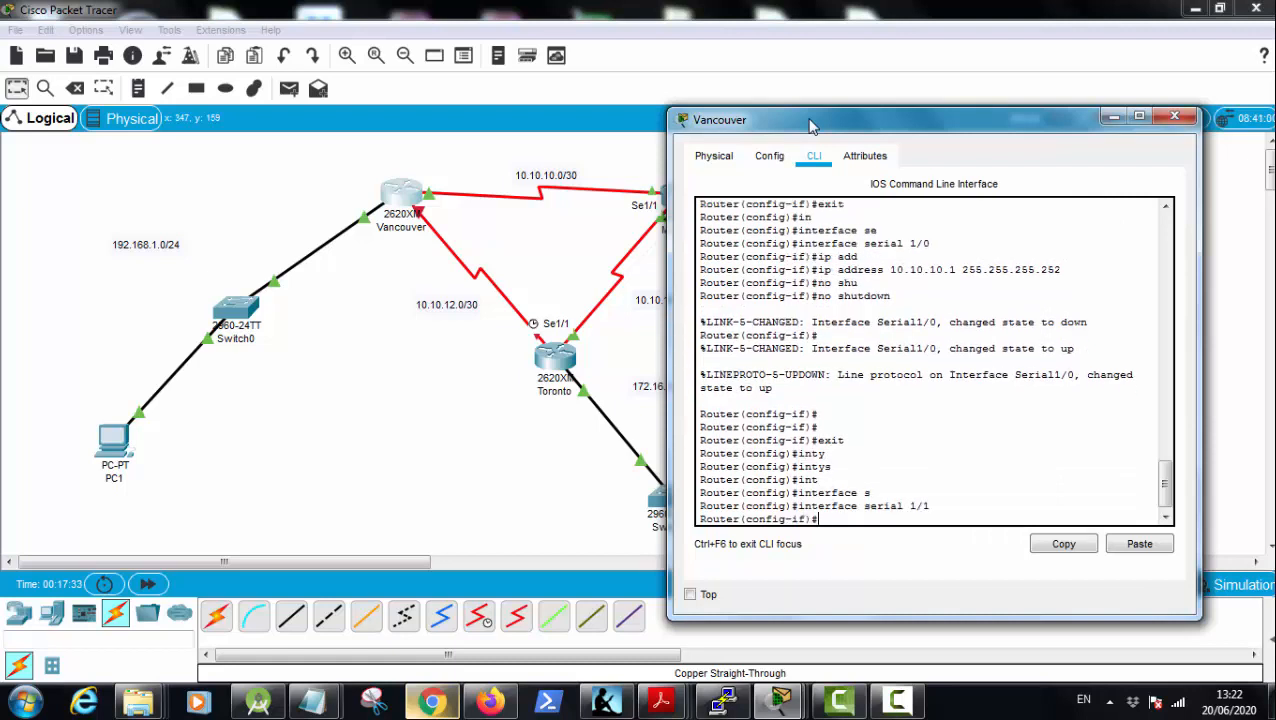
Step: Assign IP address 10.10.12.1 with mask 255.255.255.252 to Vancouver's serial 1/1 interface
text(ip add)
key(Tab)
text(10)
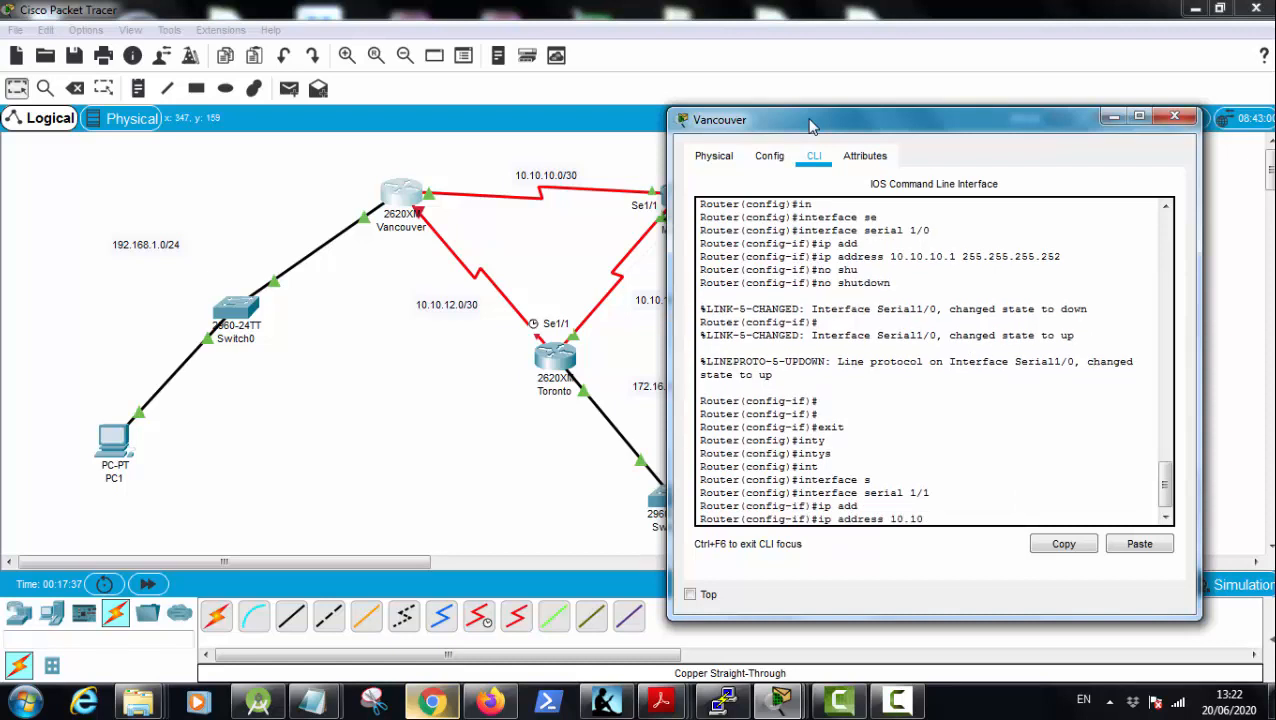
text(.10.12.1 255.255.255.252)
key(Return)
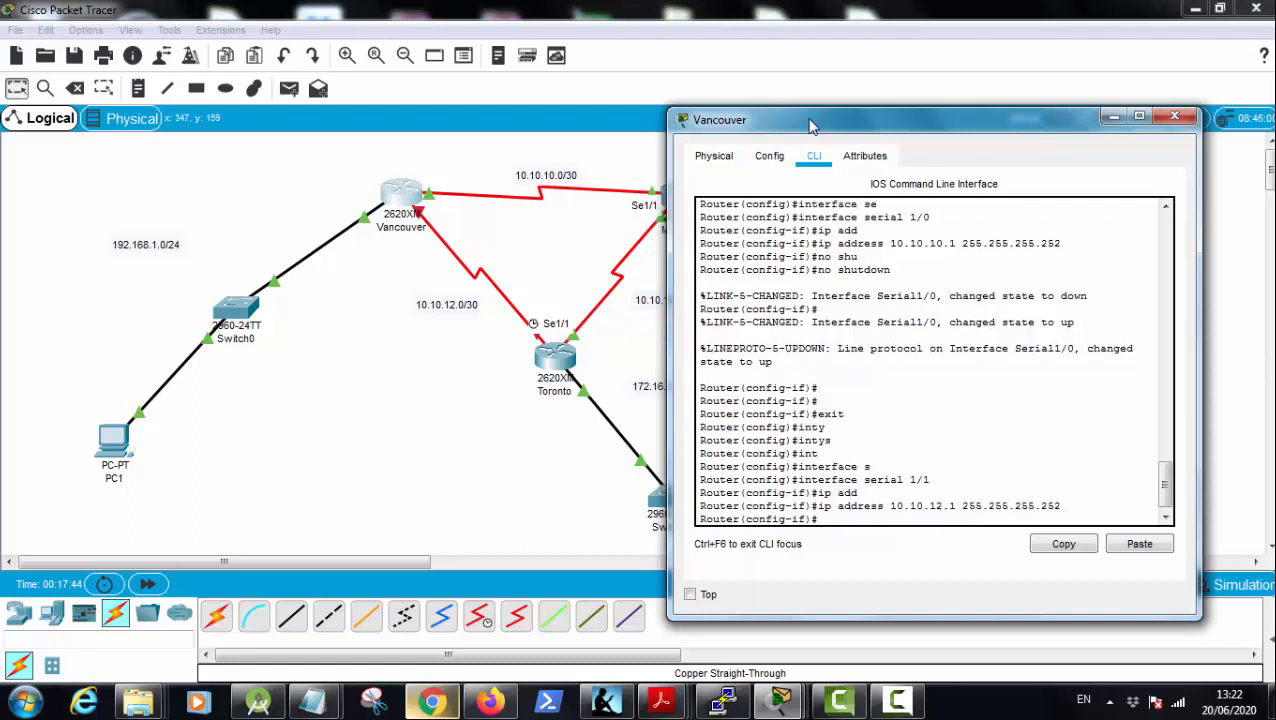
Step: Enable Vancouver's serial 1/1 interface with the no shutdown command
text(no shu)
key(Tab)
key(Return)
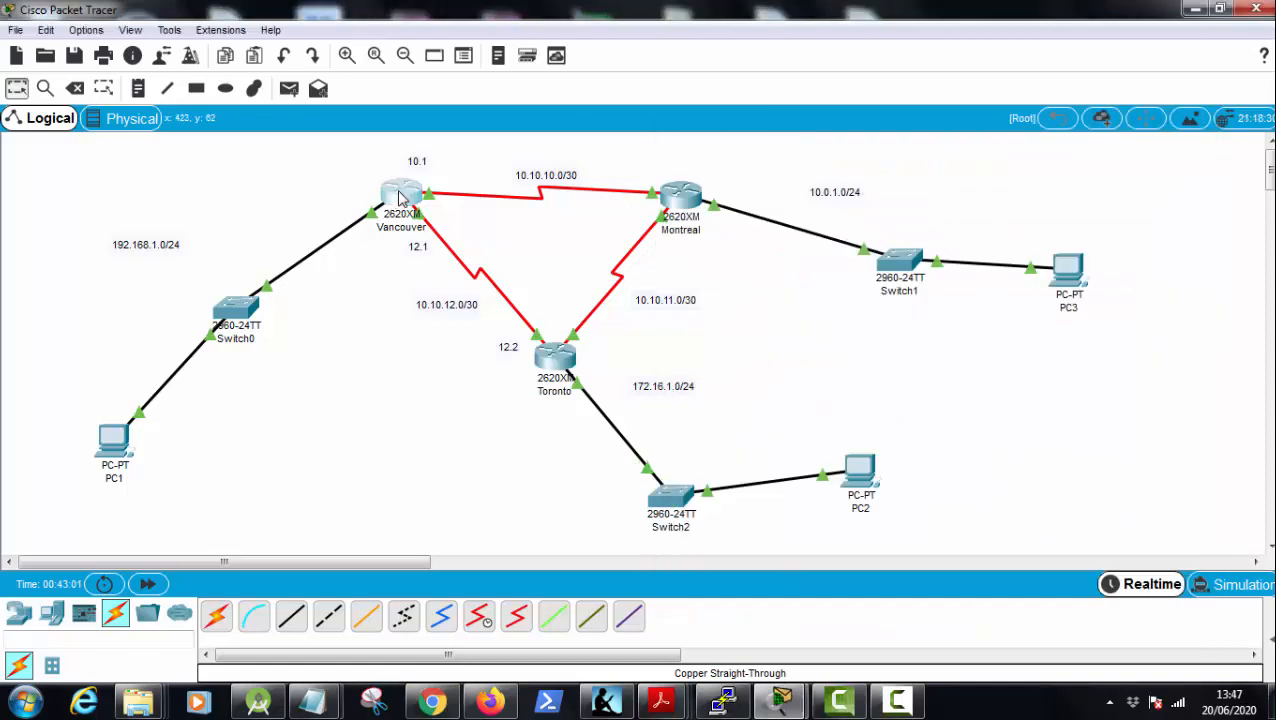
Step: Open Vancouver's command line and enter privileged mode followed by global configuration mode
click(400, 195)
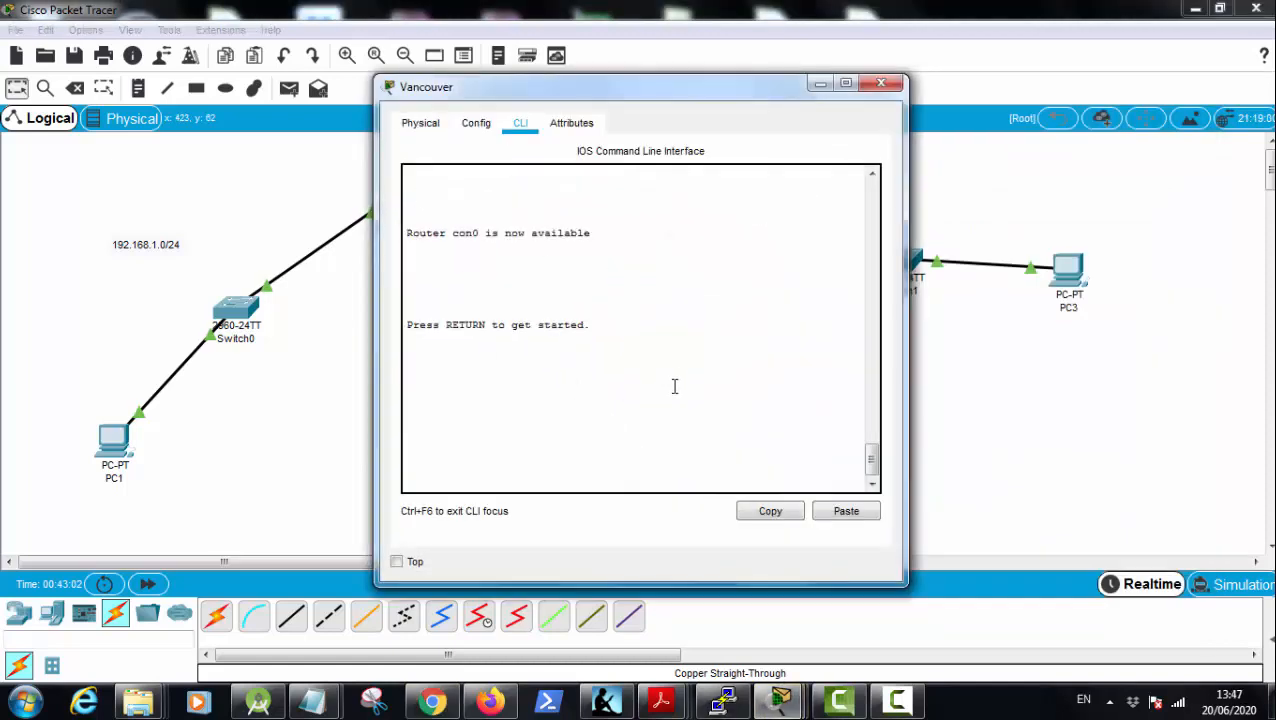
key(Return)
key(Return)
text(er>e)
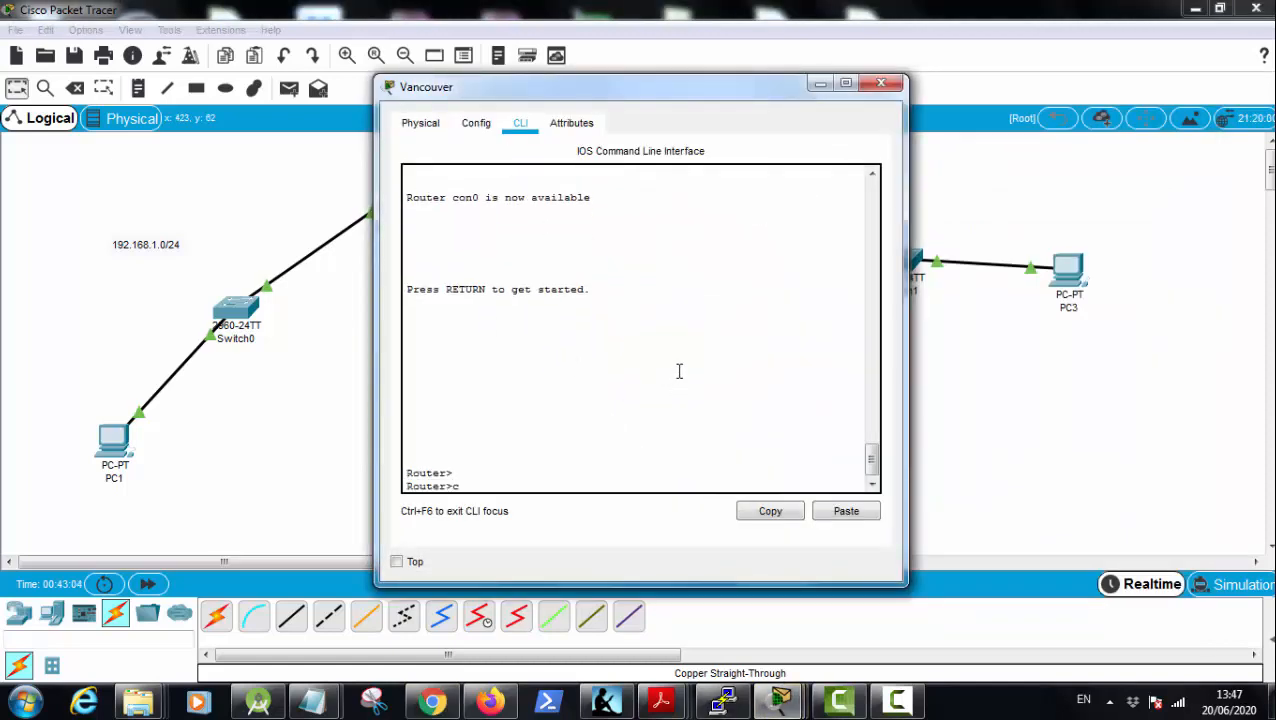
text(n)
key(Return)
text(conf )
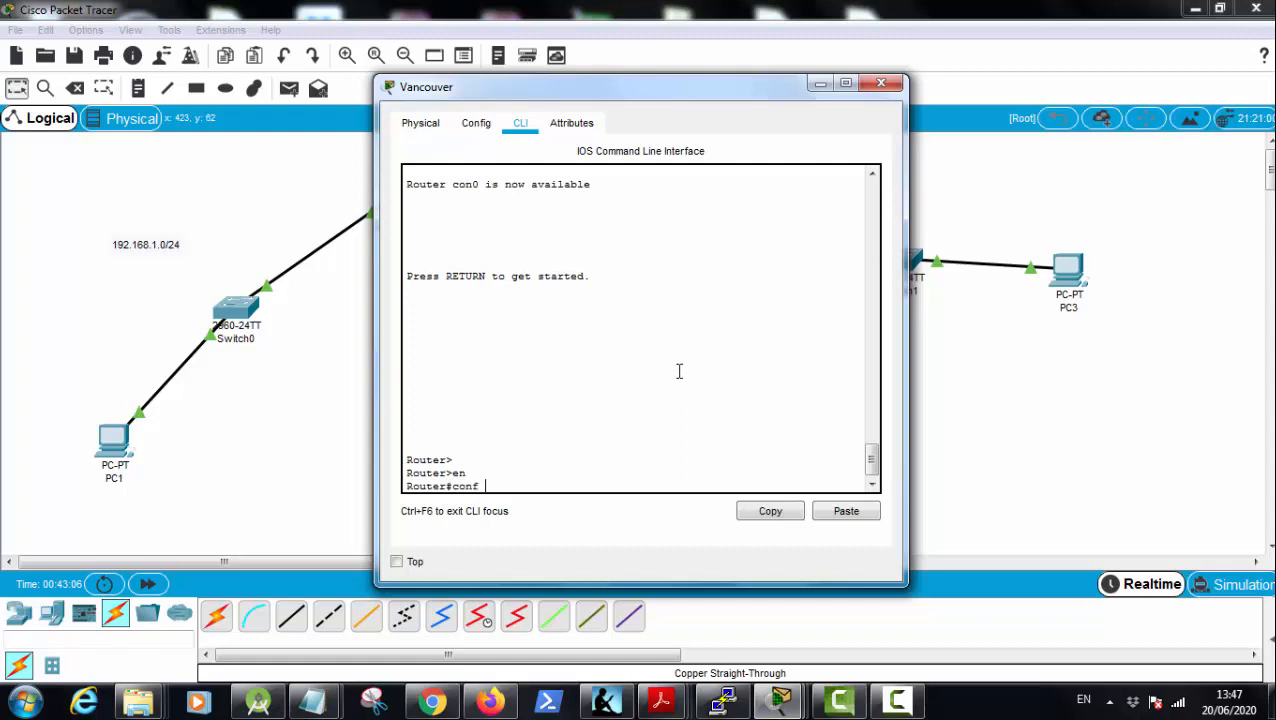
text(t)
key(Return)
Step: Enter RIP routing configuration on Vancouver with the router rip command
text(rouet)
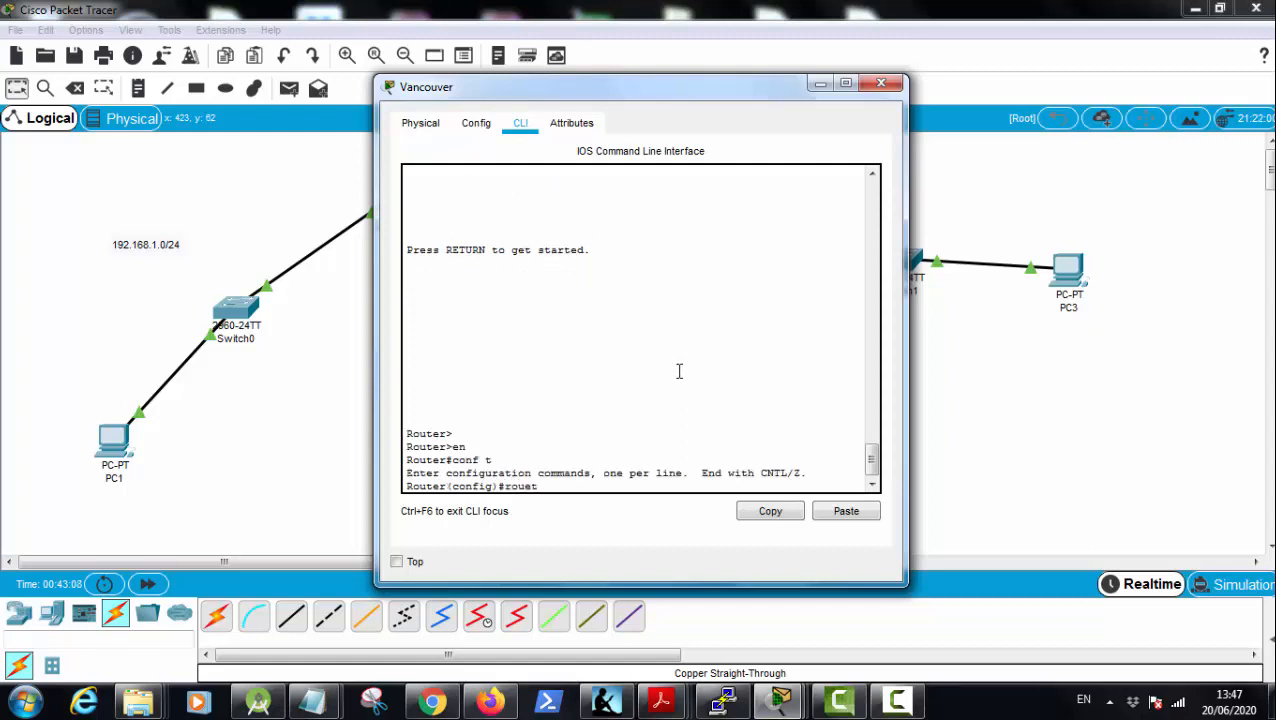
key(Tab)
key(BackSpace)
key(Tab)
key(BackSpace)
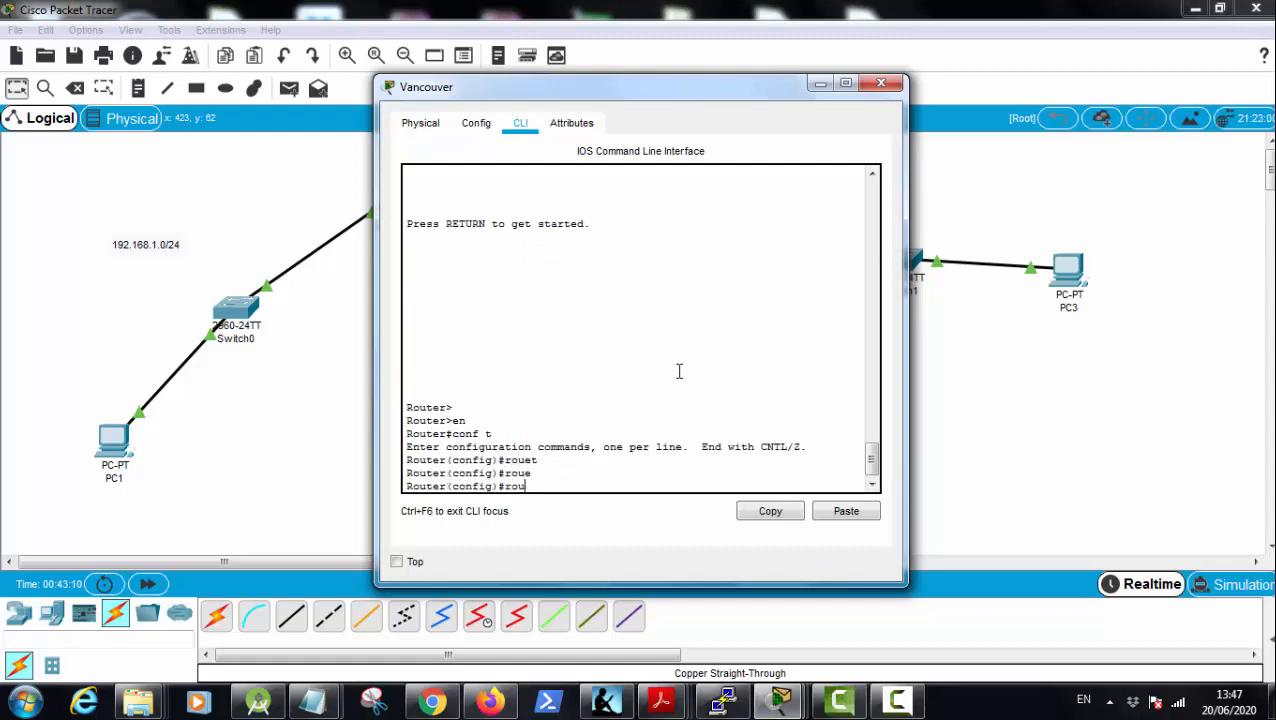
text(t)
key(Tab)
text(er r)
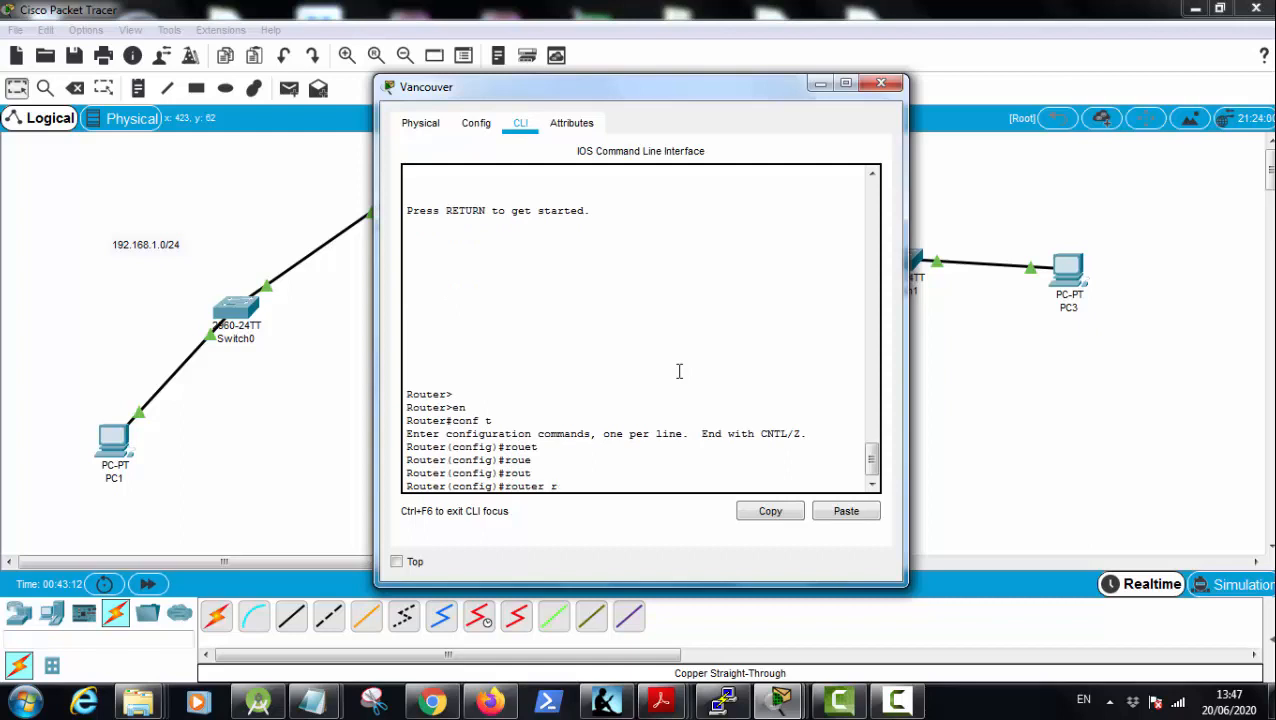
text(oip)
key(Tab)
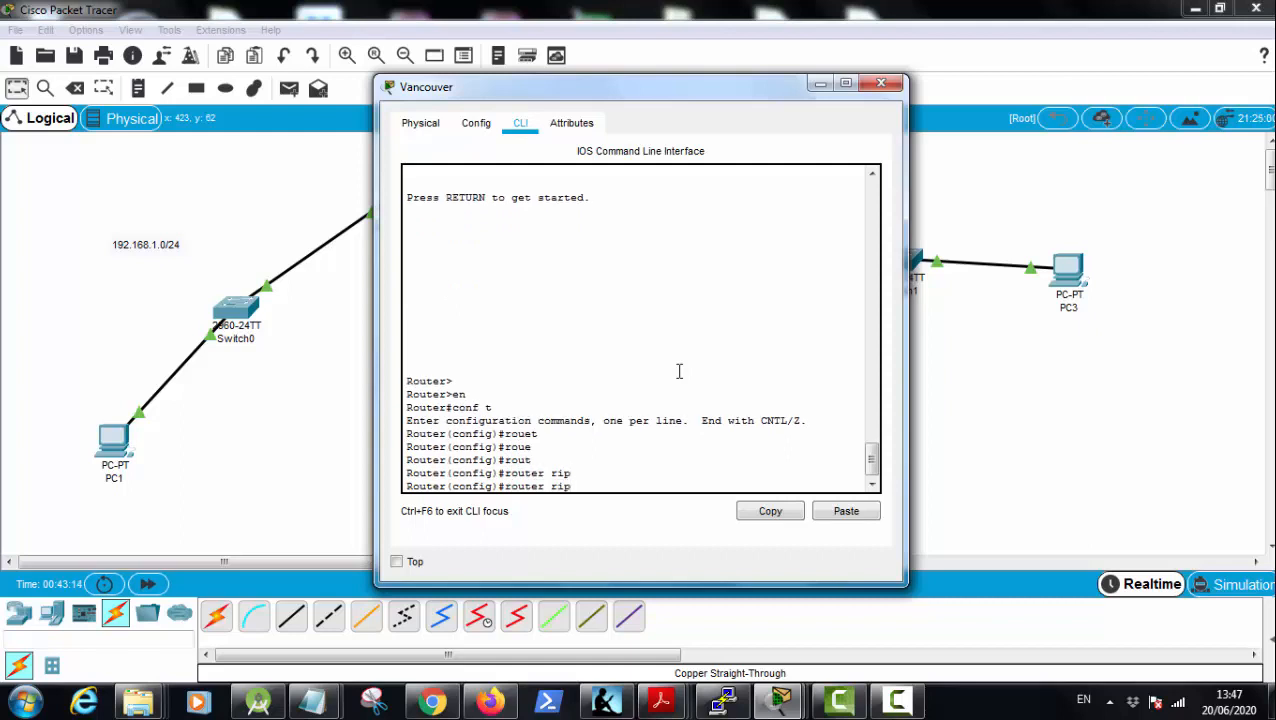
key(Return)
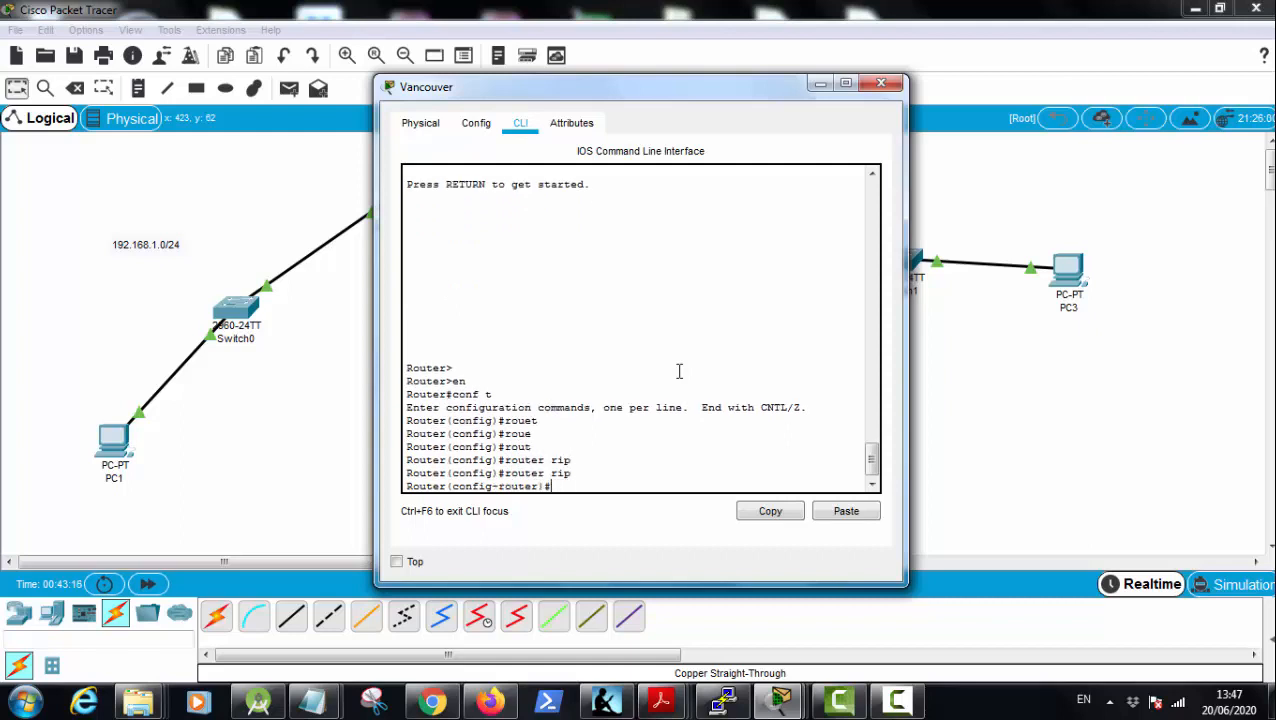
Step: Add network 192.168.1.0 to Vancouver's RIP configuration, moving the window aside to uncover the network labels
text(netw)
key(Tab)
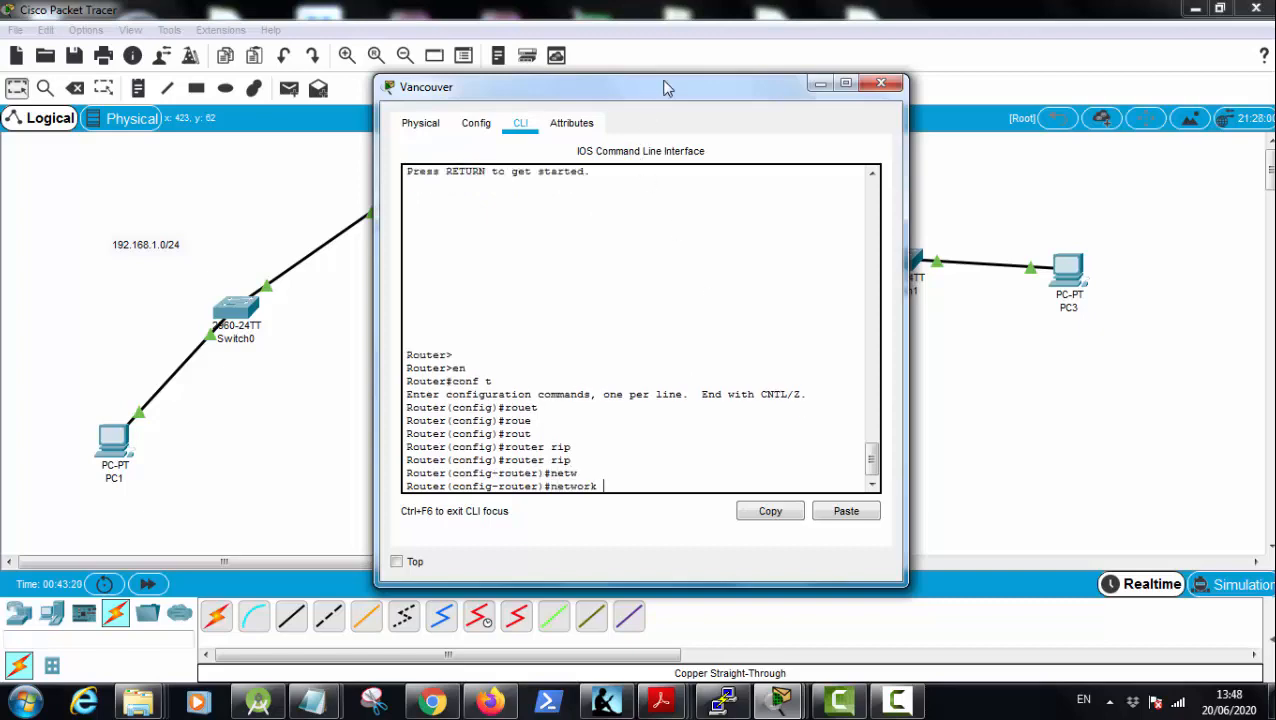
drag(690, 88, 340, 67)
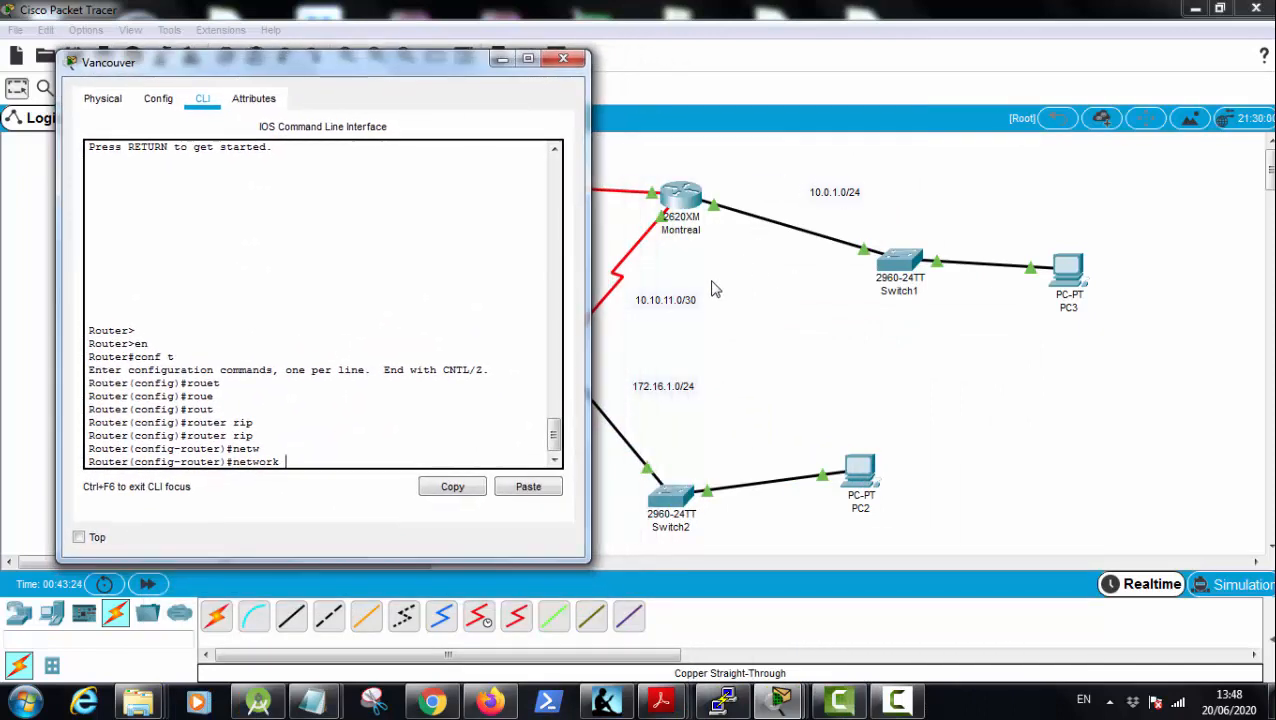
drag(340, 62, 881, 72)
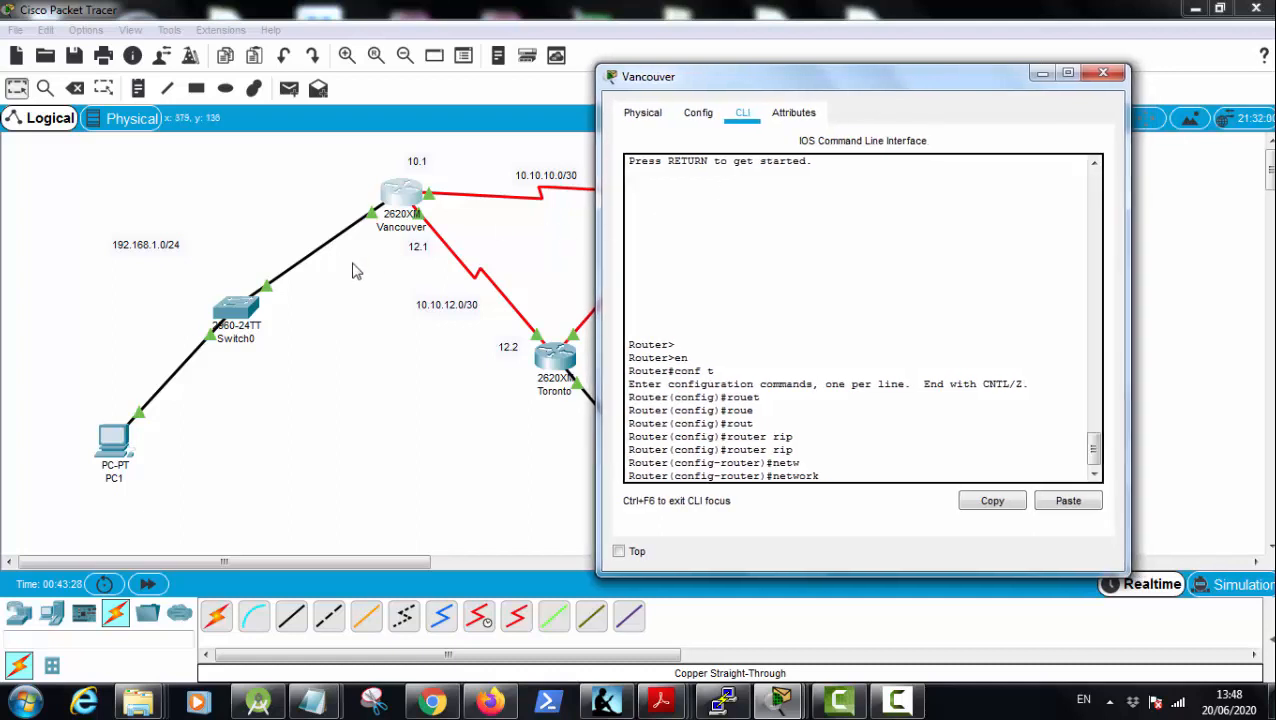
text(192.168.1)
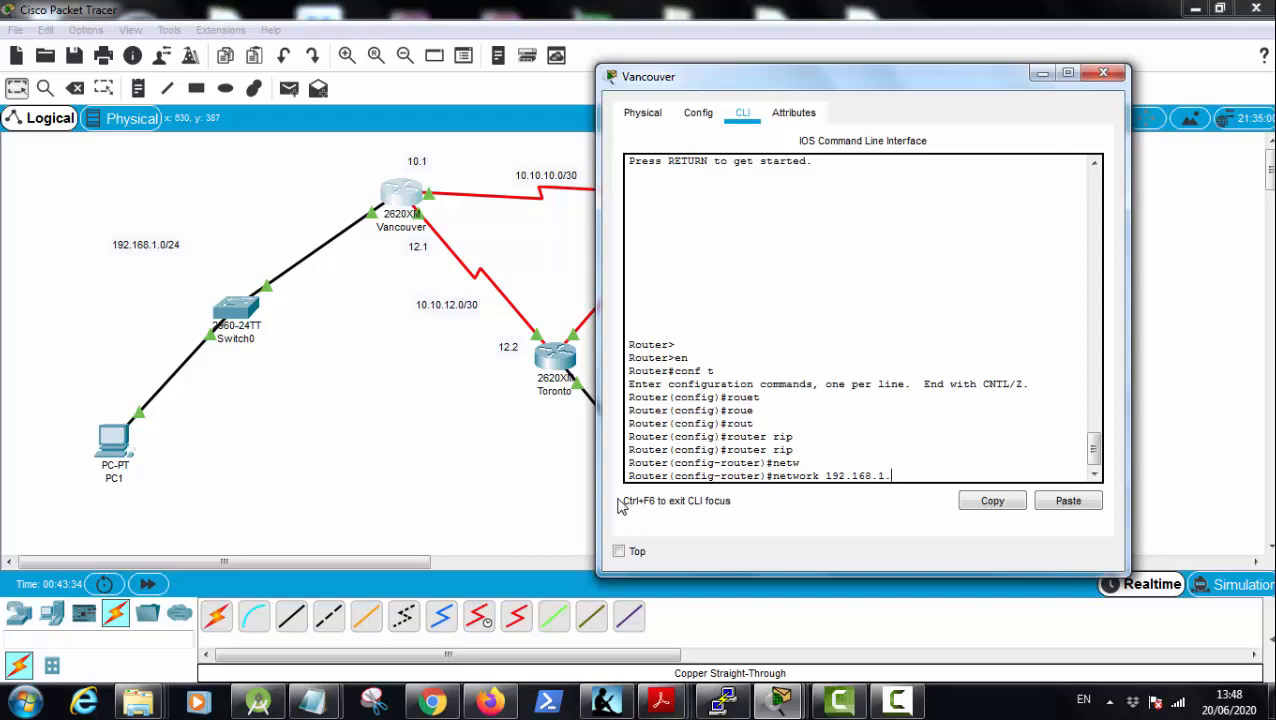
text(.0)
key(Return)
Step: Set Vancouver's RIP to version 2 and end configuration, returning to privileged mode
text(ver)
key(Return)
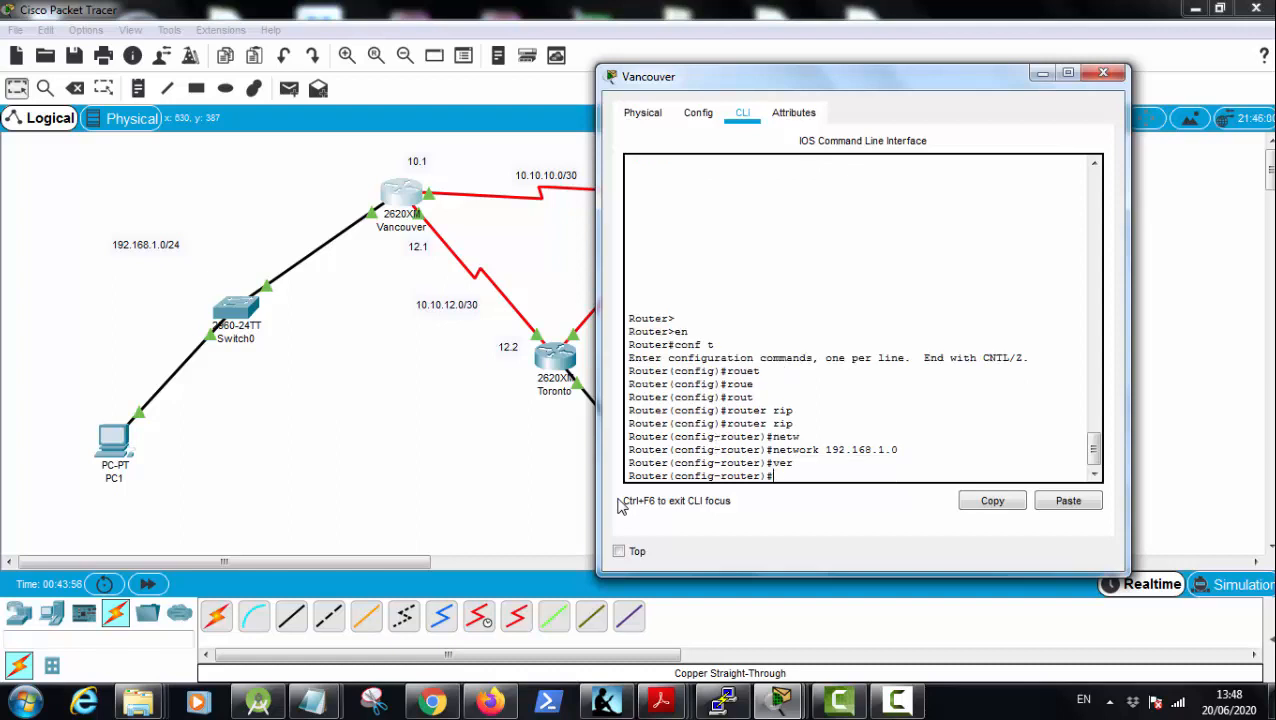
text(ver)
key(Tab)
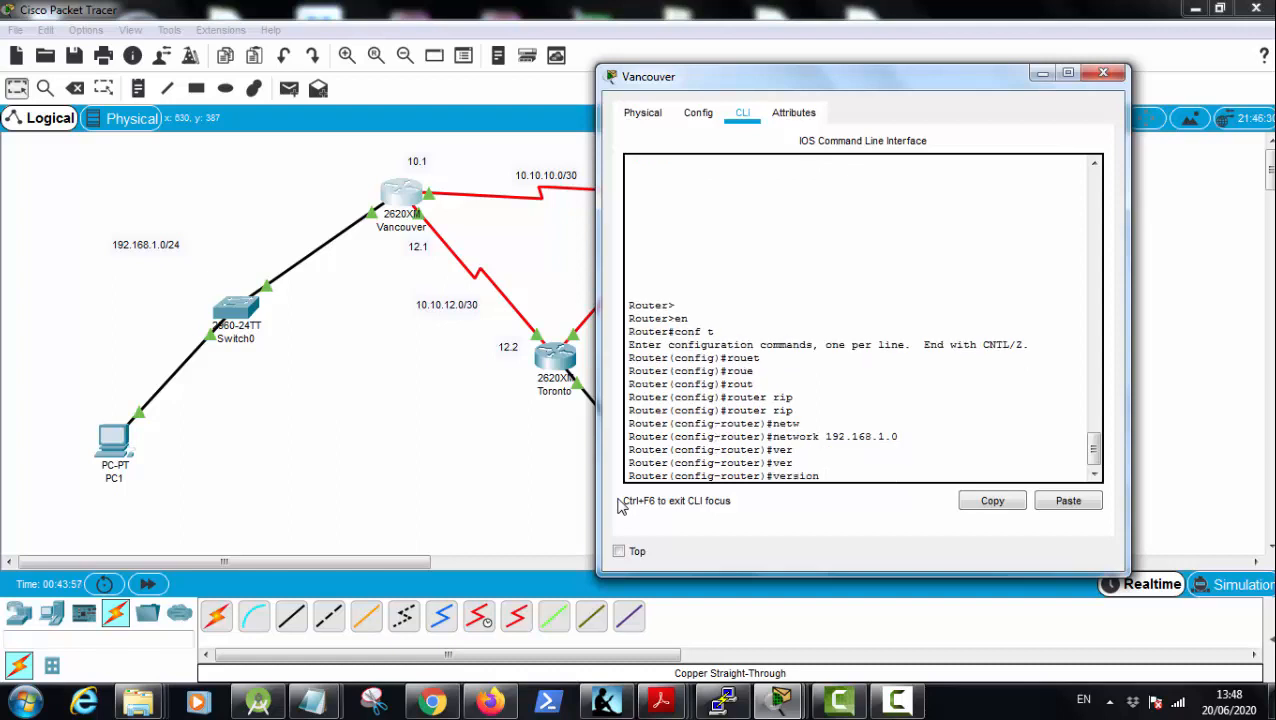
text(2)
key(Return)
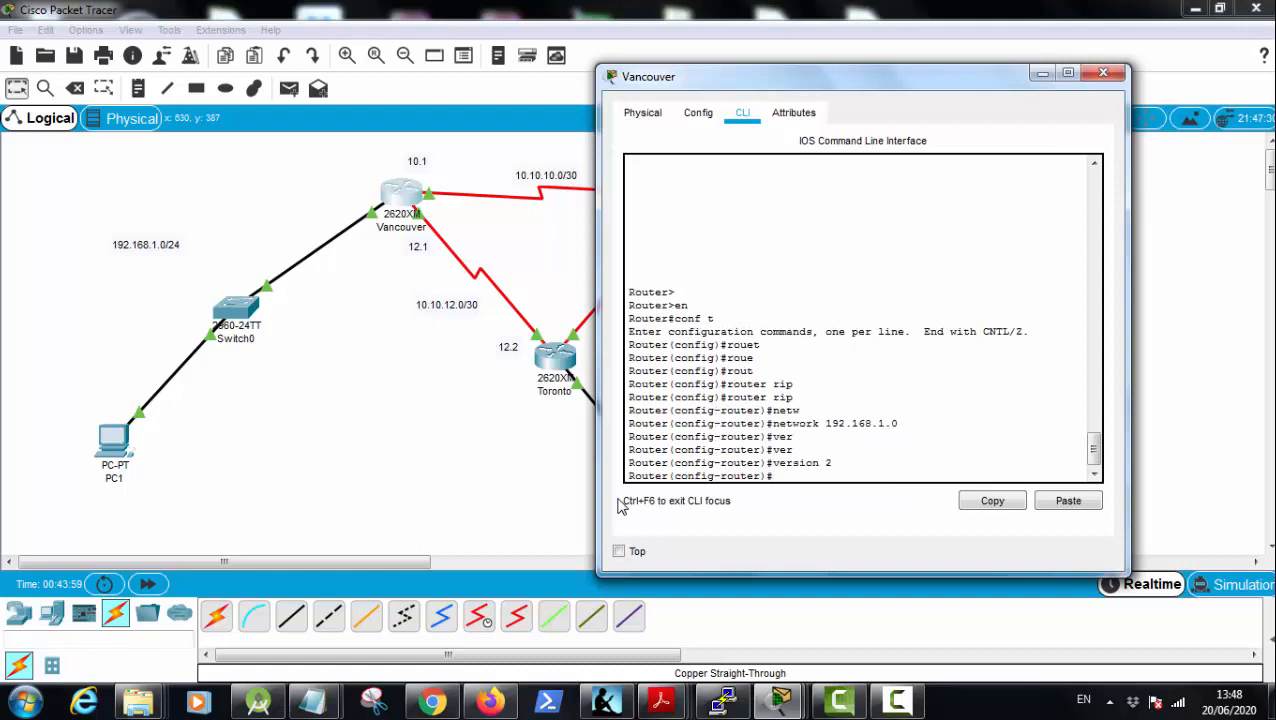
text(end)
key(Return)
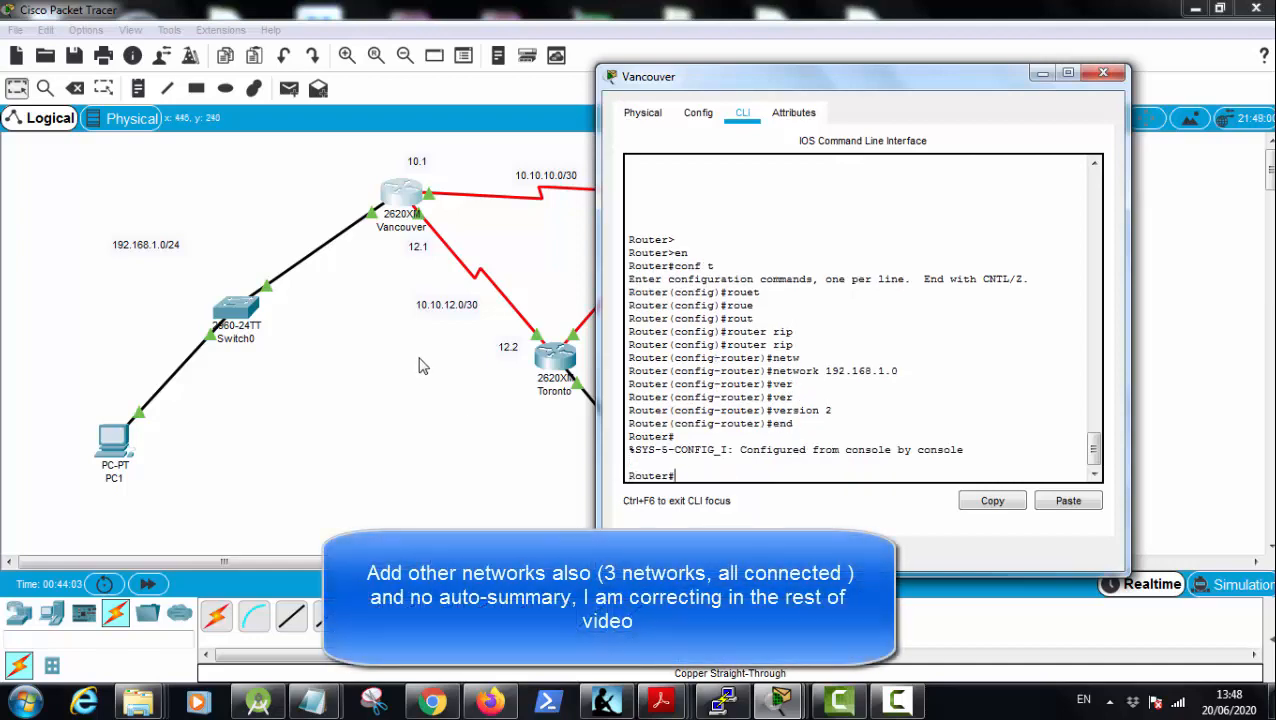
Step: Try to enter privileged mode on Toronto's command line
click(556, 357)
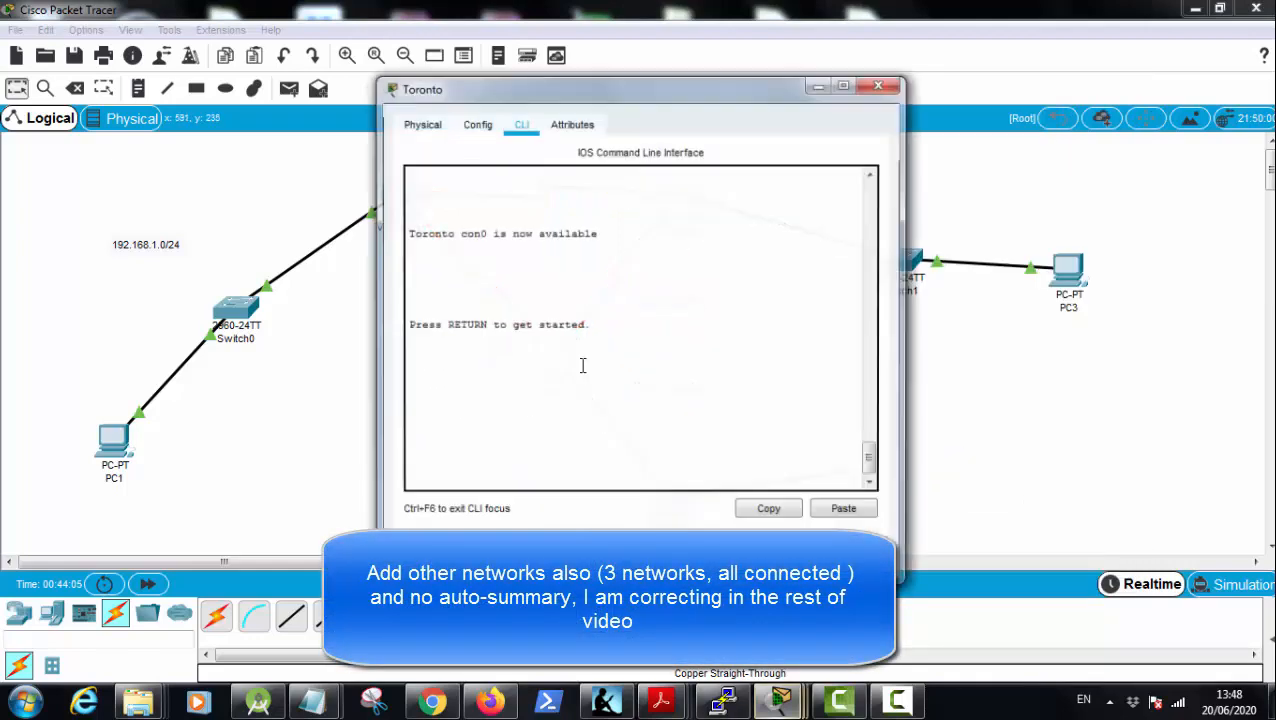
click(664, 421)
key(Return)
key(Return)
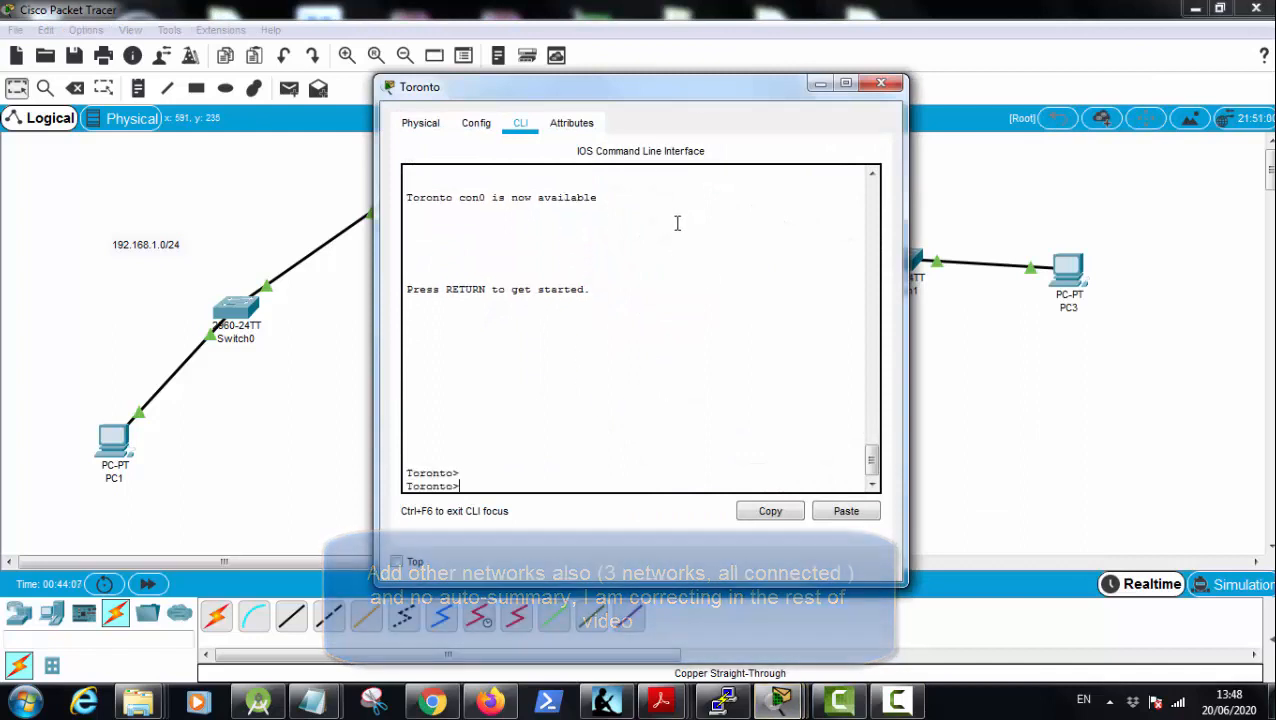
text(en<)
key(Return)
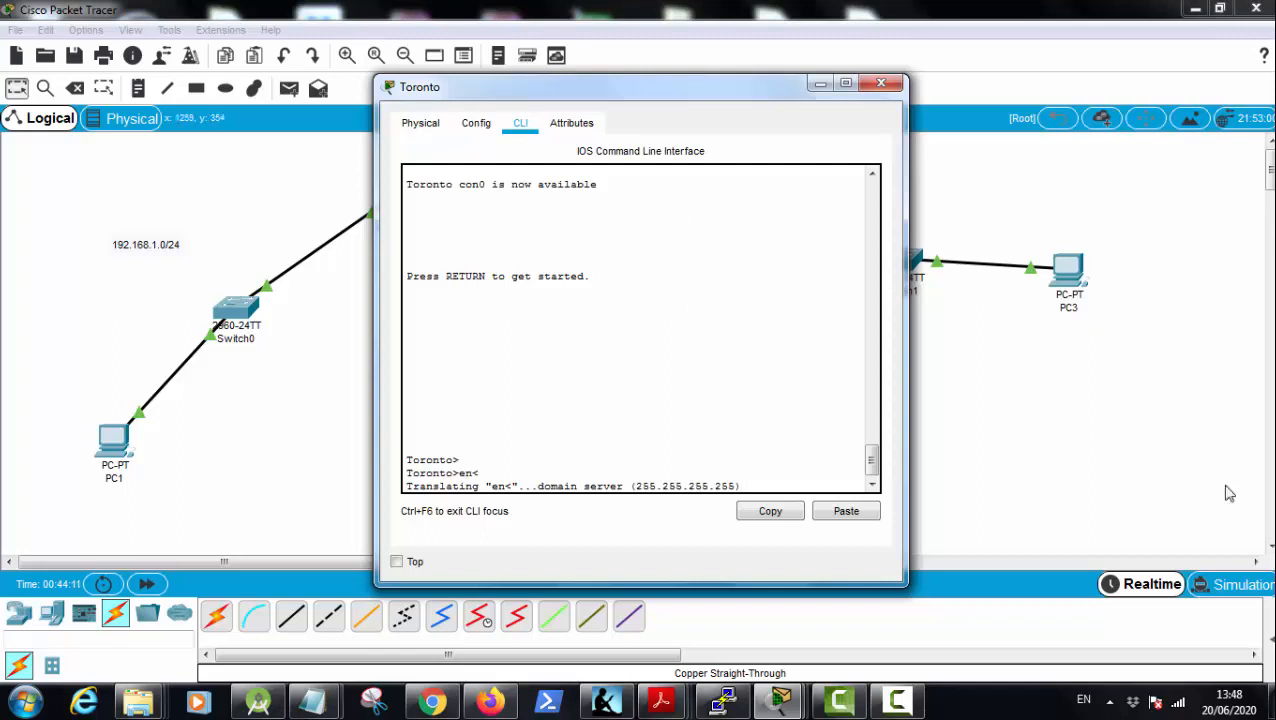
Step: Open Montreal's command line and enter privileged mode followed by global configuration mode
click(1108, 460)
click(681, 195)
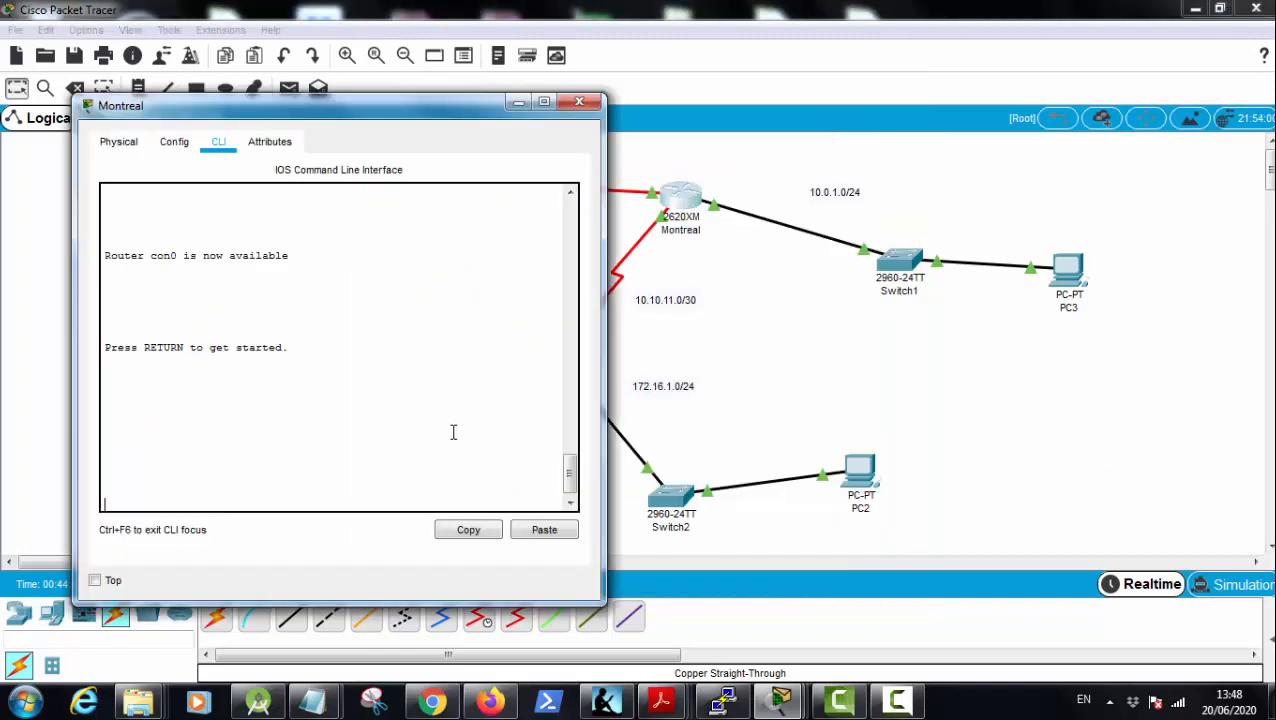
key(Return)
key(Return)
text(en)
key(Return)
text(c)
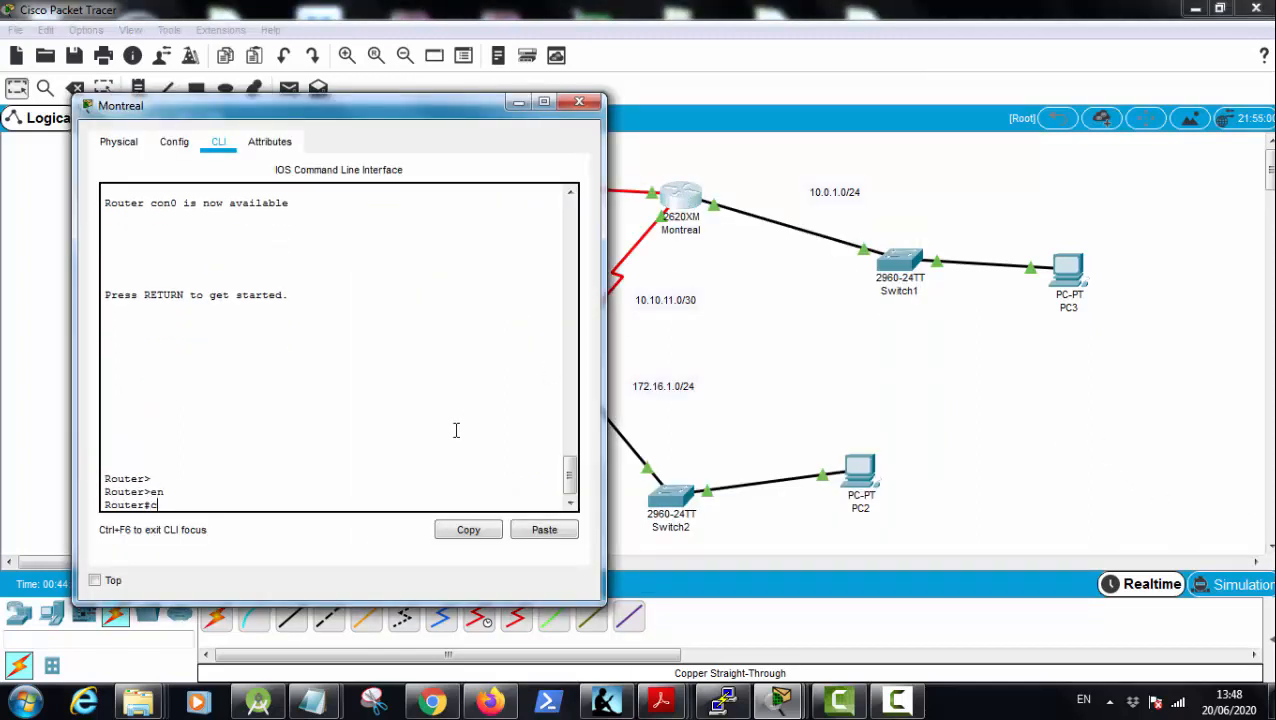
text(onf t)
key(Return)
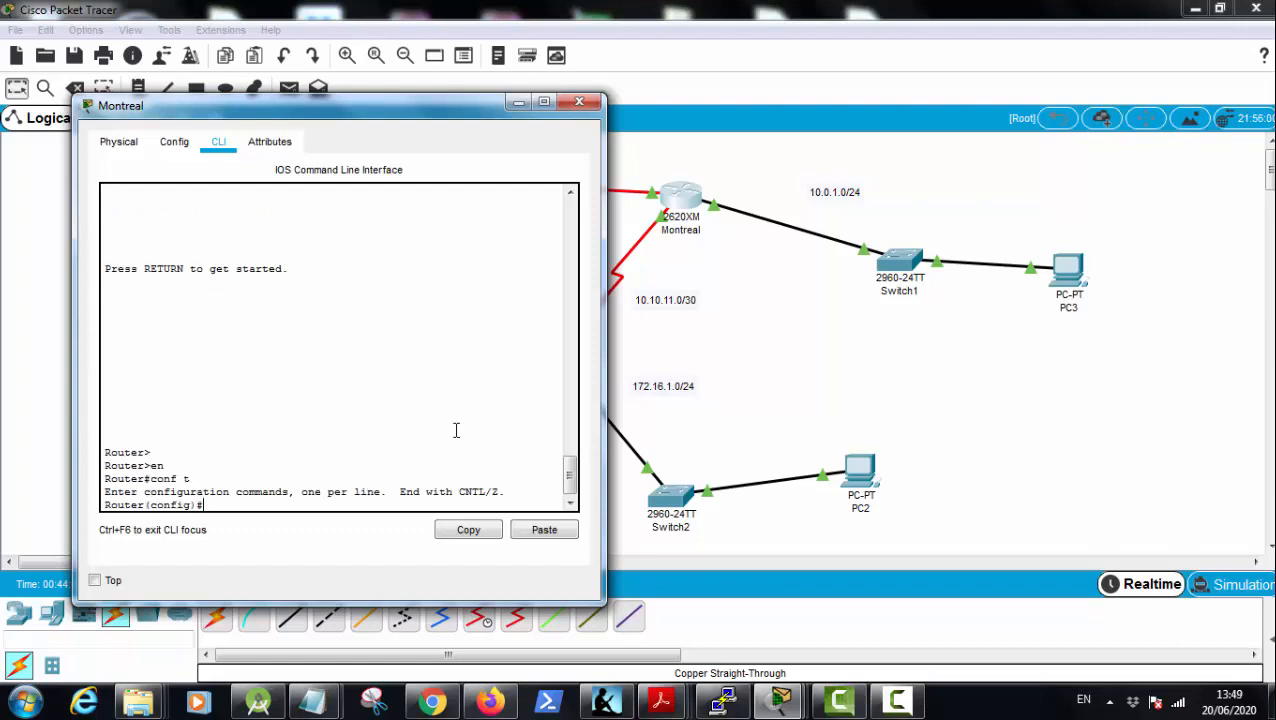
Step: Enter RIP routing configuration on Montreal with the router rip command
text(route)
key(Tab)
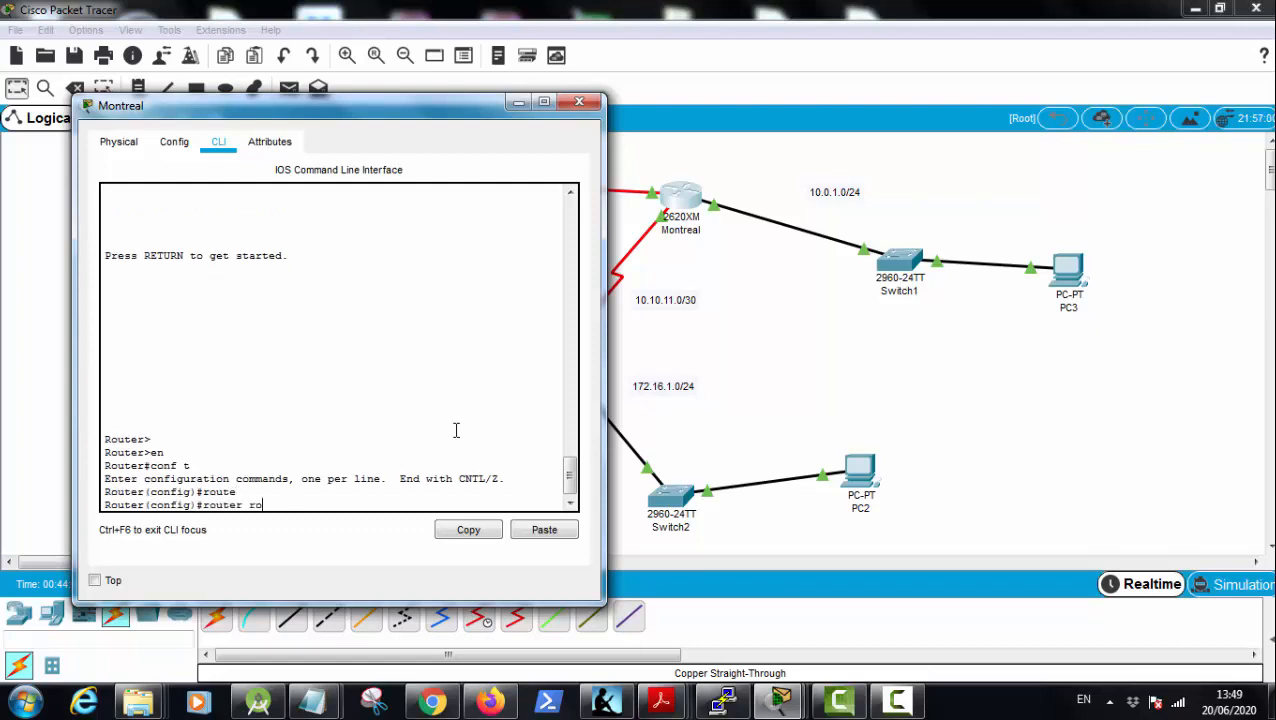
text(r)
key(Tab)
key(Return)
Step: Add network 10.0.1.0 to Montreal's RIP configuration
text(nfig-router)#n)
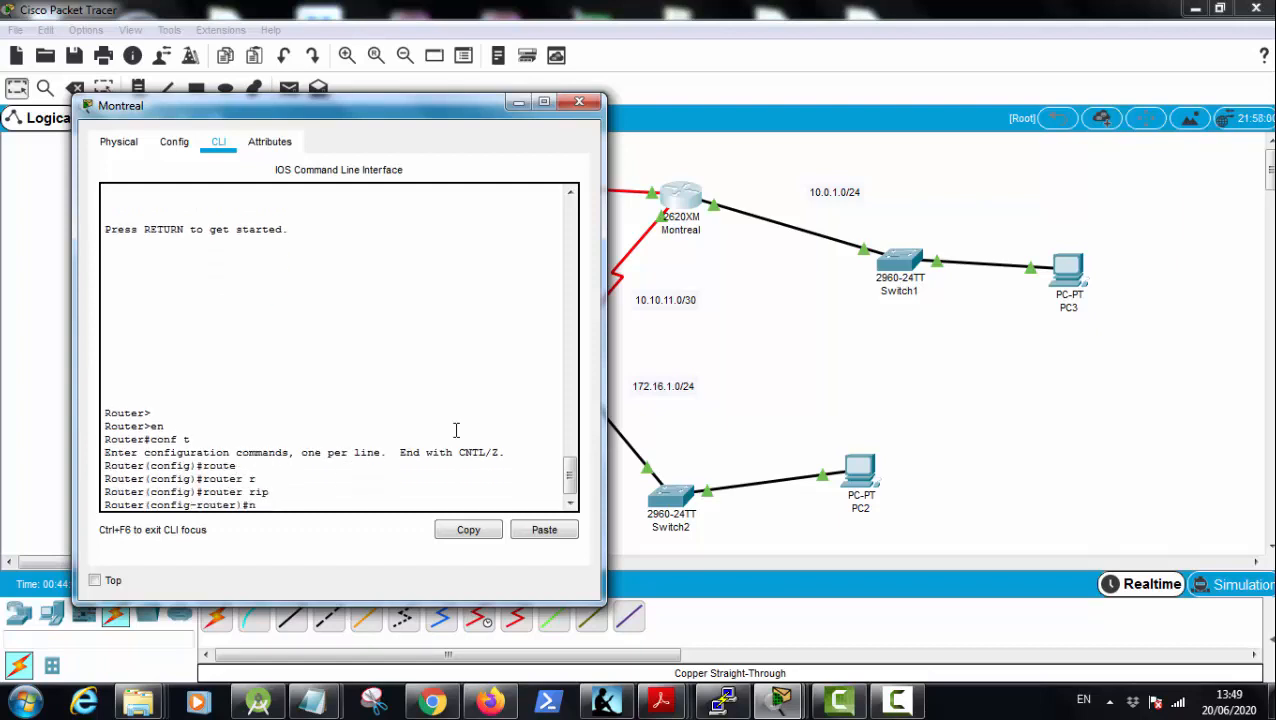
text(et)
key(Tab)
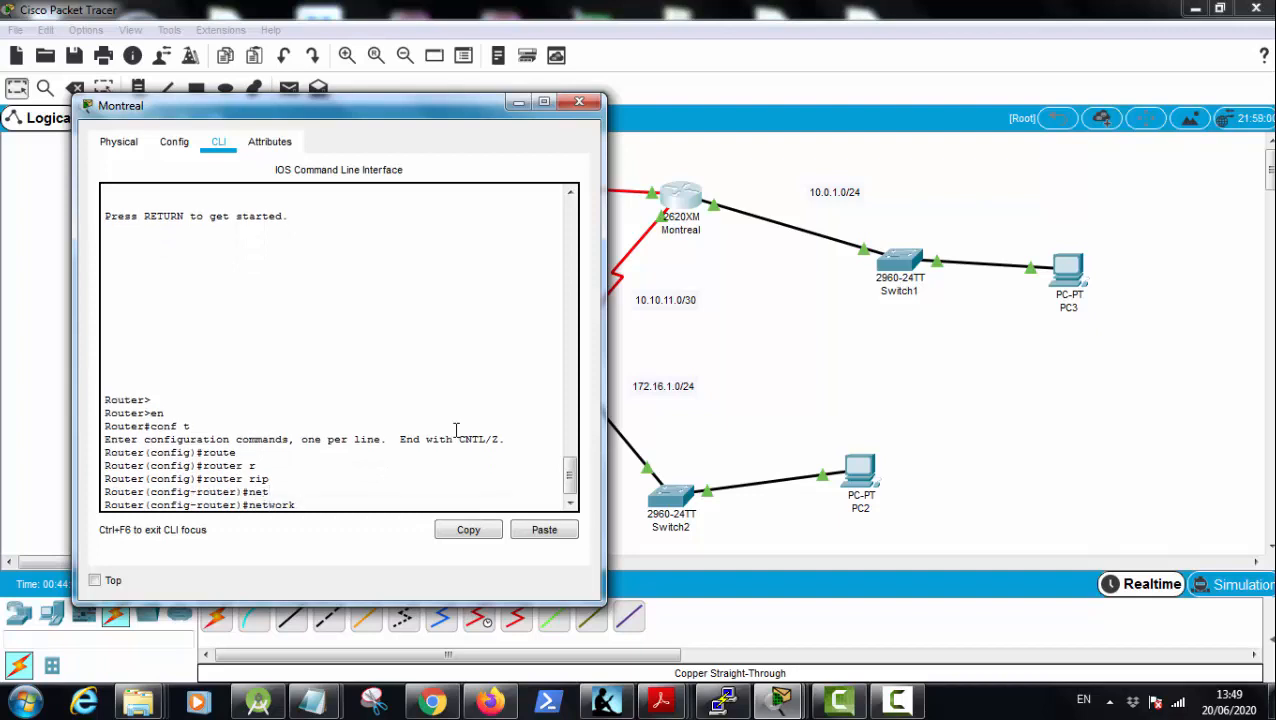
text(10.0.1.0)
key(Return)
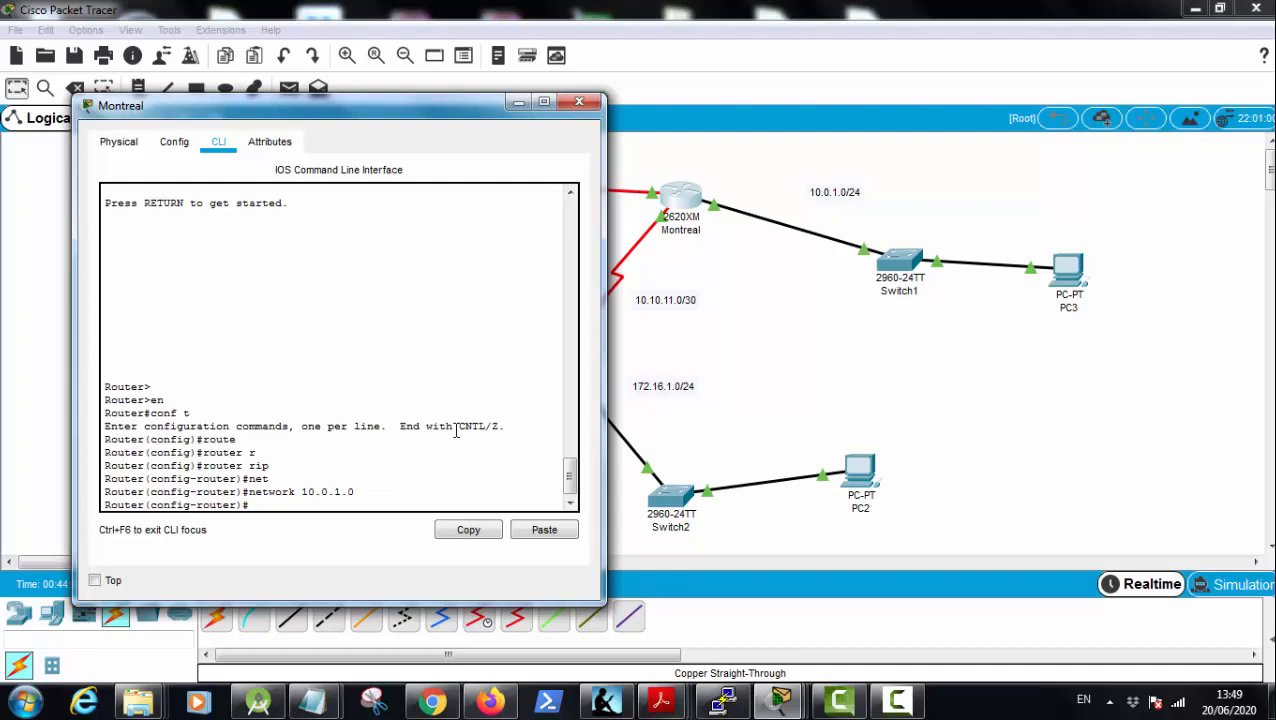
Step: Set Montreal's RIP to version 2
text(vers)
key(Tab)
text(2)
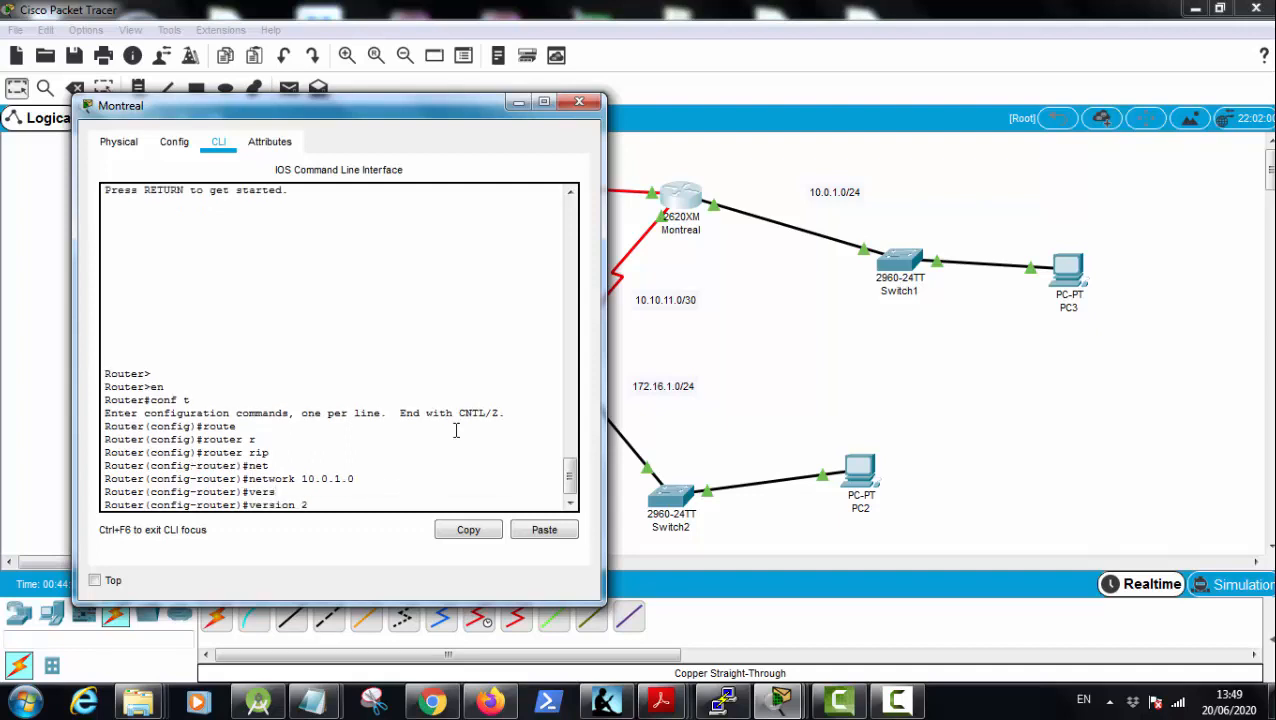
key(Return)
Step: Disable automatic route summarization in Montreal's RIP configuration with no auto-summary
text(no qu)
key(Tab)
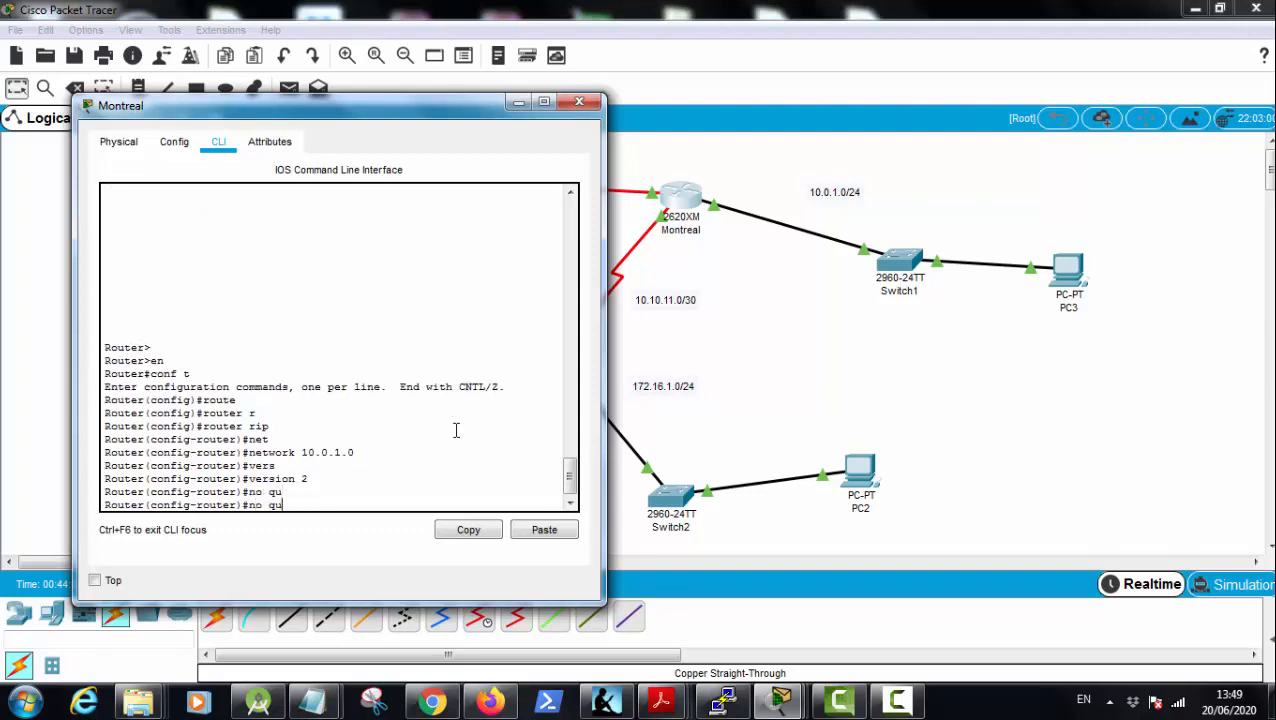
key(BackSpace)
key(BackSpace)
key(Tab)
key(Tab)
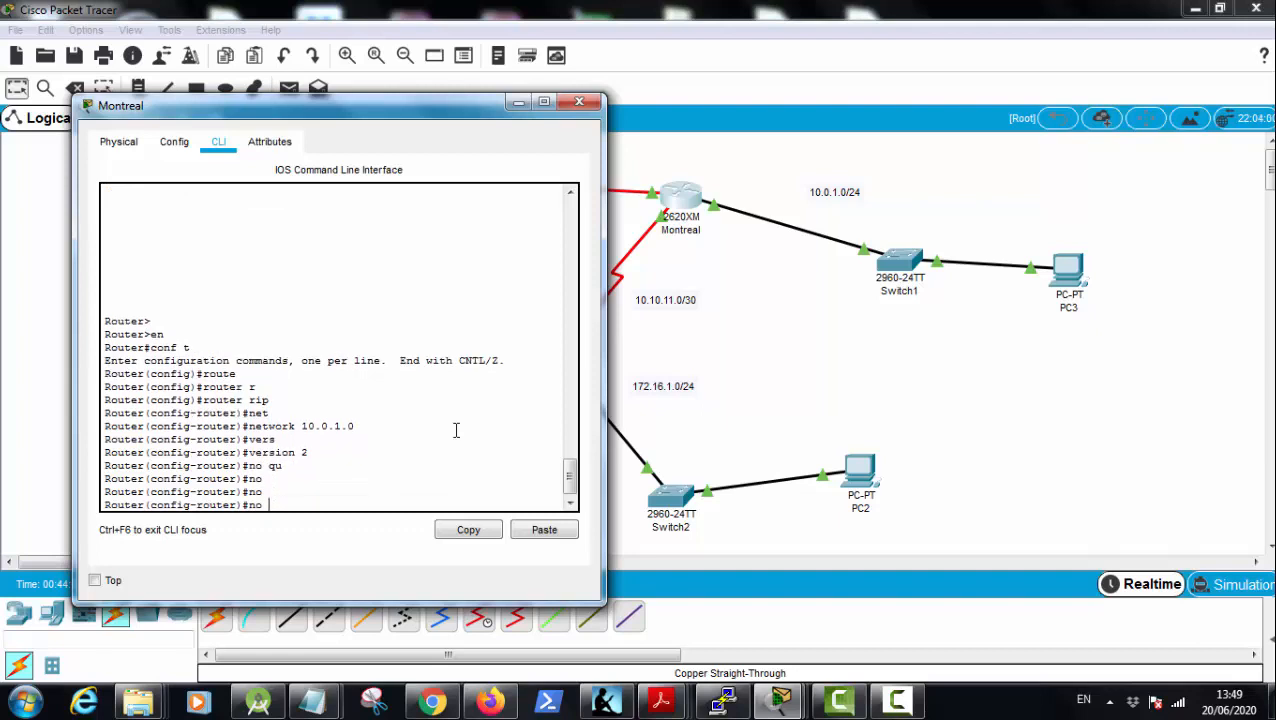
text(au)
key(Tab)
key(Return)
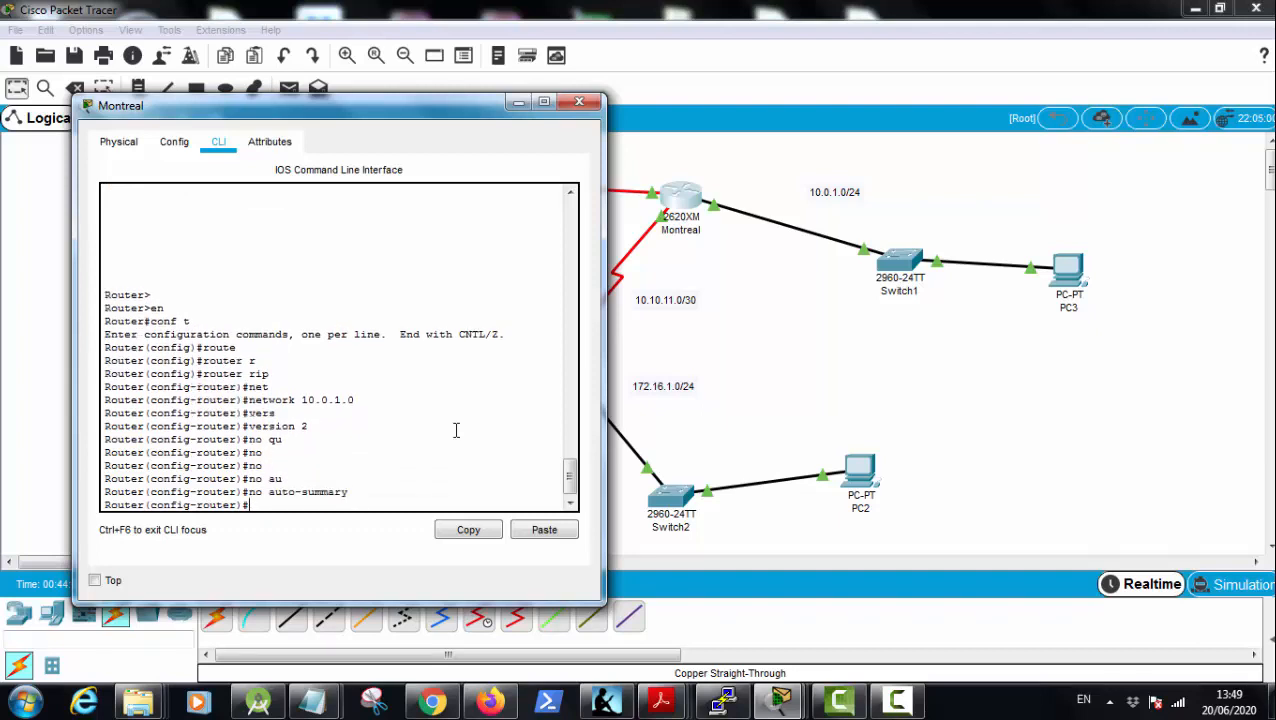
Step: End configuration on Montreal and save its running configuration with write memory
text(end)
key(Return)
key(Return)
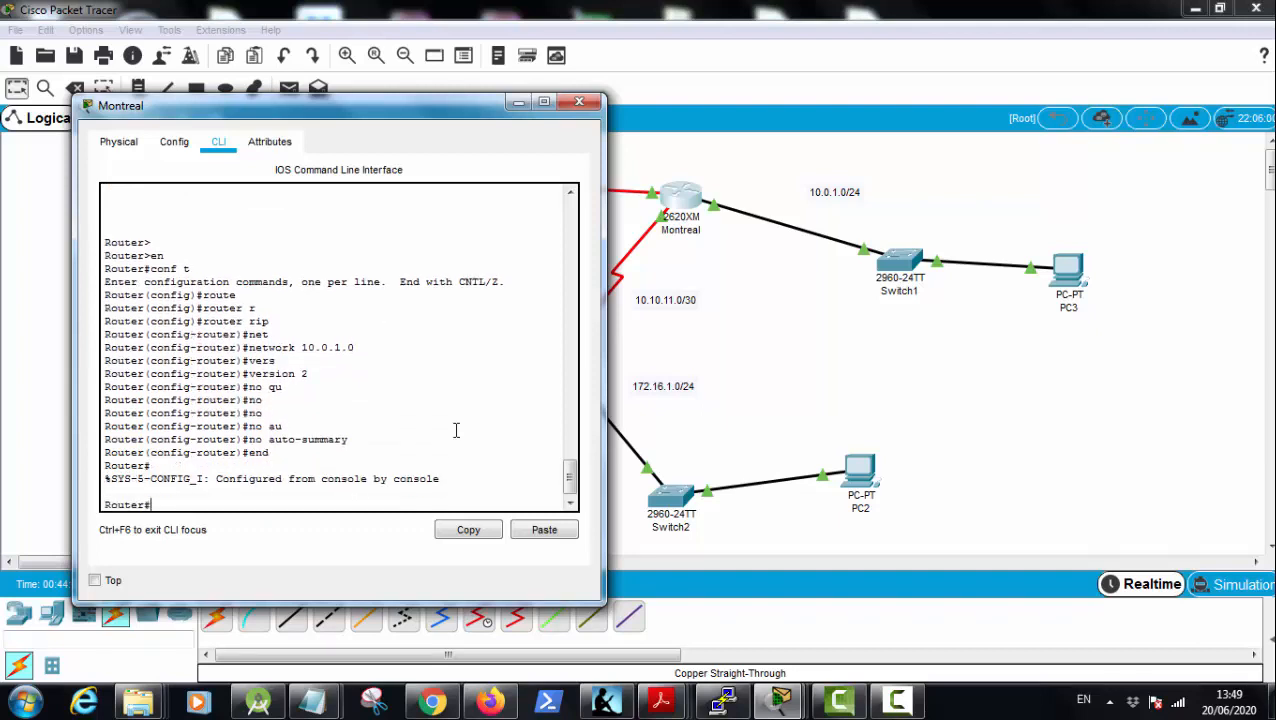
text(wr mem)
key(Tab)
key(Return)
Step: Return to Vancouver's command line and enter global configuration mode
click(1077, 397)
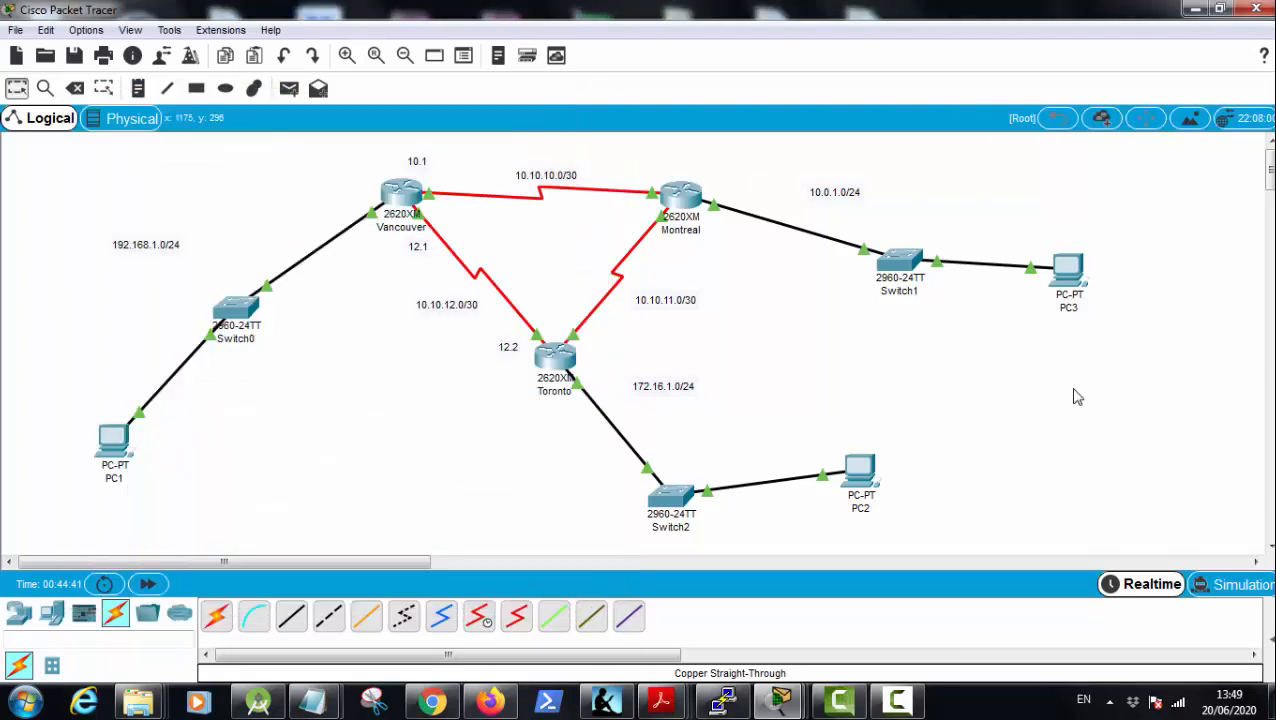
click(401, 194)
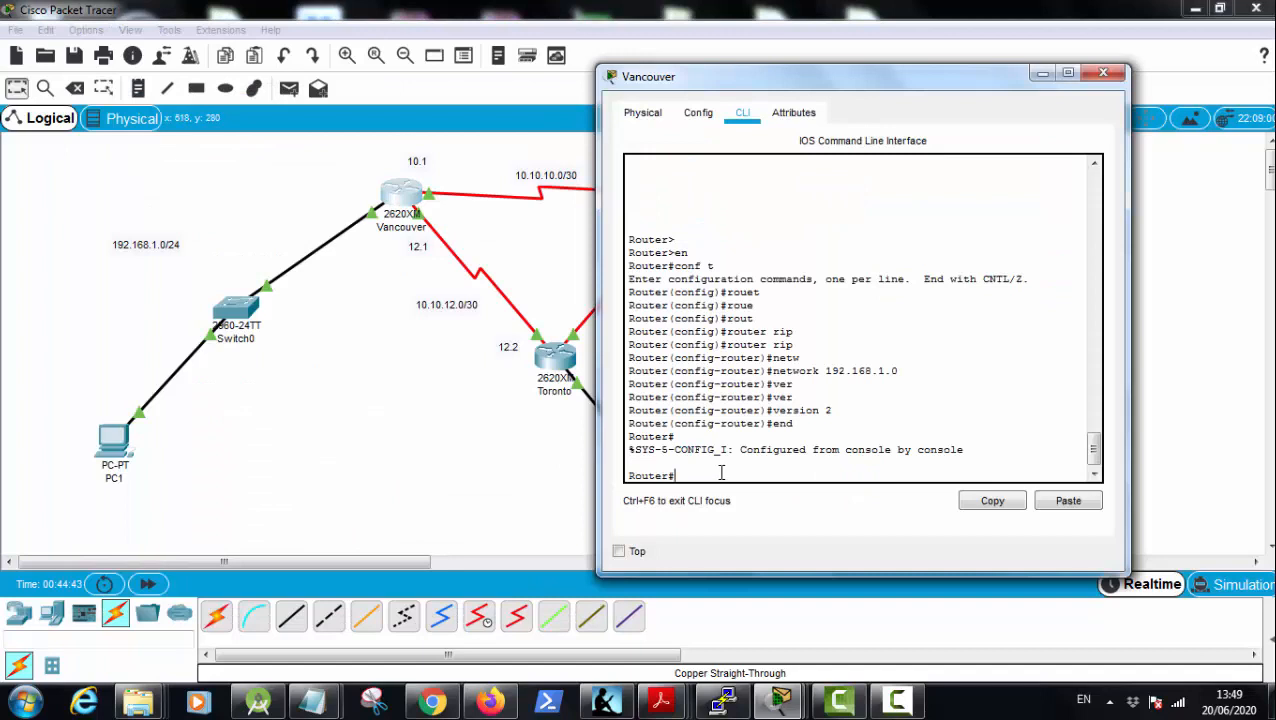
text(conf)
text( t)
key(Return)
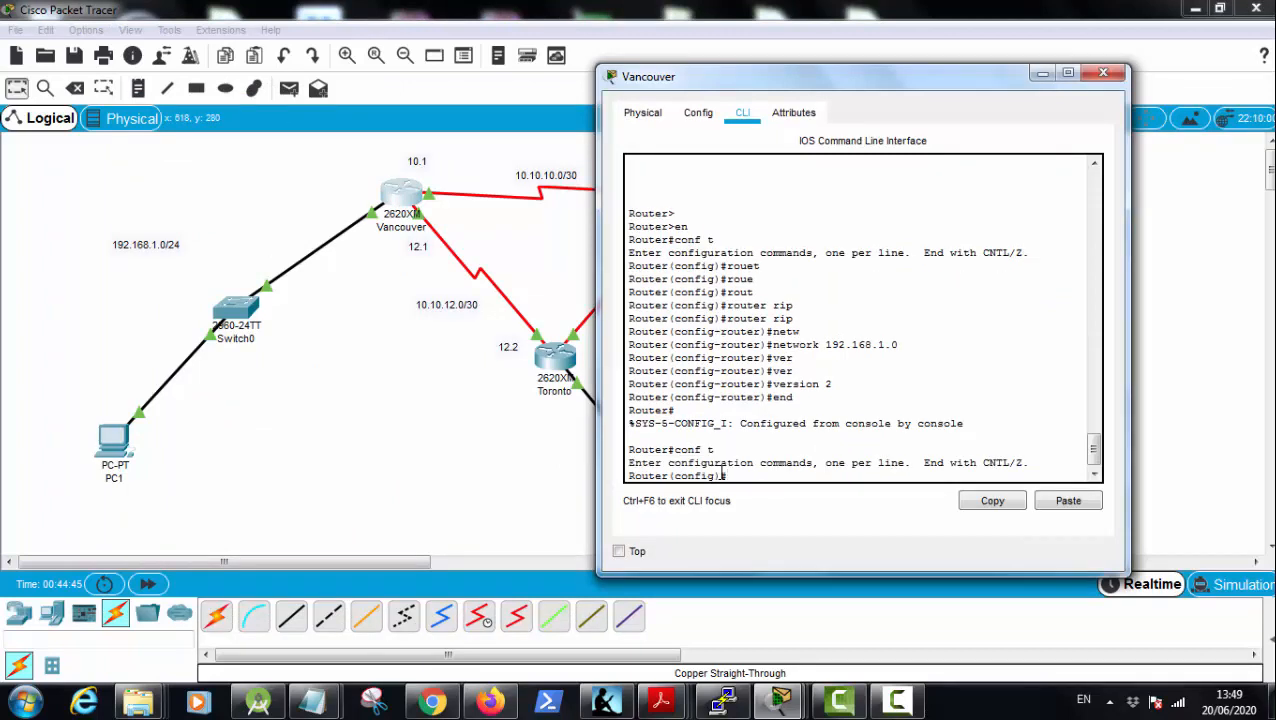
text(net)
key(Tab)
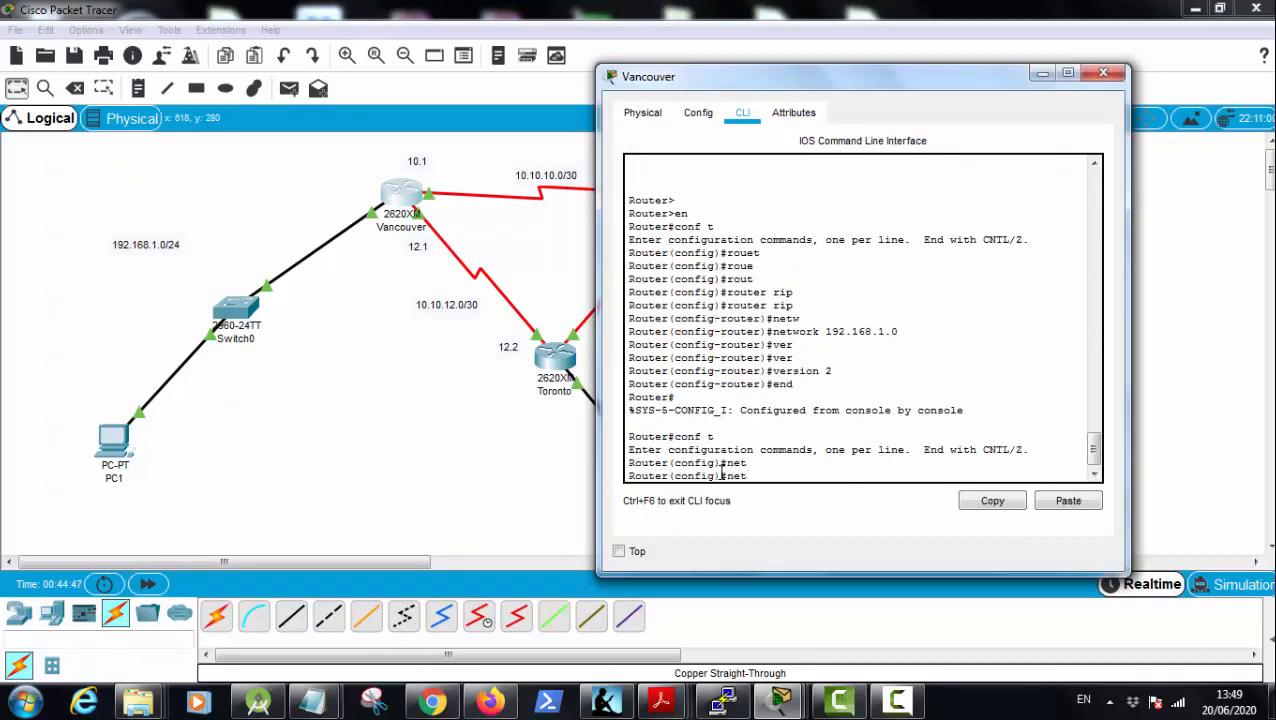
text(wo)
key(Tab)
key(BackSpace)
key(BackSpace)
key(BackSpace)
key(BackSpace)
key(BackSpace)
Step: Enter Vancouver's RIP configuration with router rip and disable summarization with no auto-summary
text(route)
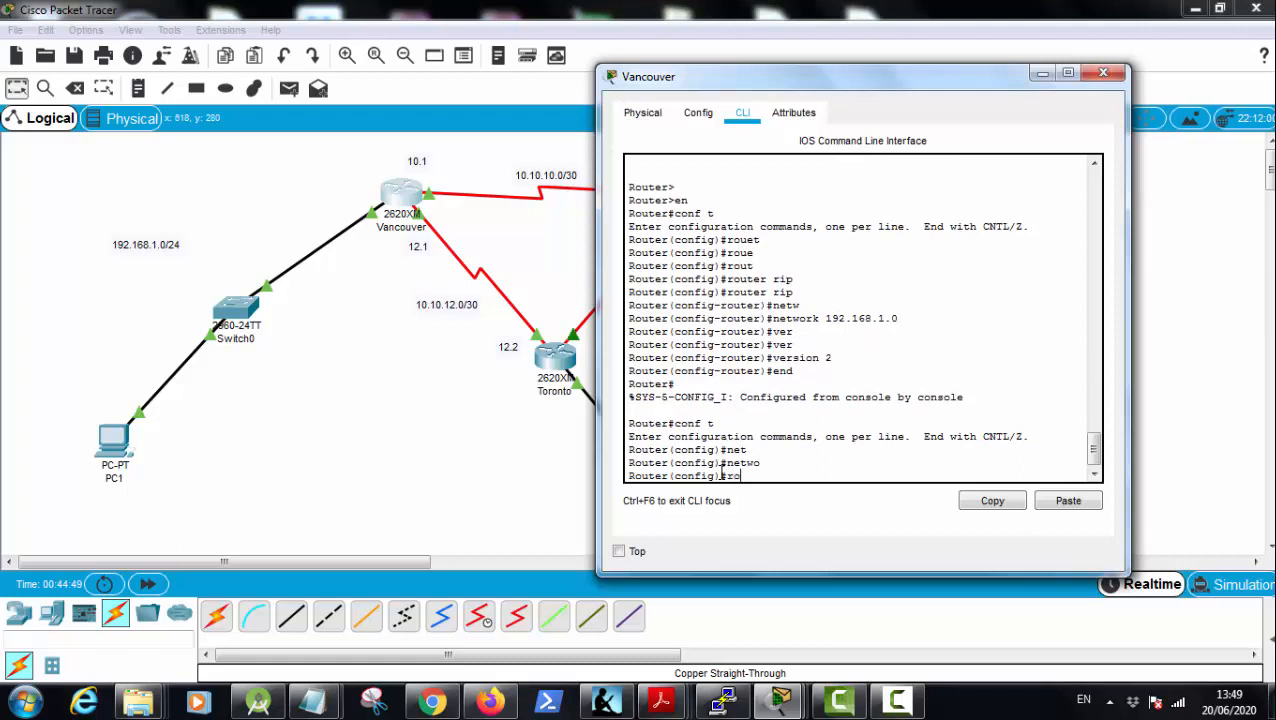
key(Tab)
text(r rip)
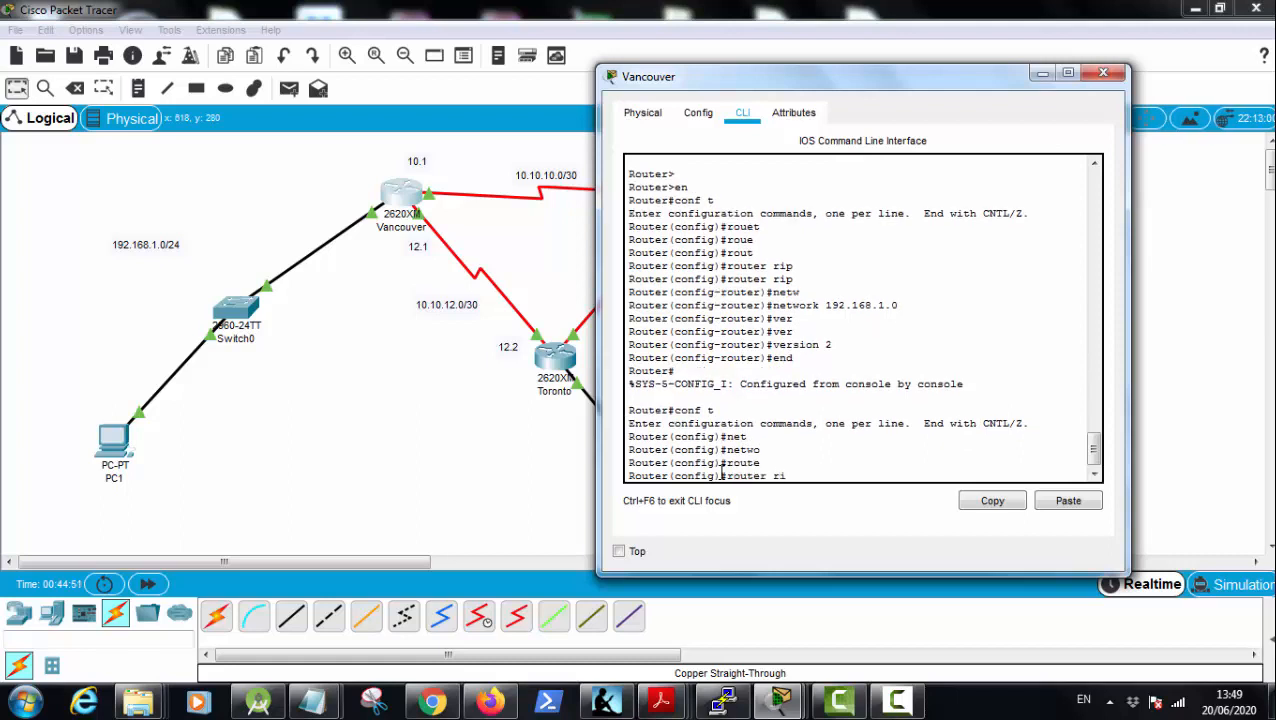
key(Return)
text(no au)
key(Tab)
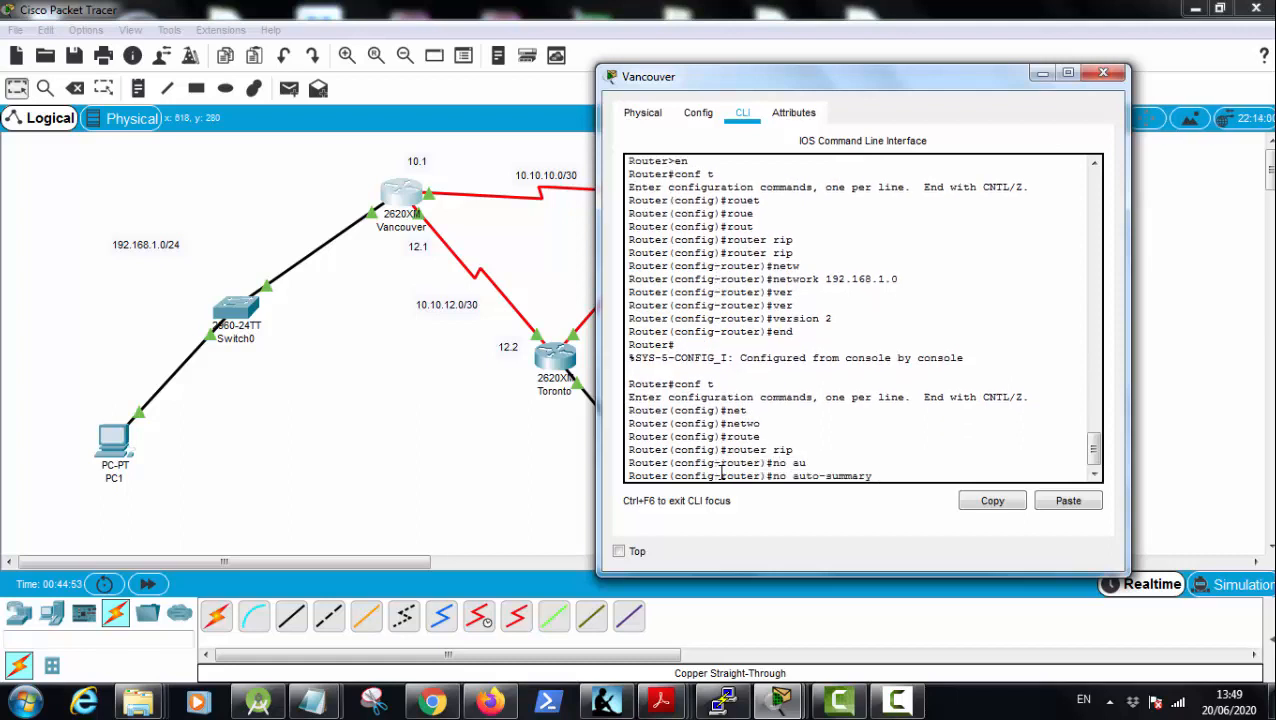
key(Return)
Step: End configuration on Vancouver and save its running configuration with write memory
key(Return)
text(end)
key(Return)
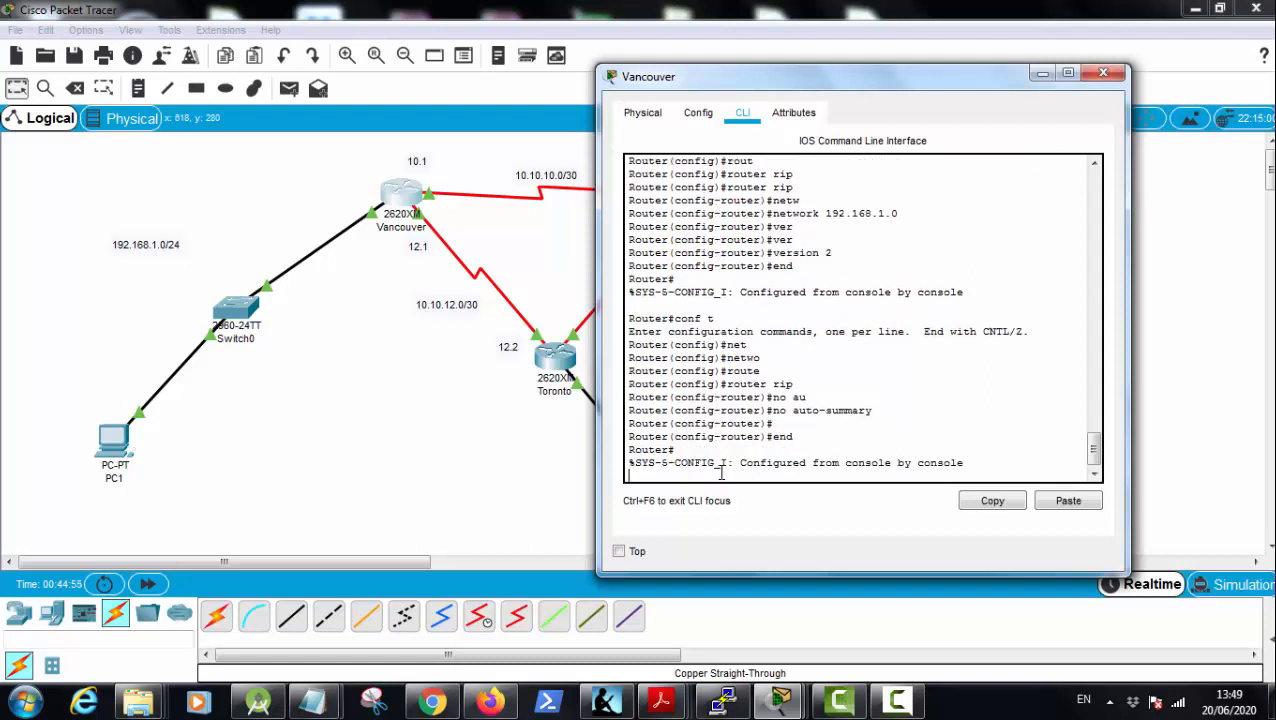
text(wr mem)
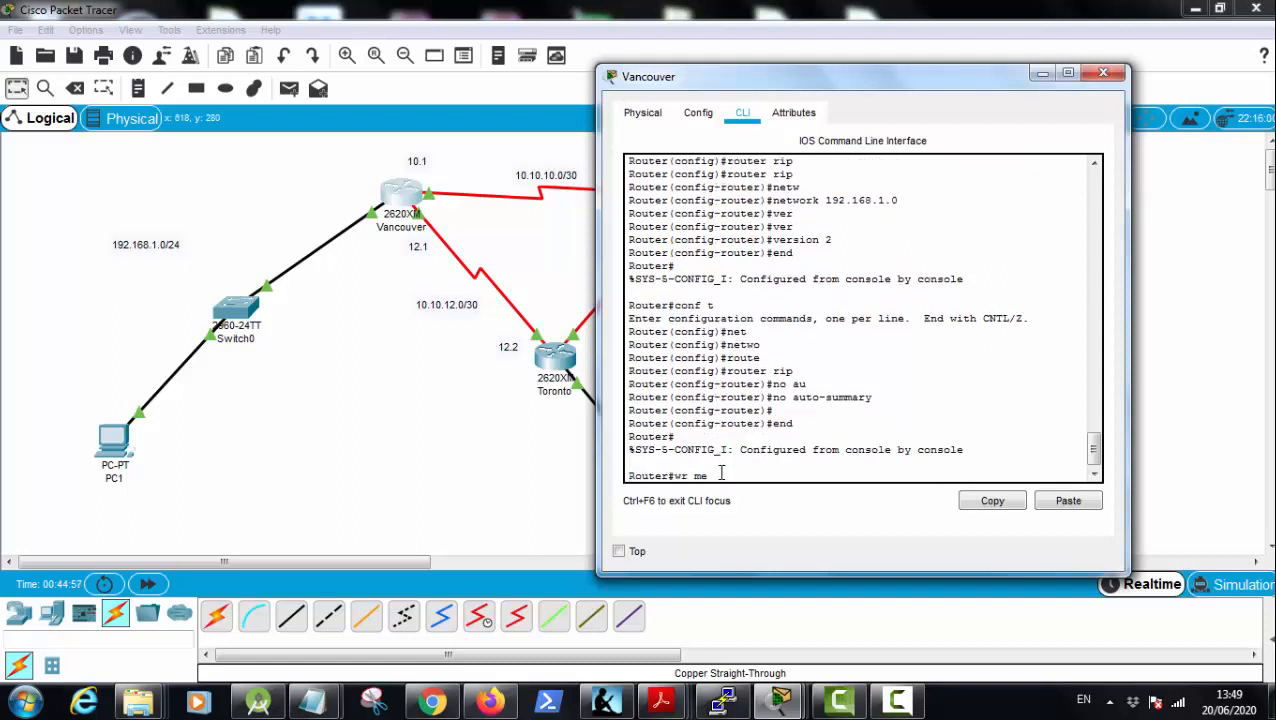
key(Tab)
key(Return)
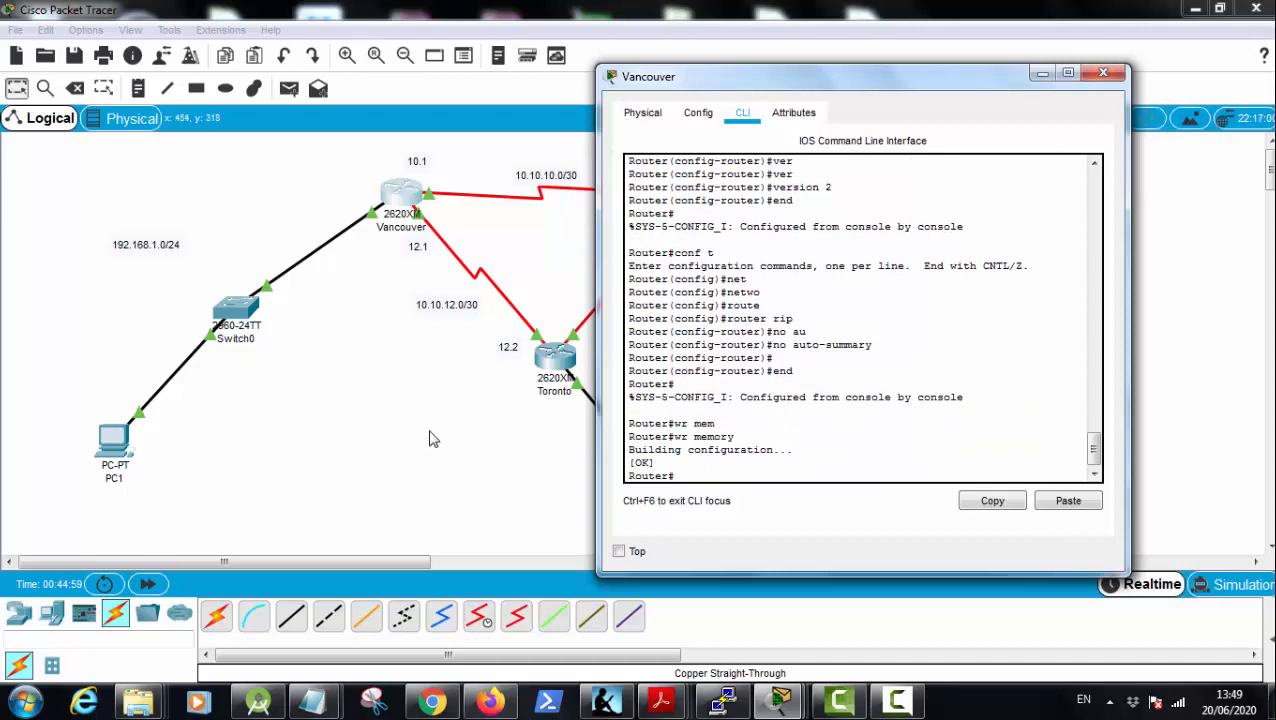
Step: Close the open Toronto, Montreal and Vancouver device windows and return to the topology workspace
click(548, 366)
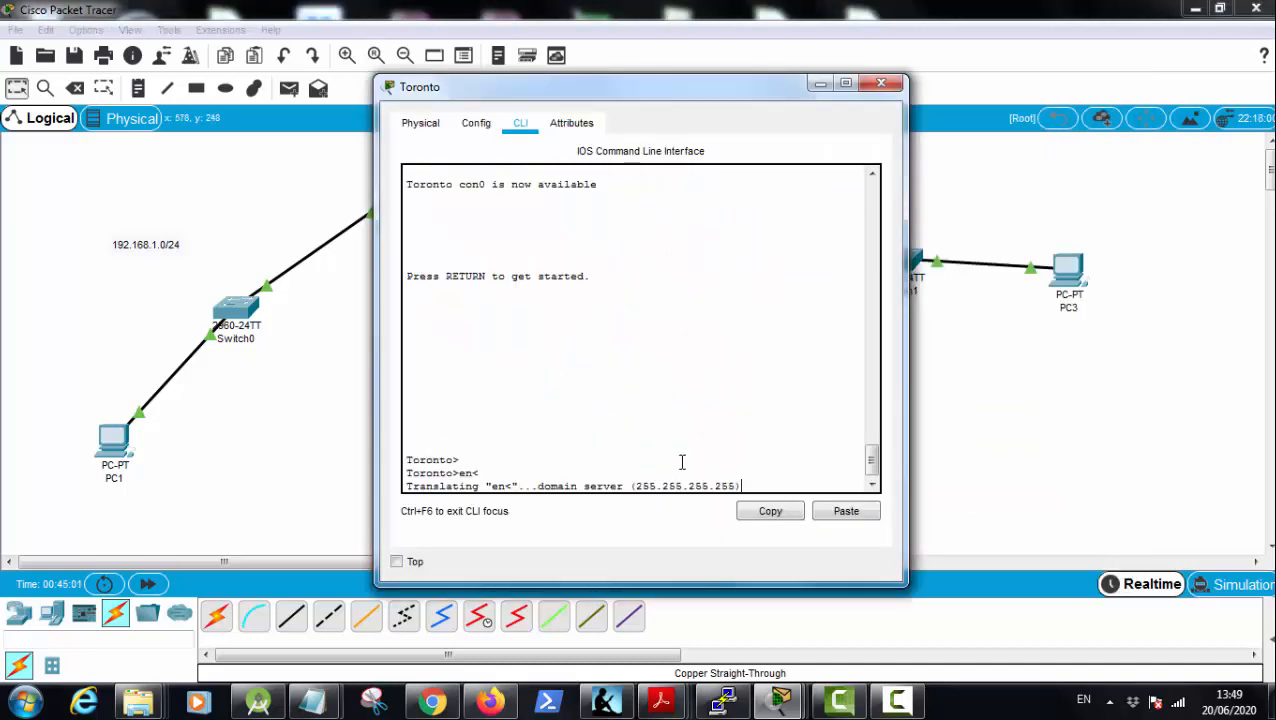
click(881, 83)
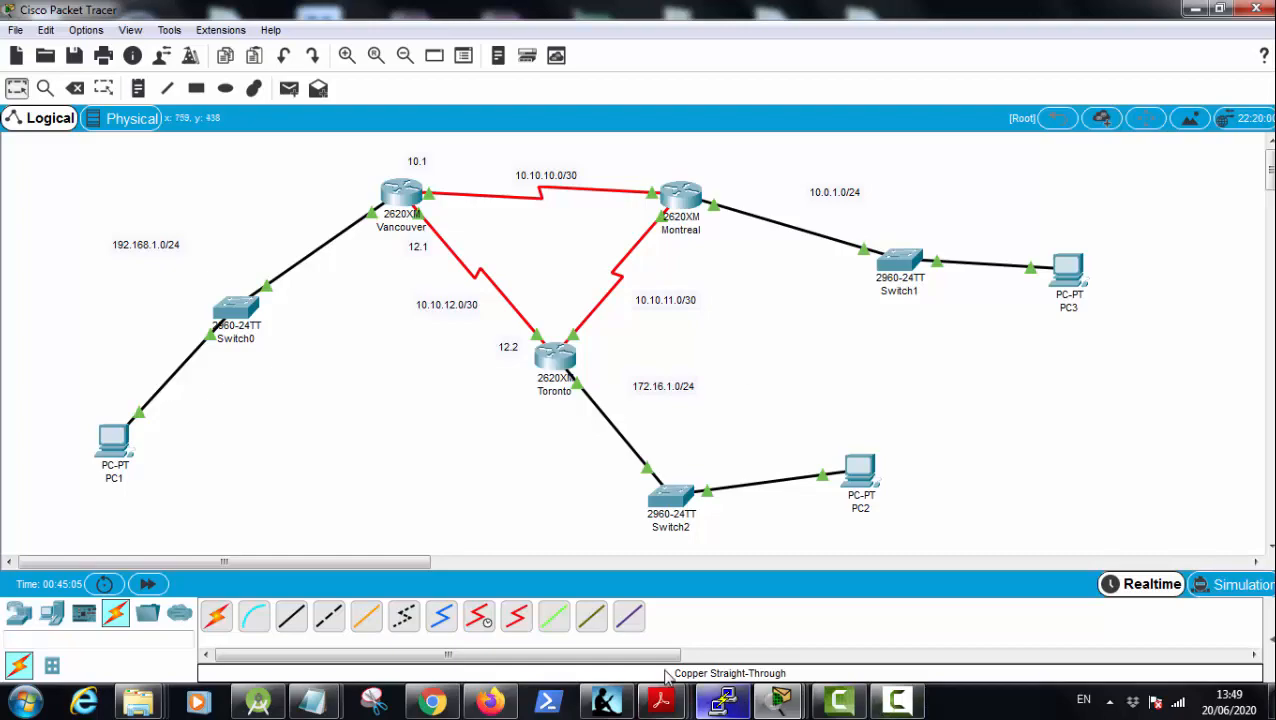
mouse_move(781, 700)
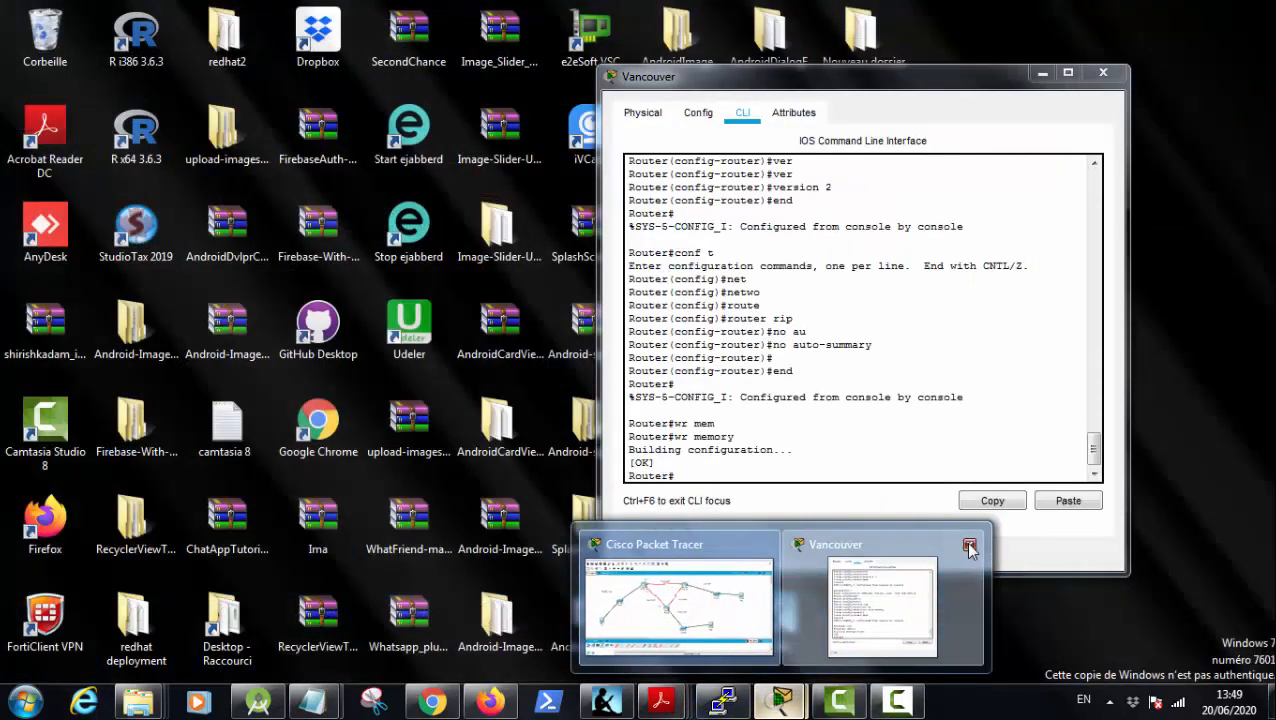
click(969, 546)
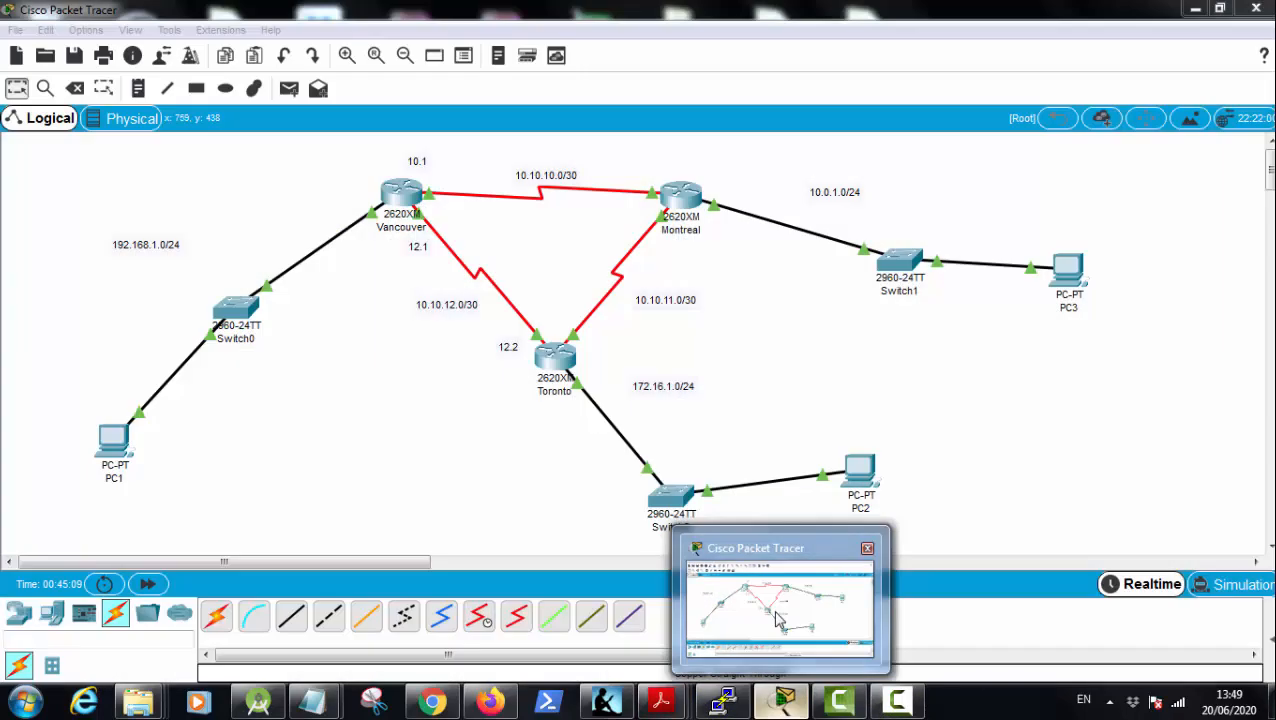
click(778, 620)
Step: Reopen Toronto's command line and enter privileged mode followed by global configuration mode
click(558, 360)
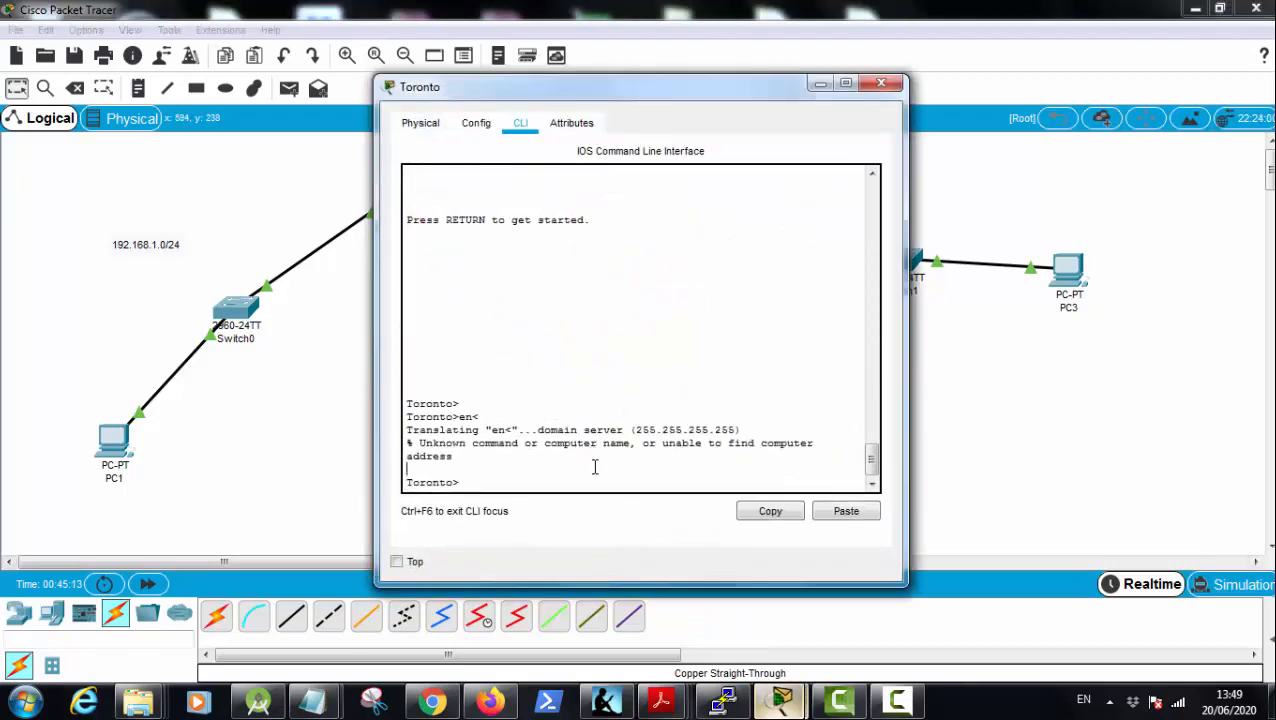
key(Return)
key(Return)
key(Return)
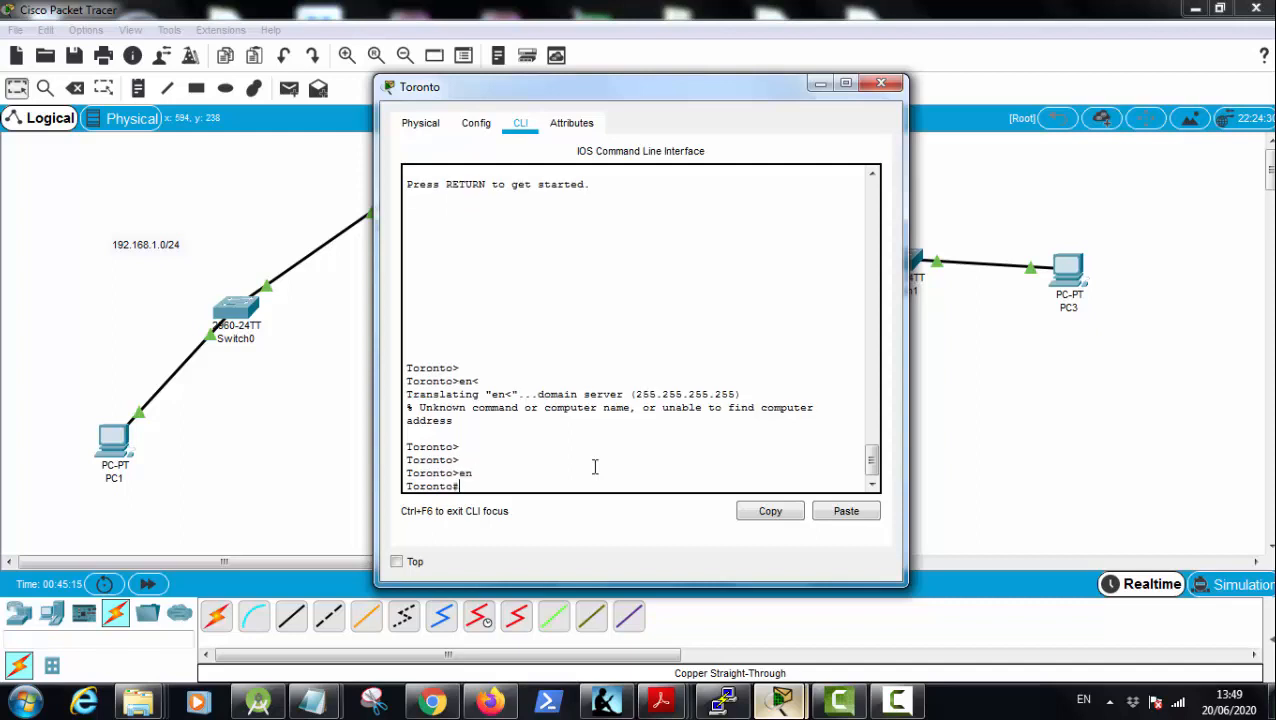
text(conf t)
key(Return)
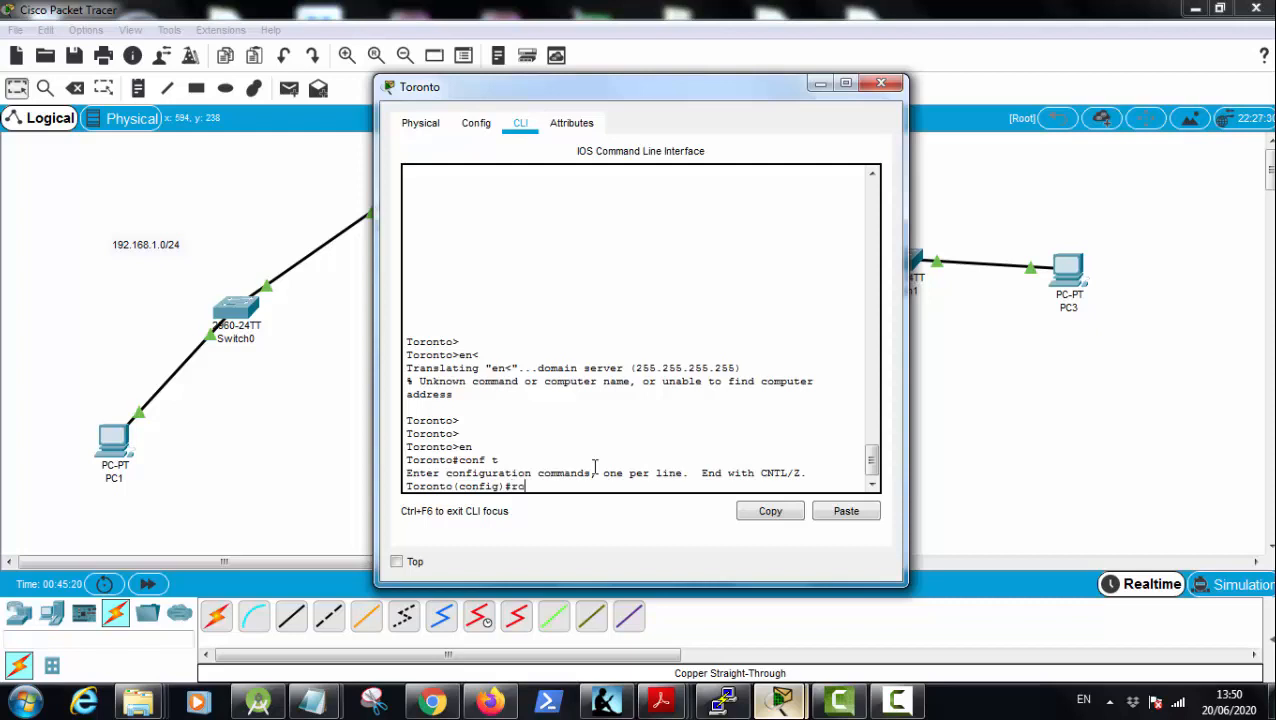
Step: Enter RIP routing configuration on Toronto with the router rip command
text(route)
key(Tab)
text(rip)
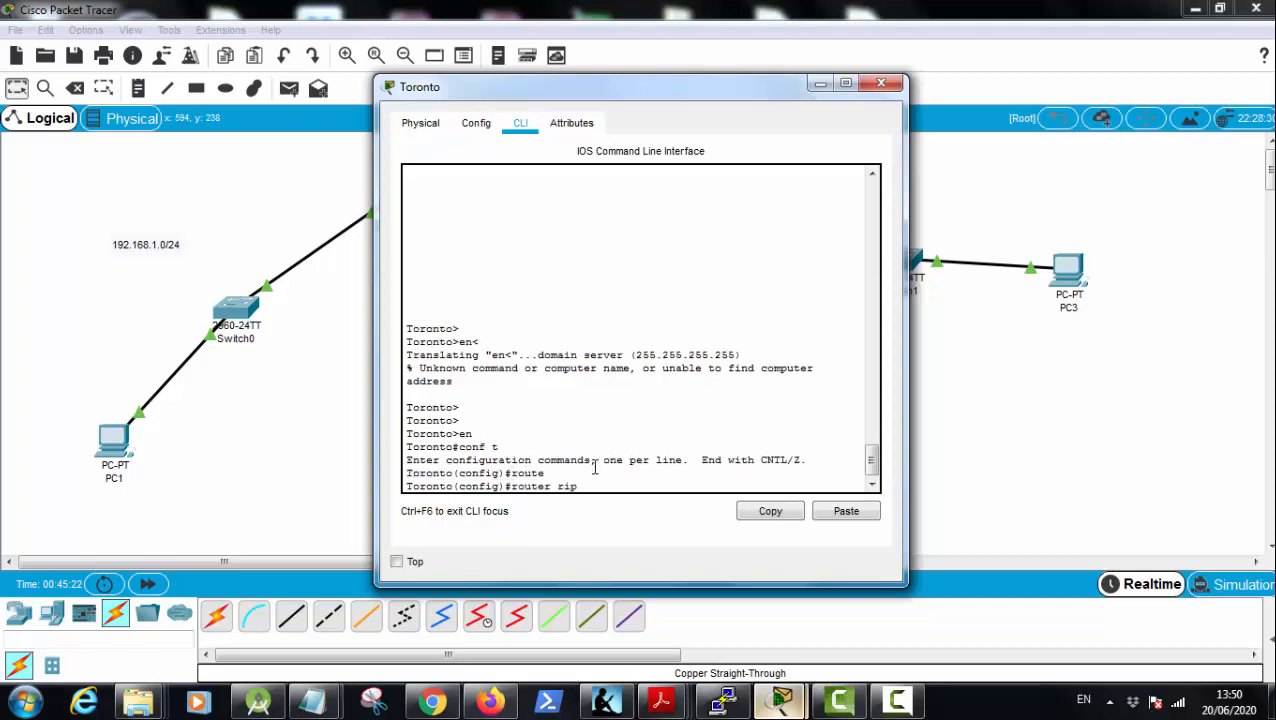
key(Return)
Step: Advertise the network 172.16.1.0 in Toronto's RIP routing configuration
text(net)
key(Tab)
key(Return)
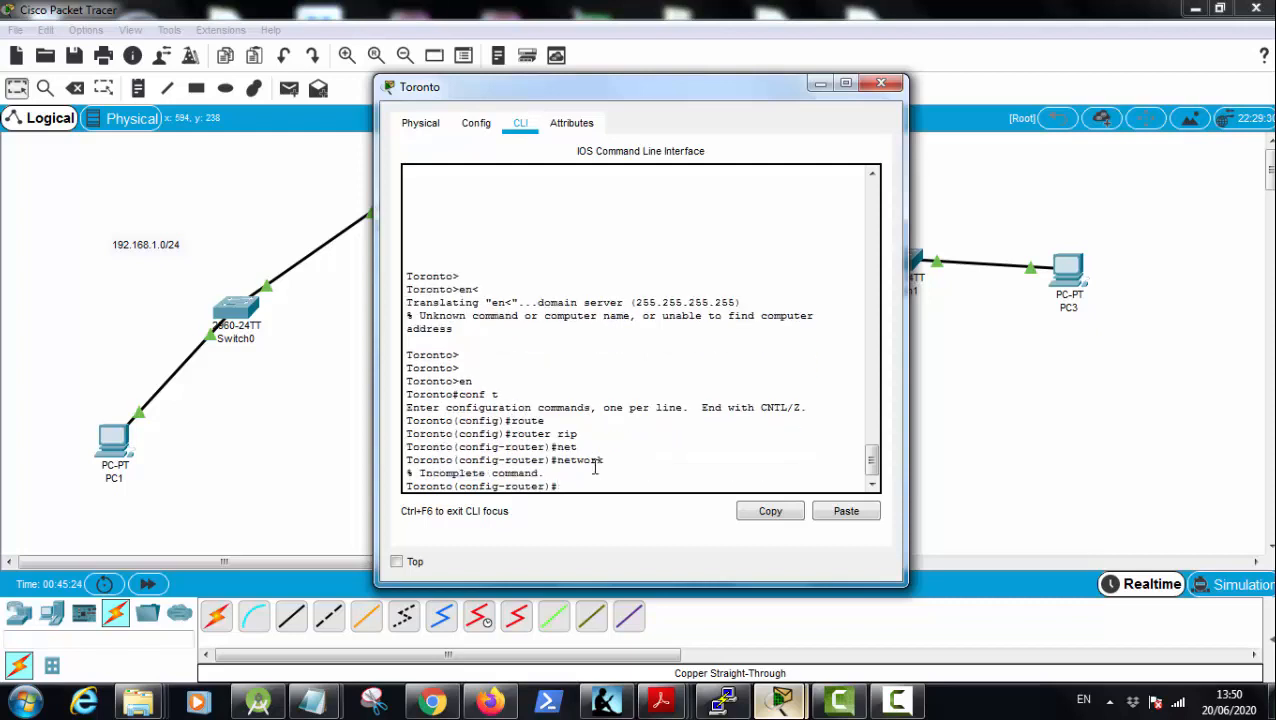
key(Up)
drag(684, 77, 121, 70)
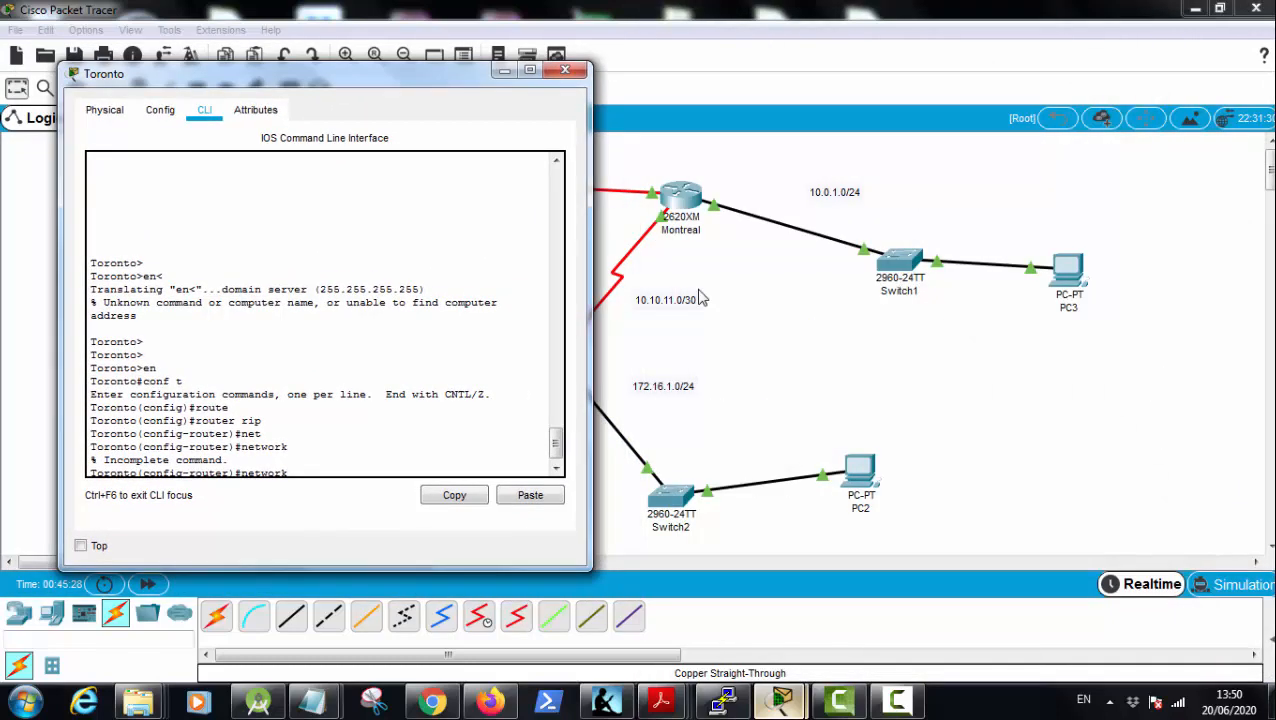
text(172.16)
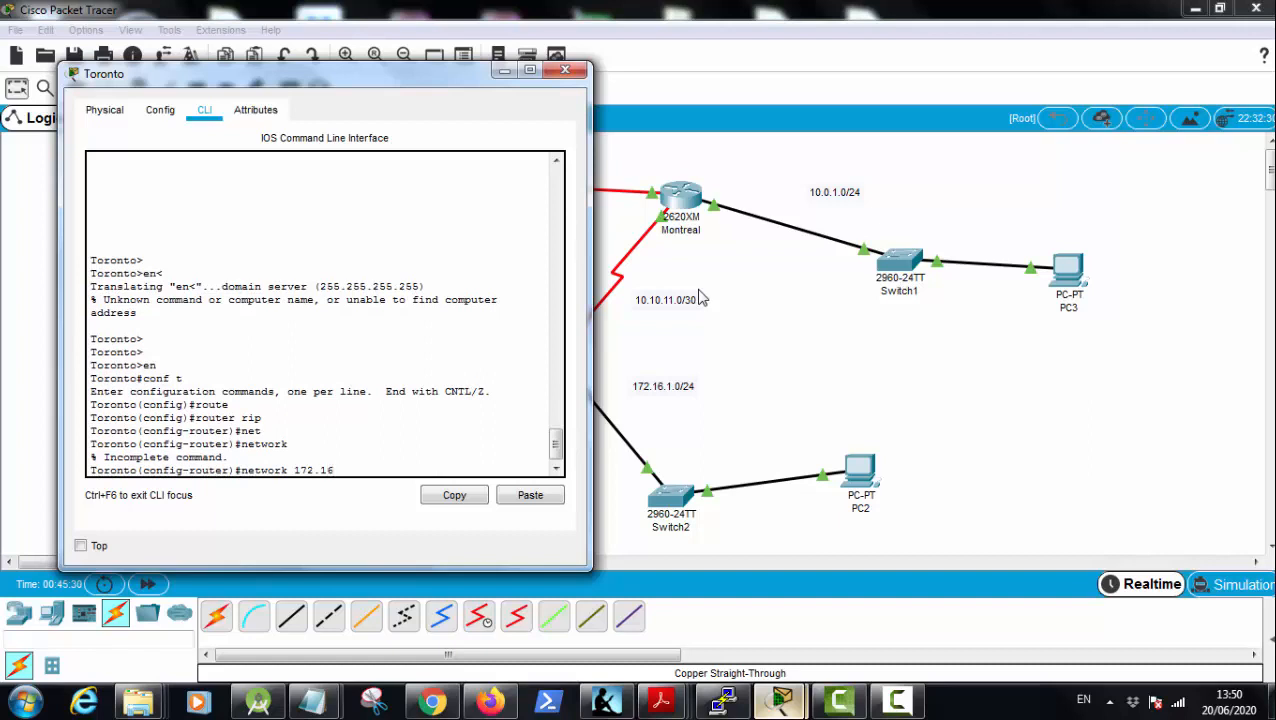
text(.1.0)
key(Return)
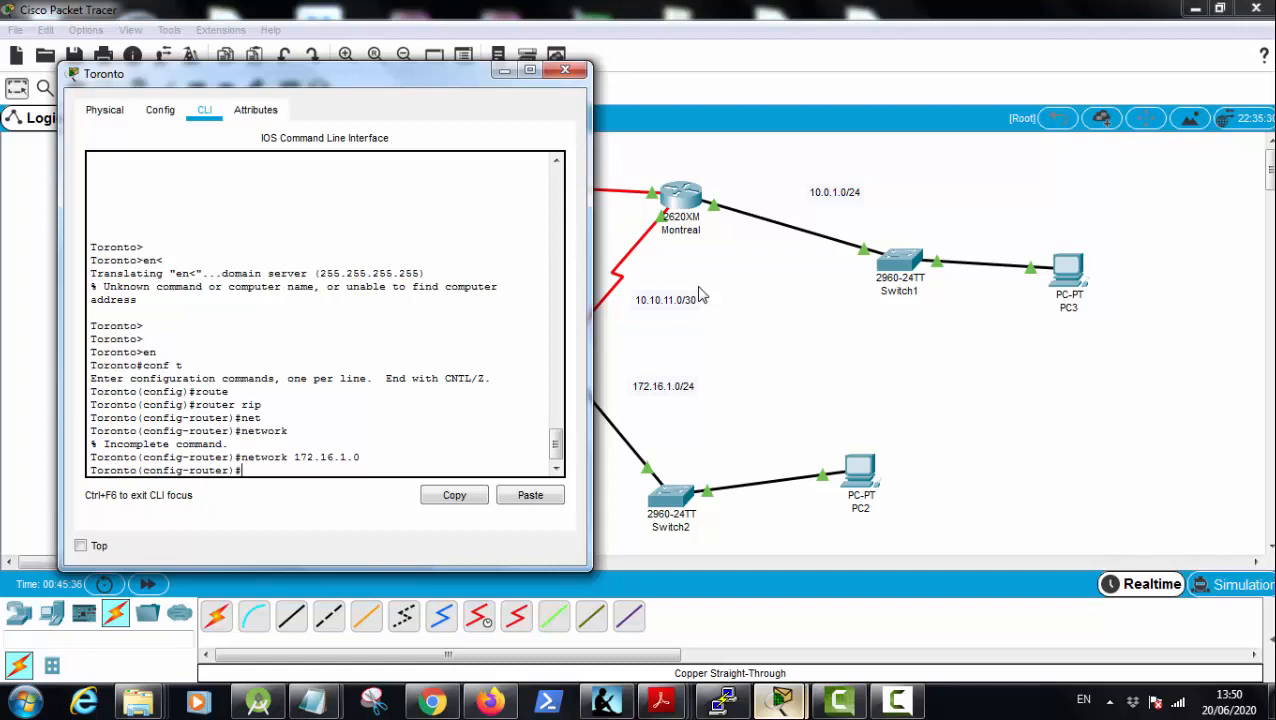
Step: Set Toronto's RIP to version 2 and disable its automatic route summarization with no auto-summary
text(vers)
key(Tab)
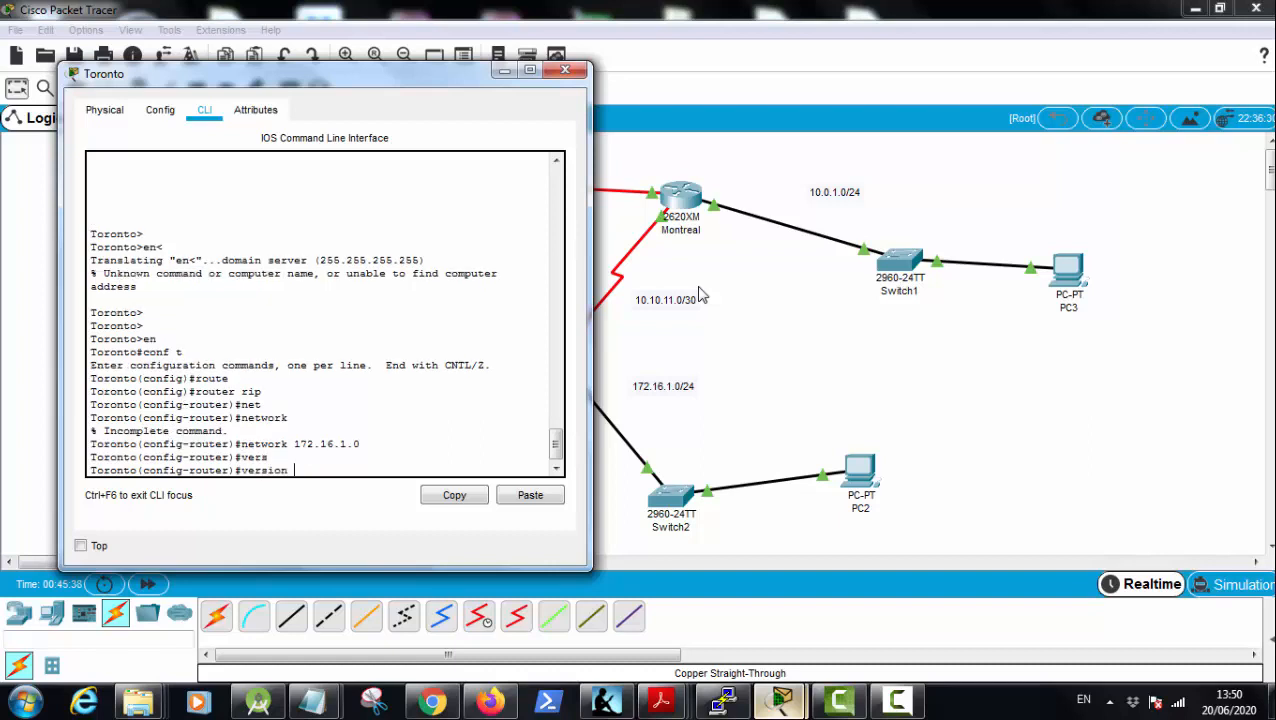
text(2)
key(Return)
text(no au)
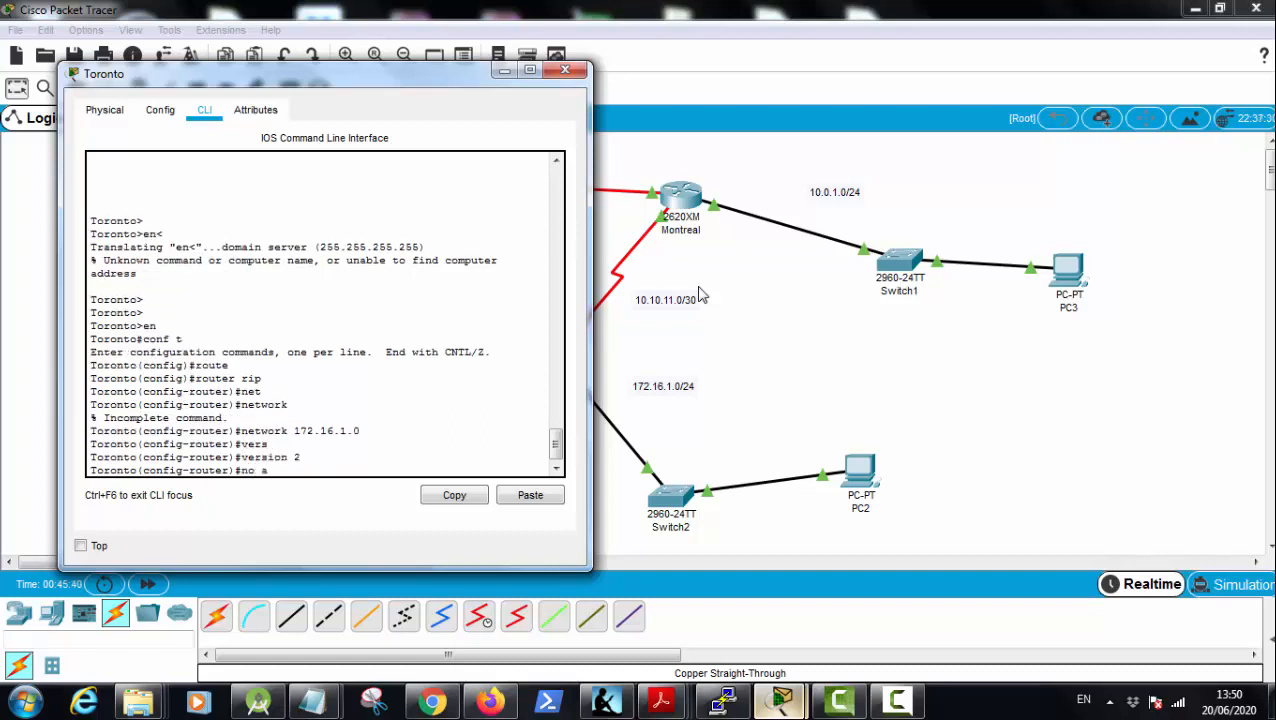
key(Tab)
key(Return)
Step: End configuration on Toronto and save its running configuration with write memory
text(end)
key(Return)
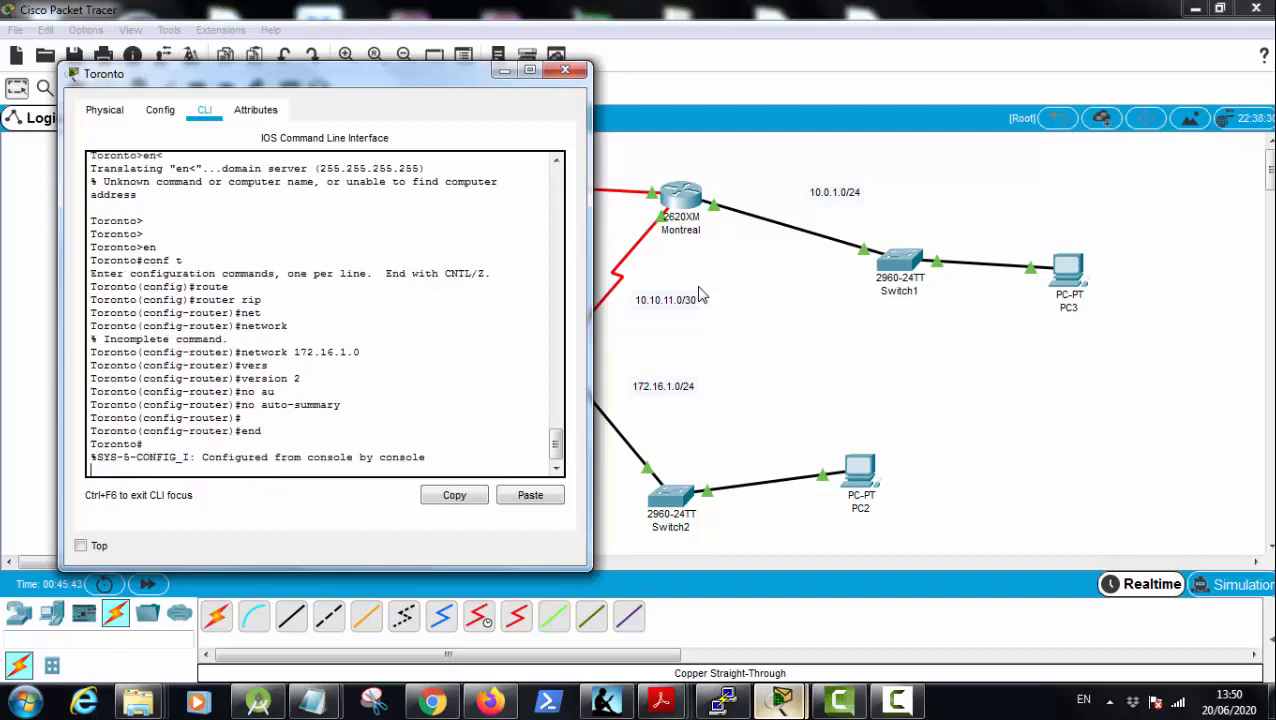
text(wr mem)
key(Tab)
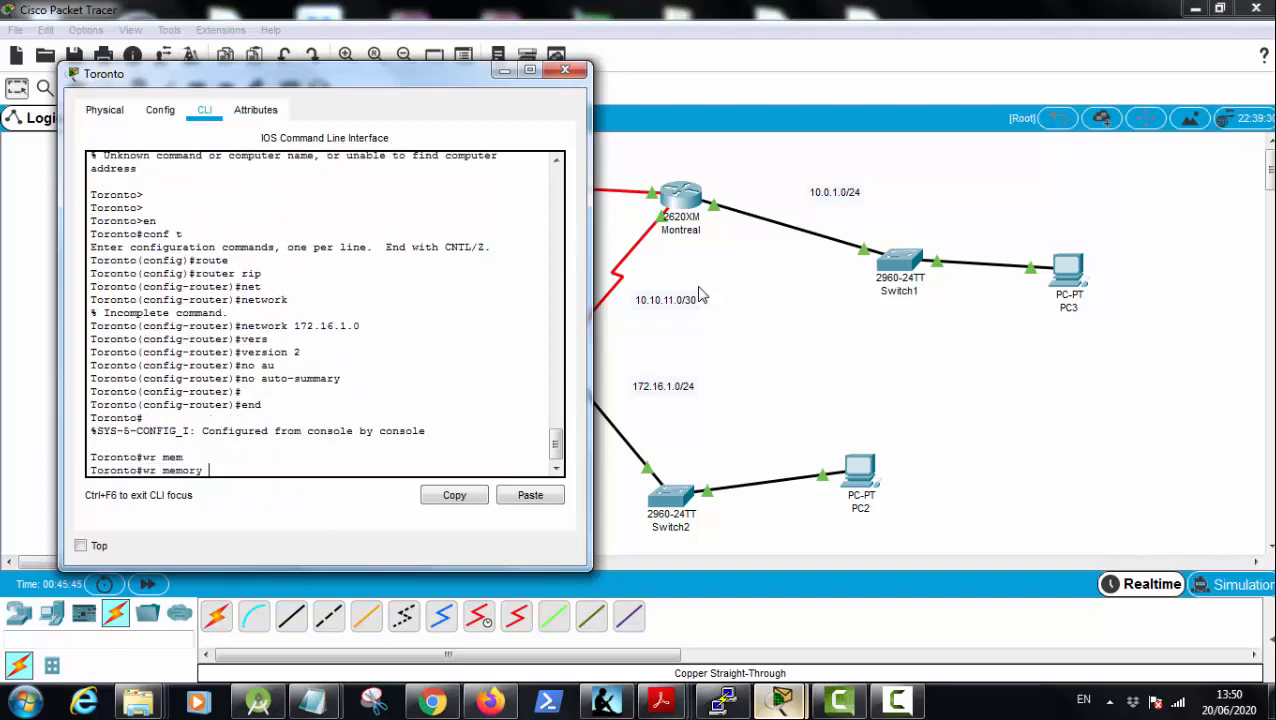
key(Return)
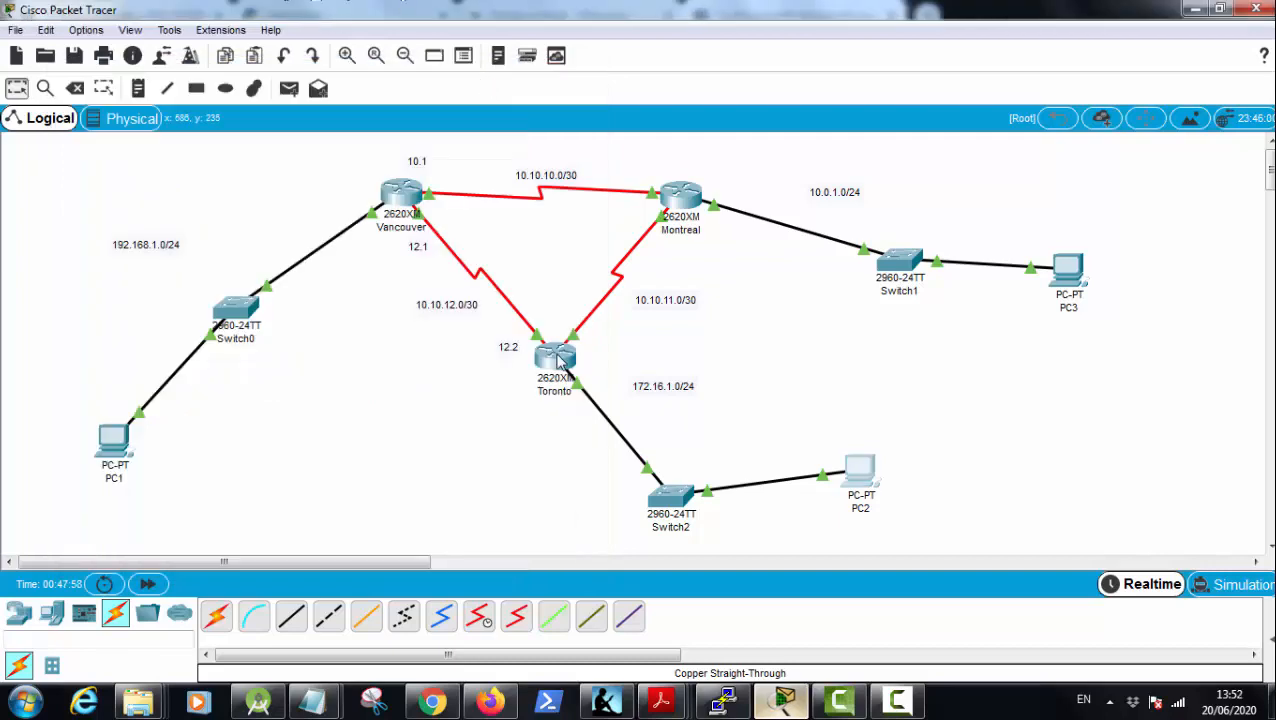
Step: Reopen Toronto's command line and display its routing table with show ip route, checking the legend's code for RIP
click(555, 355)
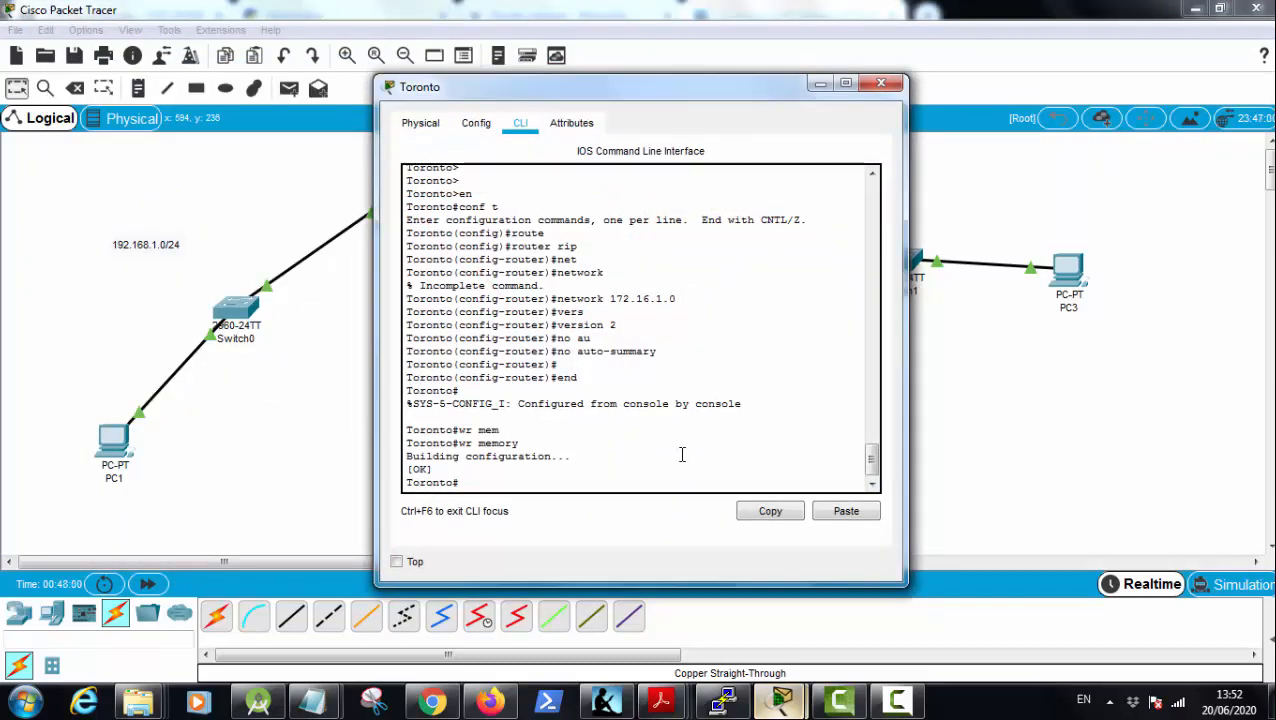
key(Return)
key(Return)
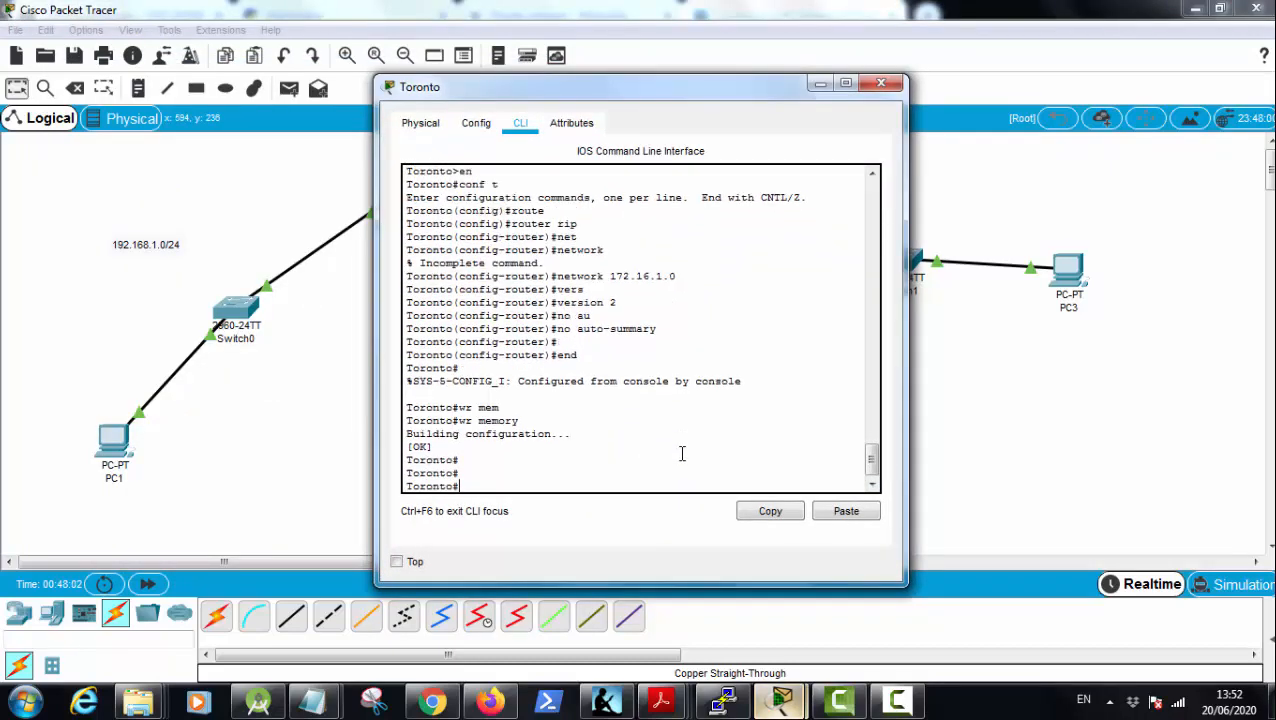
text(sh ip ro)
key(Tab)
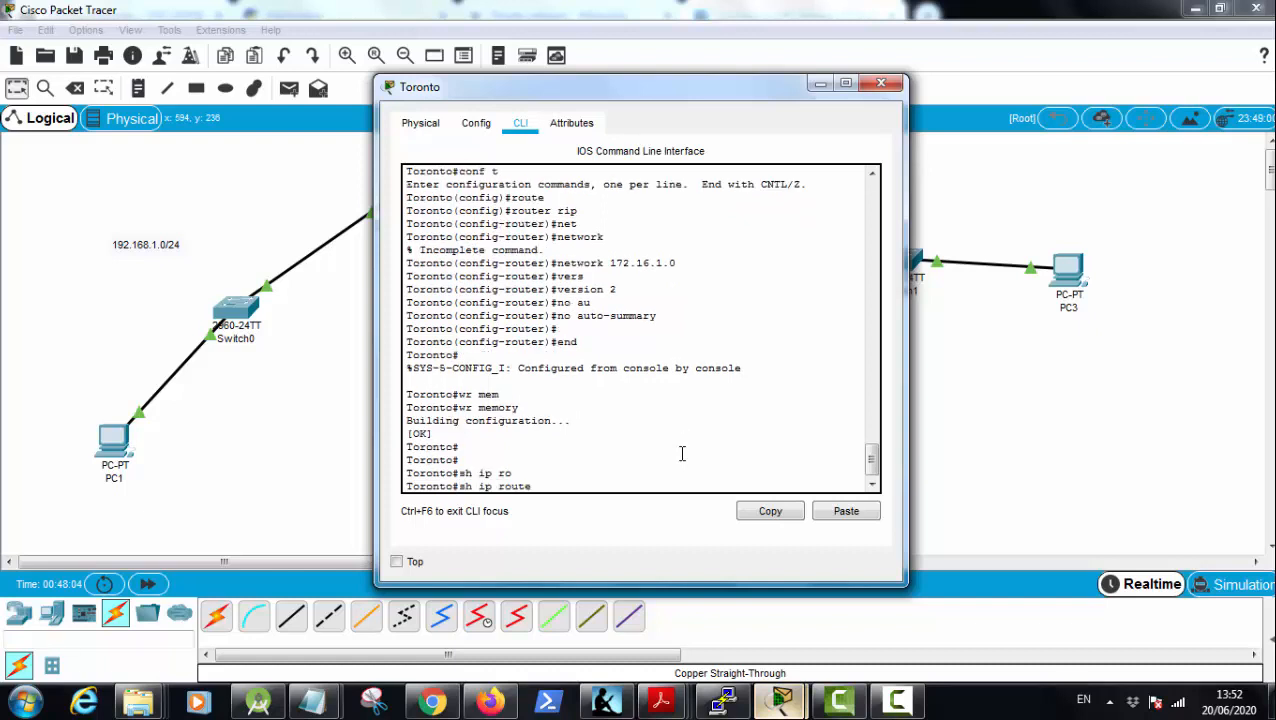
key(Return)
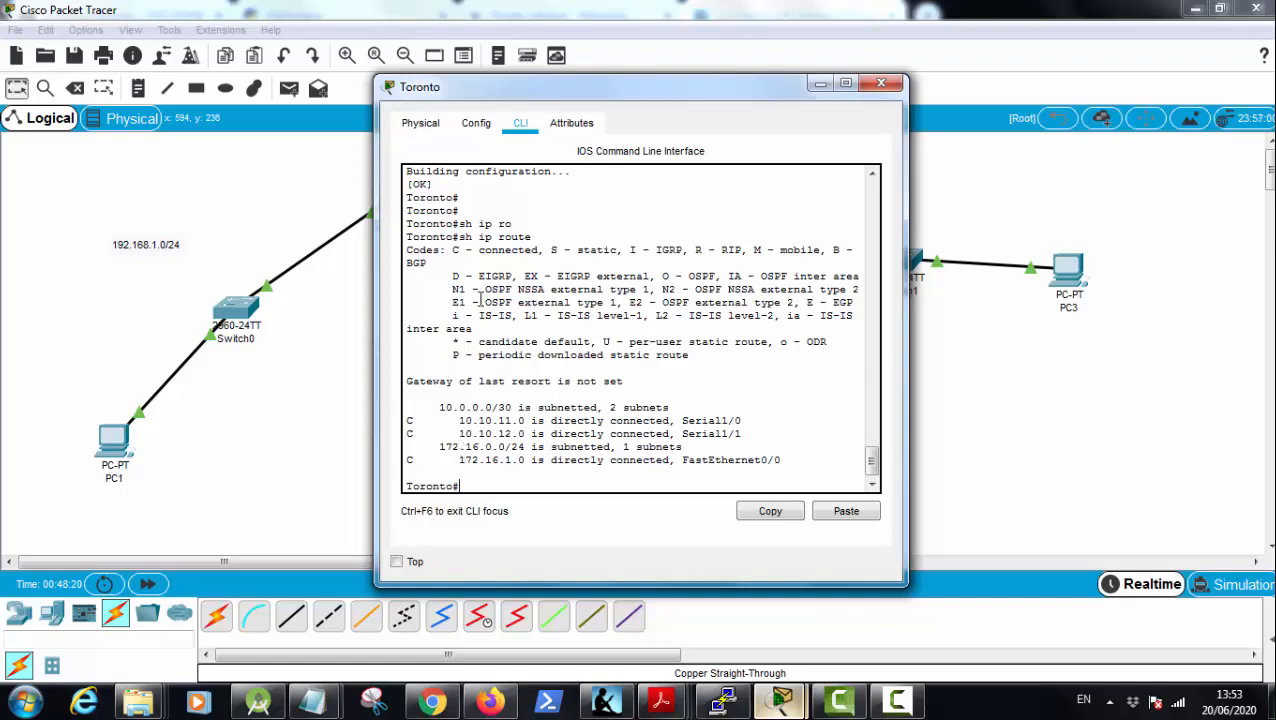
drag(695, 250, 741, 251)
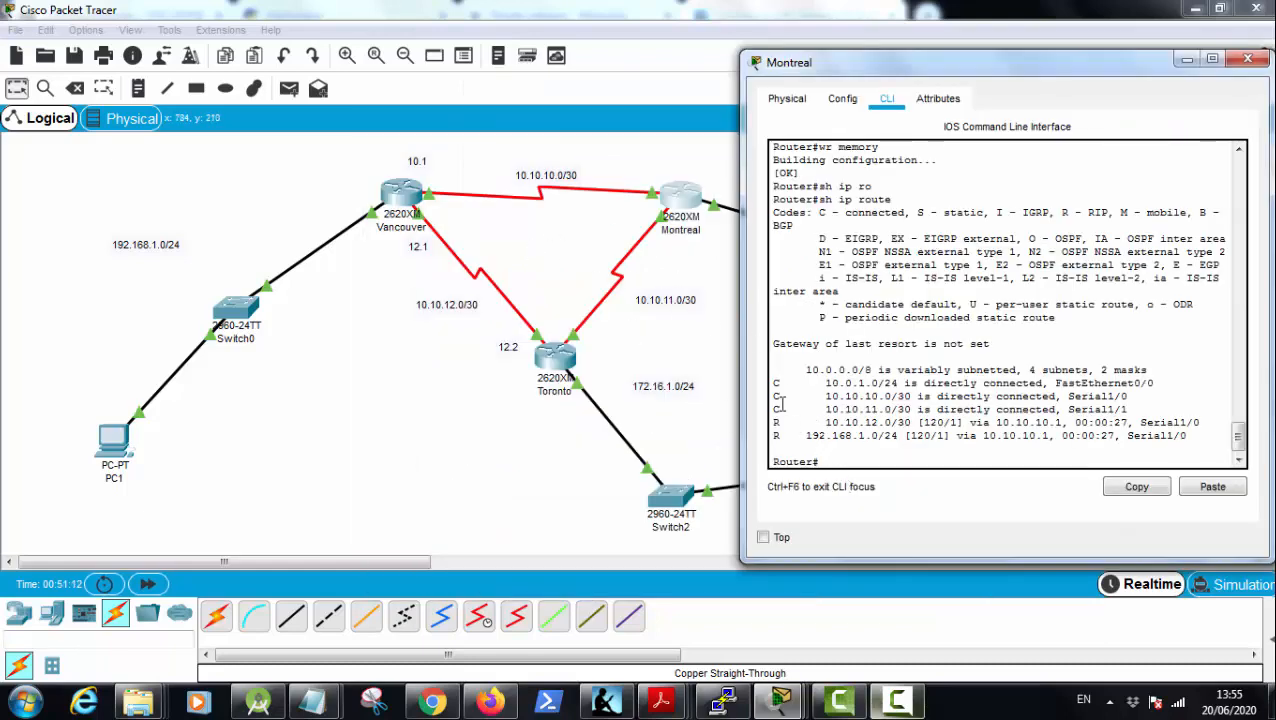
Step: Examine the RIP-learned routes in Montreal's routing table and return to the topology workspace
drag(775, 422, 990, 436)
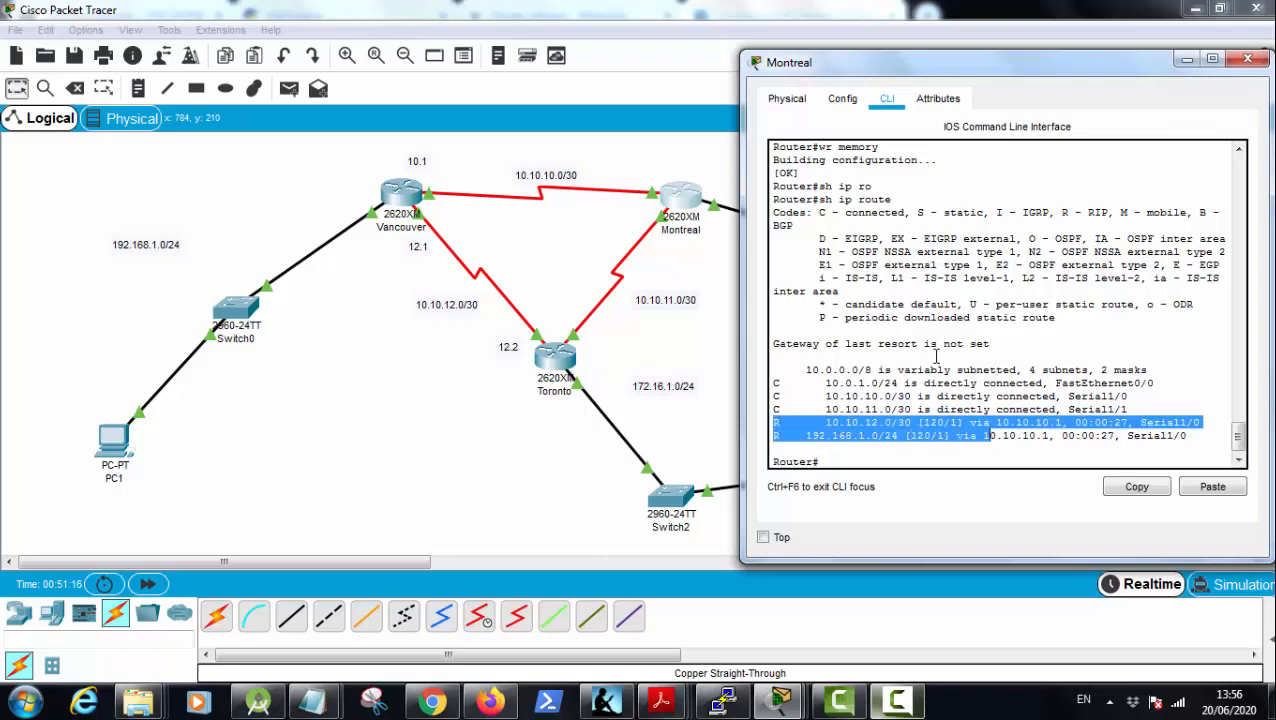
click(786, 422)
drag(775, 422, 1208, 438)
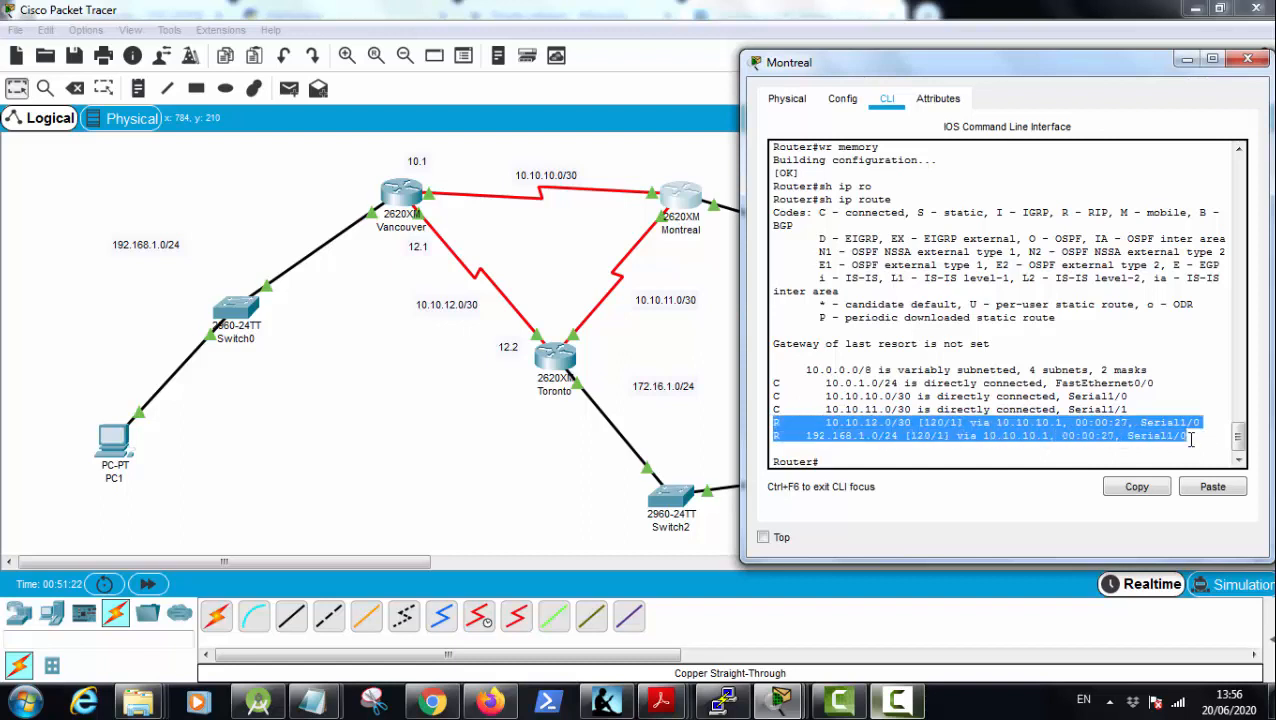
click(1186, 438)
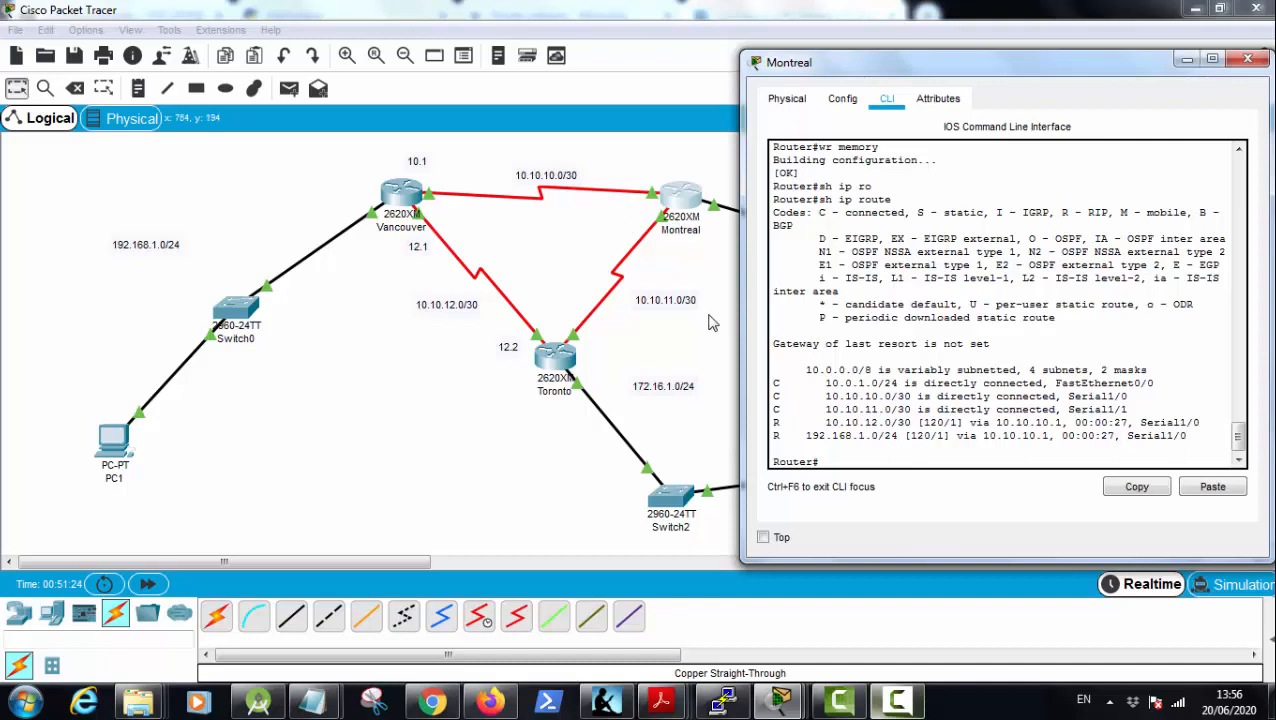
click(715, 320)
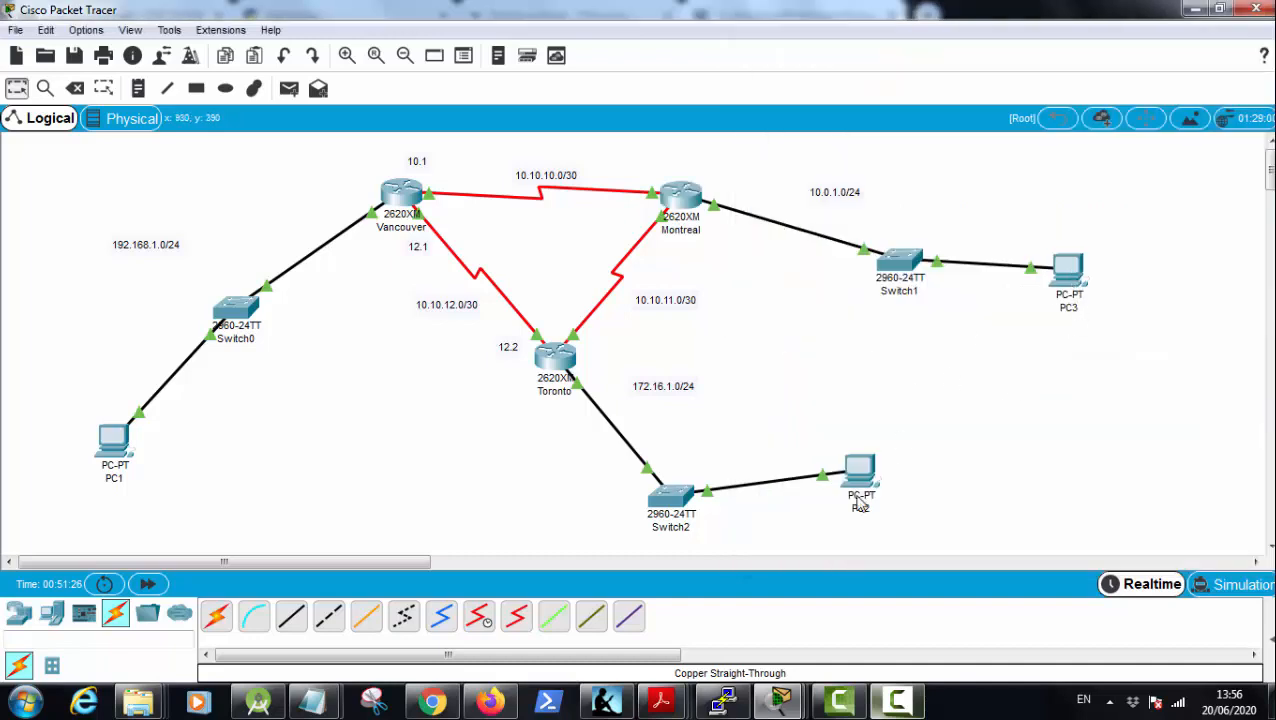
Step: Open PC3's Command Prompt, ping 172.16.1.2 and interrupt the ping
click(1068, 270)
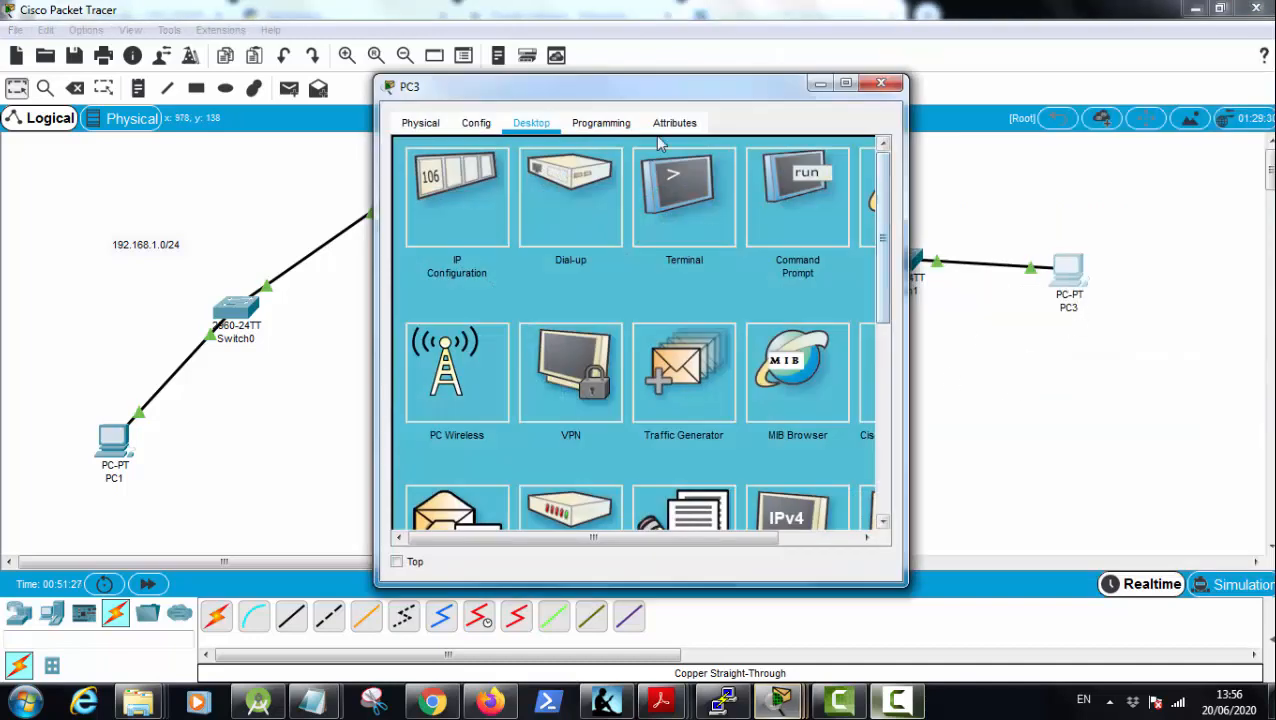
click(805, 210)
drag(675, 106, 338, 90)
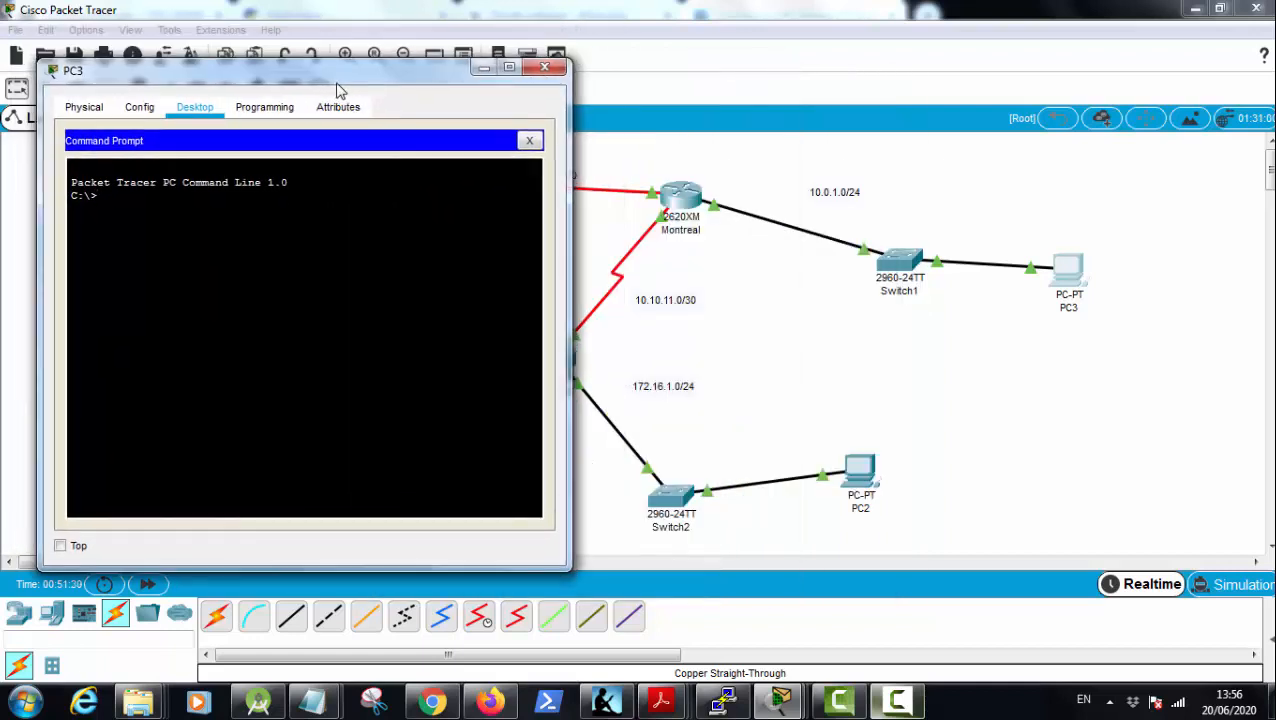
text(ping 172.16.1.2)
key(Return)
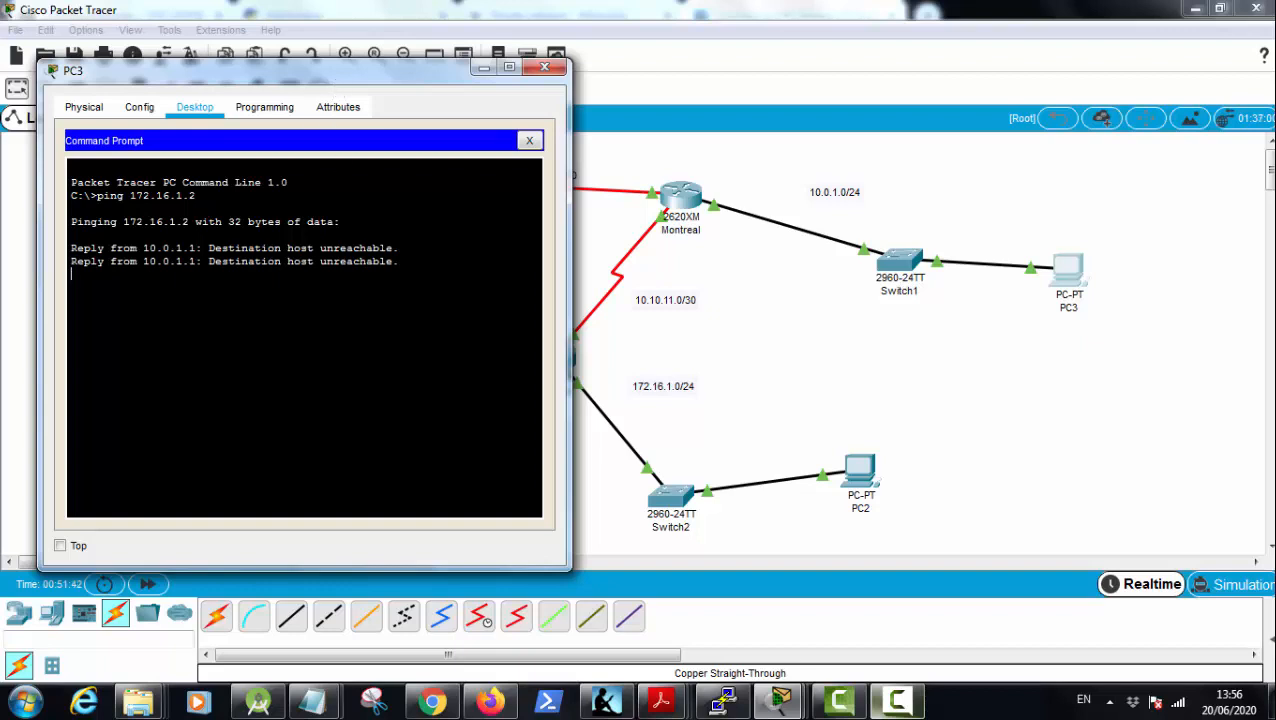
key(ctrl+c)
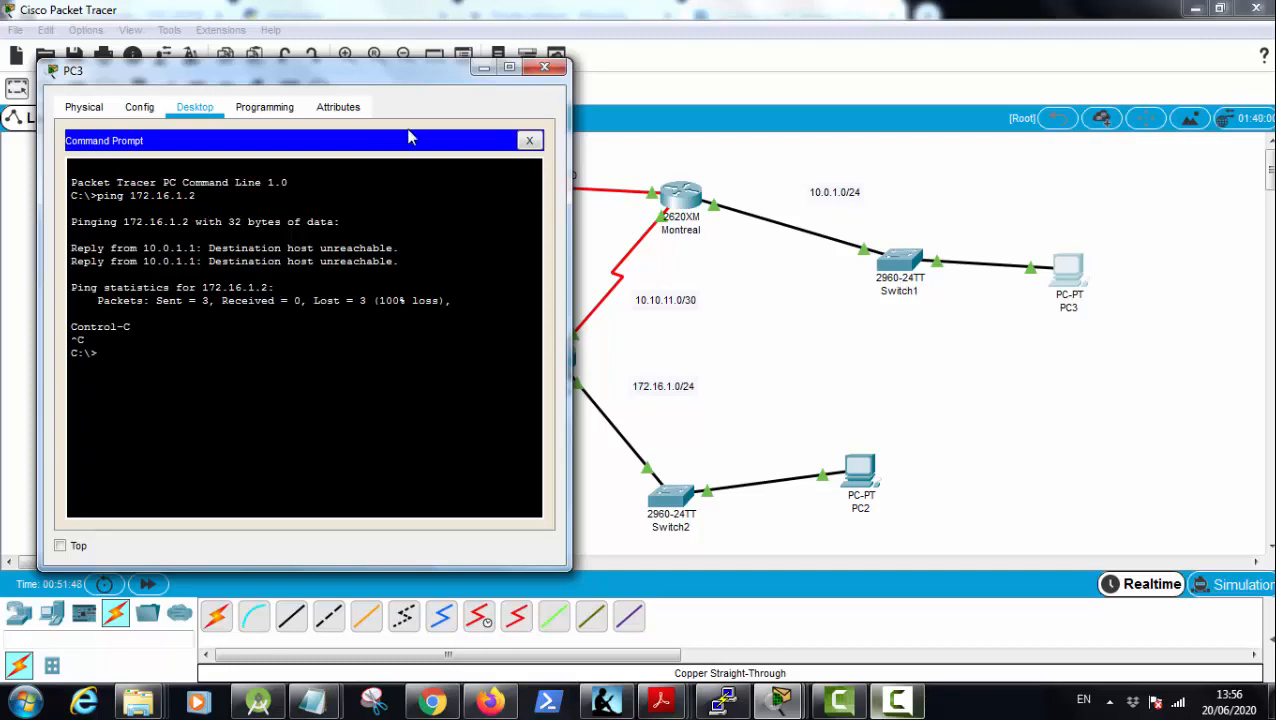
Step: Ping 192.168.1.2 from PC3's Command Prompt
drag(447, 89, 760, 170)
key(Up)
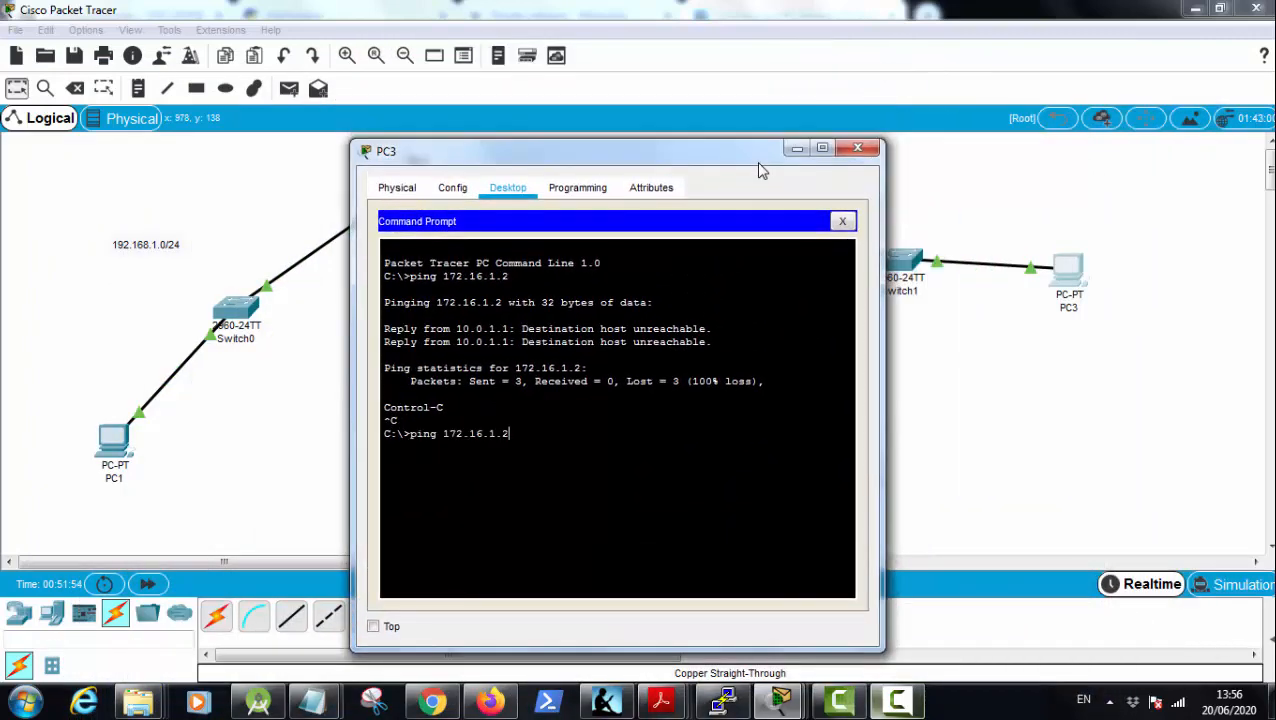
key(BackSpace)
key(BackSpace)
key(BackSpace)
key(BackSpace)
key(BackSpace)
key(BackSpace)
key(BackSpace)
key(BackSpace)
text(92.168.1.2)
key(Return)
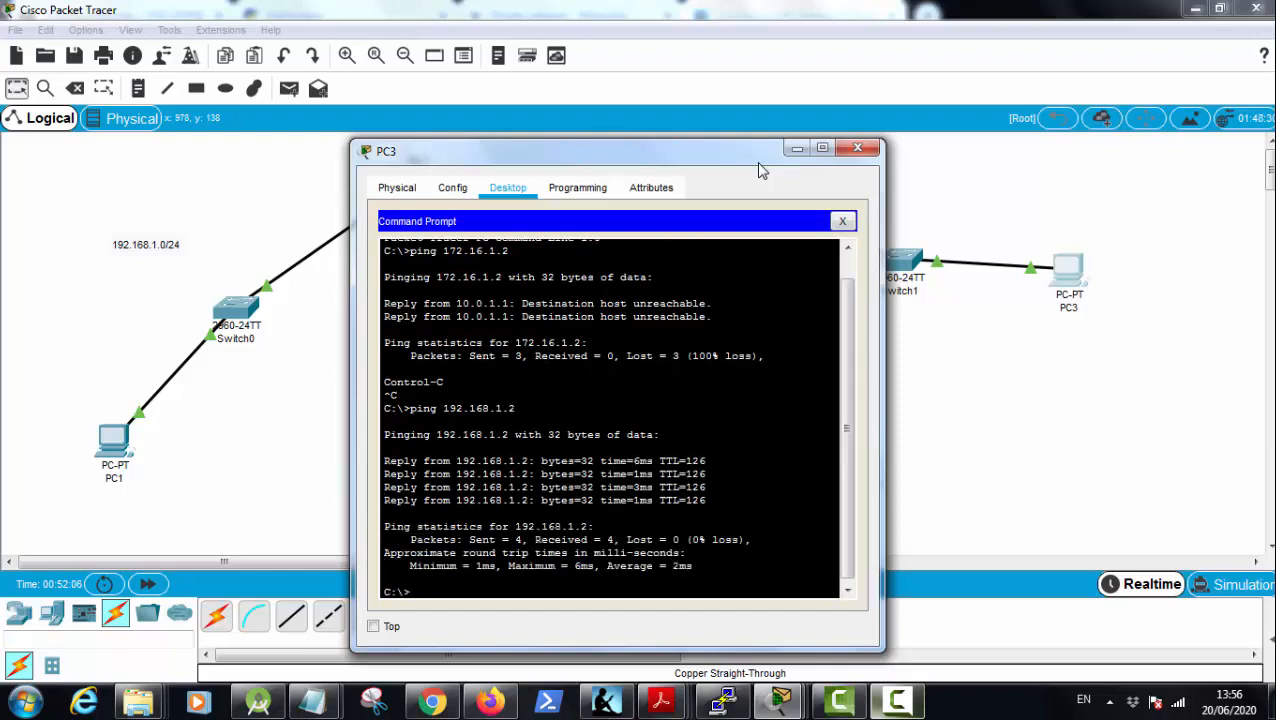
Step: Repeat the ping to 172.16.1.2 from PC3, interrupt it and close the PC3 window
key(Up)
key(Up)
key(Return)
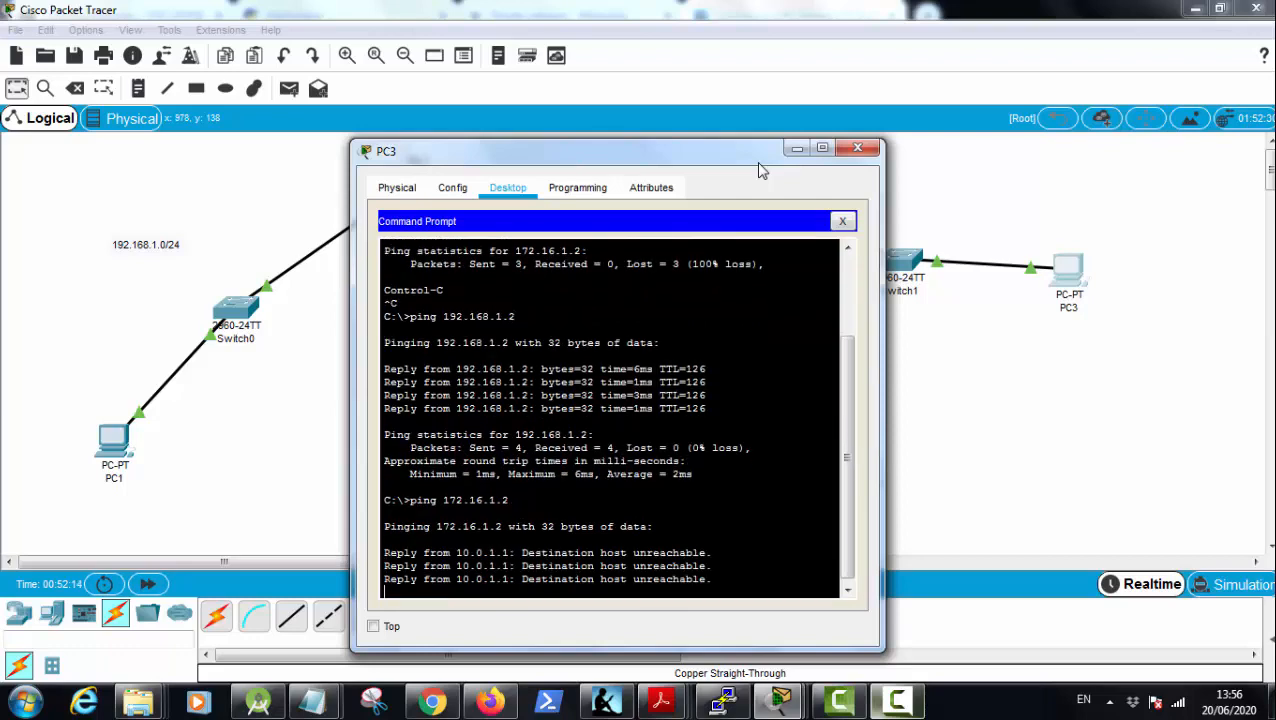
key(ctrl+c)
drag(758, 168, 762, 534)
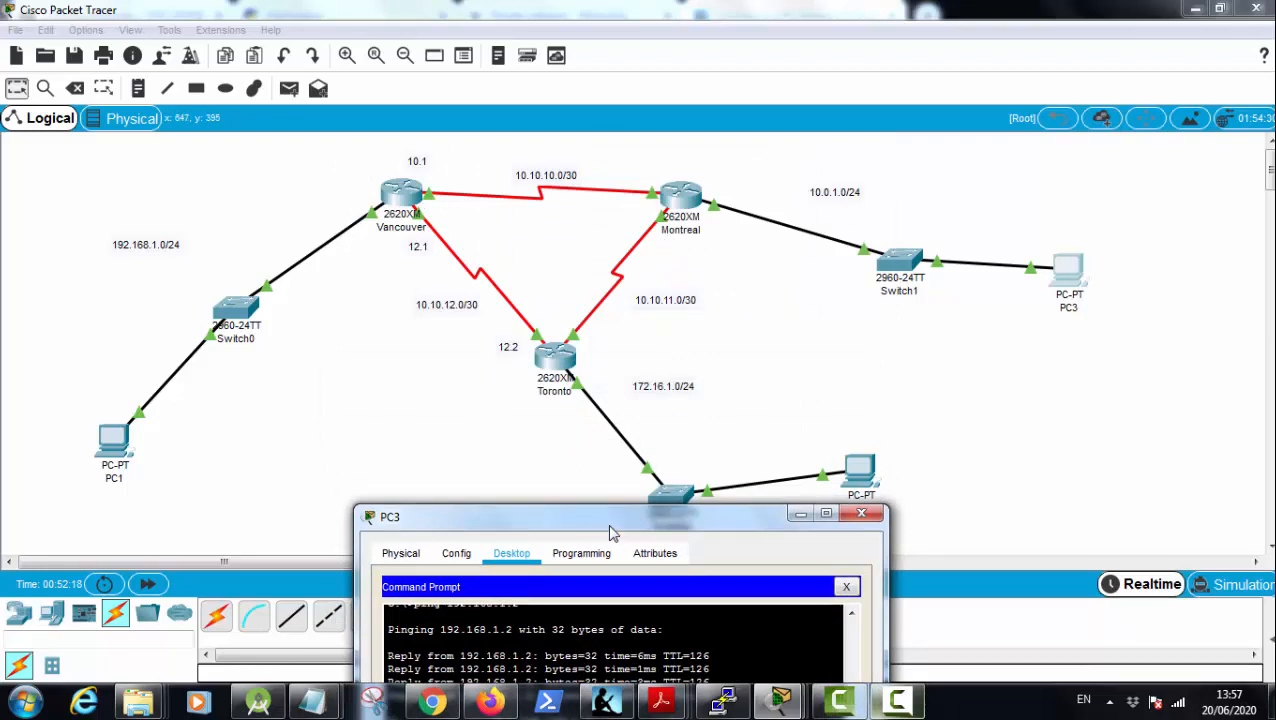
drag(612, 527, 730, 118)
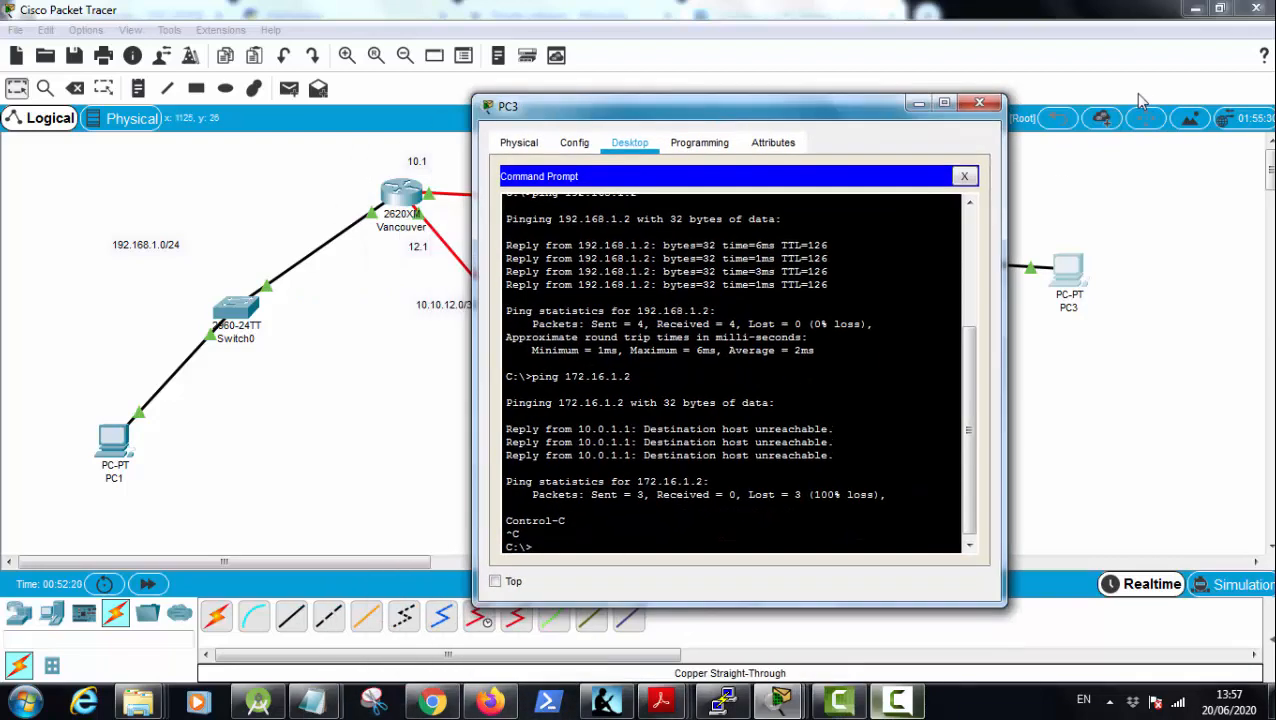
click(979, 102)
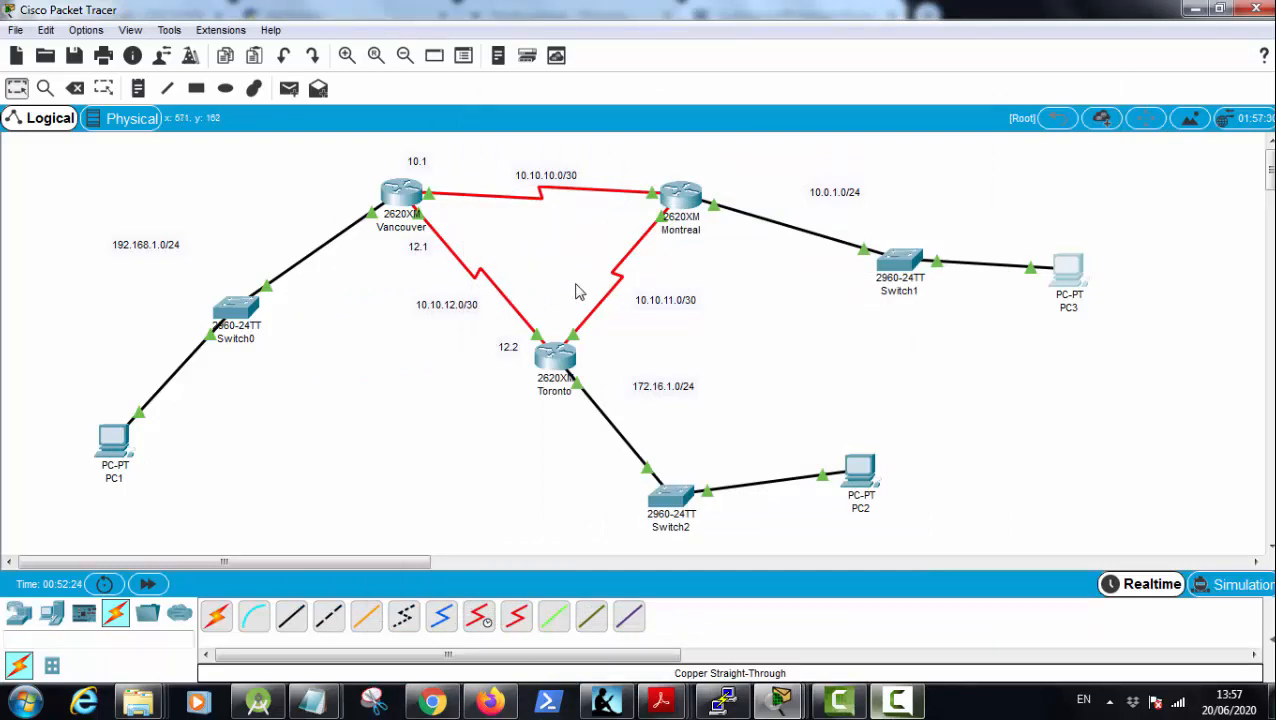
Step: Open PC1's Command Prompt, ping 172.16.1.2 and interrupt the ping
click(113, 442)
click(806, 362)
drag(737, 95, 395, 42)
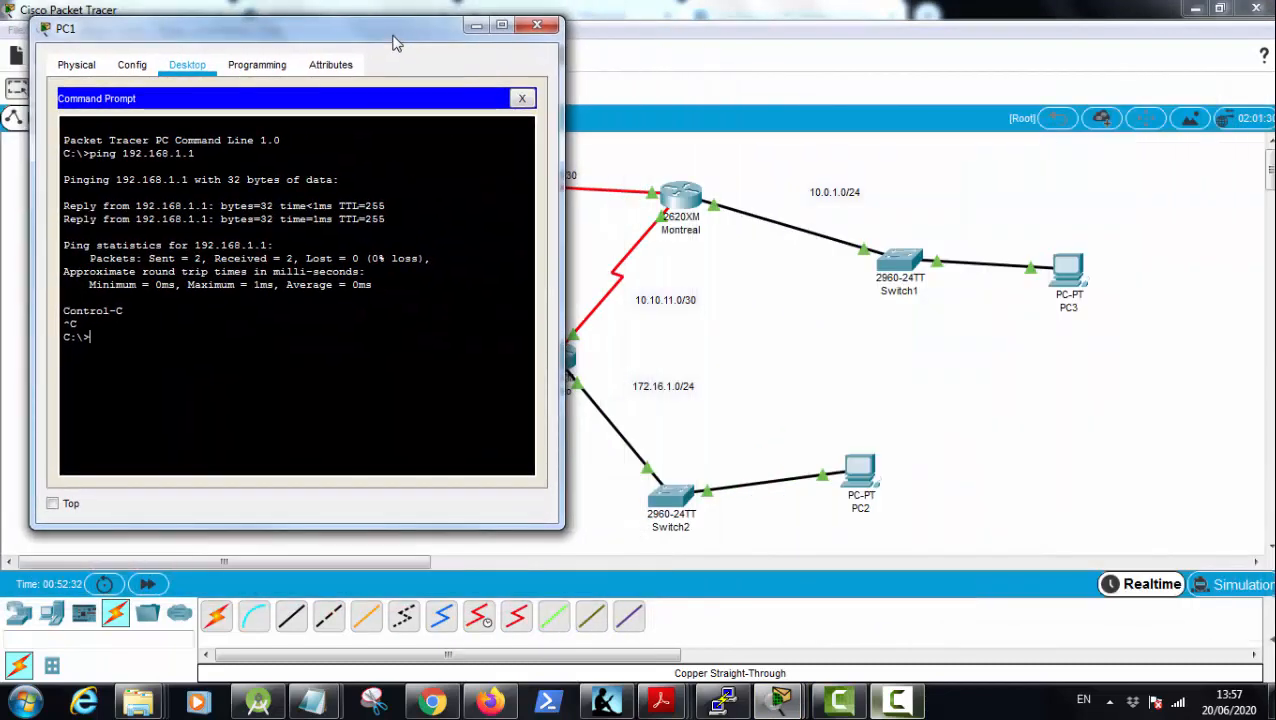
text(ng 172.16.1)
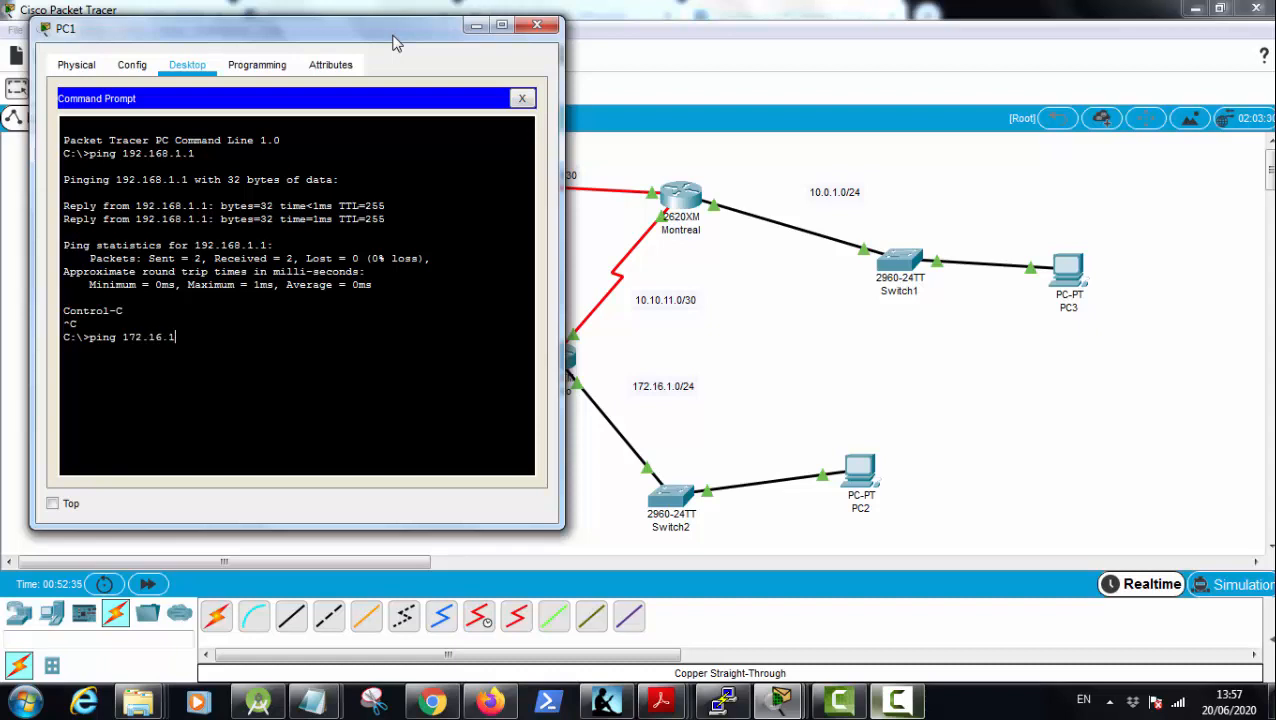
text(.2)
key(Return)
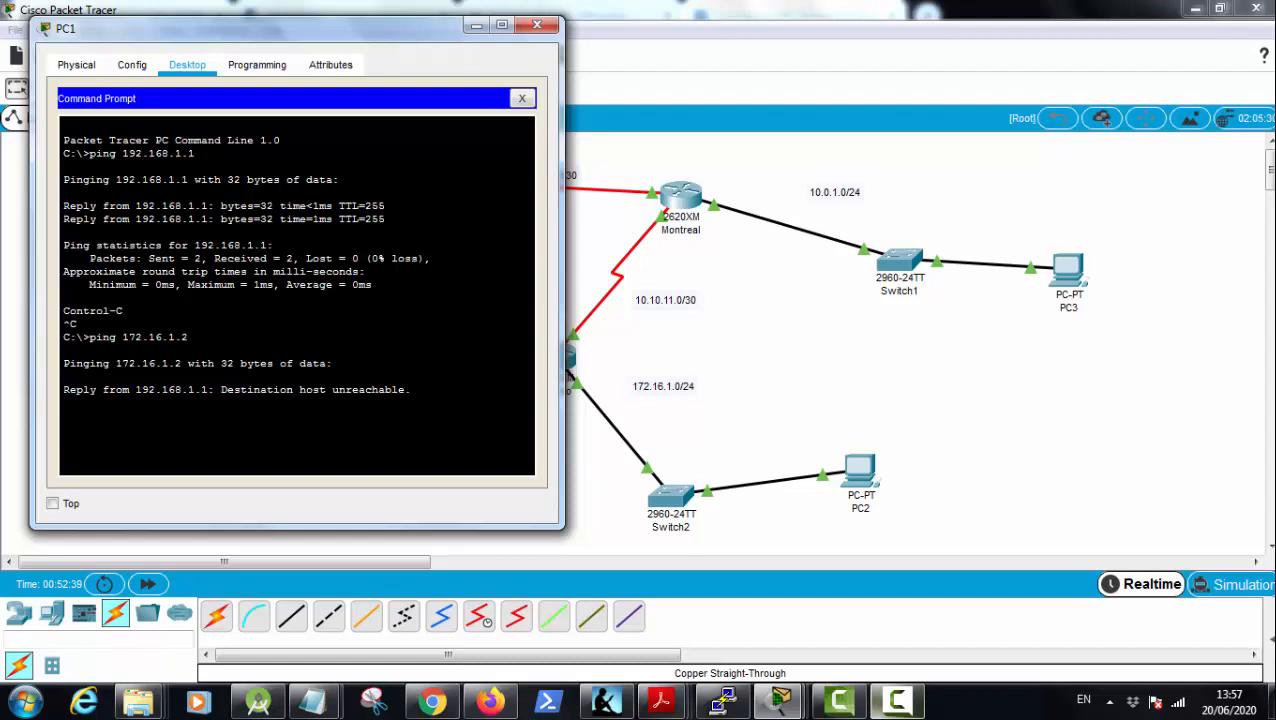
key(ctrl+c)
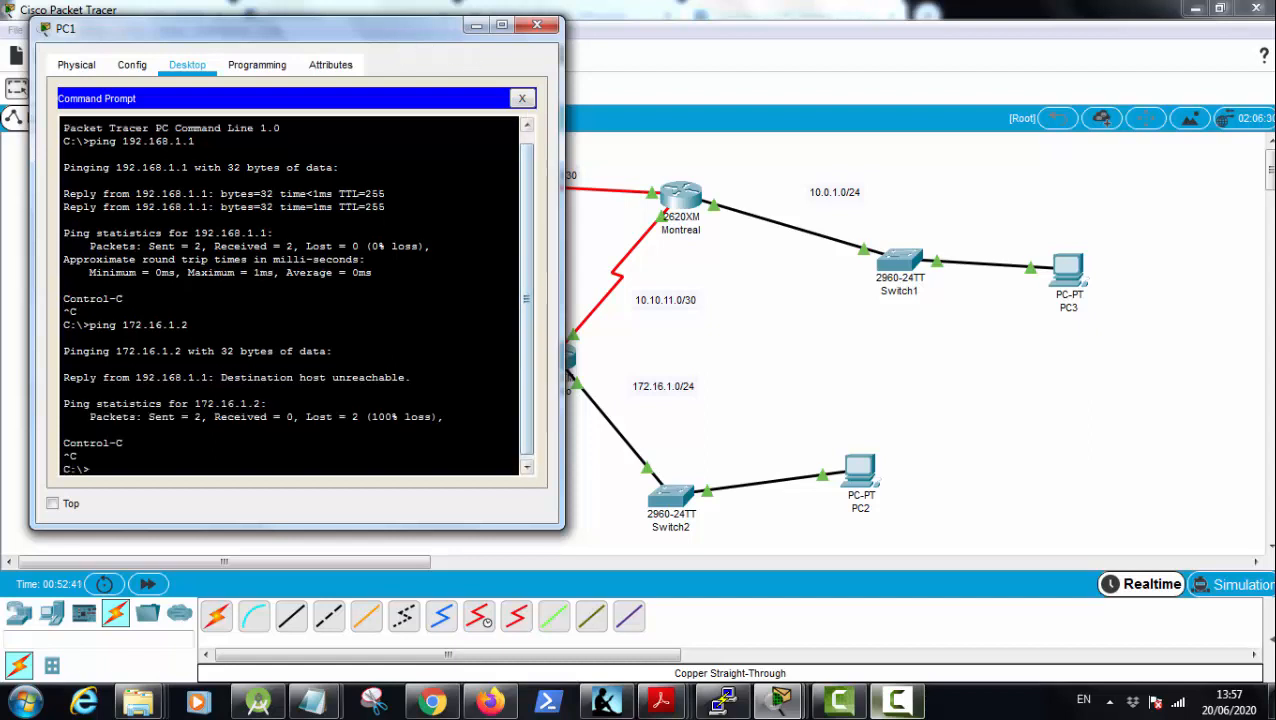
Step: Ping 10.0.1.2 from PC1's Command Prompt
key(Up)
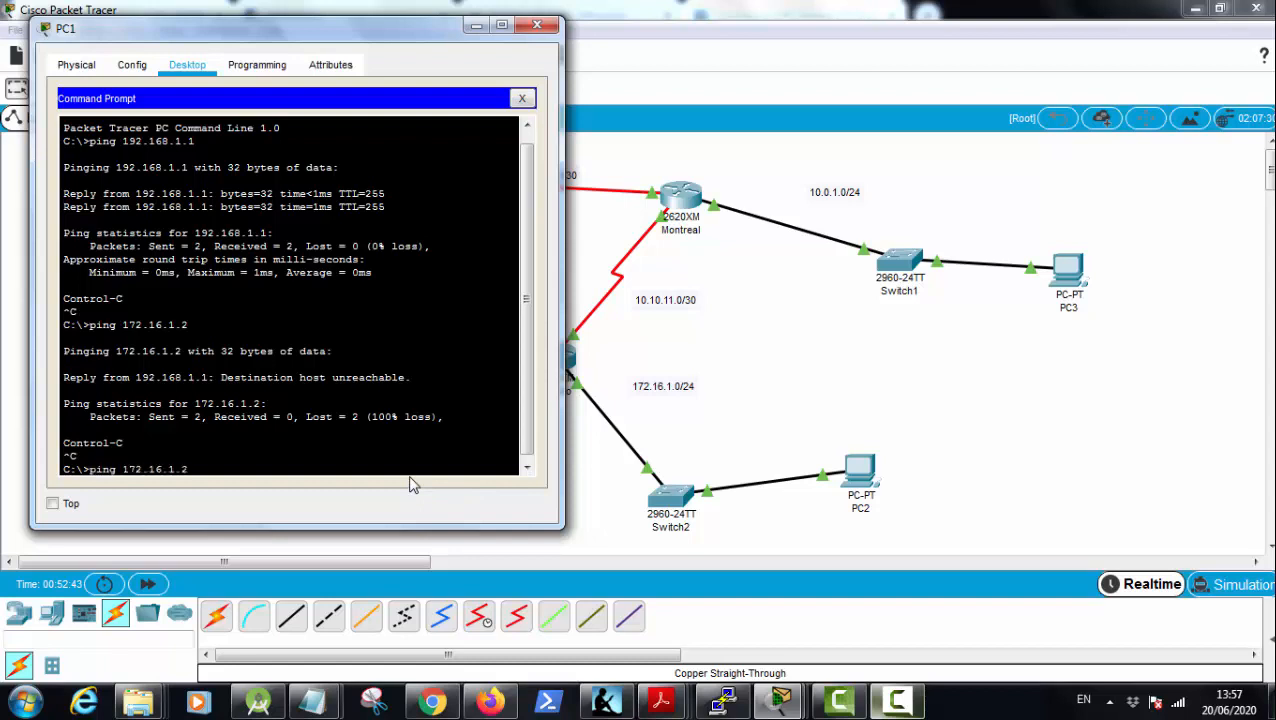
key(BackSpace)
key(BackSpace)
key(BackSpace)
text(0.0.1.0)
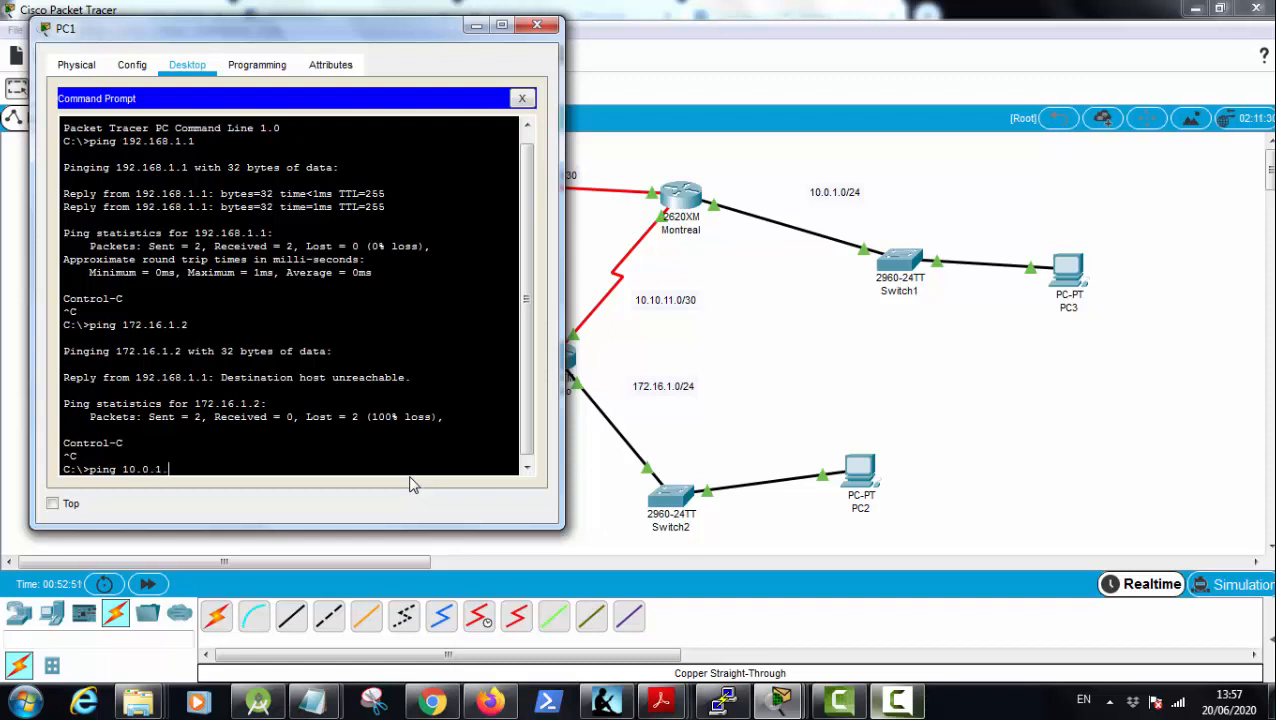
text(2)
key(Return)
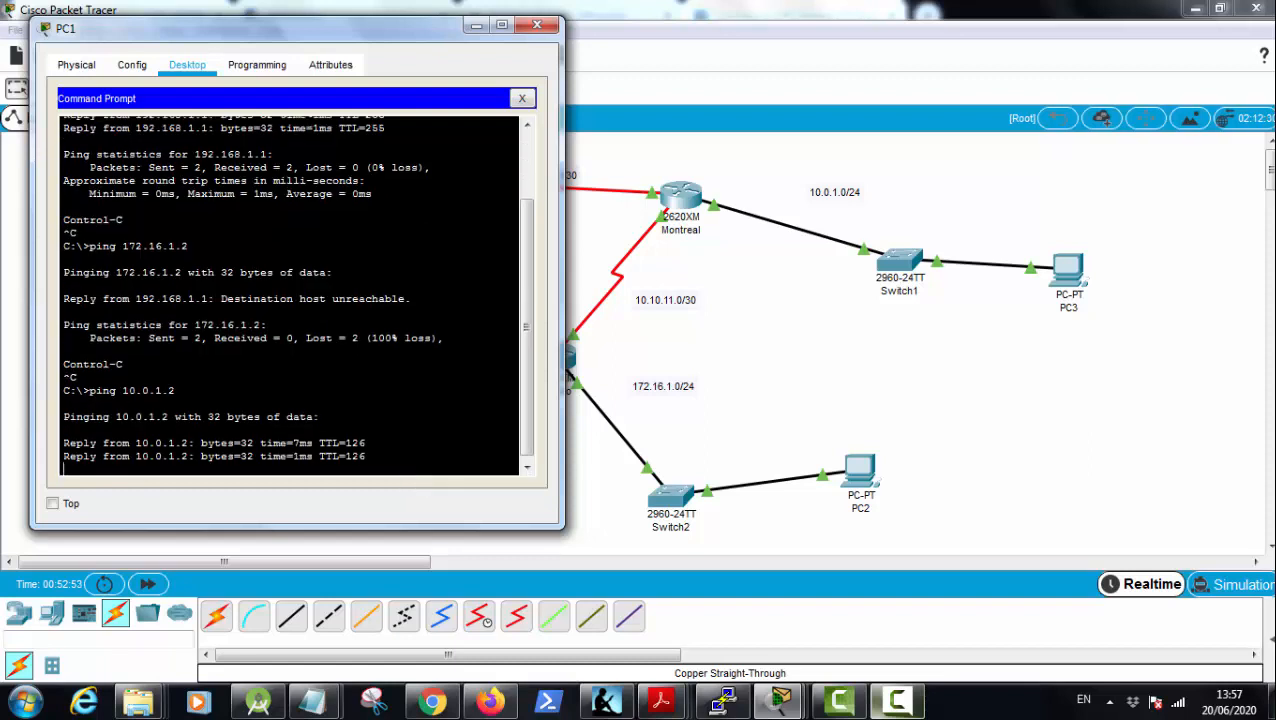
Step: Close the PC1 window and delete Toronto's two serial links, to Montreal and to Vancouver
click(541, 27)
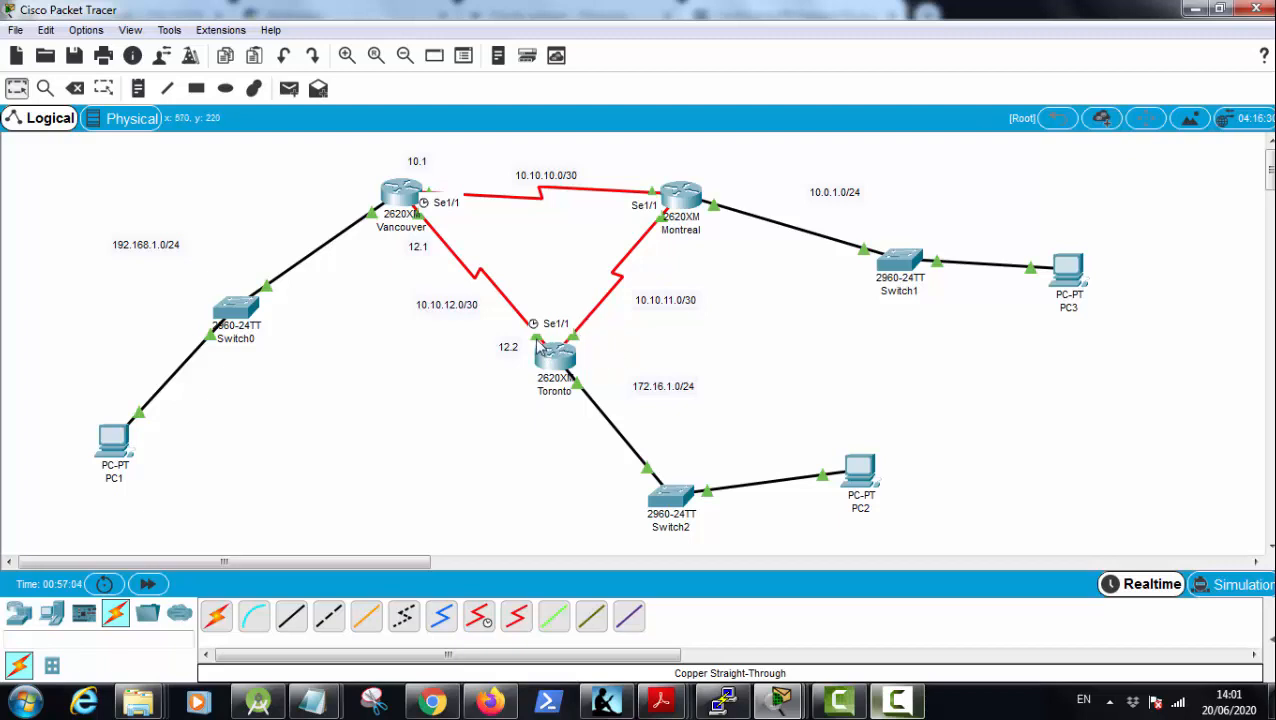
click(538, 344)
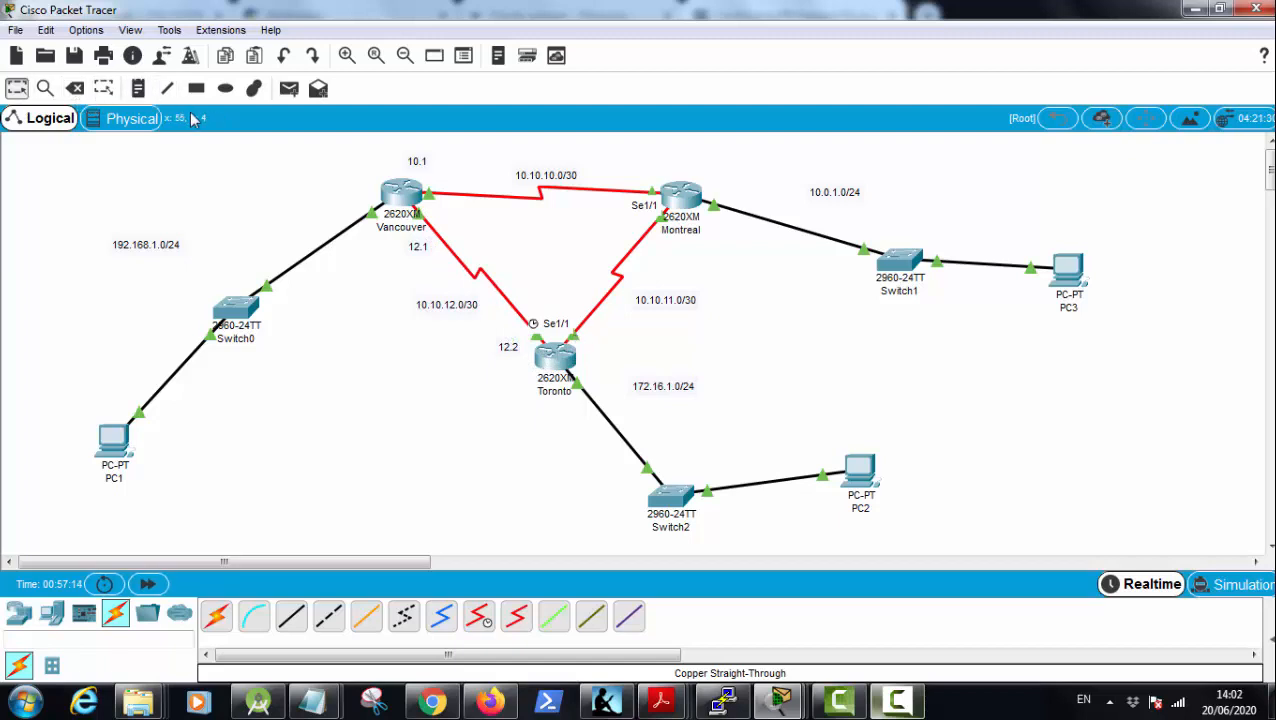
click(598, 305)
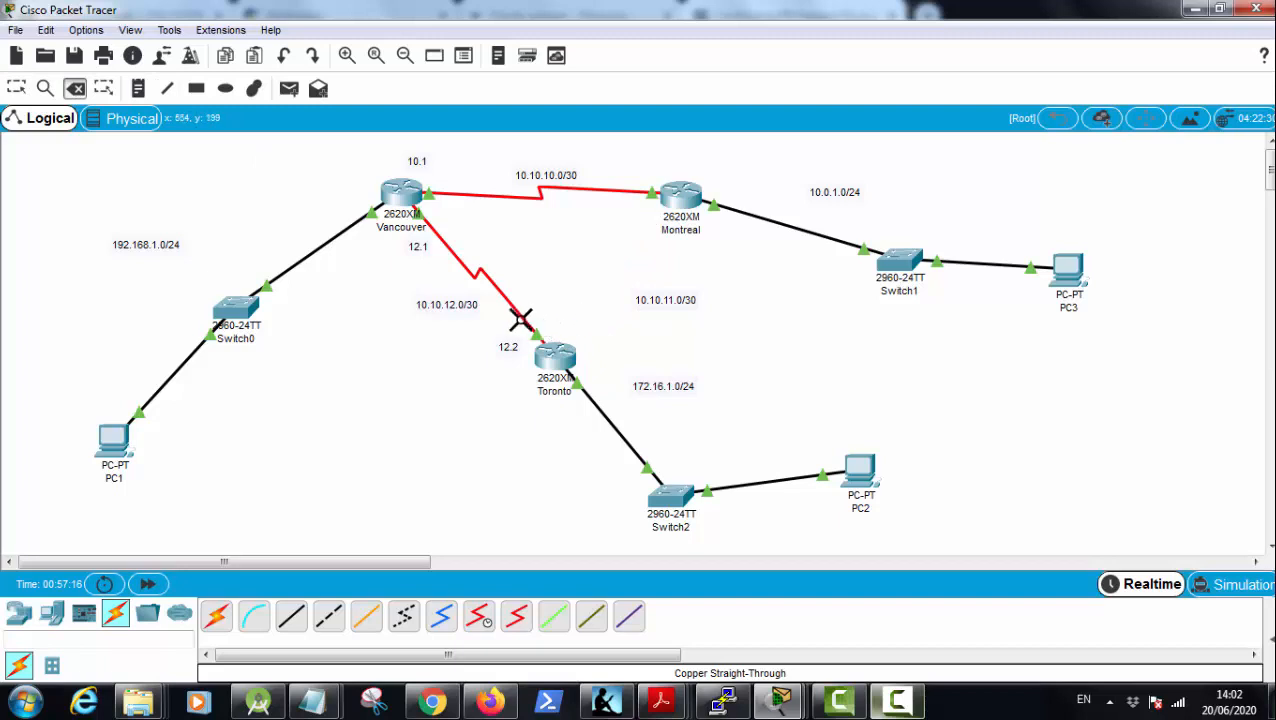
key(Escape)
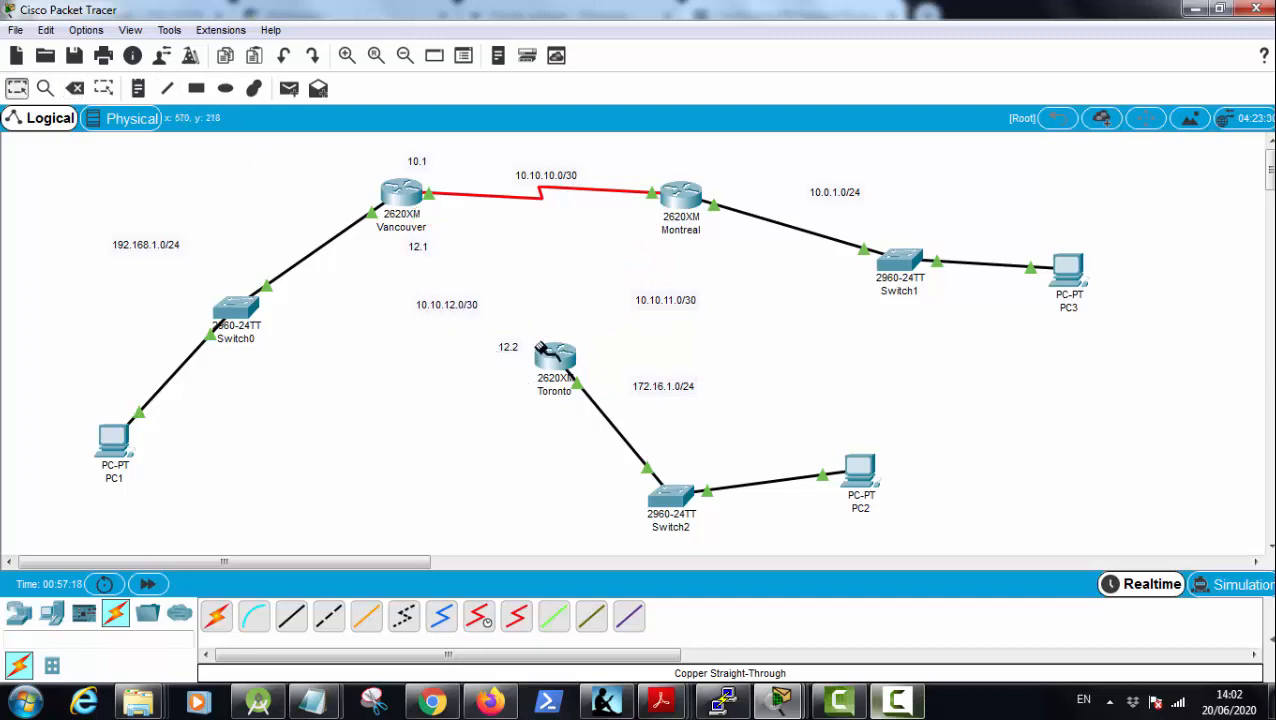
Step: Connect the serial cable from Vancouver to Serial1/0 on Toronto
click(561, 362)
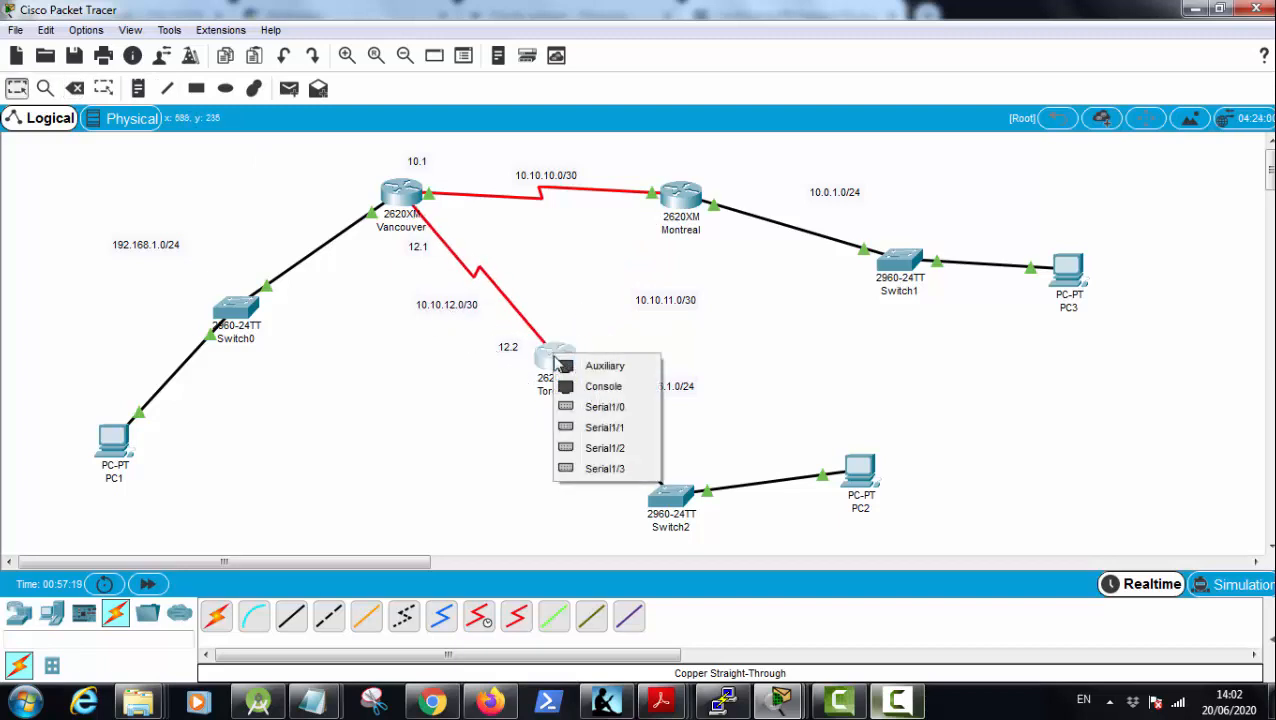
click(605, 412)
Step: Replace the Vancouver–Toronto serial link with one that ends on Toronto's Serial1/1
mouse_move(560, 355)
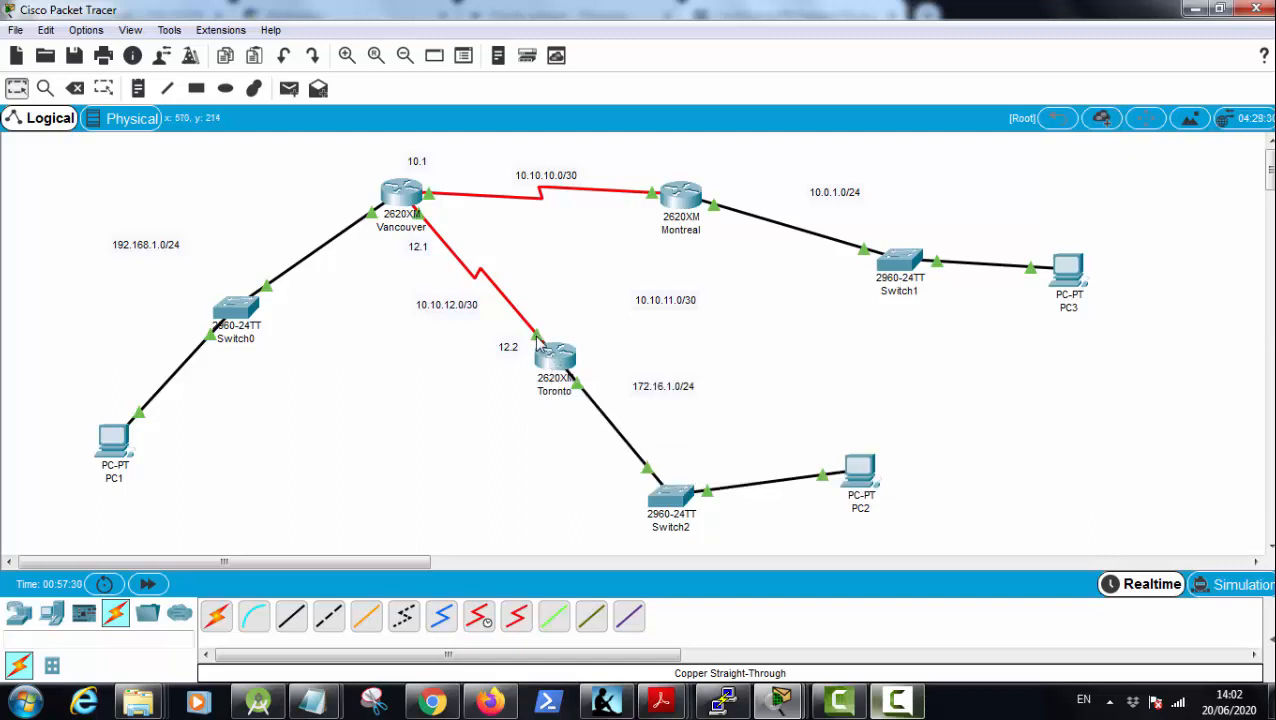
click(552, 356)
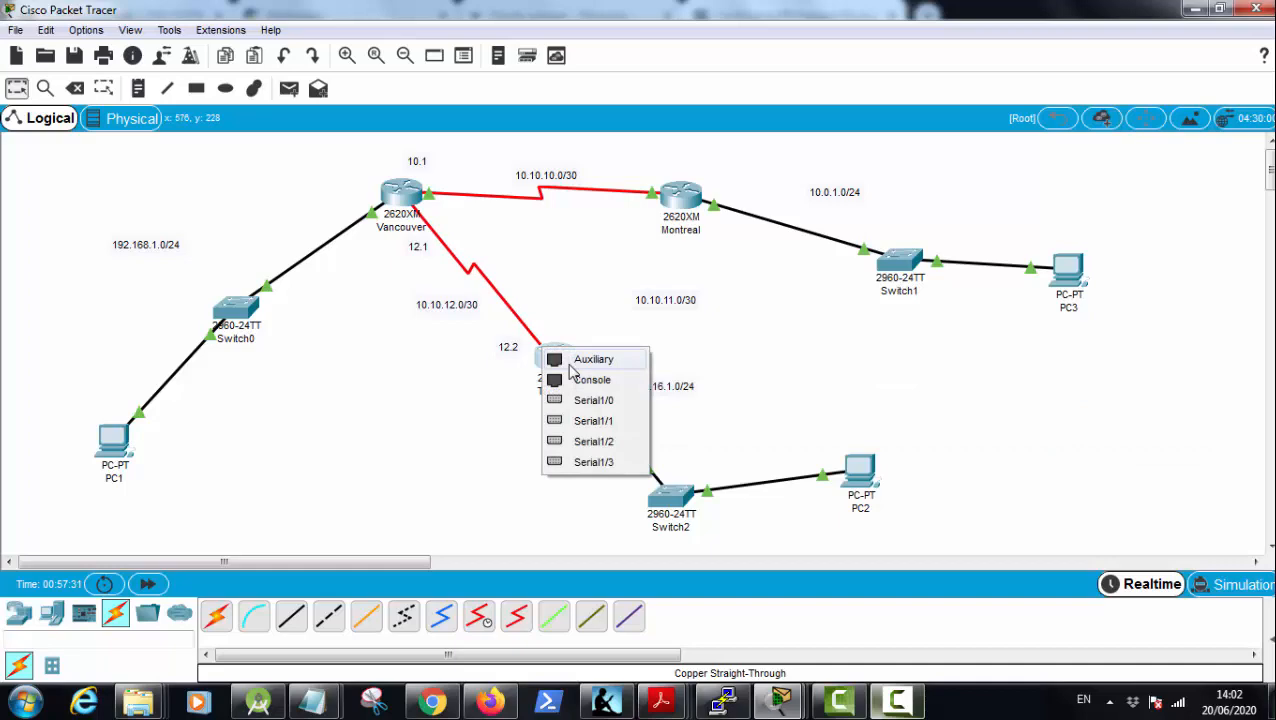
click(575, 420)
Step: Connect Montreal's Serial1/1 to Toronto's Serial1/0 with a Serial DCE cable
click(673, 205)
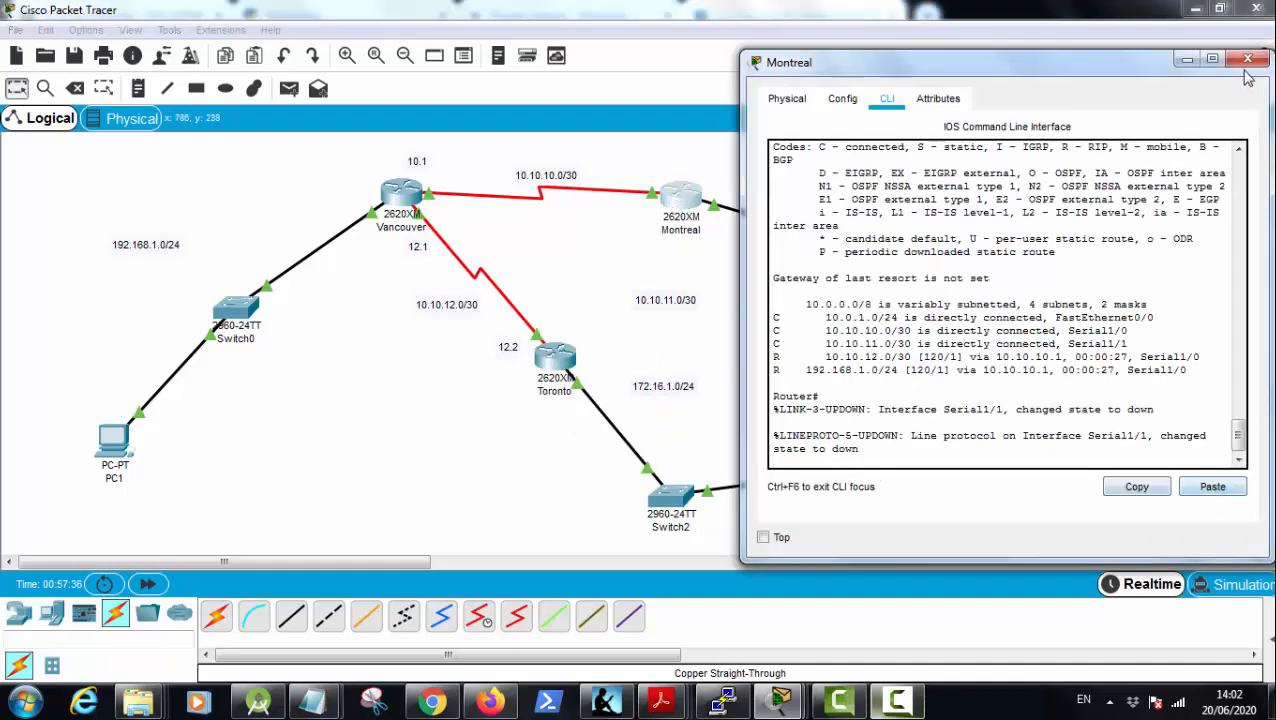
click(1247, 59)
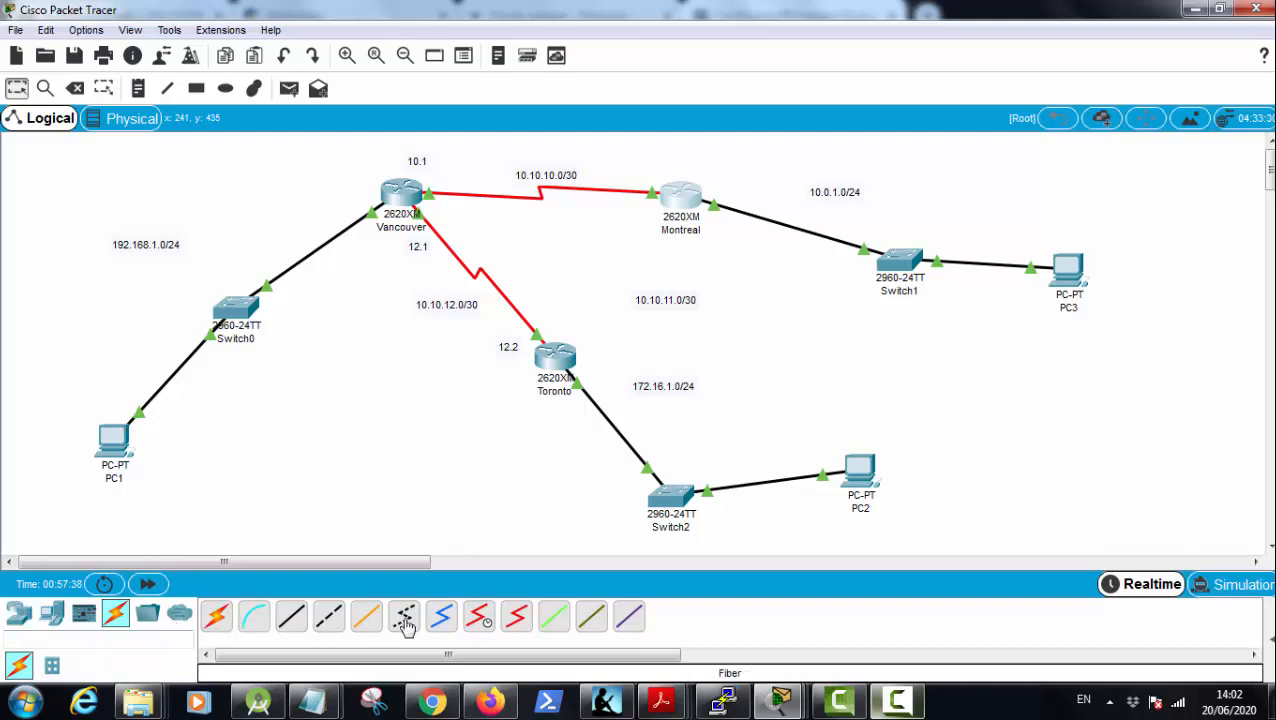
click(478, 620)
click(667, 190)
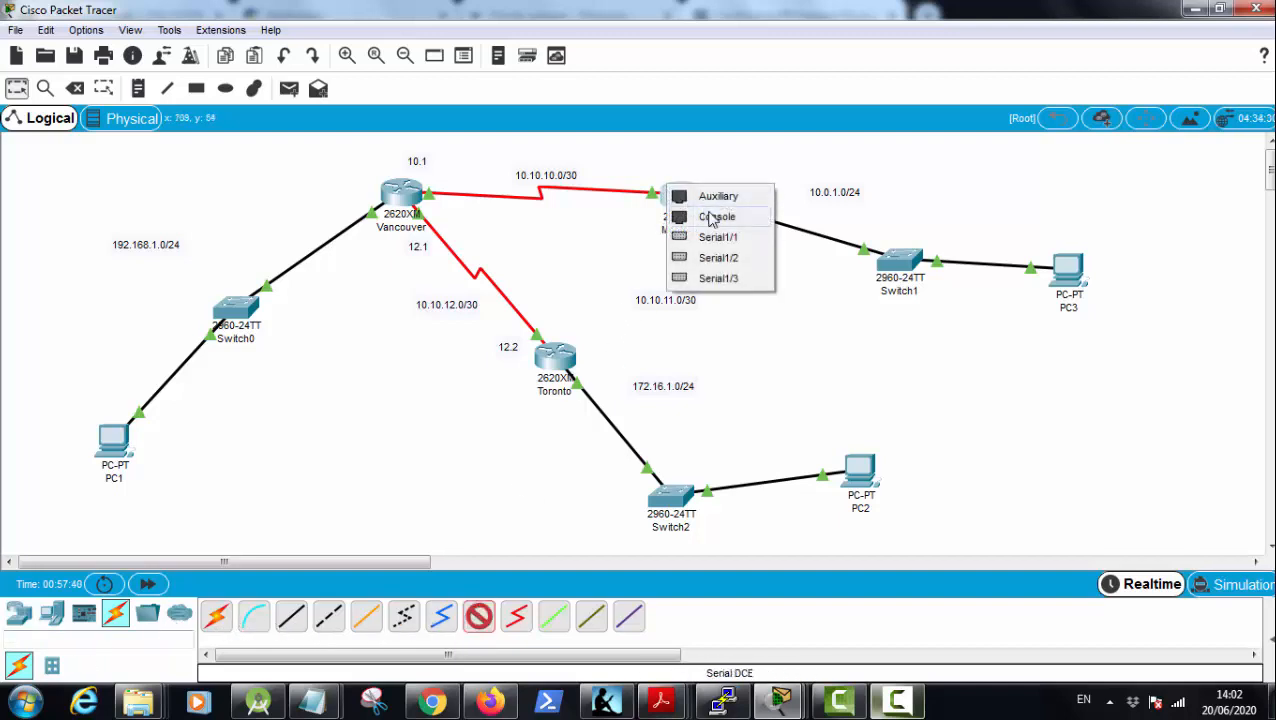
click(717, 237)
click(553, 357)
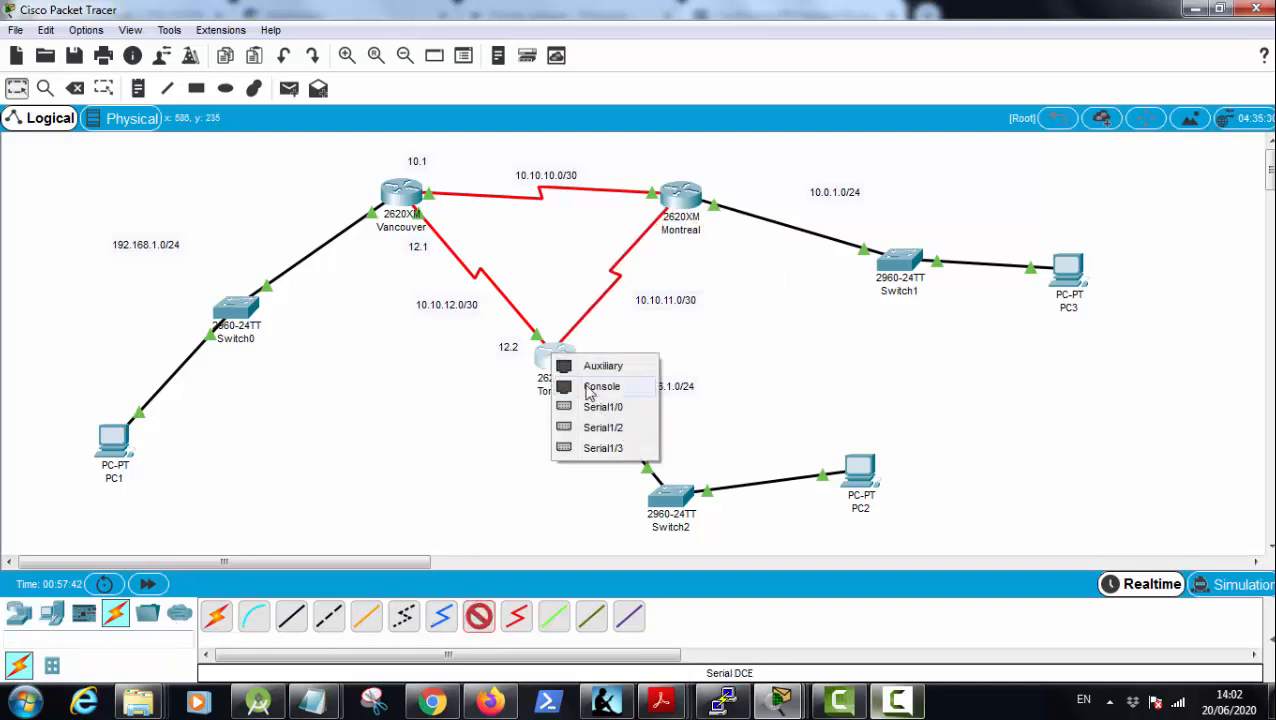
click(600, 407)
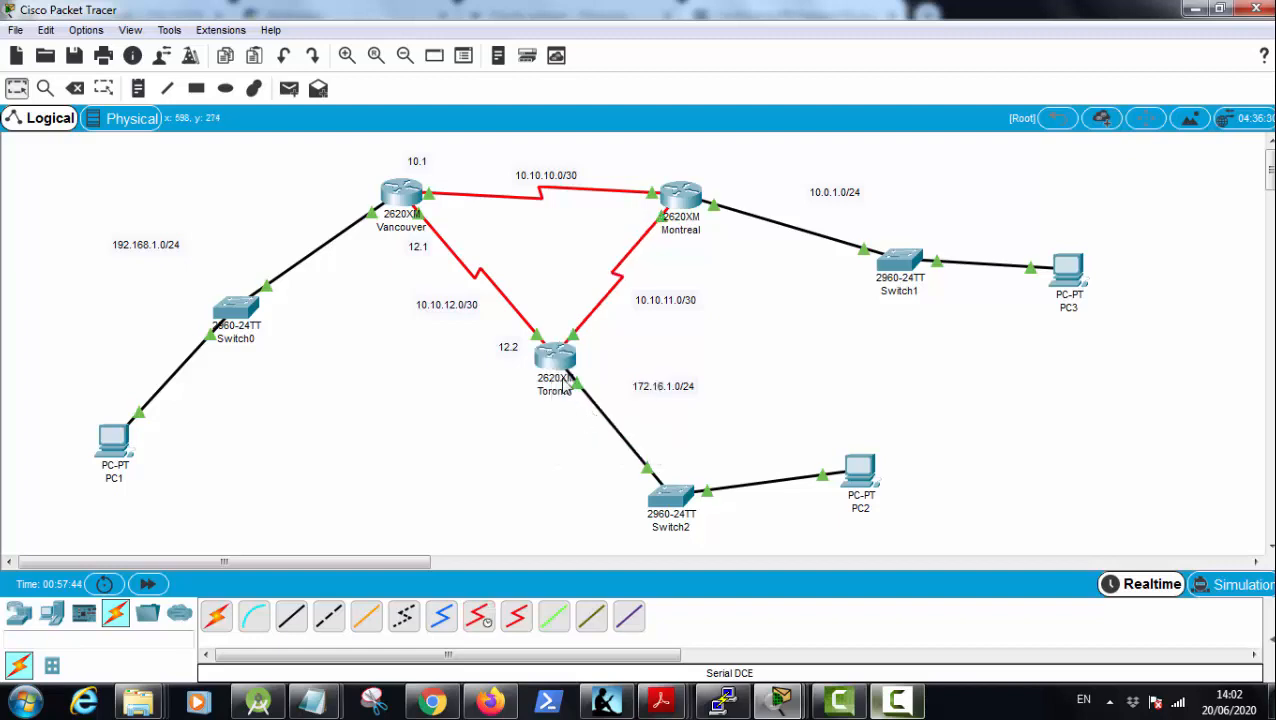
Step: Ping 10.10.11.2 and 10.10.11.1 from Montreal's CLI and close the router window
mouse_move(562, 362)
click(684, 197)
drag(635, 92, 905, 97)
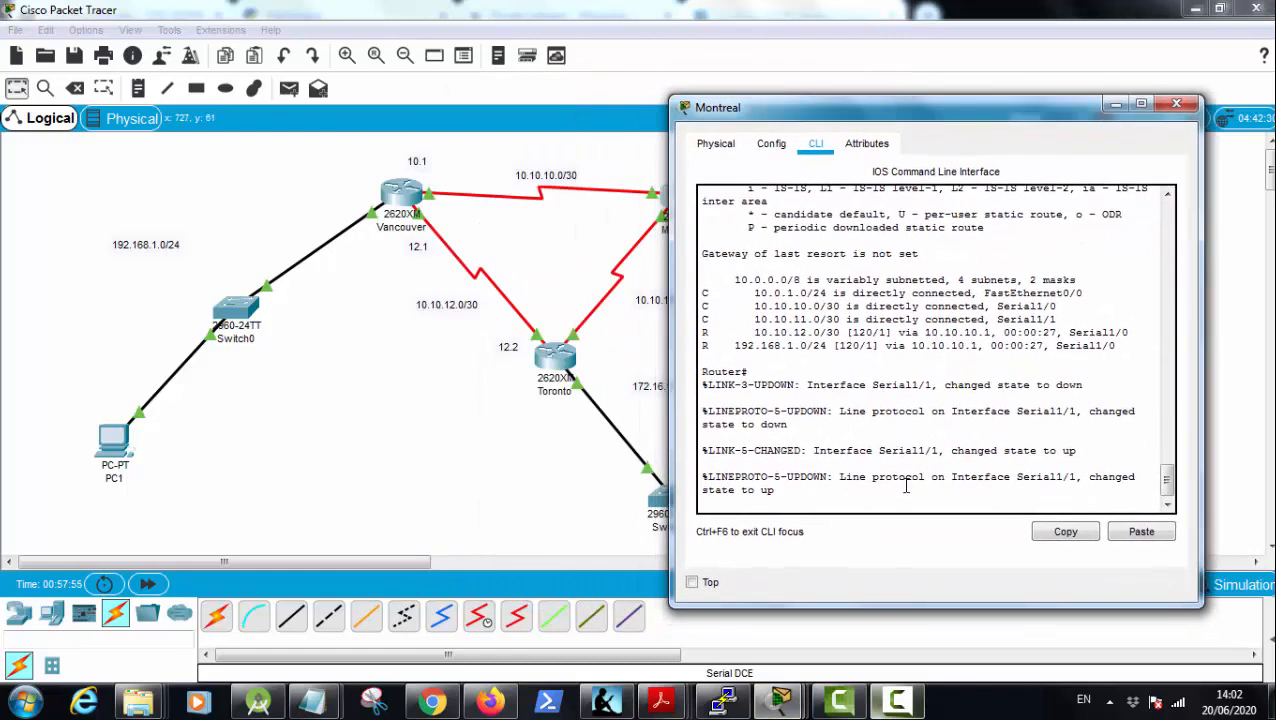
key(Return)
key(Return)
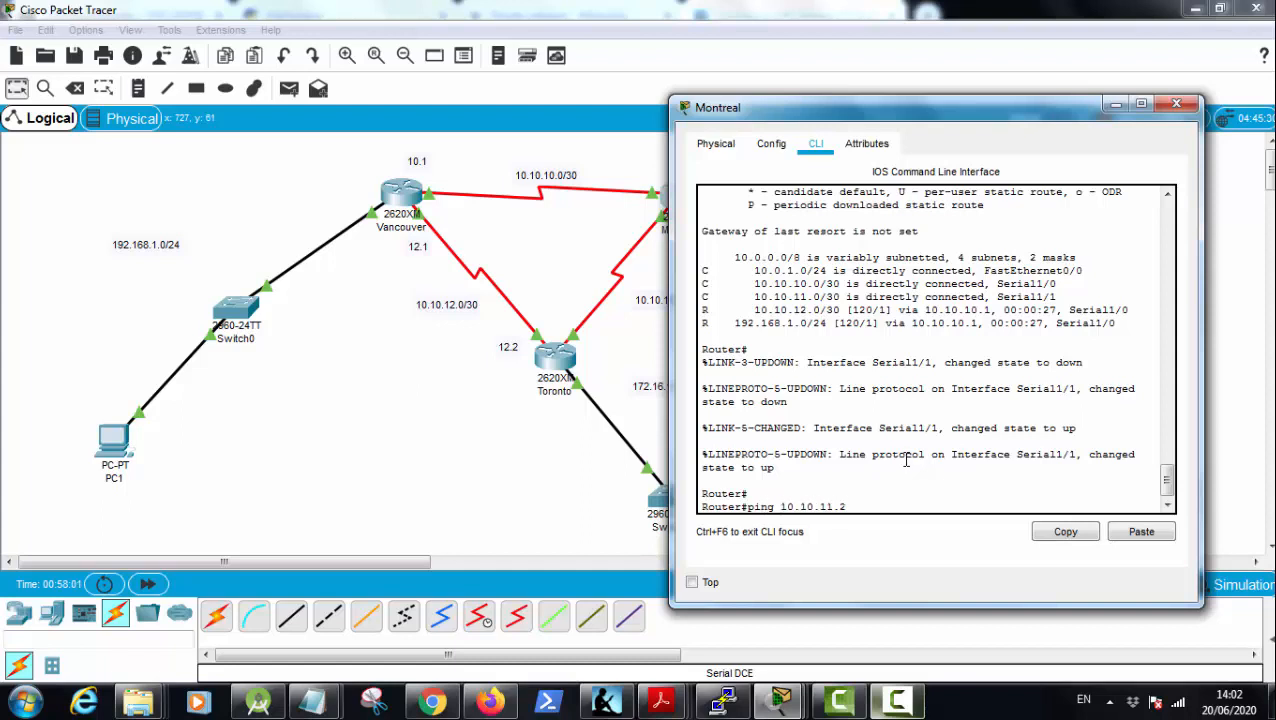
key(Return)
key(Up)
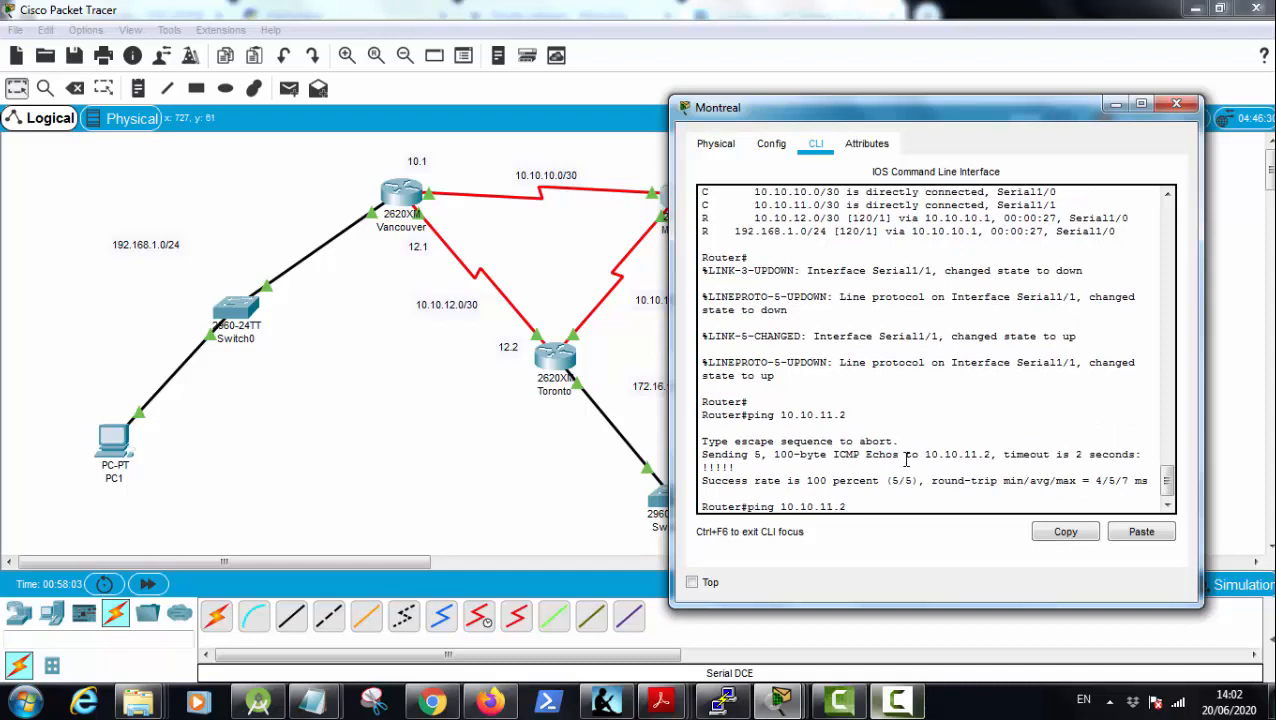
key(Return)
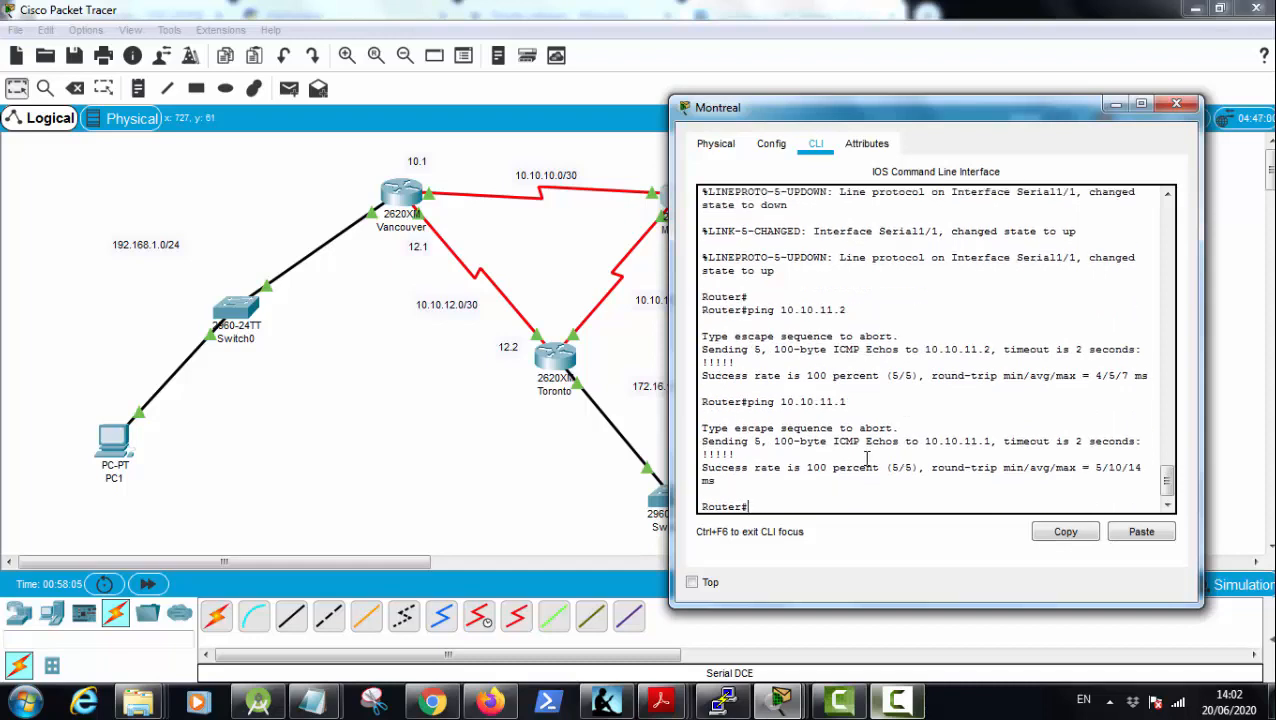
key(alt+F4)
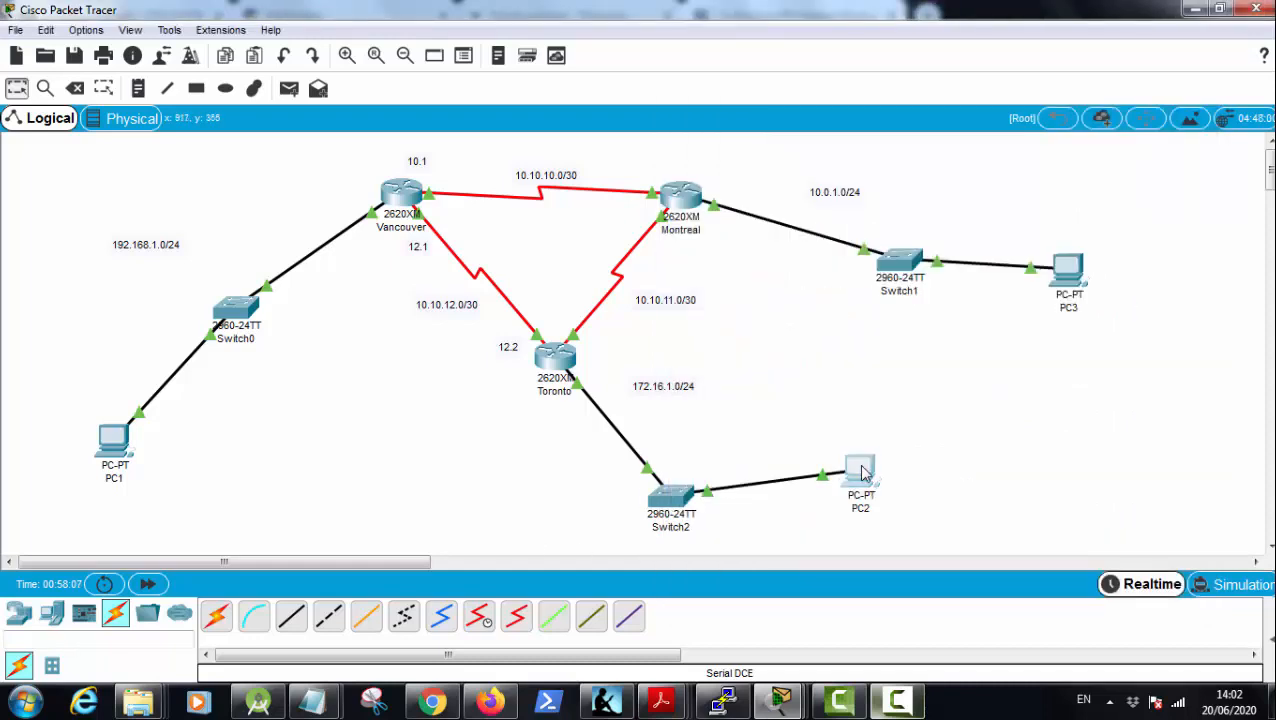
Step: Ping 10.0.1.2 from PC2's Command Prompt, interrupt the ping and close the PC2 window
click(862, 472)
click(790, 181)
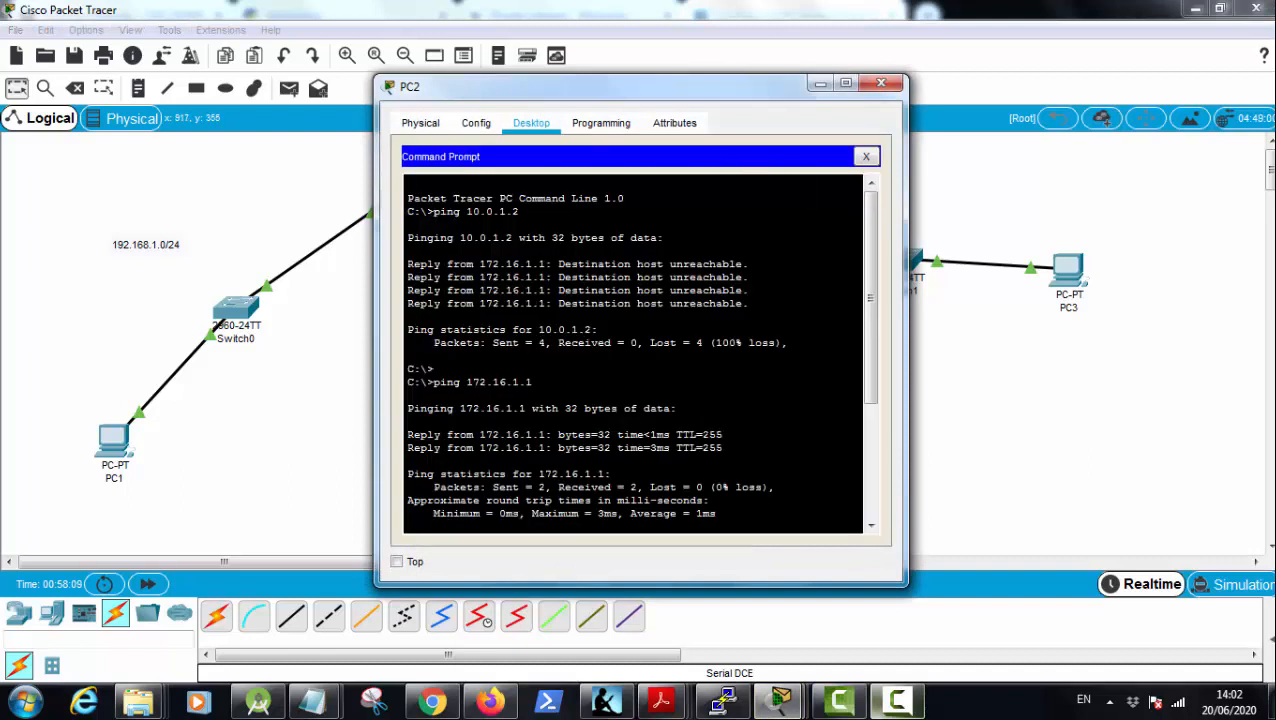
key(Return)
key(Return)
key(Return)
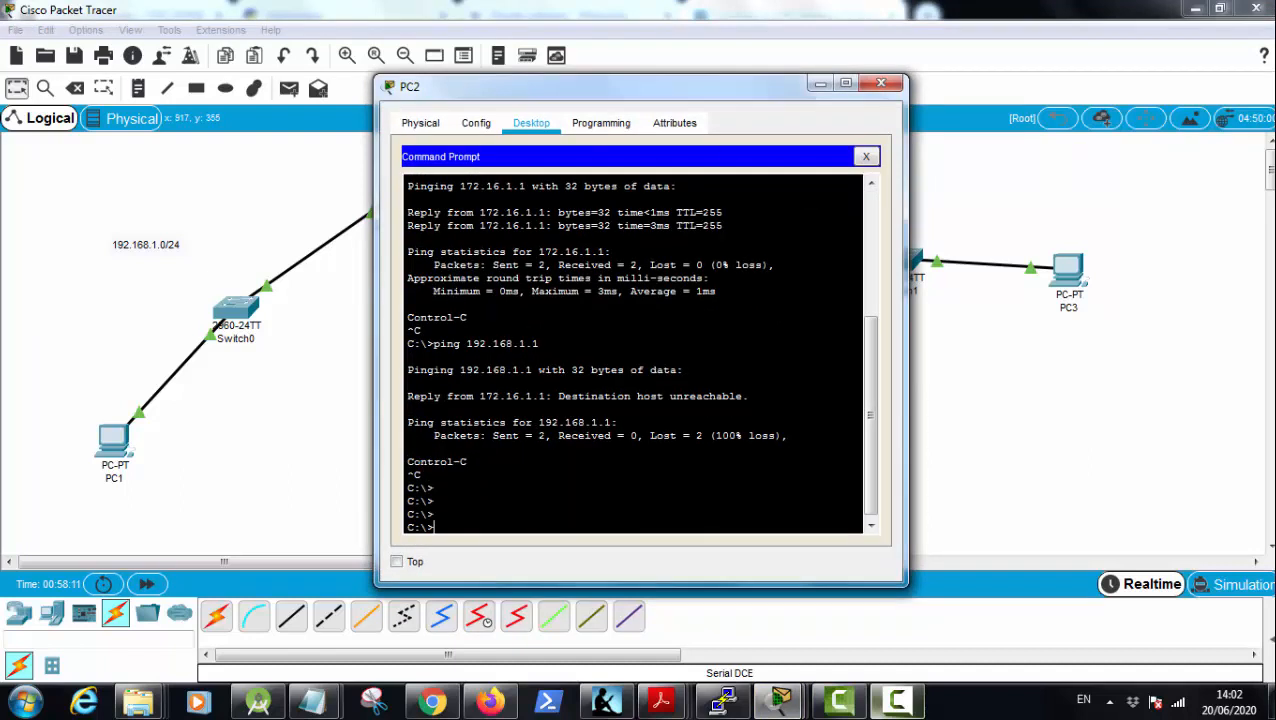
text(ping)
drag(614, 88, 420, 67)
text(10.0.)
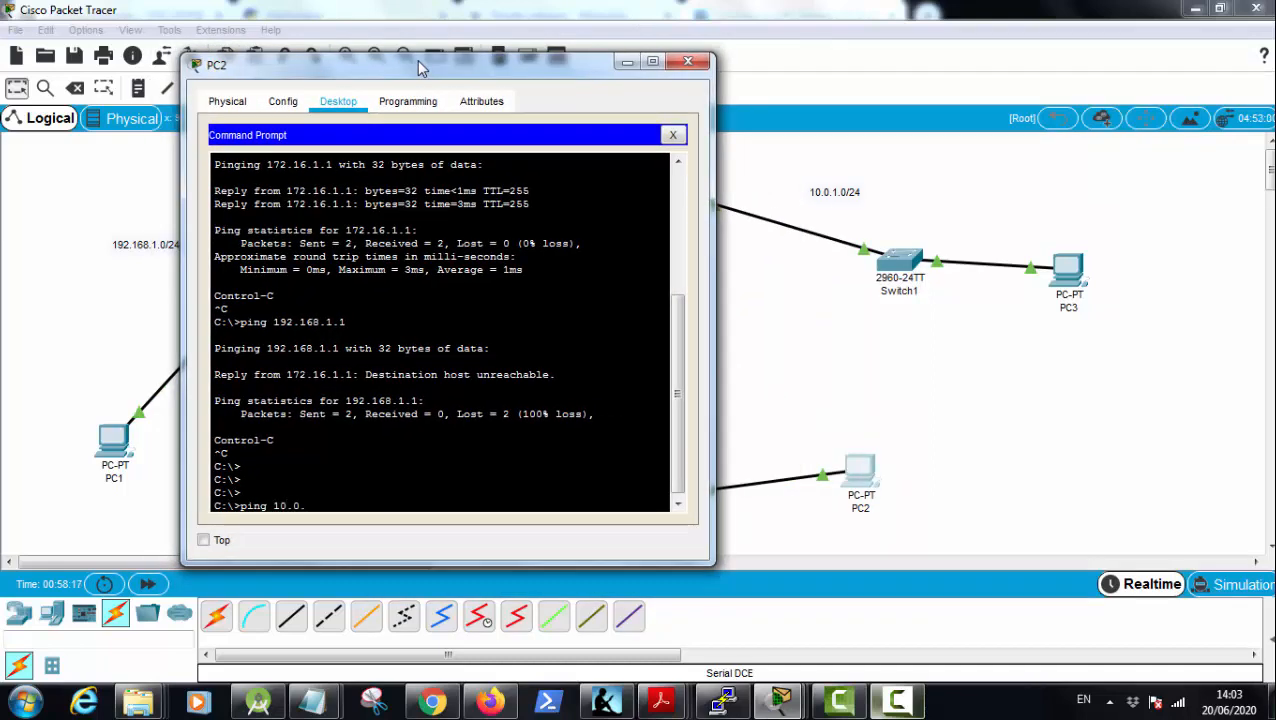
text(1.2)
key(Return)
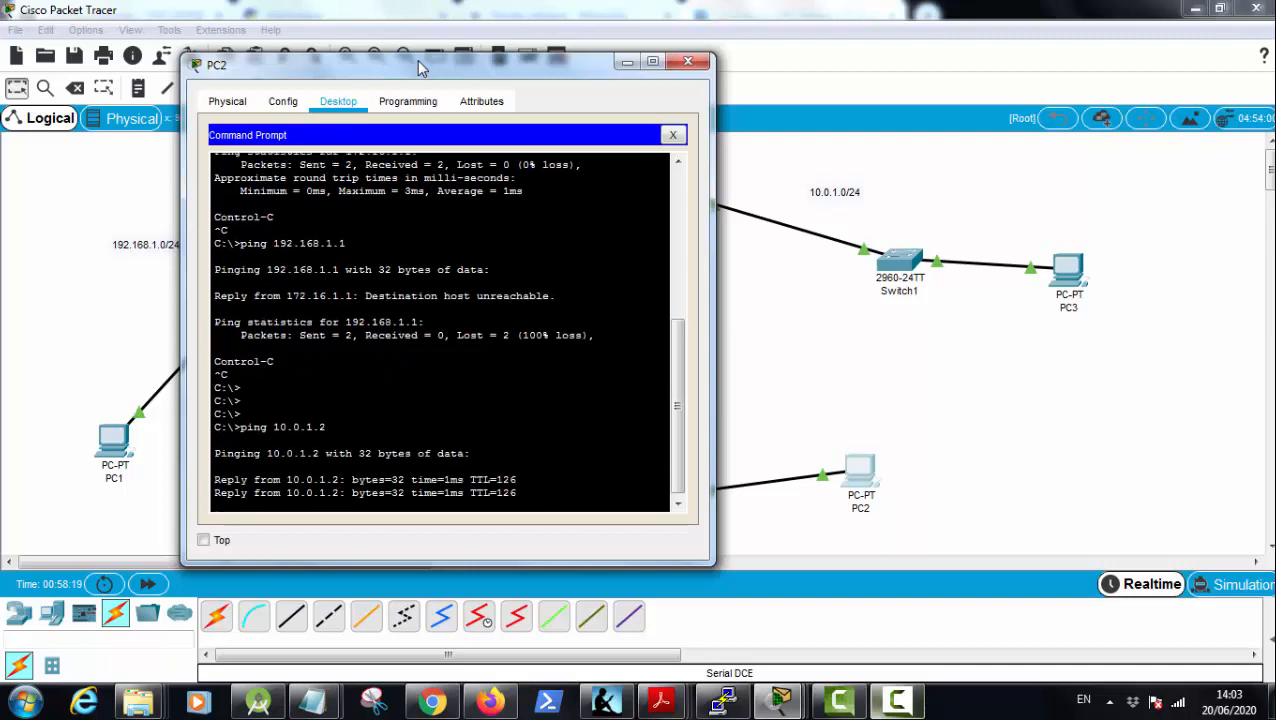
key(ctrl+c)
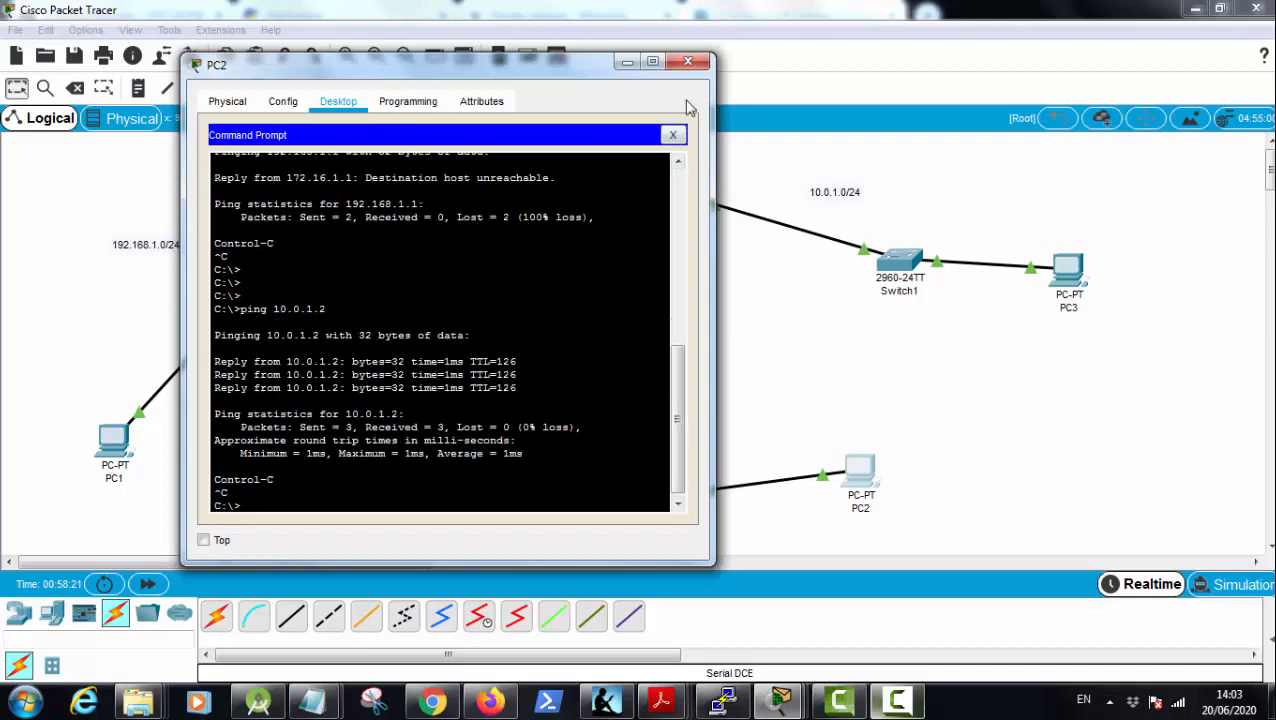
click(688, 62)
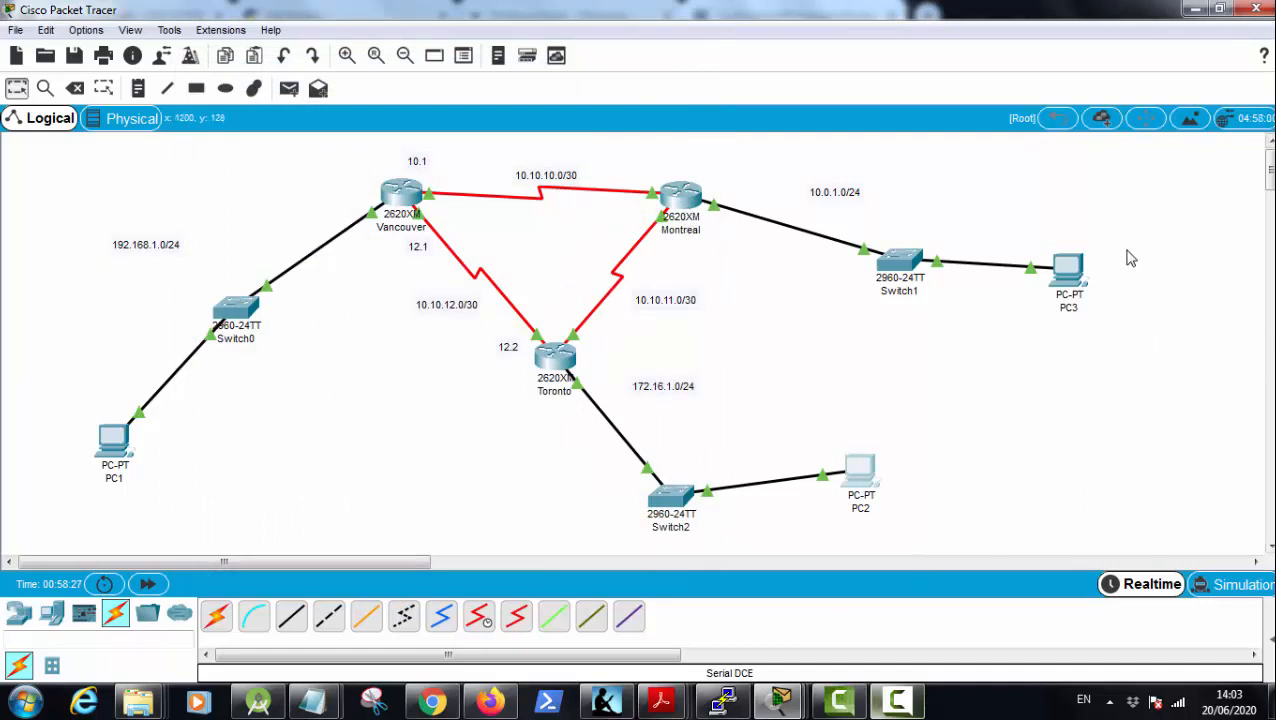
drag(1124, 248, 1137, 355)
mouse_move(61, 379)
mouse_down()
mouse_move(134, 497)
mouse_move(67, 412)
mouse_move(150, 505)
mouse_move(138, 455)
mouse_move(117, 484)
mouse_move(170, 488)
mouse_up()
click(183, 484)
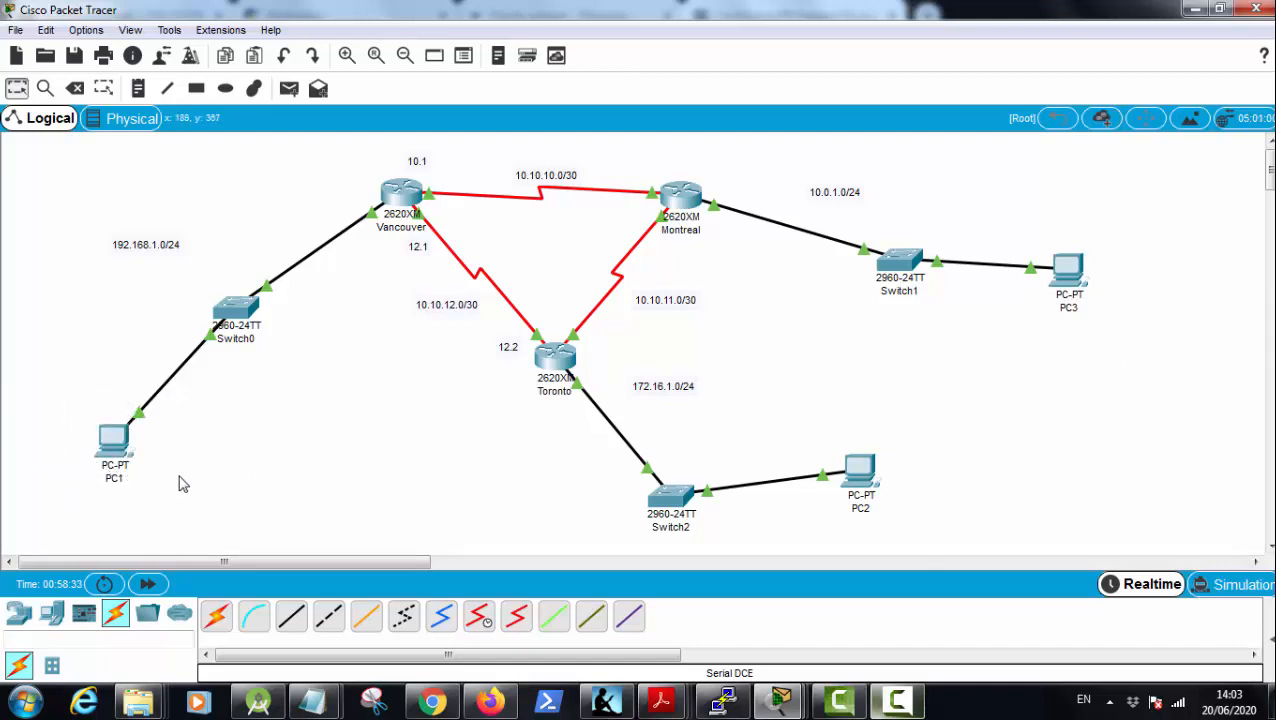